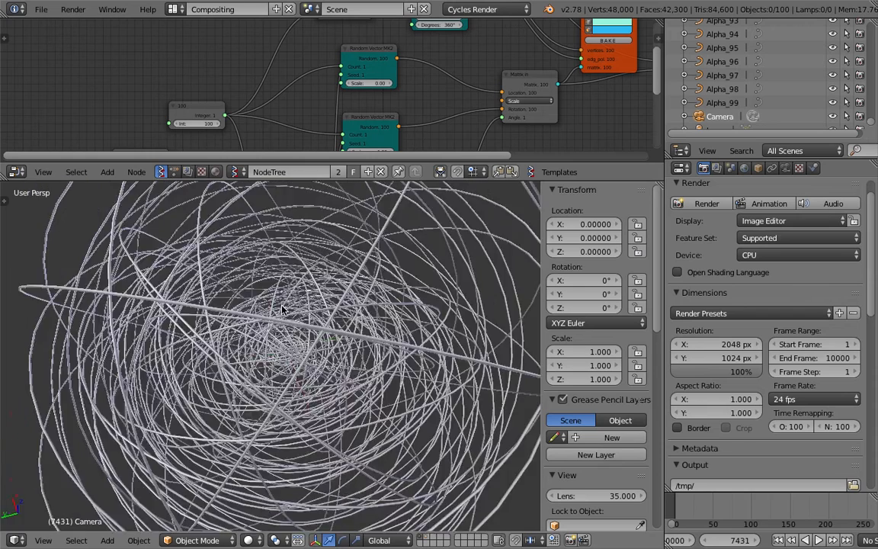
Step: Set the integer node that drives the number of rings to 10
scroll(297, 296, "up", 3)
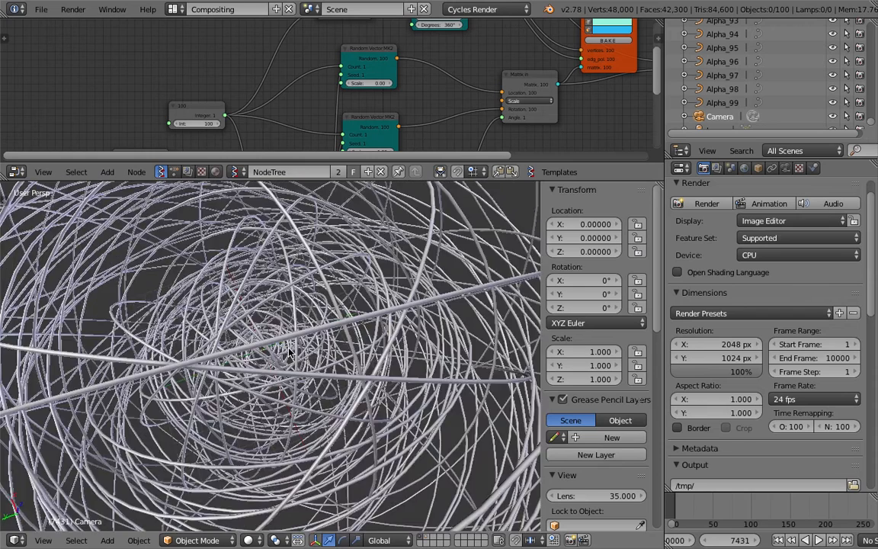
scroll(260, 336, "down", 3)
scroll(182, 102, "up", 3)
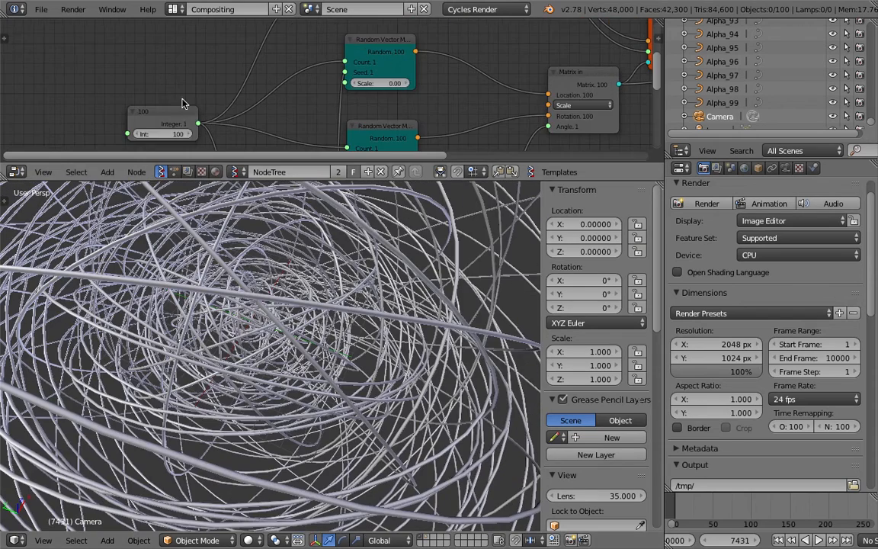
left_click(172, 133)
type("10")
key("Return")
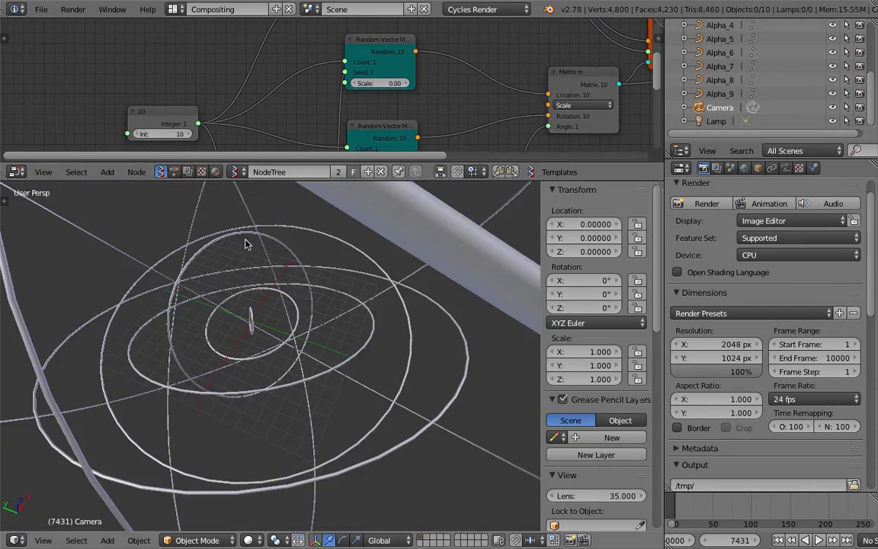
Step: Examine the ten rings in the 3D view and the nodes that generate them
middle_click_drag(244, 244, 278, 215)
middle_click_drag(299, 126, 270, 100)
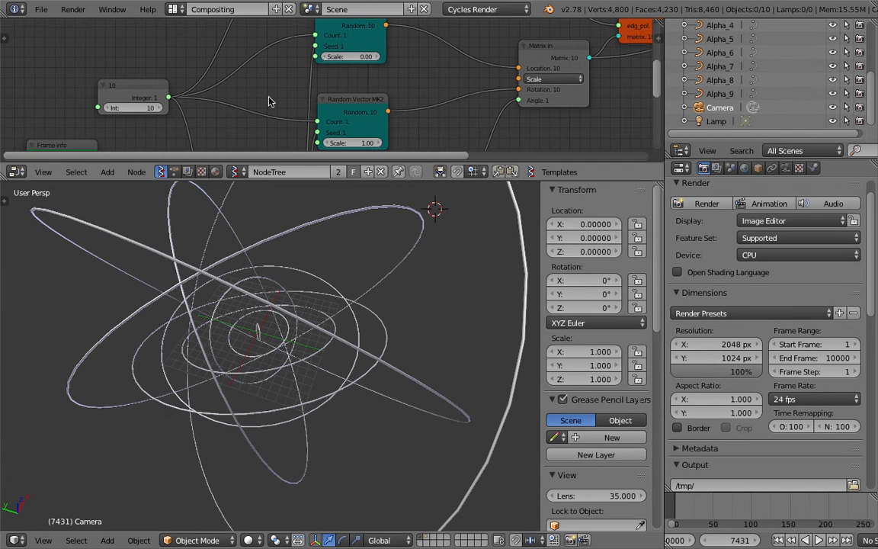
middle_click_drag(365, 132, 341, 106)
mouse_move(394, 87)
middle_mouse_down()
mouse_move(382, 114)
mouse_move(339, 82)
mouse_move(279, 93)
middle_mouse_up()
left_click_drag(259, 77, 172, 76)
scroll(301, 266, "up", 6)
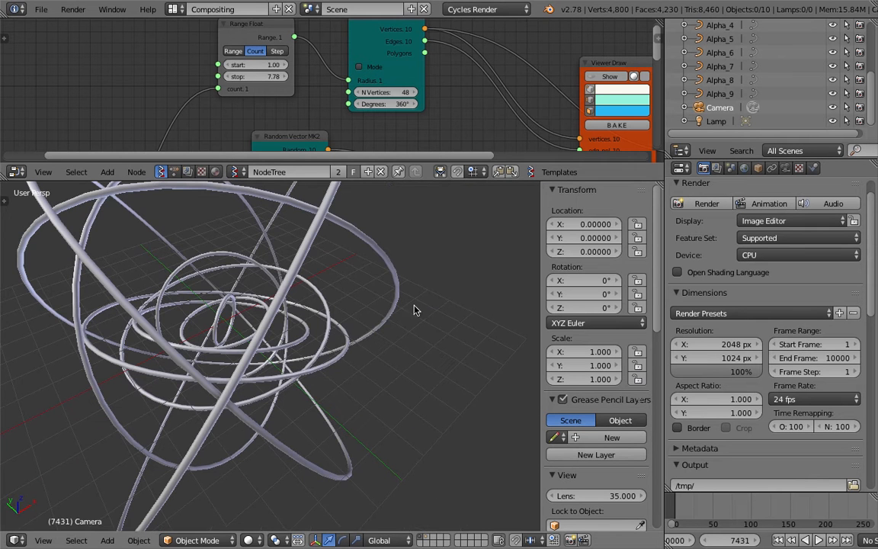
Step: Inspect the complete ring node tree in an enlarged and then maximized node editor, and return to the split layout
scroll(460, 138, "down", 4)
left_click_drag(482, 180, 491, 334)
scroll(416, 224, "down", 3)
scroll(416, 224, "up", 4)
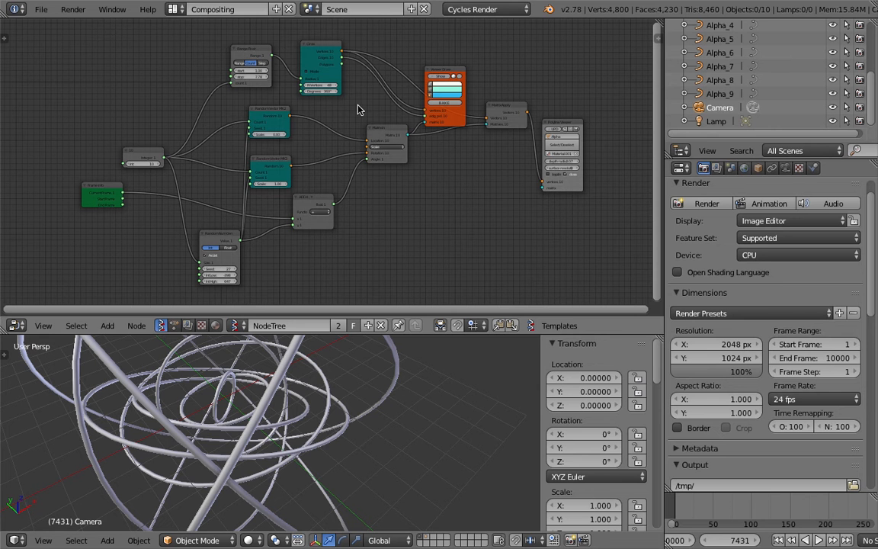
scroll(421, 193, "up", 1)
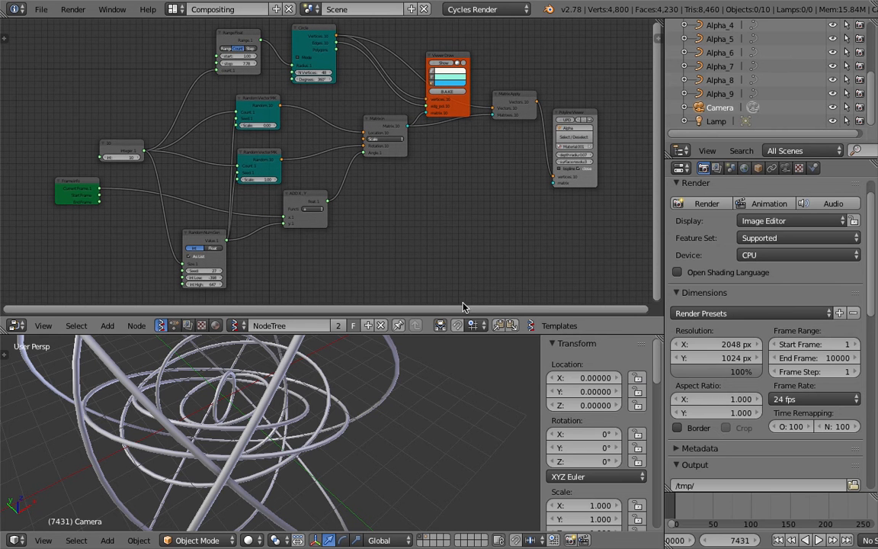
key("ctrl+Up")
key("Home")
scroll(564, 236, "down", 2)
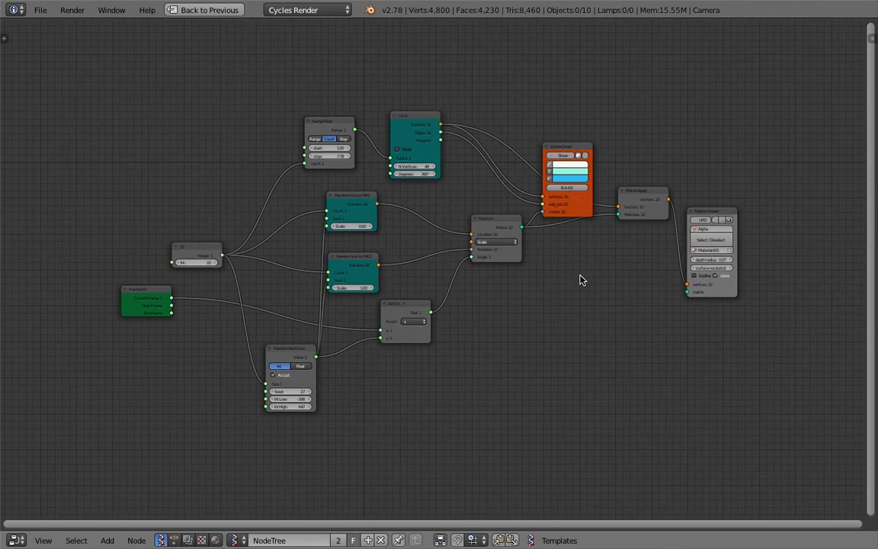
key("ctrl+Up")
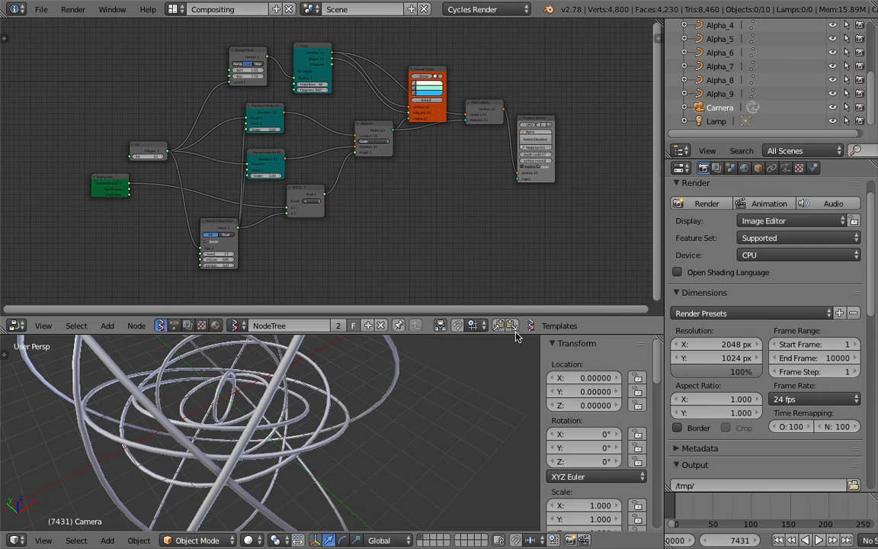
Step: Give the 3D view more room, play the ring animation from the first frame and stop it
left_click_drag(513, 308, 497, 102)
middle_click_drag(397, 320, 498, 284)
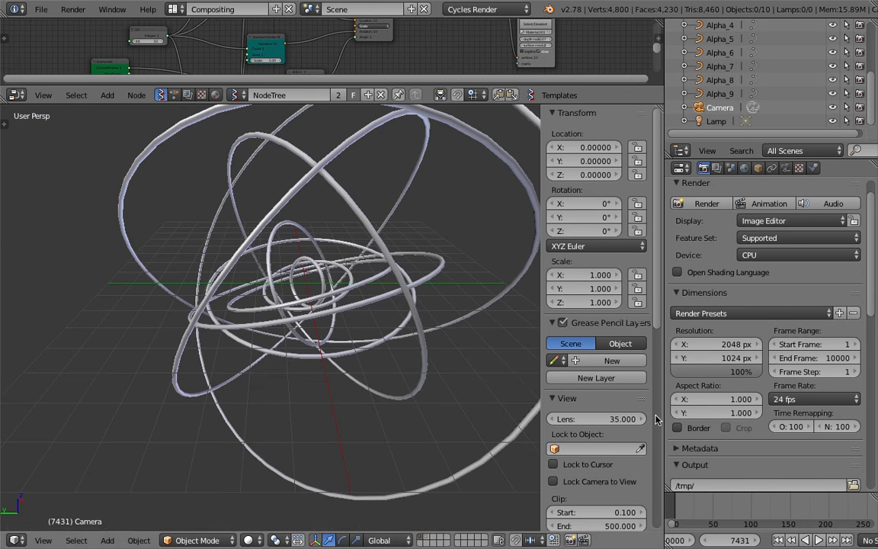
left_click(778, 539)
left_click(819, 540)
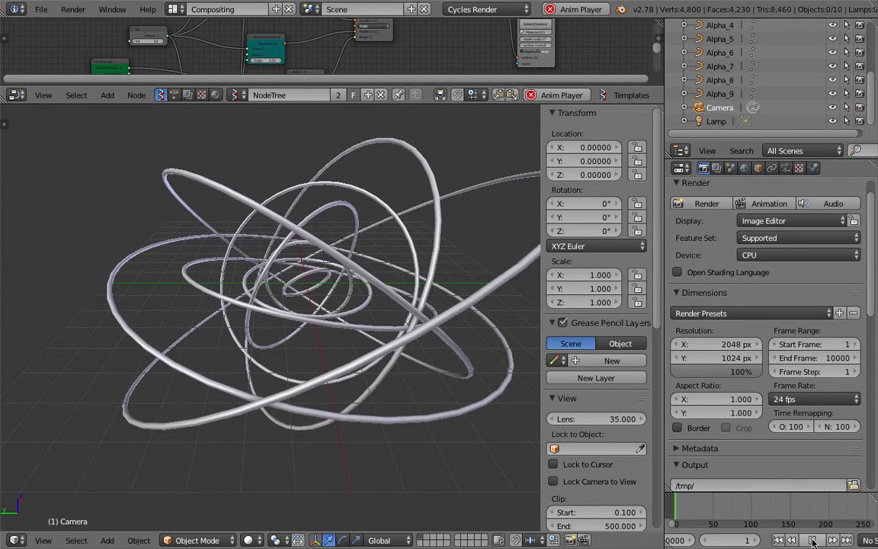
middle_click_drag(407, 318, 280, 350, "shift")
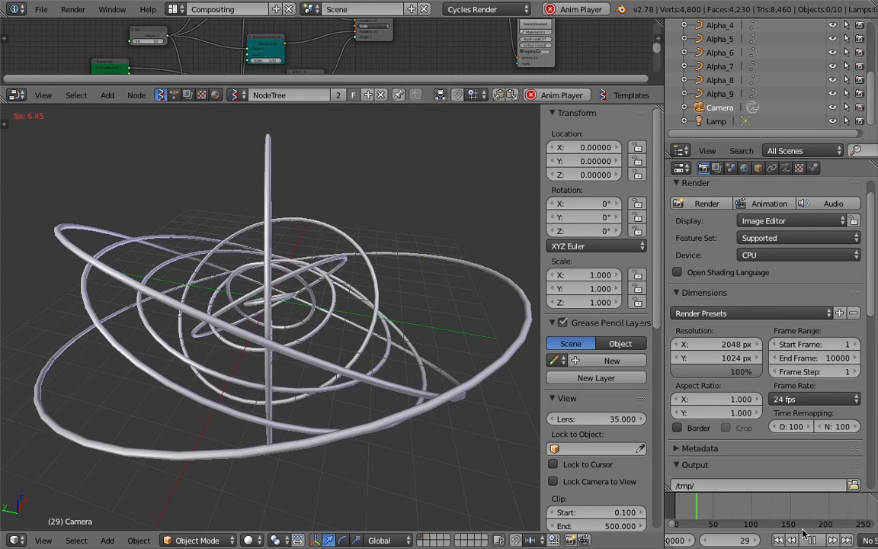
key("alt+a")
middle_click_drag(445, 329, 301, 311)
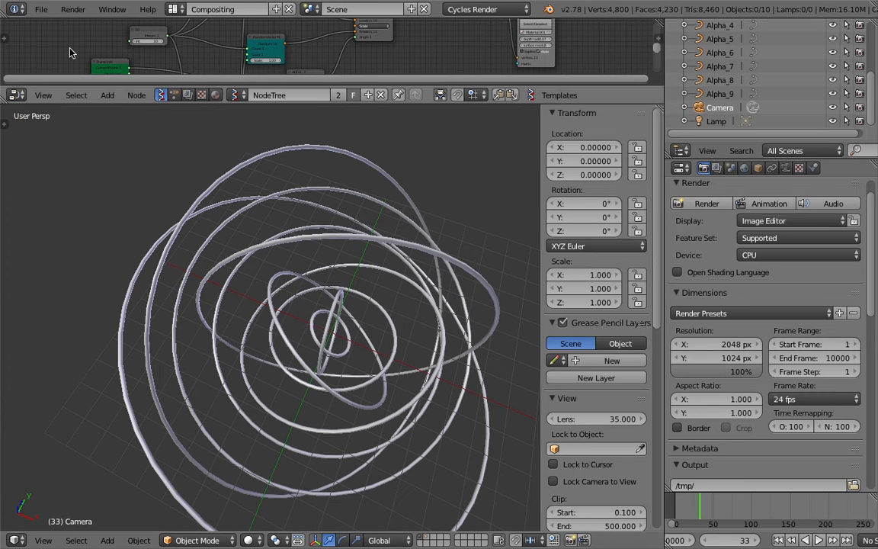
Step: Start a new file with the default startup scene and delete the default cube
left_click(40, 9)
left_click(52, 27)
left_click(51, 36)
middle_click_drag(352, 243, 457, 239)
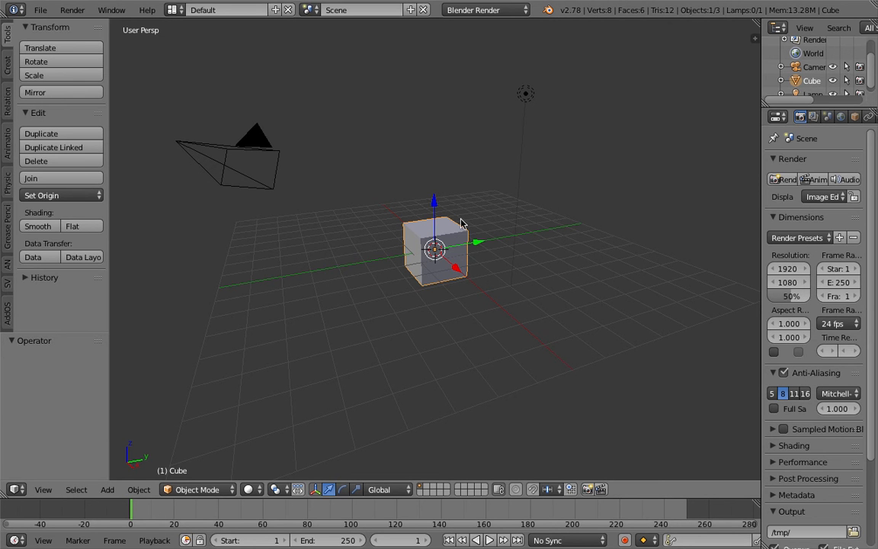
middle_click_drag(394, 230, 409, 225)
key("x")
left_click(407, 226)
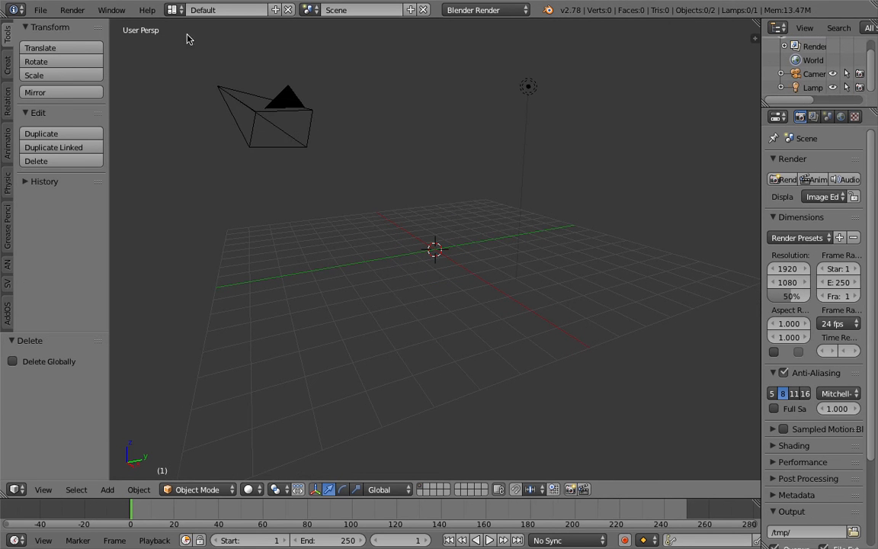
Step: Set up the Compositing layout with a new Sverchok node tree above a full-width 3D view
left_click(173, 10)
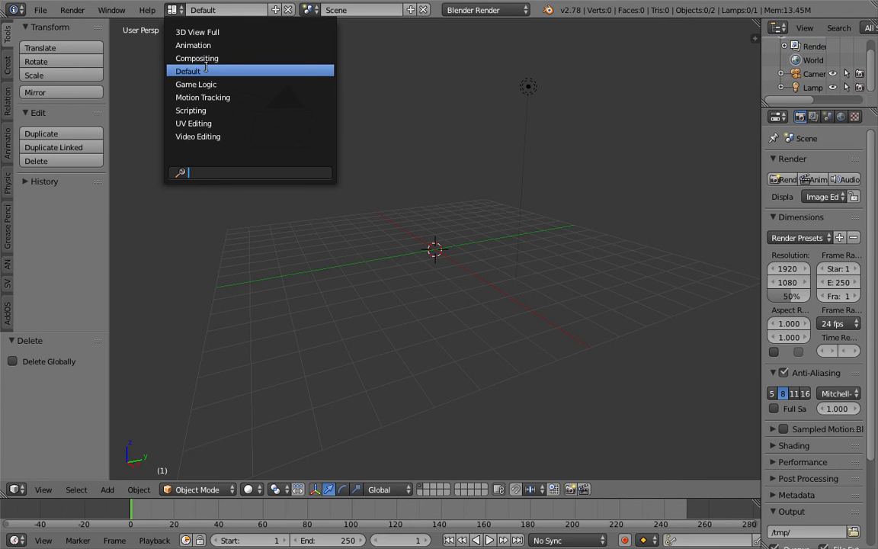
left_click(209, 60)
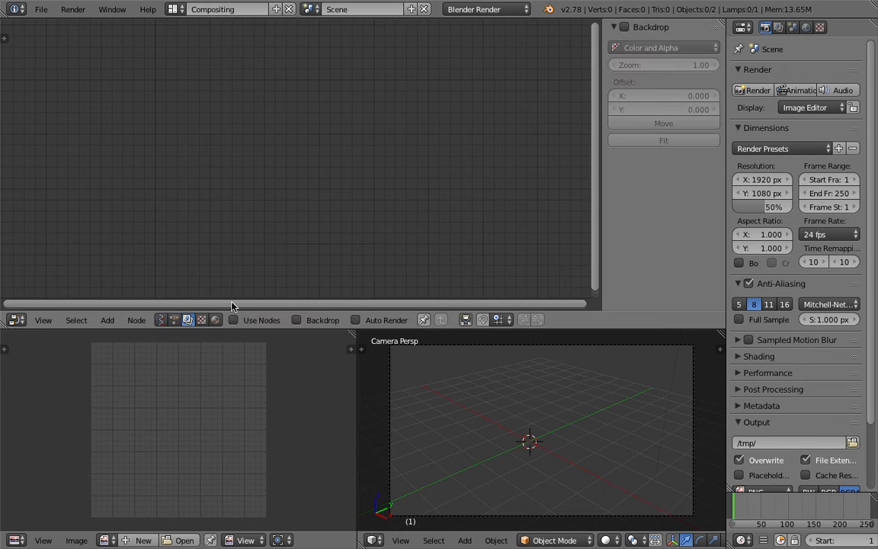
left_click(160, 320)
left_click(281, 322)
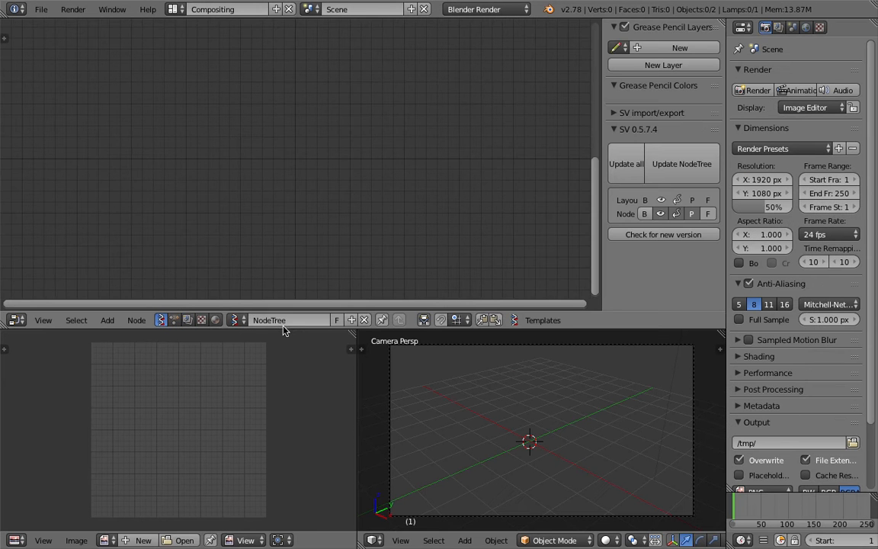
left_click_drag(286, 329, 231, 290)
Step: Save the file on the Desktop as sv_ring_rotation_001.blend
left_click(41, 9)
left_click(72, 125)
left_click(206, 61)
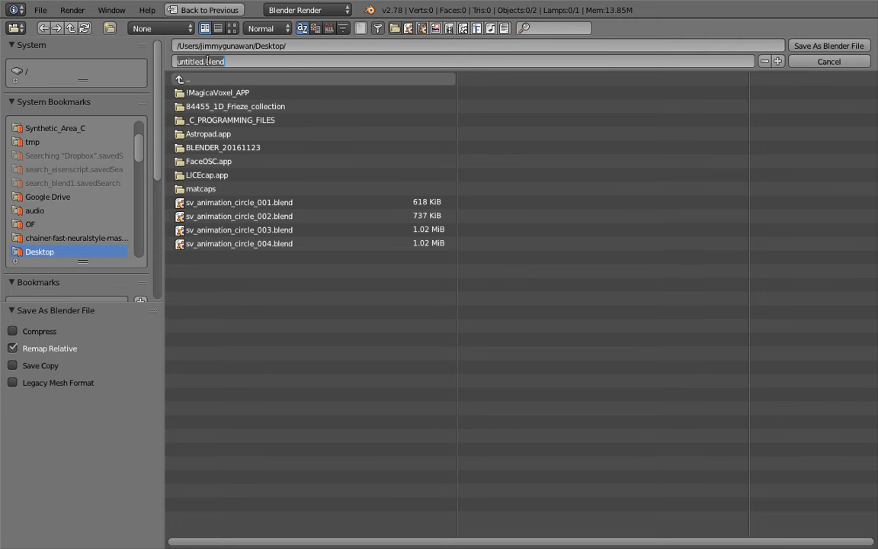
type("s")
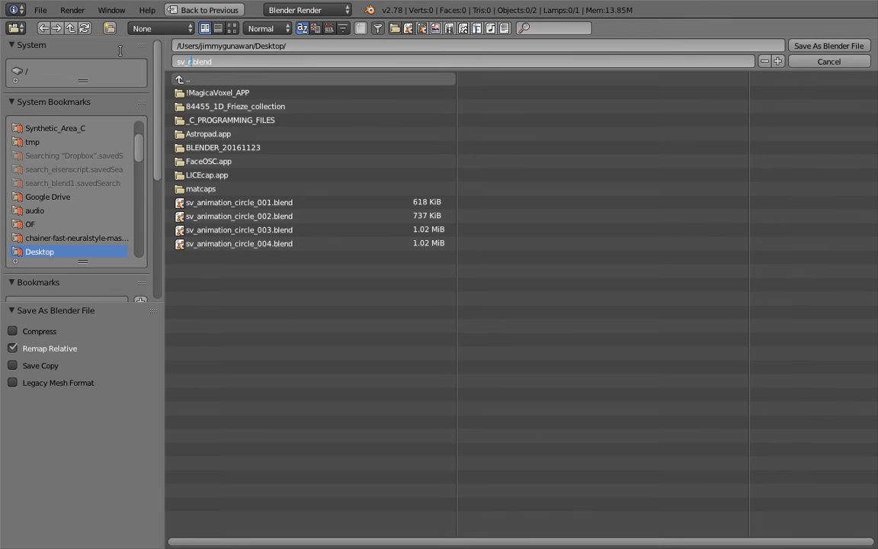
type("v_ring_rotation_001")
key("Return")
left_click(823, 45)
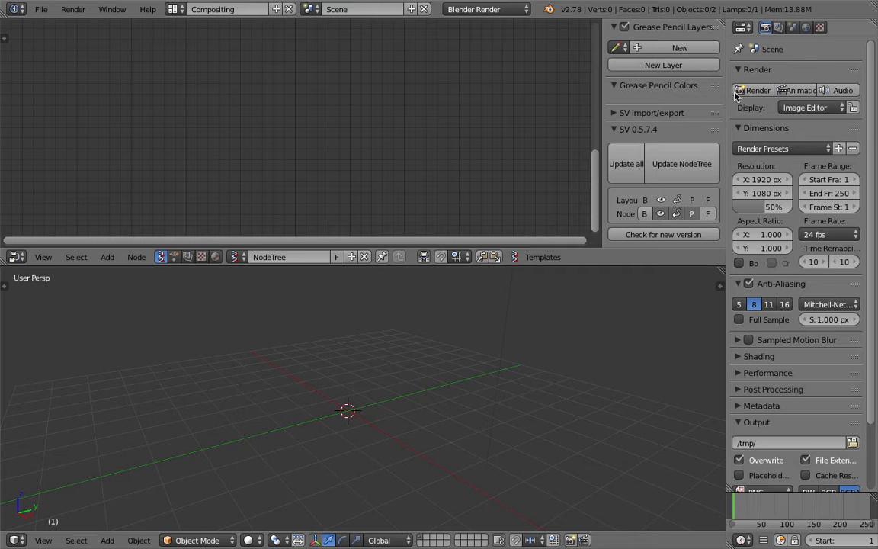
Step: Move the camera and the lamp to layer 2 and save the file over the existing one
middle_click_drag(411, 348, 398, 368)
middle_click_drag(341, 302, 354, 288, "shift")
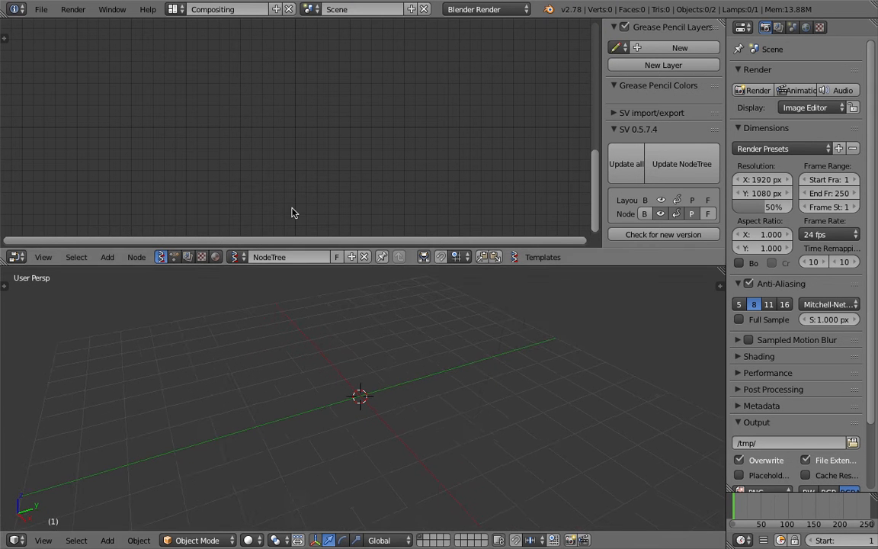
scroll(450, 335, "down", 5)
right_click(412, 326)
right_click(476, 371, "shift")
key("m")
key("2")
scroll(427, 376, "up", 7)
key("ctrl+s")
left_click(420, 378)
Step: Add a Circle generator node to the node tree and place it toward the upper left
key("shift+a")
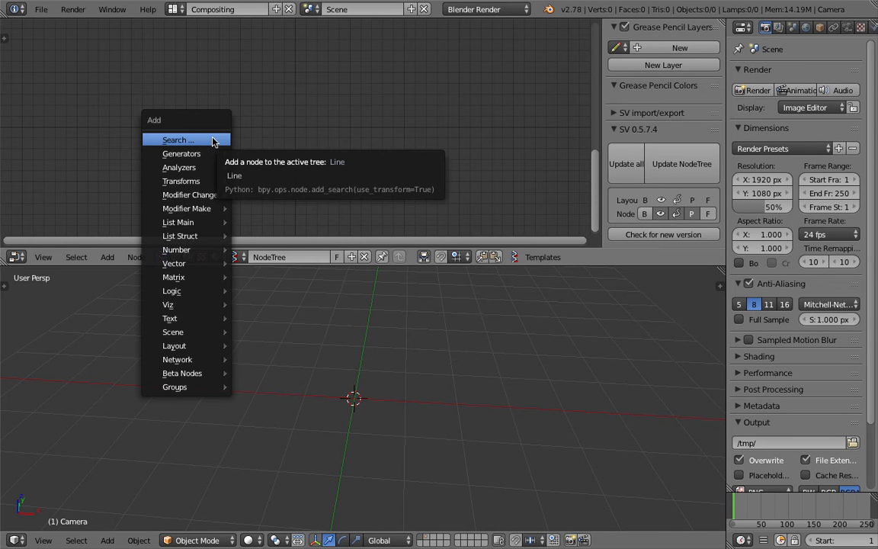
mouse_move(218, 153)
left_click(275, 215)
left_click(198, 109)
middle_click_drag(457, 391, 372, 393)
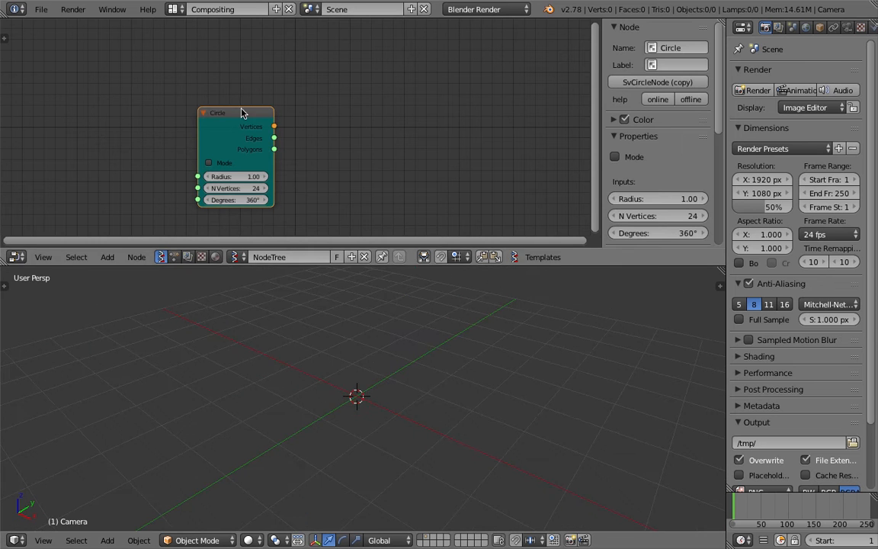
left_click_drag(241, 112, 212, 90)
Step: Add a Viewer Draw node to the right of the Circle node
key("shift+a")
mouse_move(310, 111)
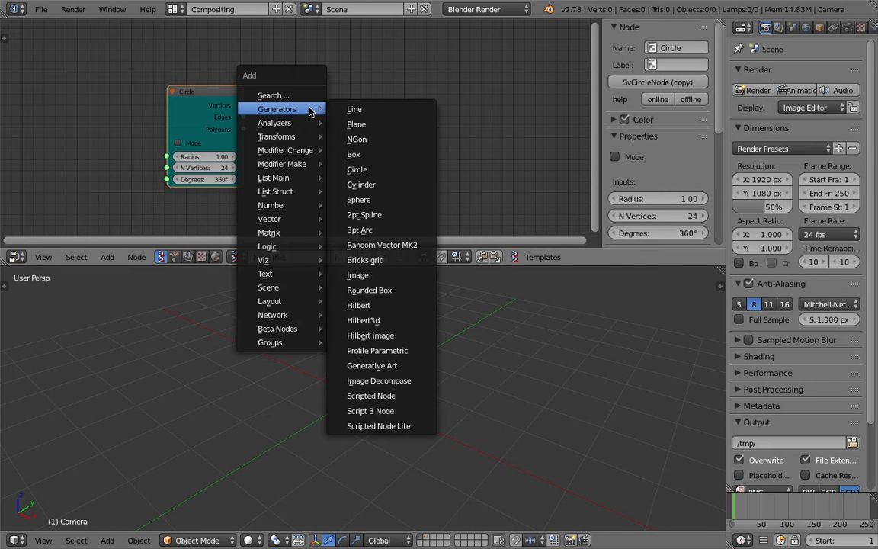
left_click(307, 96)
type("vi")
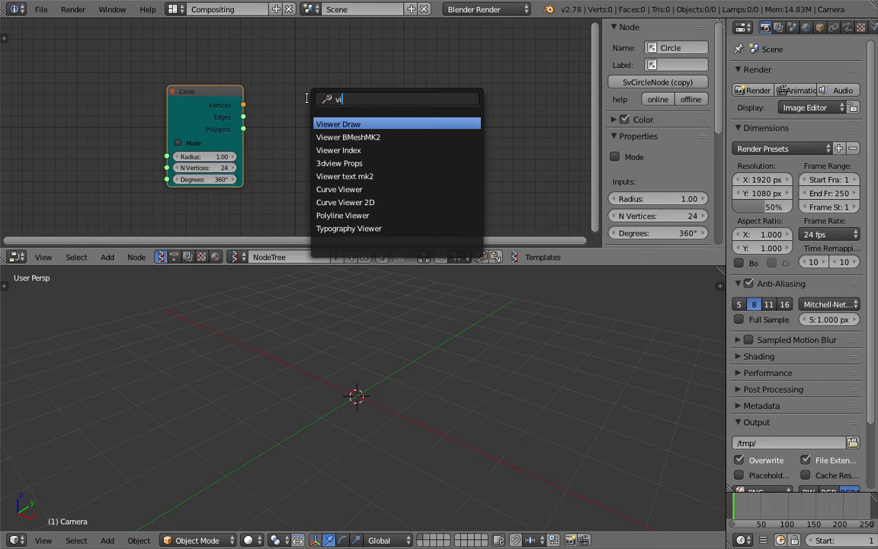
left_click(357, 124)
left_click(312, 109)
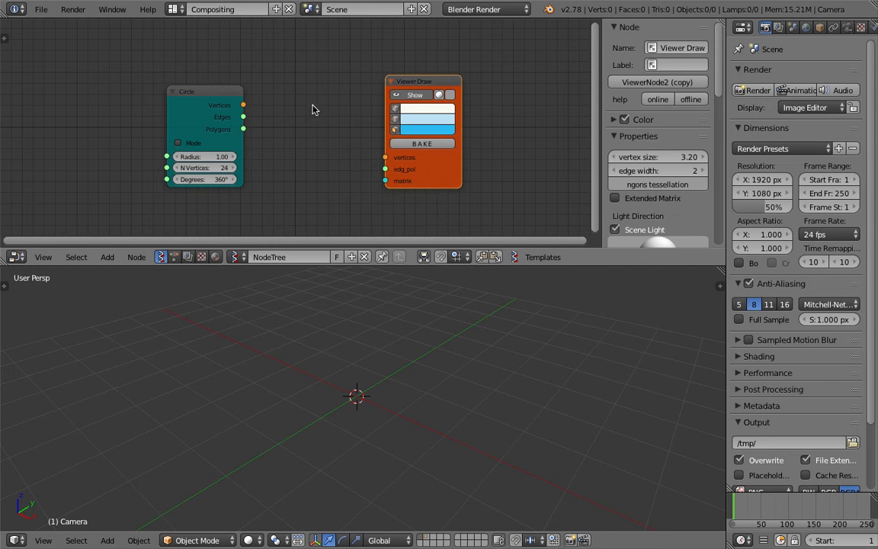
Step: Connect Circle's Vertices to Viewer Draw's vertices input, and try Polygons before using Edges for the edg_pol input
left_click_drag(243, 104, 385, 157)
left_click_drag(243, 129, 385, 169)
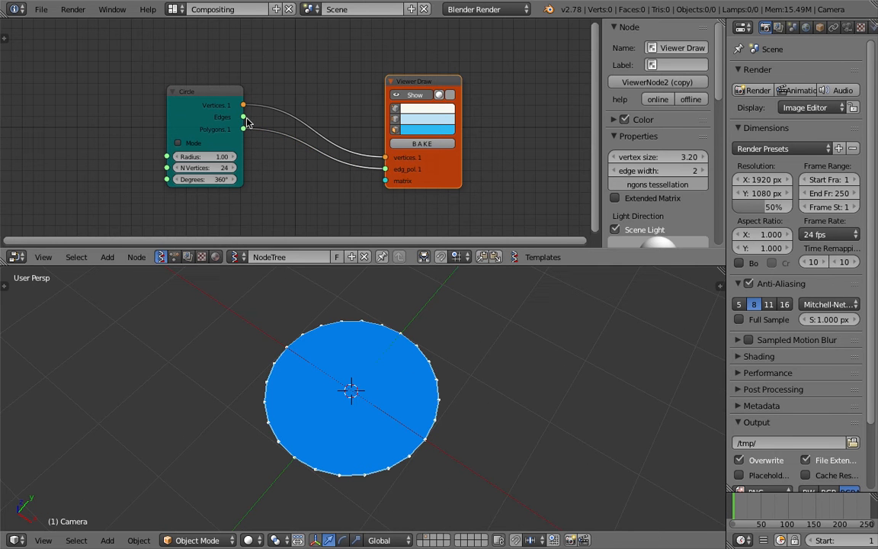
left_click_drag(243, 117, 385, 169)
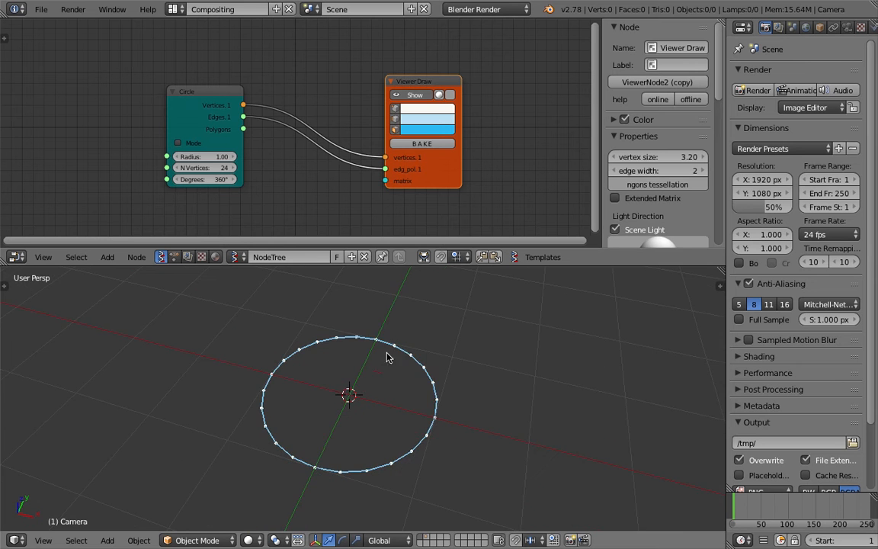
middle_click_drag(415, 387, 330, 372)
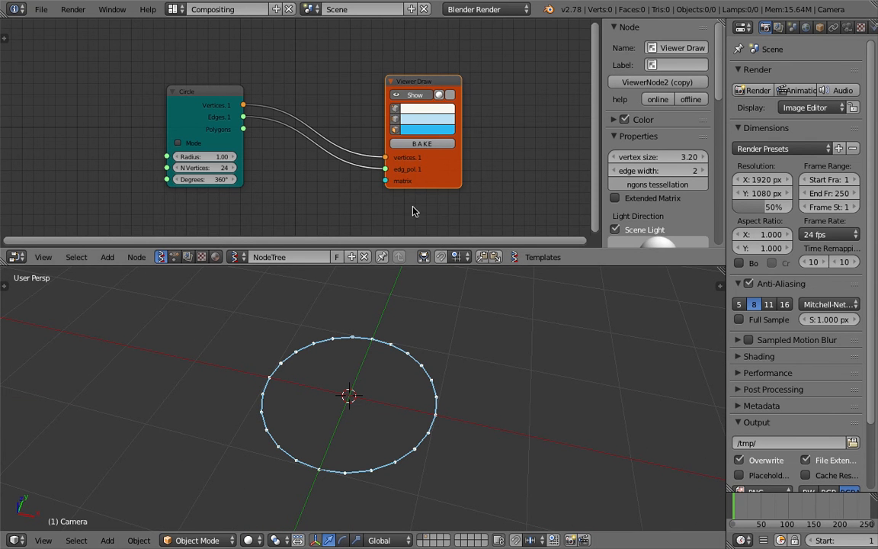
Step: Hide the node editor's properties sidebar and make the node editor taller
middle_click_drag(495, 140, 479, 131)
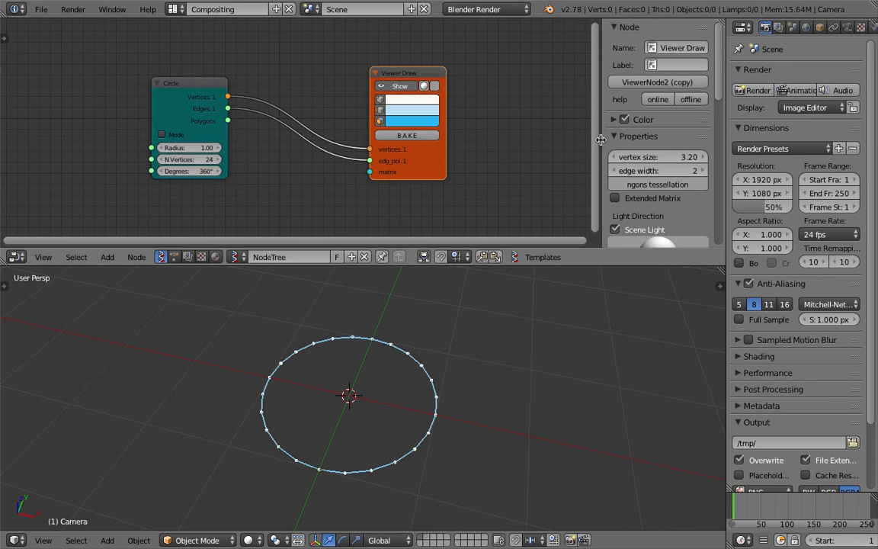
key("n")
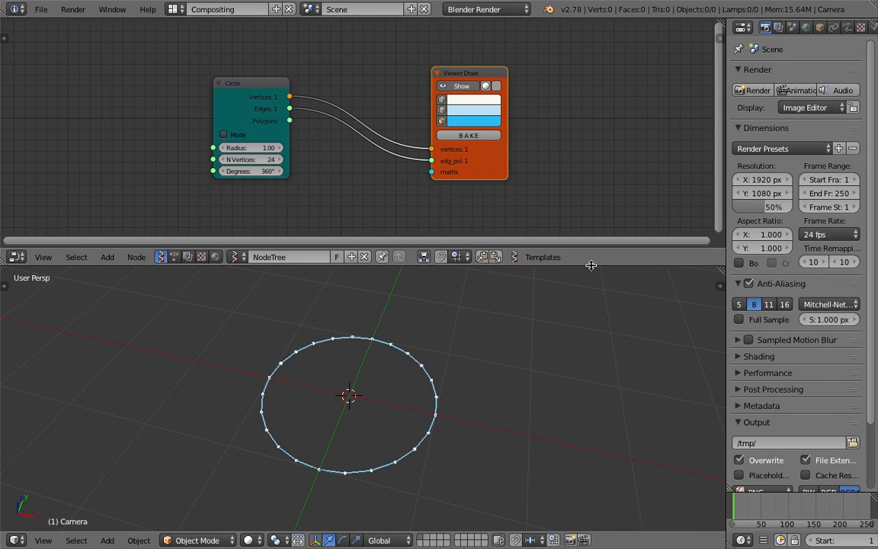
left_click_drag(592, 266, 580, 299)
scroll(348, 400, "down", 1)
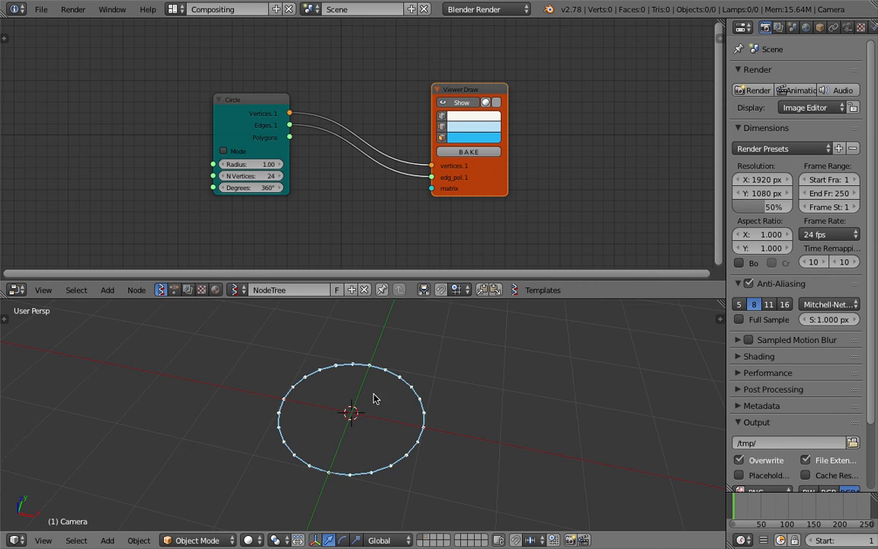
Step: Rearrange the Circle and Viewer Draw nodes so that they sit farther apart
middle_click_drag(394, 158, 415, 149)
left_click_drag(292, 90, 319, 81)
left_click_drag(485, 86, 514, 89)
middle_click_drag(435, 343, 422, 350)
scroll(415, 347, "down", 1)
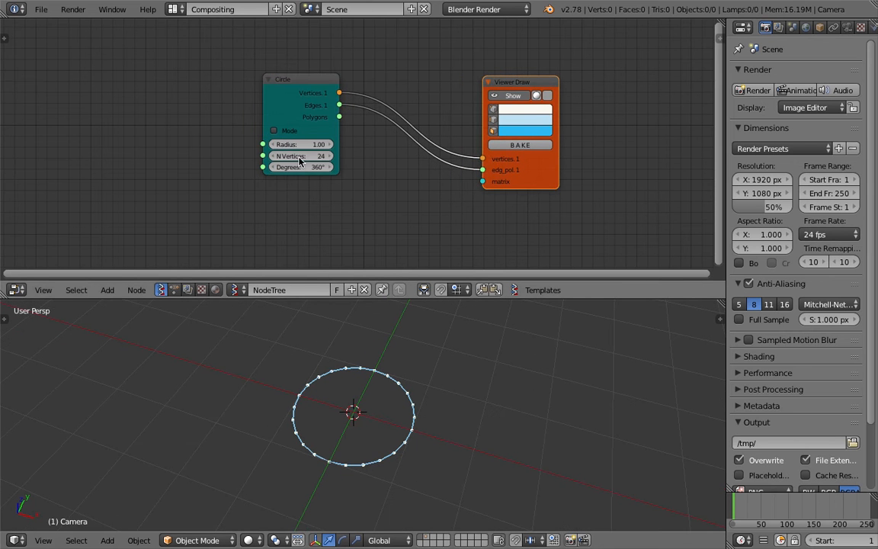
scroll(298, 160, "up", 2)
left_click(244, 126)
left_click_drag(260, 92, 230, 81)
Step: Adjust the Circle node to 27 vertices and a radius of 0.76, saving the file in between
left_click_drag(292, 152, 299, 178)
key("ctrl+s")
key("Return")
mouse_move(302, 148)
left_mouse_down()
mouse_move(267, 147)
mouse_move(283, 147)
left_mouse_up()
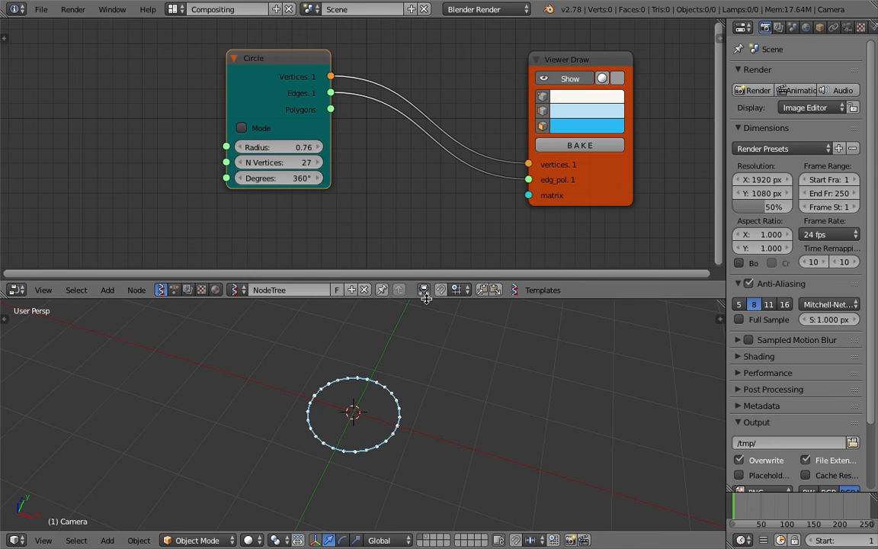
Step: Make the node editor taller, set the Circle node's N Vertices to 36, and save over the existing file
left_click_drag(426, 298, 426, 334)
scroll(307, 174, "down", 1)
scroll(291, 176, "up", 1, "ctrl")
middle_click_drag(294, 177, 336, 183)
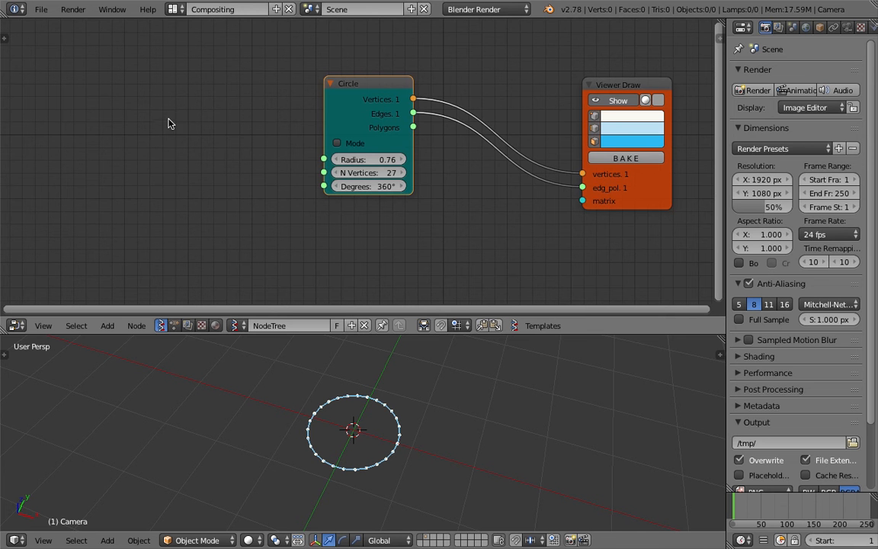
scroll(277, 147, "up", 2)
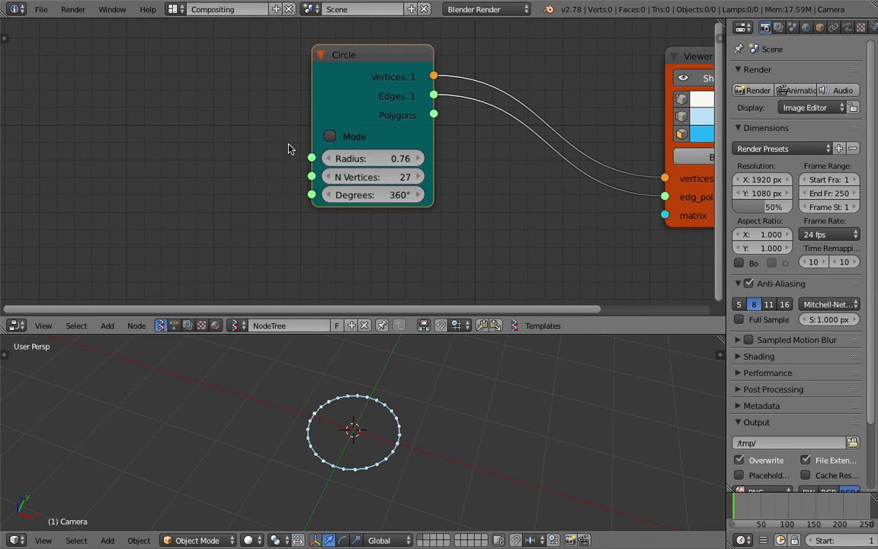
left_click_drag(381, 177, 404, 177)
key("ctrl+s")
left_click(412, 297)
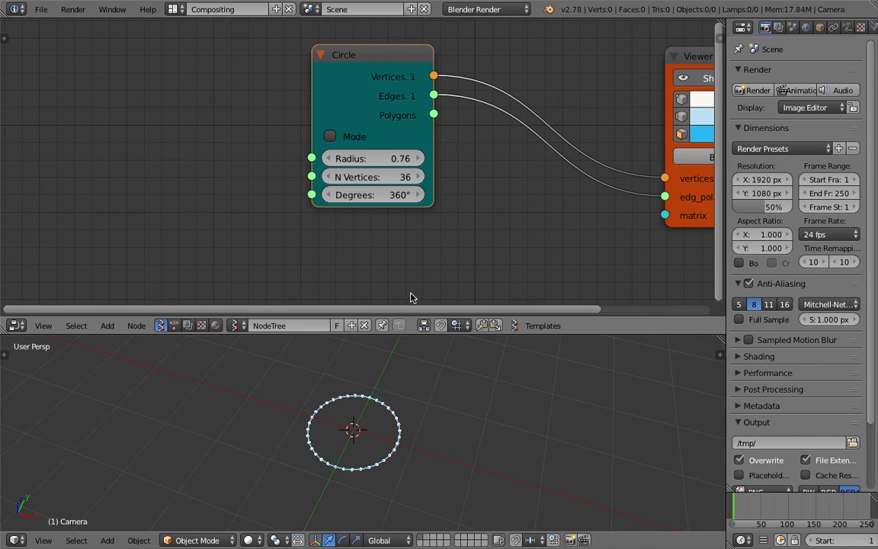
Step: Move Circle closer to Viewer Draw and add a Range Float node on the input side of Circle
middle_click_drag(574, 237, 500, 244)
scroll(431, 172, "down", 3)
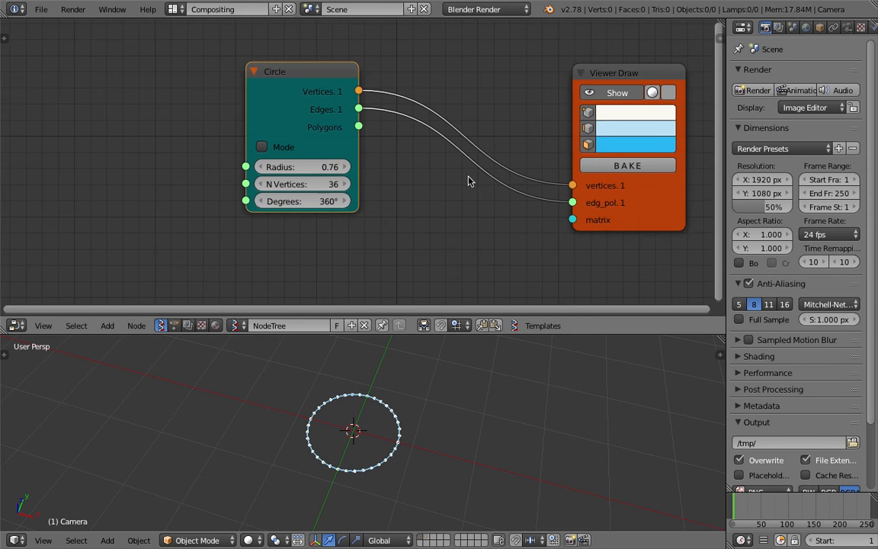
left_click_drag(332, 92, 371, 93)
key("shift+a")
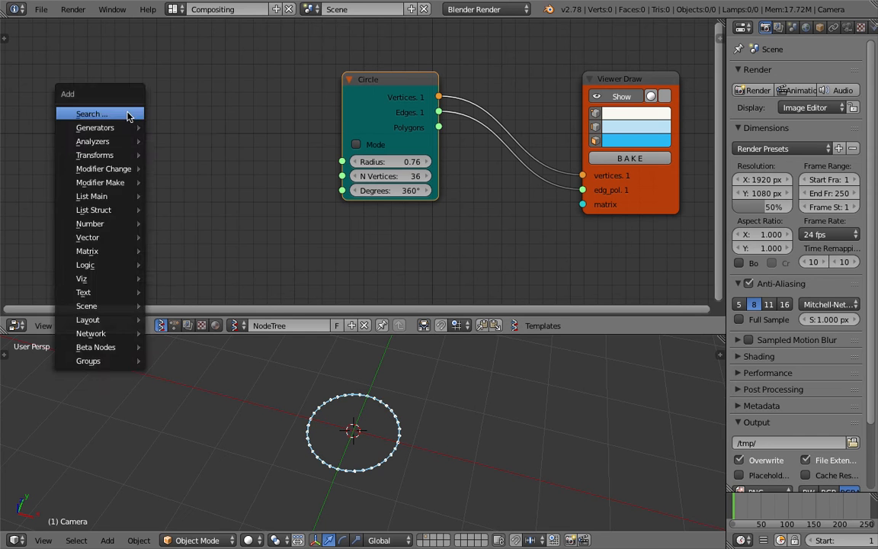
left_click(126, 113)
type("range")
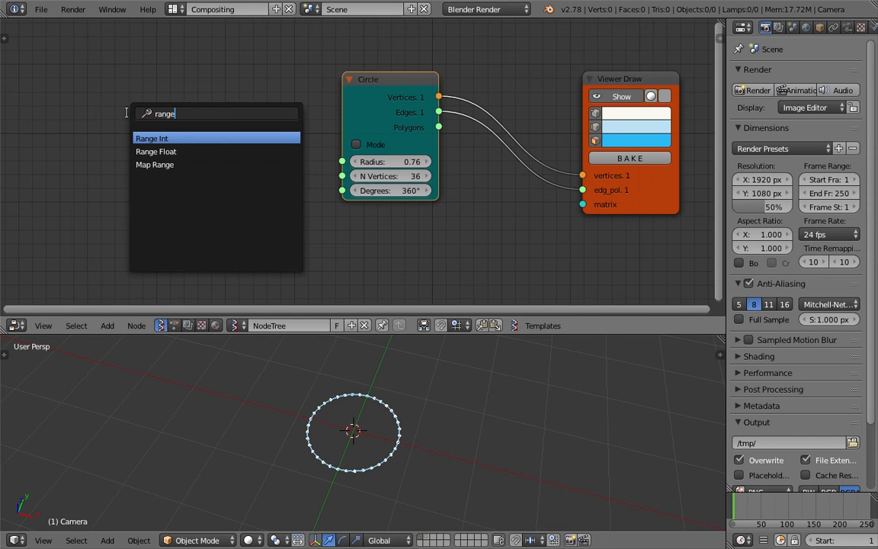
key("Down")
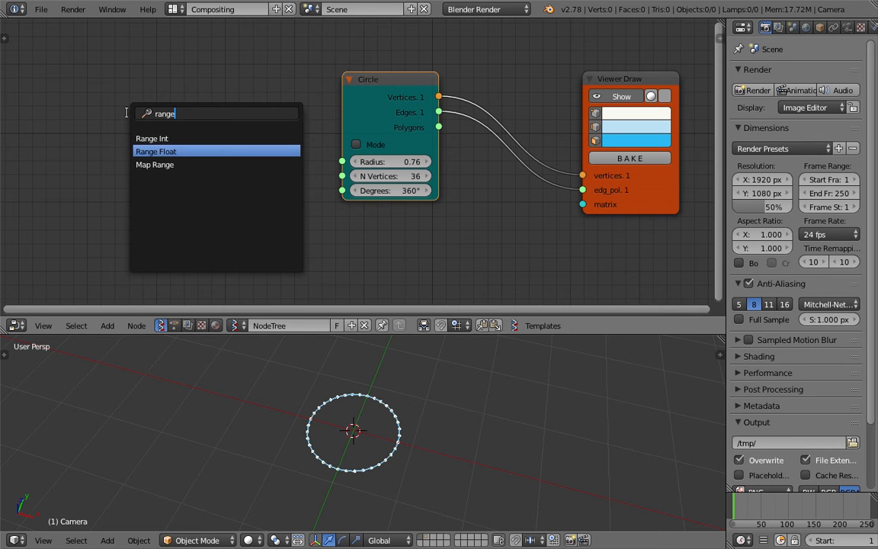
key("Return")
left_click(146, 84)
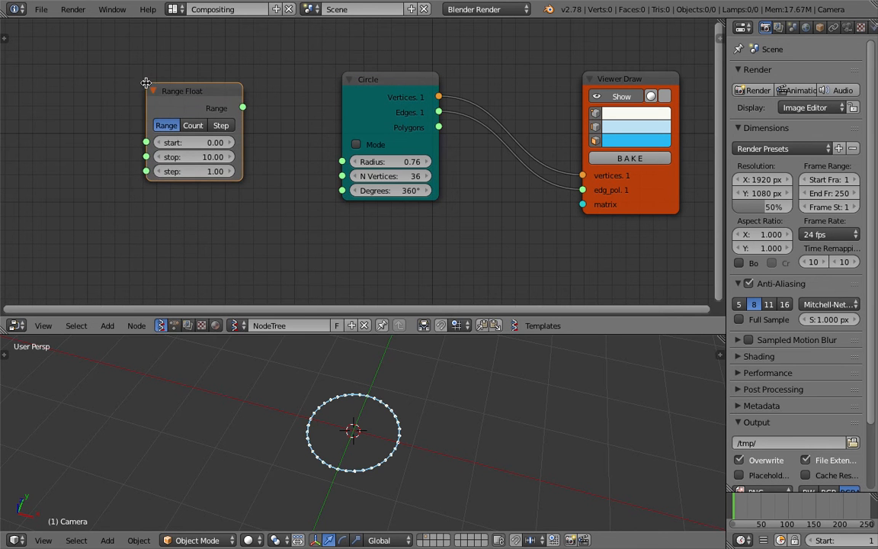
left_click_drag(193, 92, 183, 94)
scroll(153, 93, "up", 1)
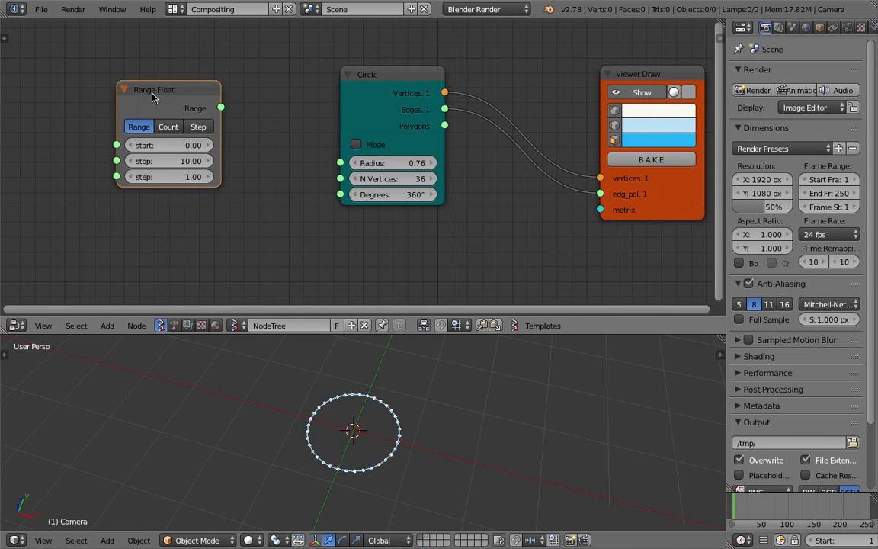
left_click_drag(160, 97, 144, 106)
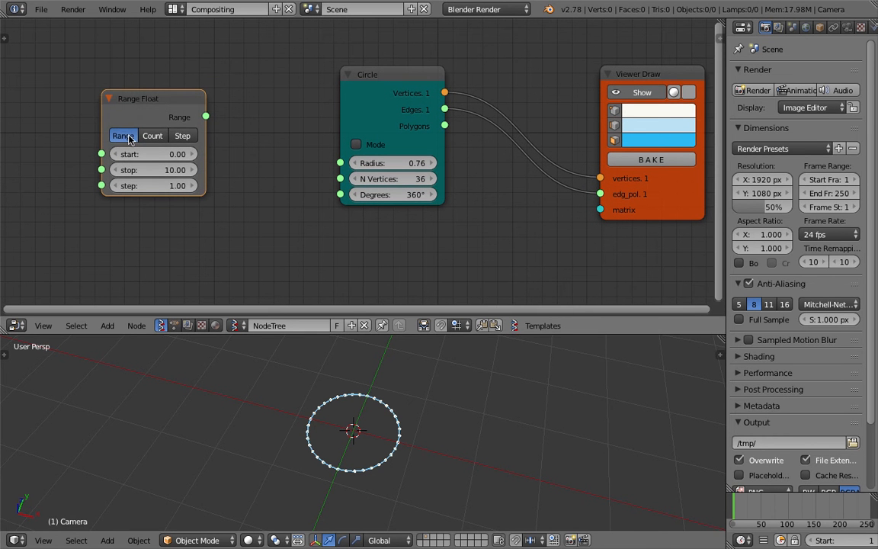
Step: Try the Range Float node's modes, leave it in Count mode, and set its count to 13
left_click(153, 136)
left_click(182, 136)
left_click(123, 136)
left_click(144, 136)
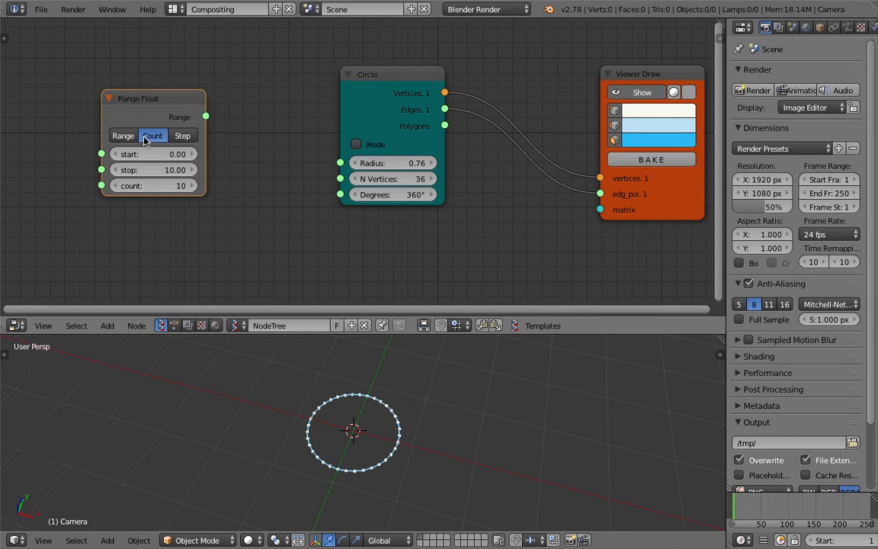
left_click(156, 186)
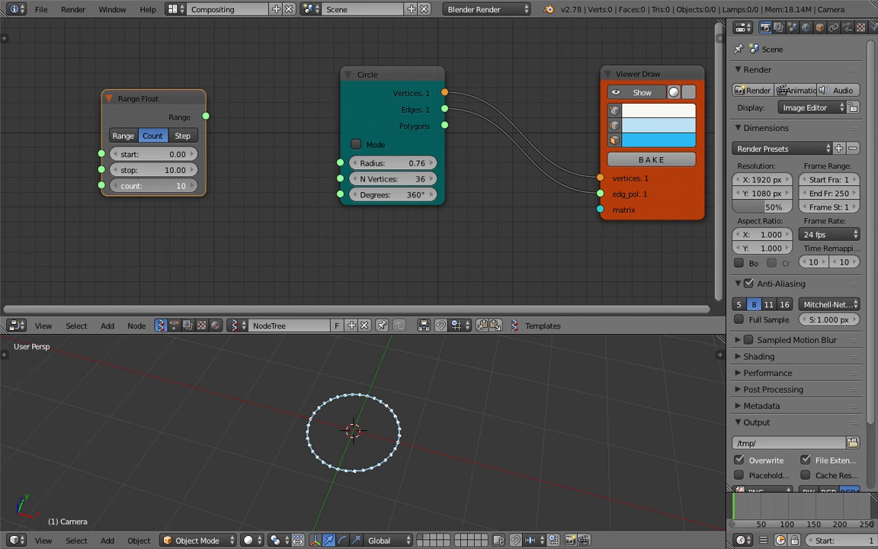
left_click_drag(175, 186, 153, 186)
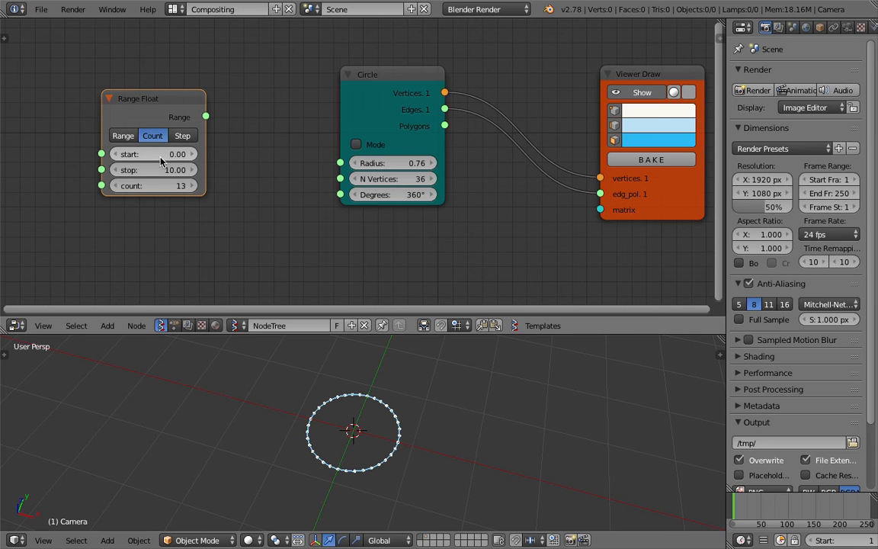
Step: Move the Range Float node farther away from Circle to make room between them
left_click_drag(167, 119, 286, 150)
scroll(259, 133, "down", 2)
middle_click_drag(224, 81, 215, 119)
key("g")
left_click(161, 123)
Step: Add a Stethoscope node and connect Range Float's Range output to its Data input to read the generated values
key("shift+a")
left_click(211, 102)
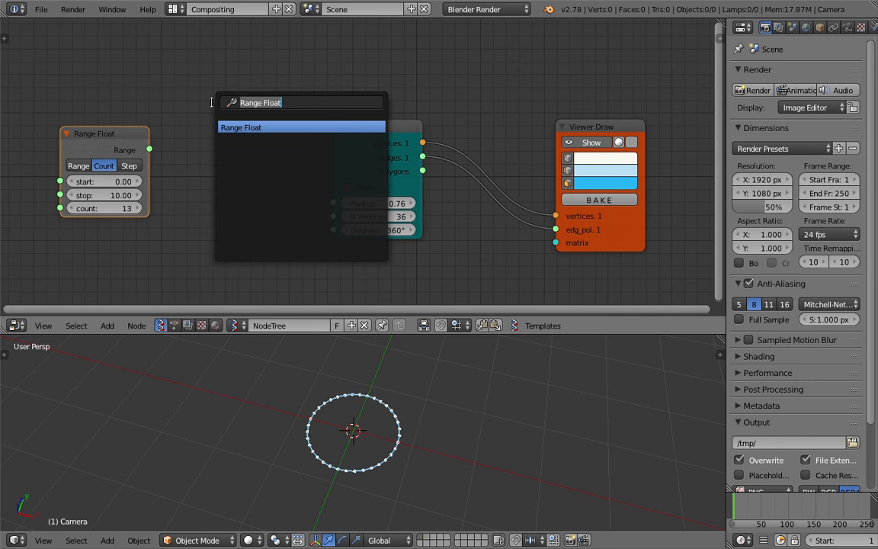
type("ste")
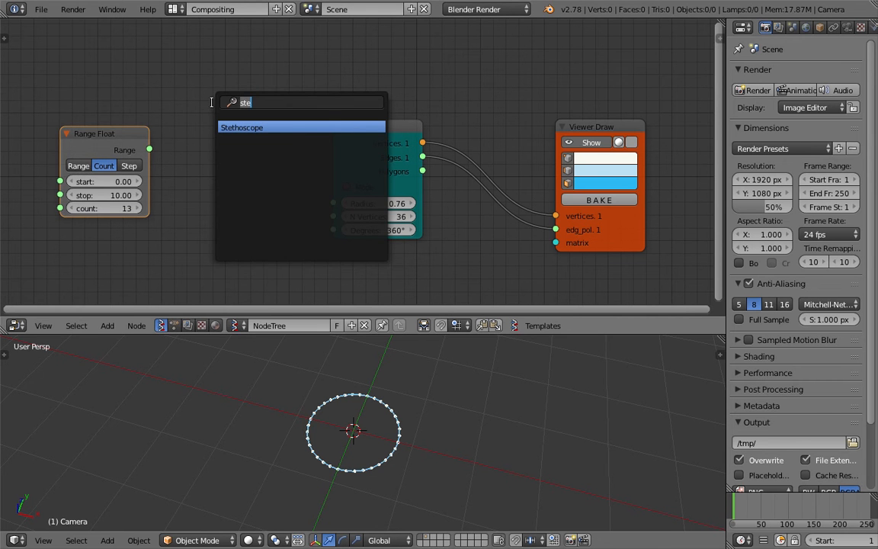
key("Return")
left_click(192, 59)
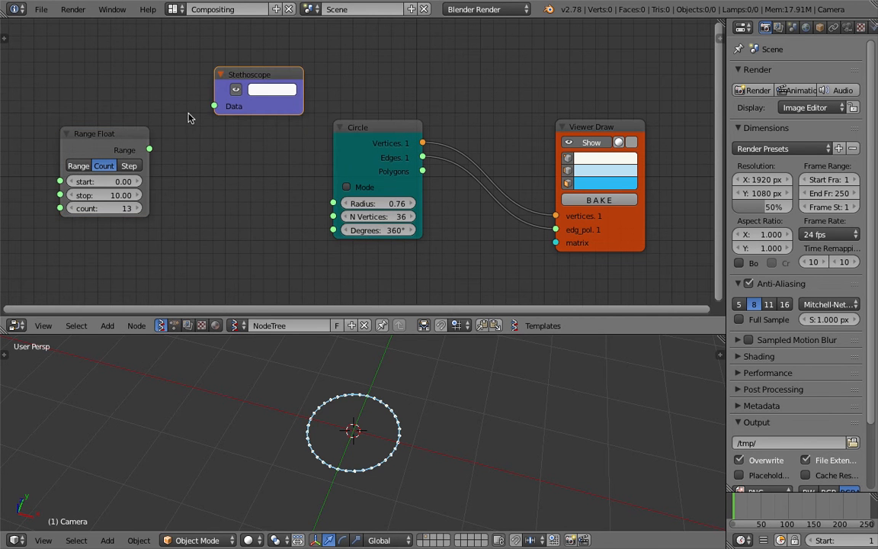
left_click_drag(154, 150, 214, 105)
scroll(183, 101, "up", 3)
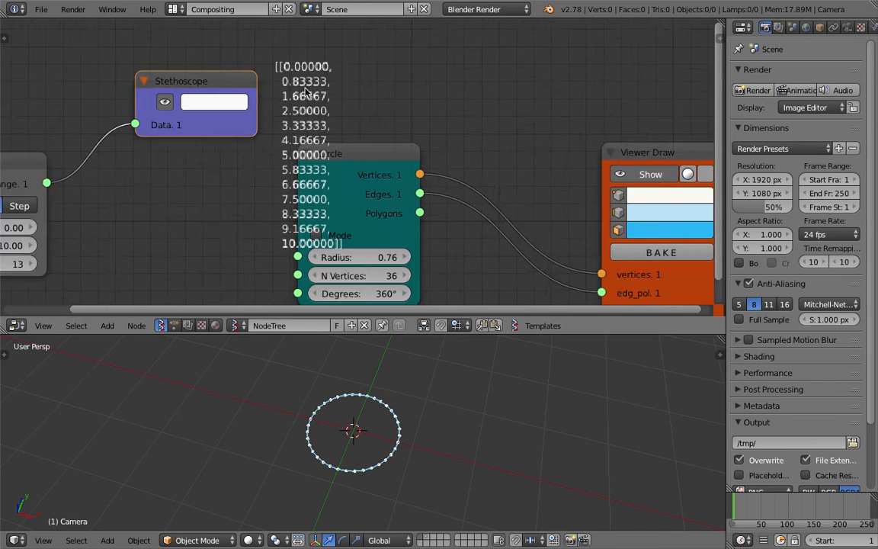
scroll(289, 203, "down", 2)
scroll(238, 171, "down", 1)
middle_click_drag(210, 151, 299, 134)
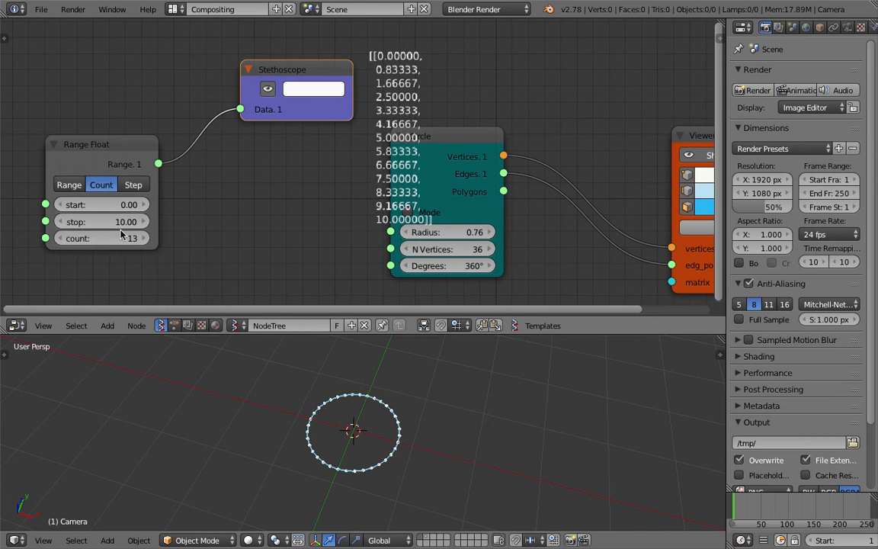
Step: Set Range Float's count to 8 and delete the Stethoscope node
mouse_move(144, 241)
left_mouse_down()
mouse_move(179, 241)
mouse_move(122, 240)
mouse_move(130, 241)
left_mouse_up()
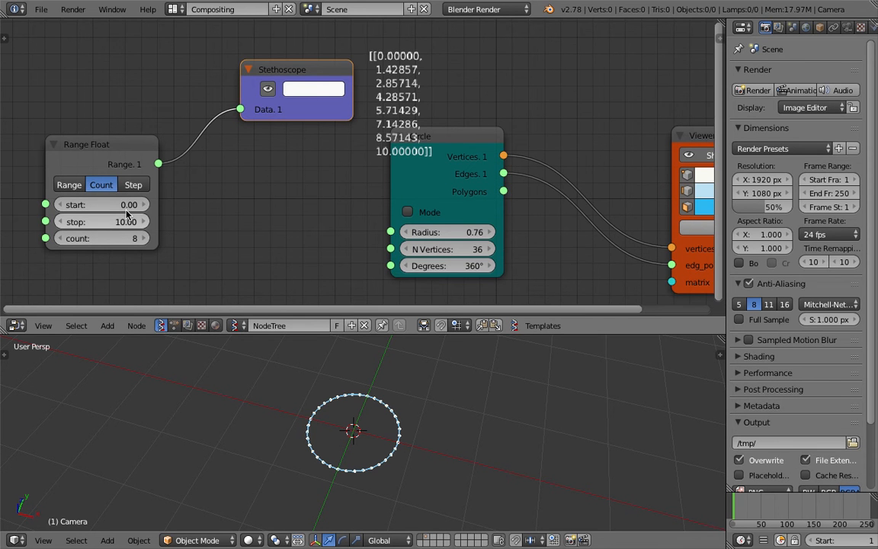
scroll(146, 216, "down", 2)
left_click_drag(299, 69, 294, 63)
key("x")
Step: Move Range Float closer to Circle and connect its Range output to Circle's Radius input, saving the file in between
left_click_drag(137, 129, 191, 118)
key("ctrl+s")
left_click(192, 120)
left_click_drag(244, 135, 389, 204)
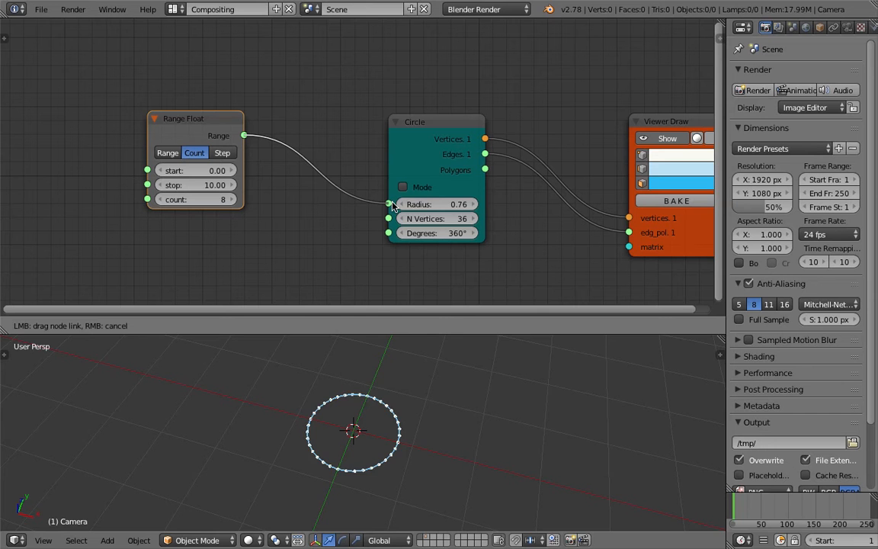
left_click_drag(392, 205, 391, 204)
Step: Make the 3D viewport taller to show all concentric circles, and save over the existing blend file
scroll(442, 405, "down", 9)
middle_click_drag(441, 406, 421, 415)
scroll(423, 397, "up", 3)
left_click_drag(439, 336, 442, 190)
scroll(387, 356, "up", 3)
key("ctrl+s")
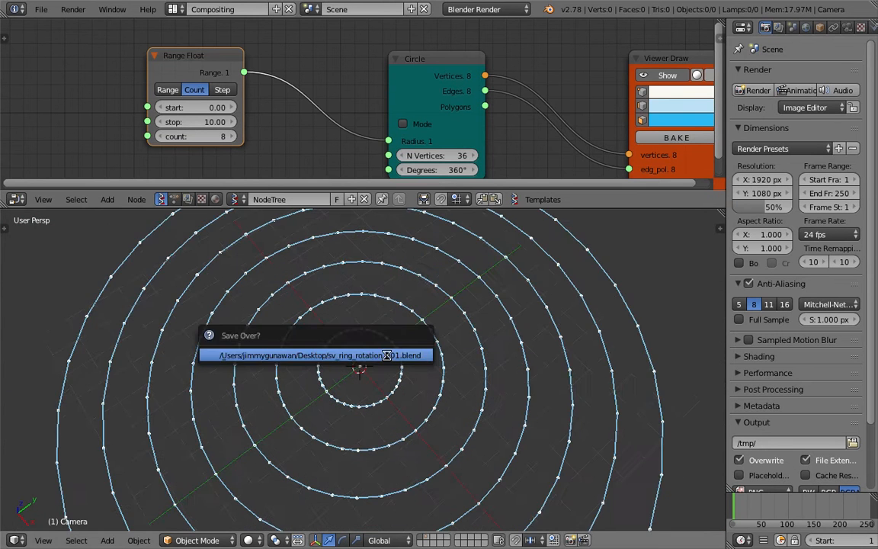
left_click(388, 355)
Step: Set the Range Float node's start to 1.53 and stop to 7.48
scroll(387, 355, "down", 2)
middle_click_drag(430, 147, 409, 140)
left_click_drag(408, 140, 387, 124)
middle_click_drag(229, 87, 244, 102)
scroll(203, 130, "up", 1)
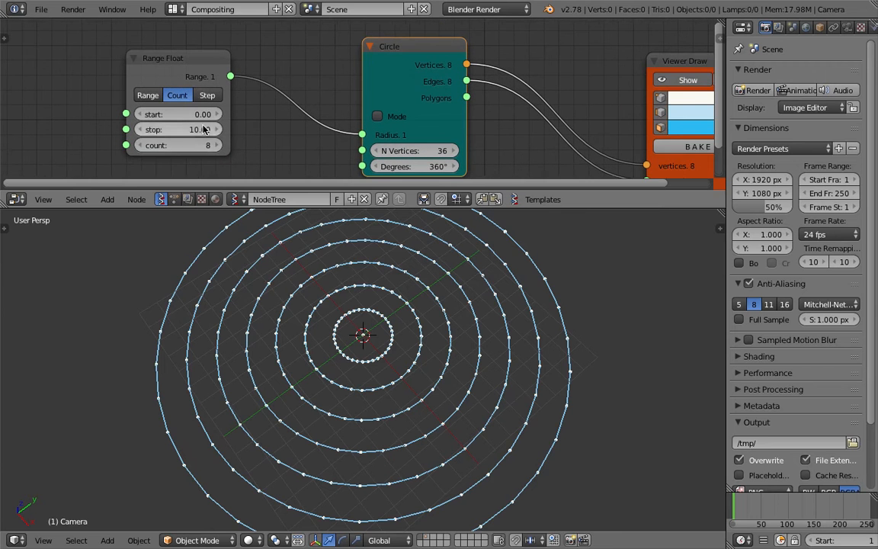
middle_click_drag(406, 340, 419, 331)
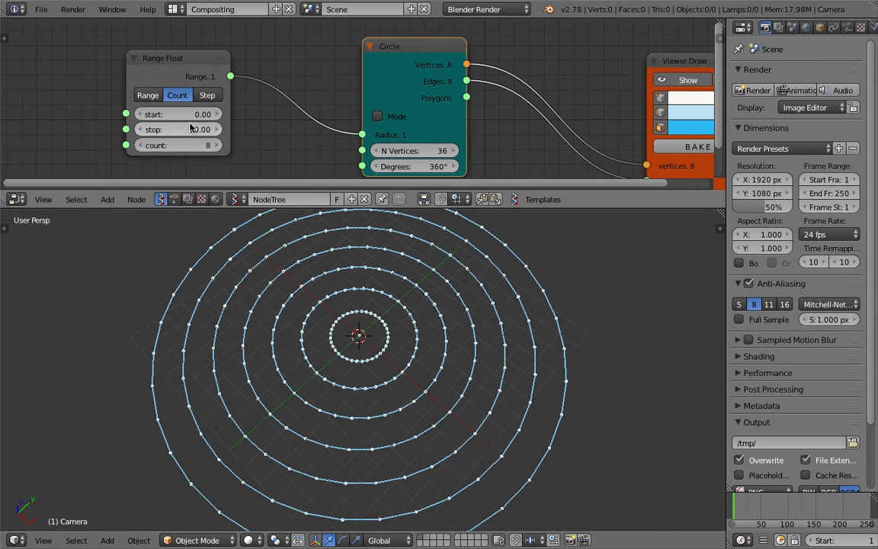
mouse_move(192, 114)
left_mouse_down()
mouse_move(260, 114)
mouse_move(193, 128)
mouse_move(203, 128)
left_mouse_up()
left_click_drag(192, 114, 90, 129)
mouse_move(427, 360)
middle_mouse_down()
mouse_move(412, 306)
mouse_move(490, 311)
mouse_move(435, 360)
middle_mouse_up()
Step: Enlarge the node editor, move Viewer Draw closer to Circle, and turn off Viewer Draw's vertex display
left_click_drag(533, 208, 534, 323)
key("Home")
middle_click_drag(470, 184, 449, 185)
left_click_drag(554, 105, 490, 89)
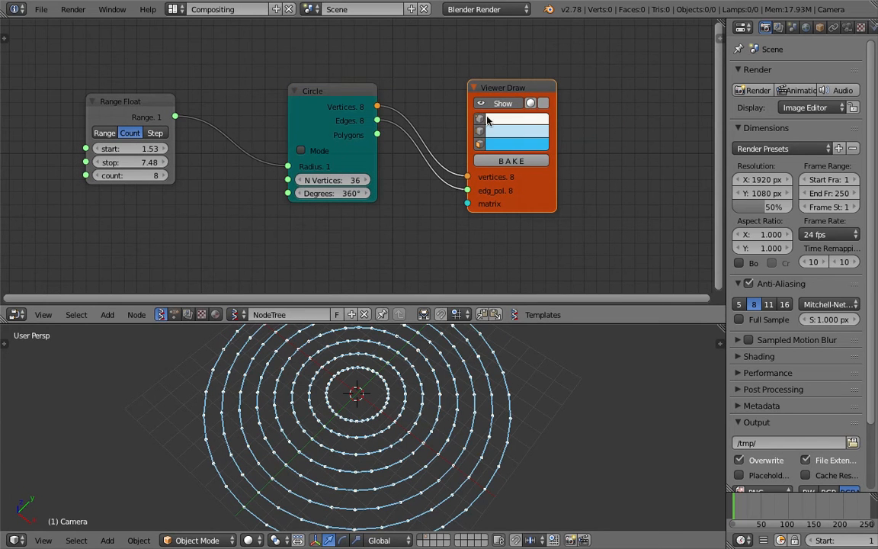
left_click(479, 120)
middle_click_drag(437, 395, 414, 366)
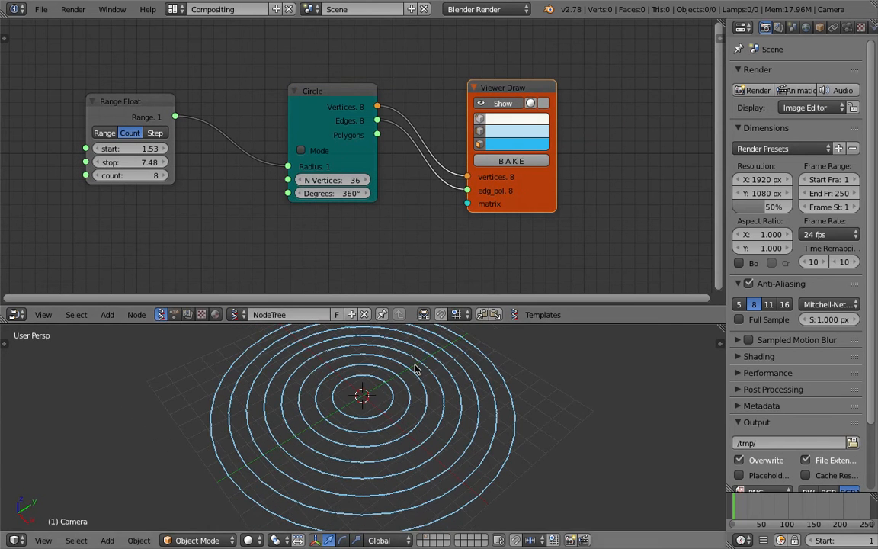
Step: Spread out the Range Float, Circle and Viewer Draw nodes to free space before Circle, saving the file in between
left_click_drag(441, 324, 439, 266)
middle_click_drag(418, 360, 410, 381)
middle_click_drag(386, 161, 431, 149)
left_click_drag(376, 68, 386, 61)
left_click_drag(193, 70, 259, 67)
key("ctrl+s")
left_click(259, 67)
left_click_drag(533, 52, 562, 48)
middle_click_drag(350, 63, 375, 86)
mouse_move(275, 83)
left_mouse_down()
mouse_move(209, 49)
mouse_move(103, 61)
mouse_move(112, 61)
left_mouse_up()
middle_click_drag(178, 152, 181, 139)
Step: Add a Random Num Gen node below Range Float and save the file
key("shift+a")
left_click(181, 138)
type("random")
key("Down")
key("Down")
key("Down")
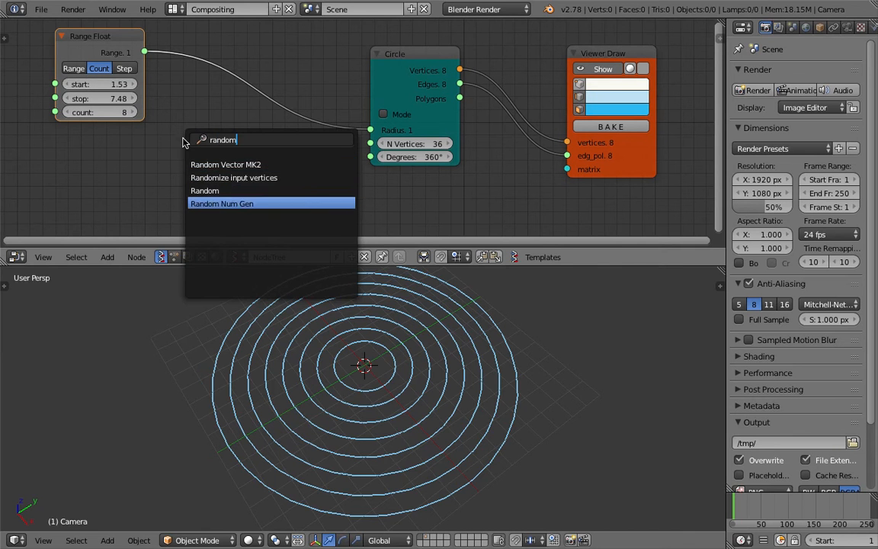
key("Return")
left_click(175, 126)
middle_click_drag(202, 121, 198, 108)
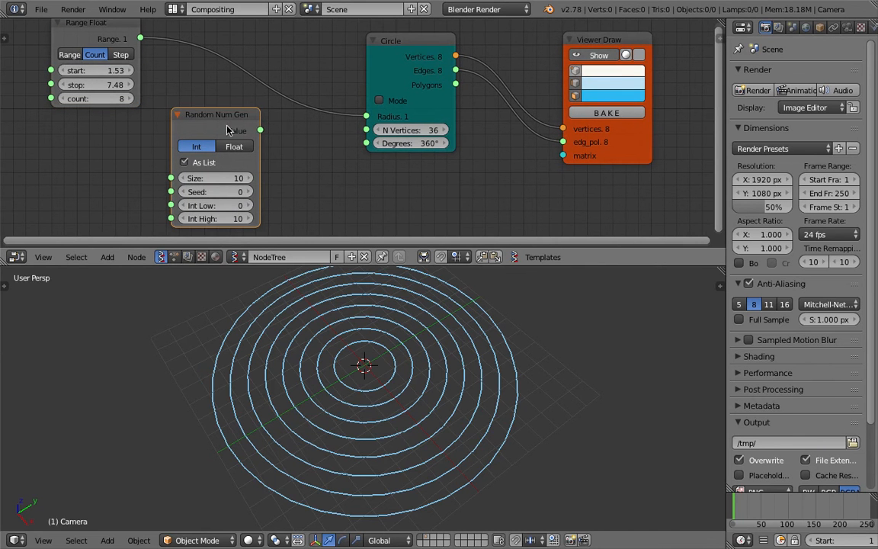
key("ctrl+s")
left_click(231, 143)
Step: Compare the Float and Int modes of the Random Num Gen node, ending in Int mode
left_click(231, 148)
left_click(203, 146)
left_click(219, 146)
left_click(204, 146)
Step: Add a Stethoscope node beside Random Num Gen and connect the Value output to its Data input
left_click_drag(225, 120, 207, 124)
scroll(219, 123, "down", 1)
key("space")
type("ste")
left_click(295, 193)
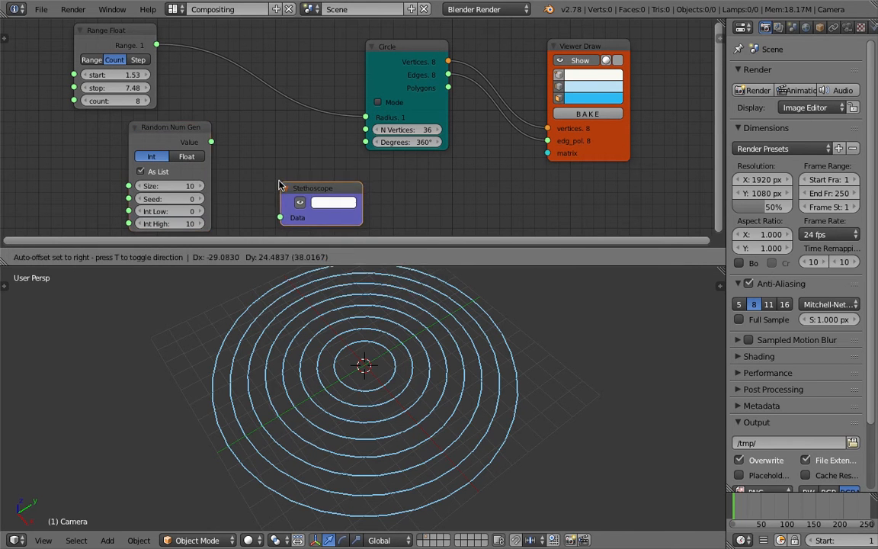
left_click_drag(210, 143, 279, 217)
scroll(328, 153, "up", 1)
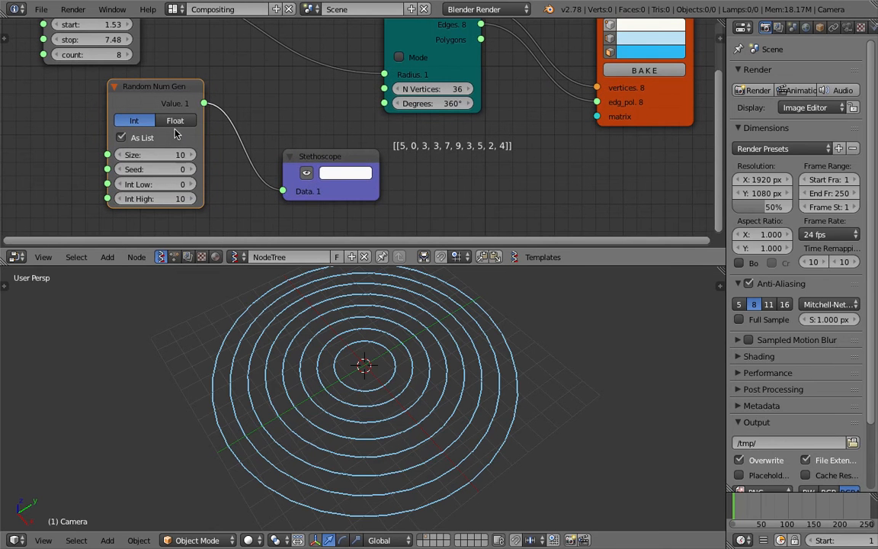
Step: Switch Random Num Gen to Float and set Float Low to 1.00, Float High to 5.00 and Seed to 44
left_click(161, 120)
left_click(168, 184)
type("1")
key("Return")
left_click(174, 198)
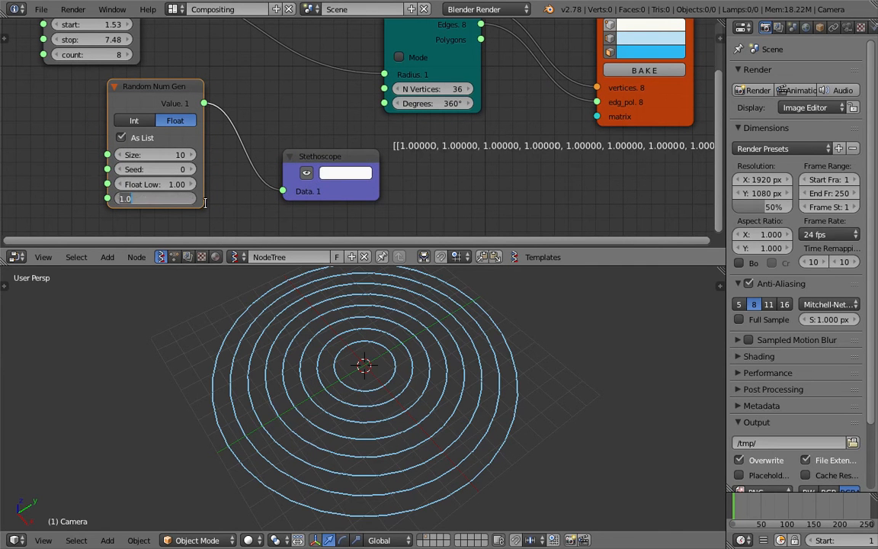
type("5")
key("Return")
middle_click_drag(406, 197, 402, 170)
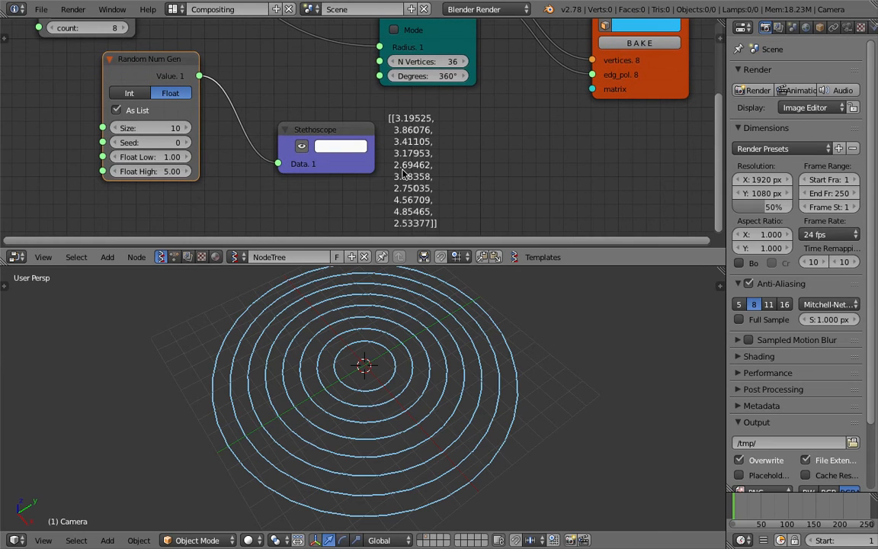
left_click_drag(173, 143, 308, 153)
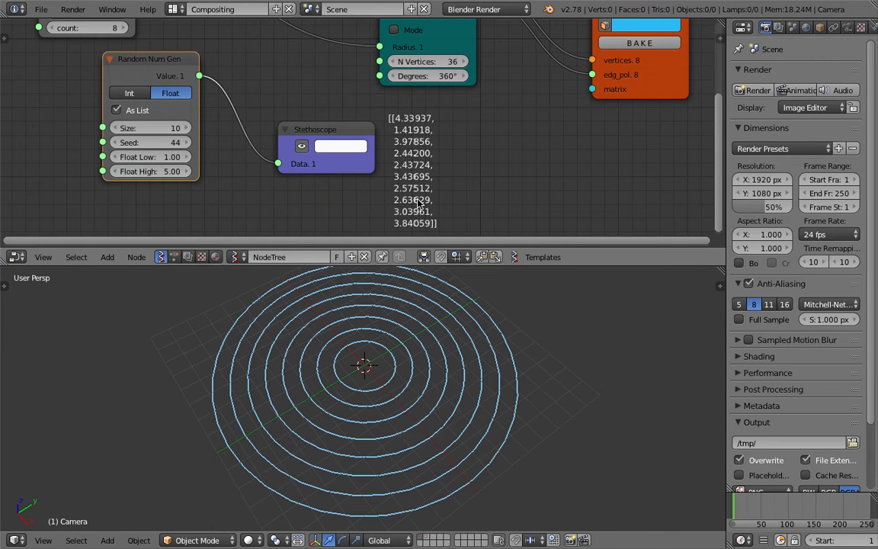
Step: Connect Random Num Gen's Value output to Circle's Radius input in place of Range Float, and save the file
scroll(253, 87, "down", 2)
middle_click_drag(228, 94, 231, 121)
left_click_drag(224, 114, 379, 89)
middle_click_drag(427, 355, 425, 380)
key("ctrl+s")
left_click(425, 381)
Step: Set Random Num Gen's Float High to 6.05, Size to 33 and Seed to 162
left_click_drag(198, 195, 226, 195)
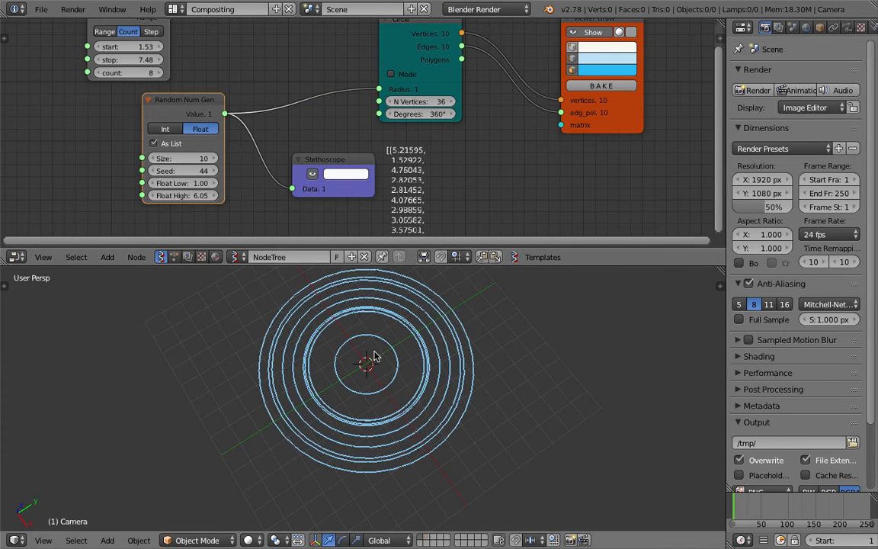
left_click_drag(192, 158, 245, 159)
left_click_drag(200, 171, 251, 172)
Step: Save the file over sv_ring_rotation_001.blend and set Random Num Gen's Seed to 246
middle_click_drag(381, 437, 433, 431)
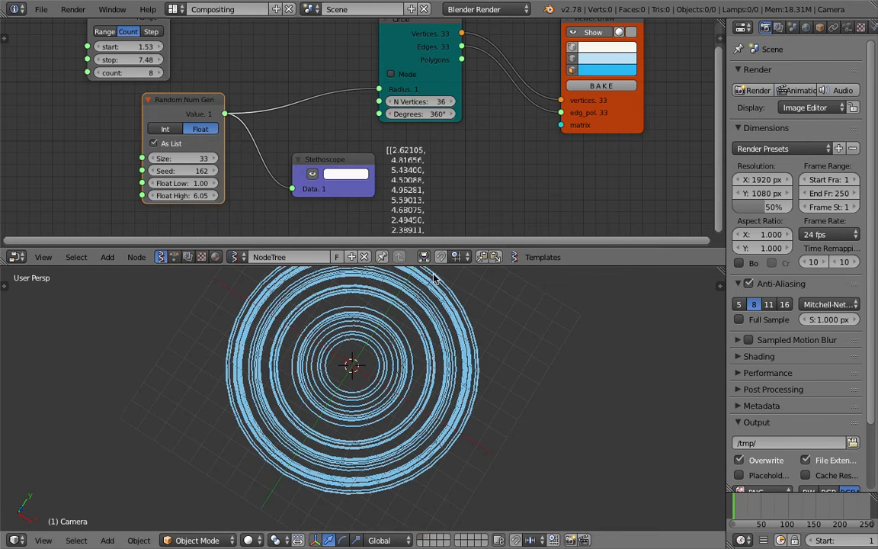
left_click_drag(435, 265, 435, 191)
key("ctrl+s")
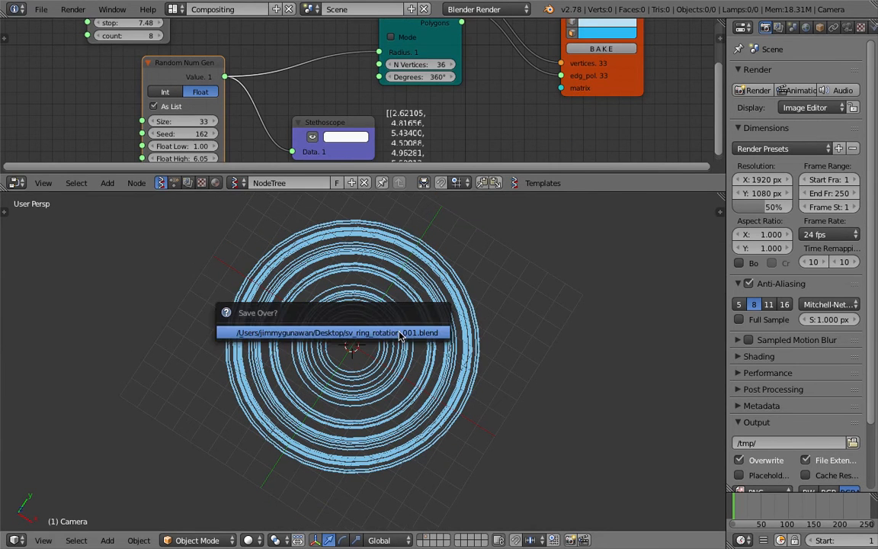
left_click(399, 333)
left_click_drag(195, 134, 188, 134)
left_click_drag(294, 191, 305, 272)
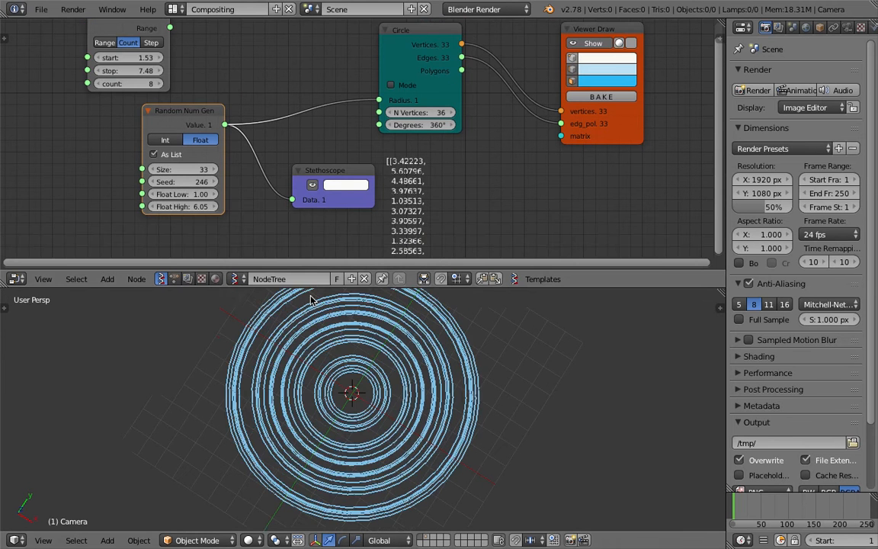
Step: Delete the Stethoscope node attached to Random Num Gen
scroll(343, 343, "down", 2)
right_click(333, 171)
key("x")
Step: Connect Range Float's Range output to Circle's Radius input in place of Random Num Gen, and rearrange the nodes
middle_click_drag(208, 125, 208, 149)
left_click_drag(208, 149, 297, 84)
middle_click_drag(396, 343, 366, 343)
left_click_drag(265, 70, 261, 59)
left_click_drag(137, 39, 378, 125)
left_click_drag(143, 63, 254, 72)
middle_click_drag(450, 365, 473, 408)
middle_click_drag(473, 185, 442, 177)
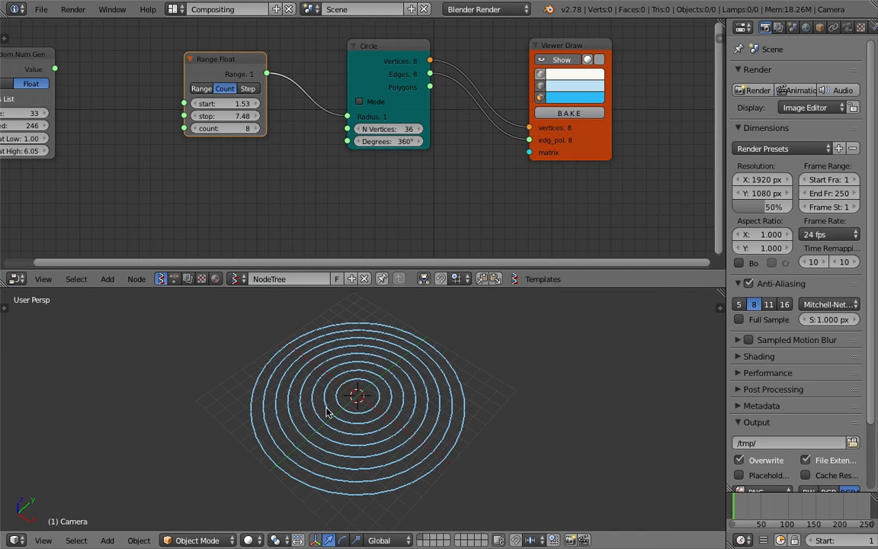
Step: Place the 3D cursor away from the rings, enlarge the node editor and move Viewer Draw farther from Circle
left_click(446, 388)
left_click(521, 387)
middle_click_drag(465, 211, 446, 212)
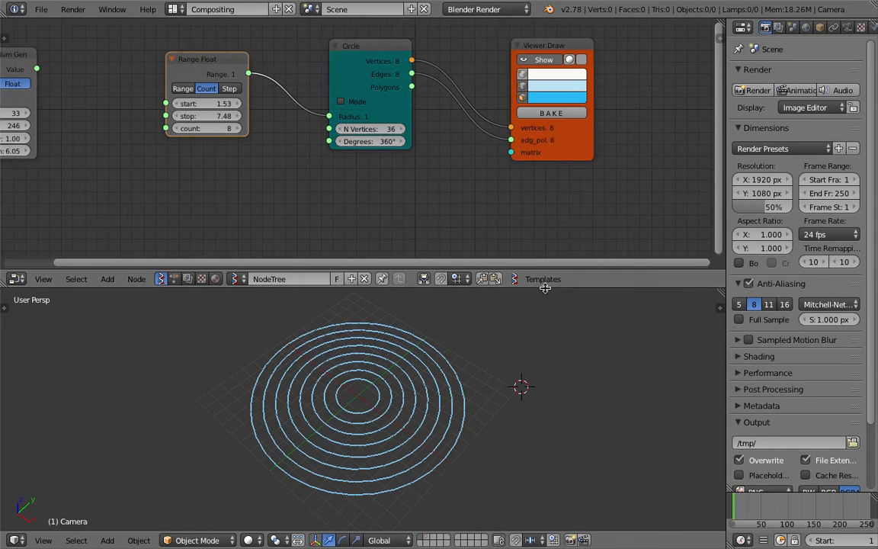
left_click_drag(545, 288, 546, 329)
left_click_drag(583, 156, 597, 167)
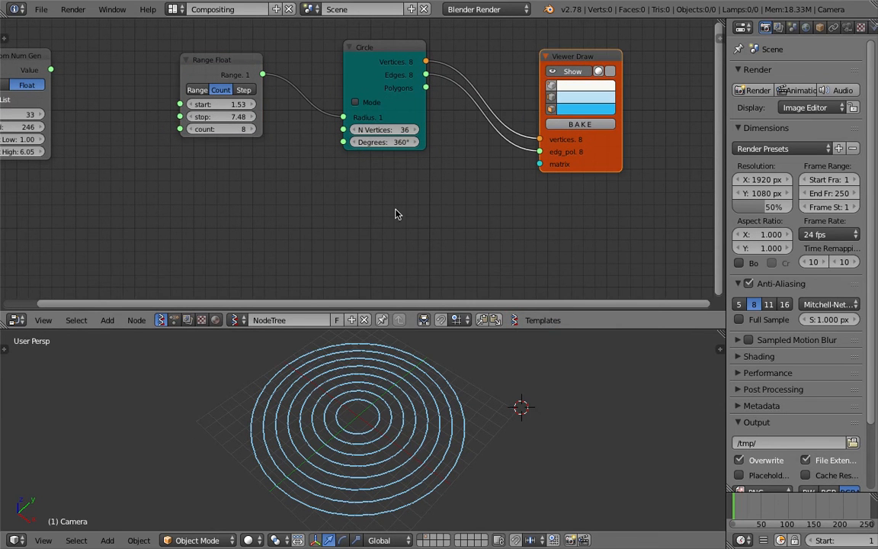
Step: Add a Matrix in node below Circle and connect its Matrix output to Viewer Draw's matrix input
key("shift+a")
left_click(404, 207)
type("matrix i")
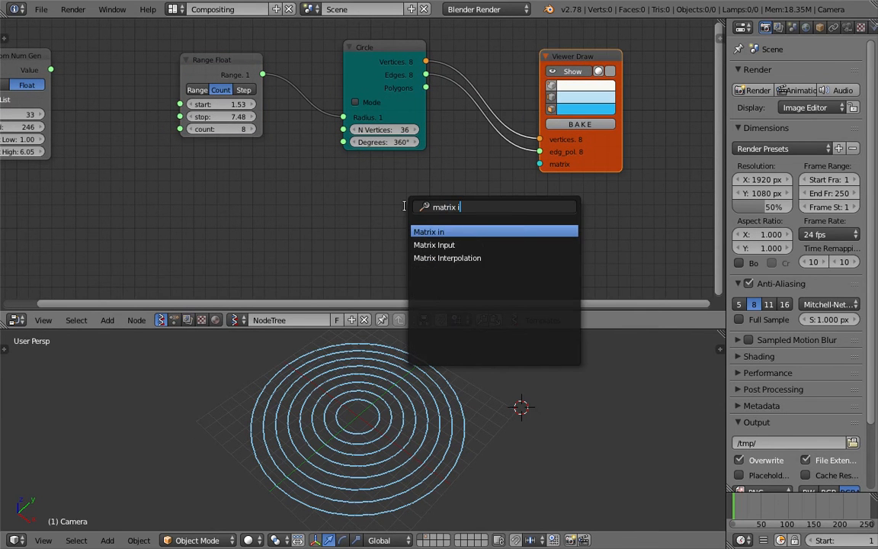
key("Down")
key("Up")
key("Return")
left_click(372, 192)
left_click_drag(453, 207, 539, 164)
middle_click_drag(391, 428, 388, 429)
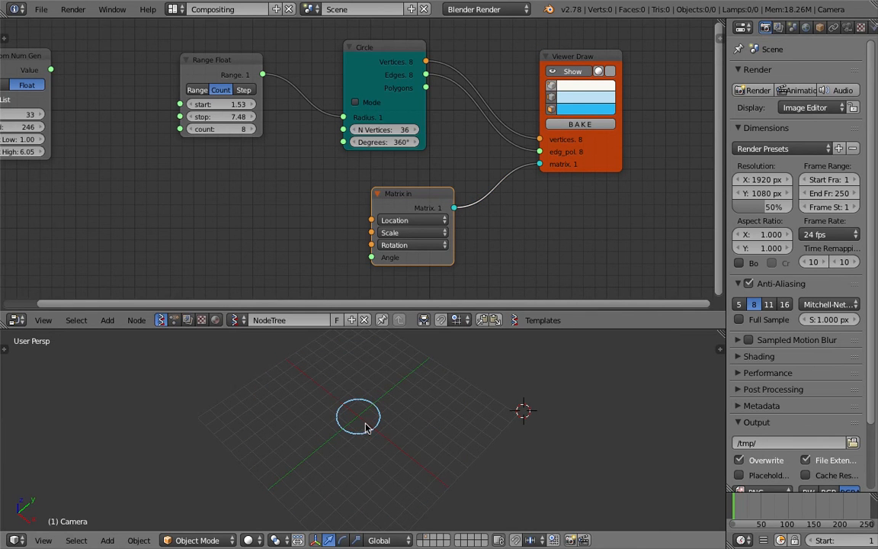
Step: Examine the Matrix in node's Location, Scale, Rotation and Angle inputs
middle_click_drag(302, 242, 339, 219)
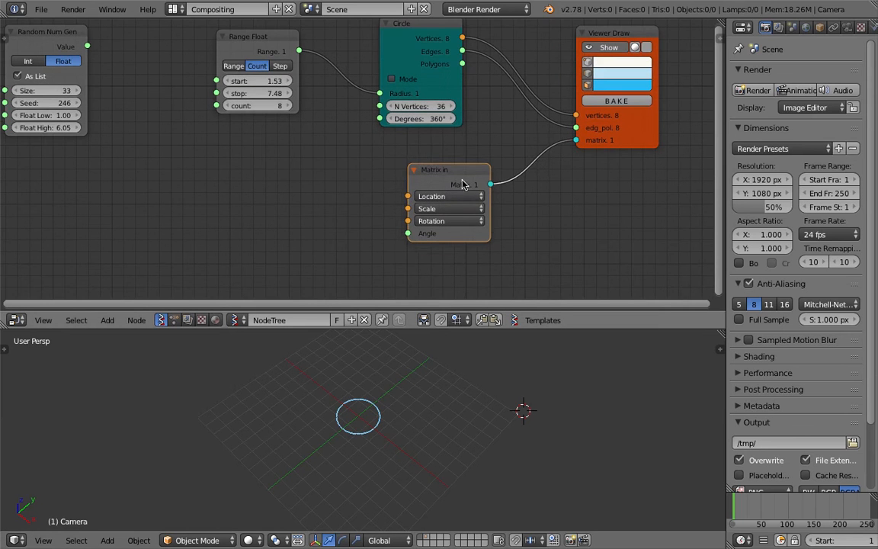
left_click_drag(450, 171, 444, 167)
scroll(447, 188, "up", 4)
middle_click_drag(450, 207, 409, 172)
scroll(409, 171, "up", 1)
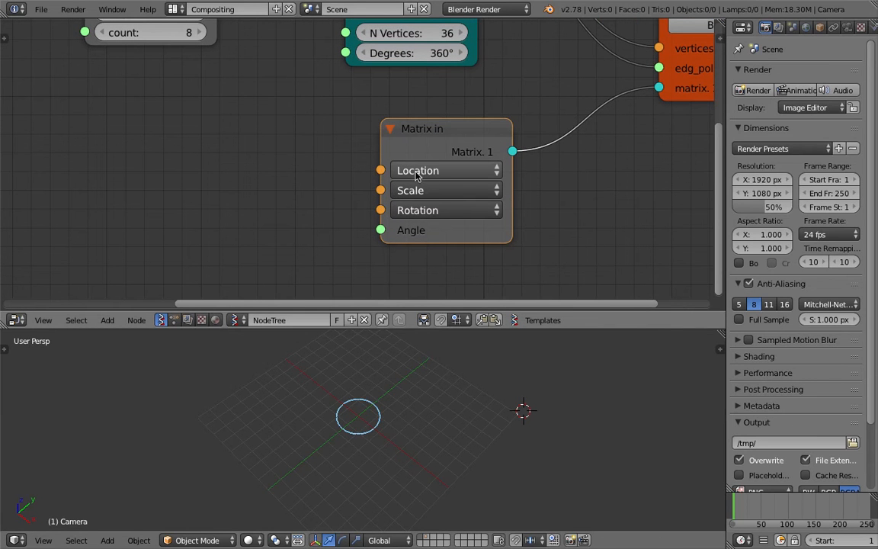
scroll(440, 197, "down", 2)
scroll(308, 174, "down", 1)
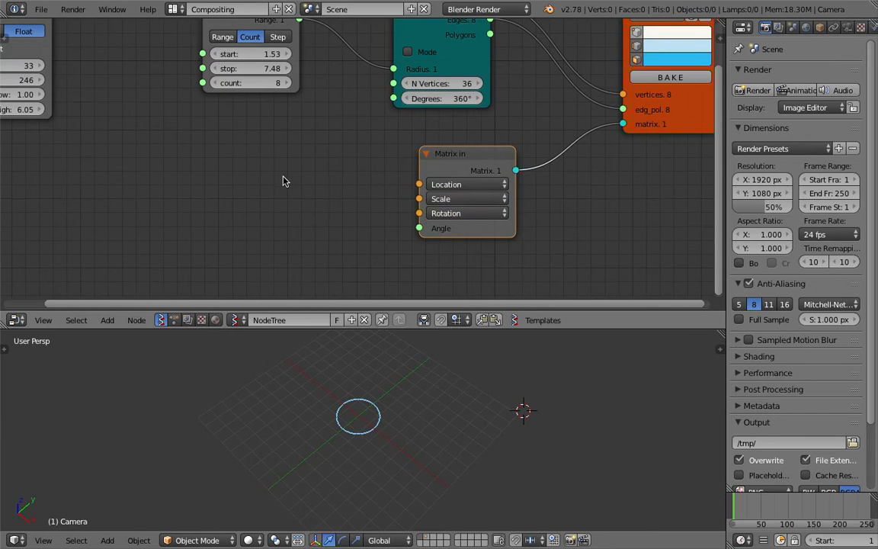
Step: Add a Random Vector MK2 node beside Matrix in, below Range Float
key("shift+a")
left_click(289, 176)
type("ra")
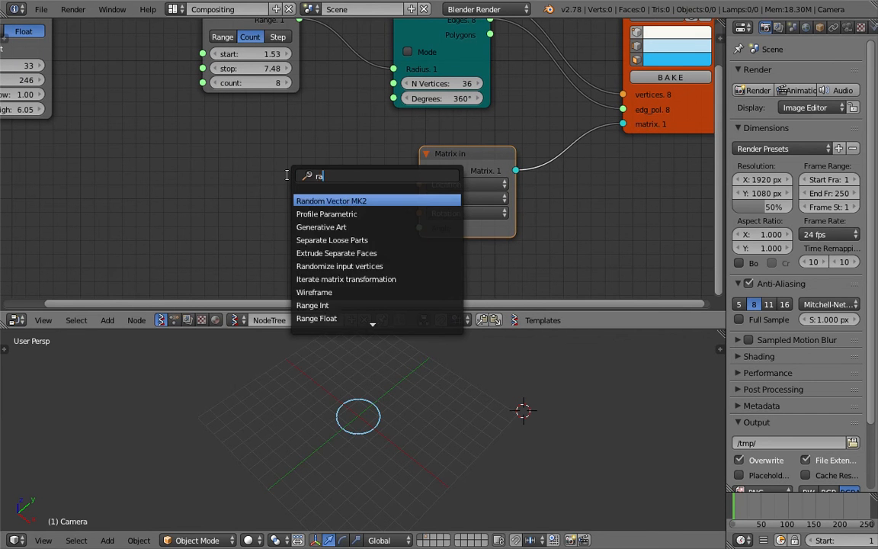
type("ndom")
key("Down")
key("Down")
key("Up")
key("Up")
key("Return")
left_click(266, 166)
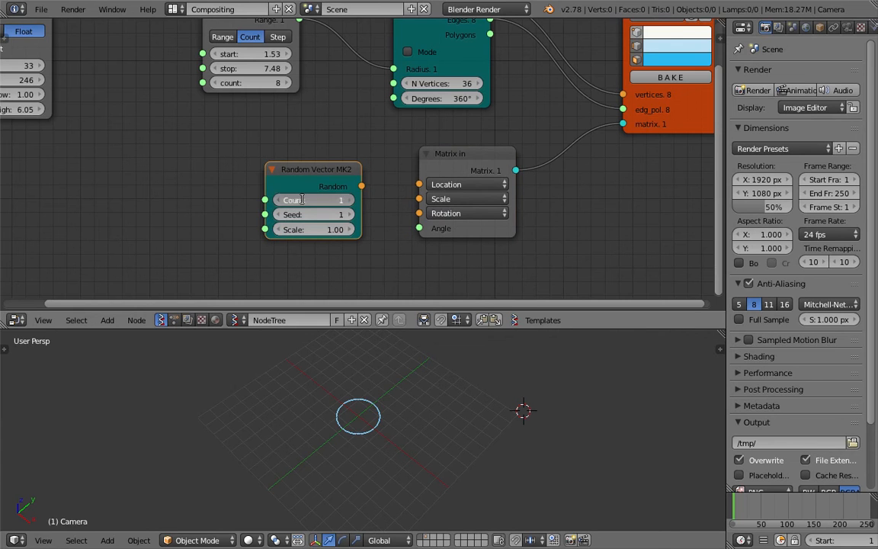
Step: Reposition Range Float and add an Int node below Random Num Gen
scroll(208, 148, "down", 1)
middle_click_drag(208, 149, 251, 171)
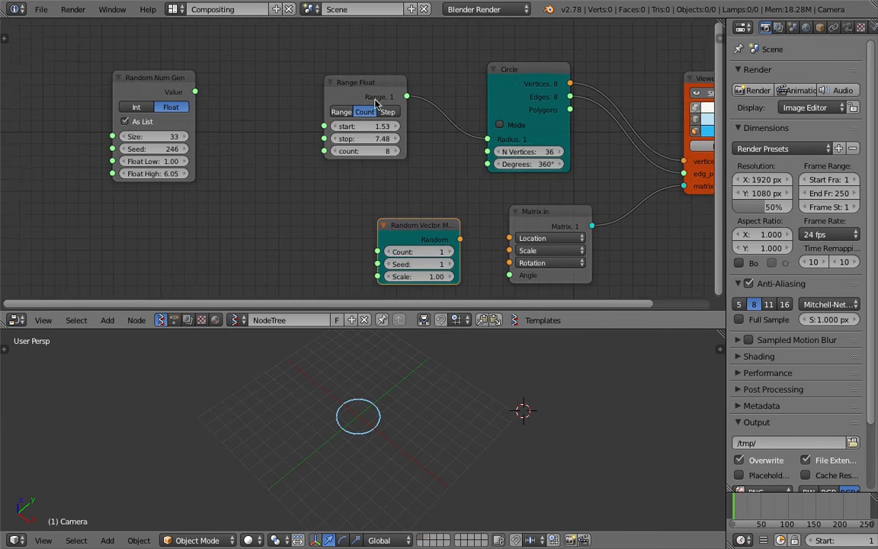
left_click_drag(375, 103, 388, 119)
scroll(385, 182, "up", 1)
middle_click_drag(385, 182, 257, 113, "ctrl")
key("ctrl+f")
type("int")
key("Down")
key("Down")
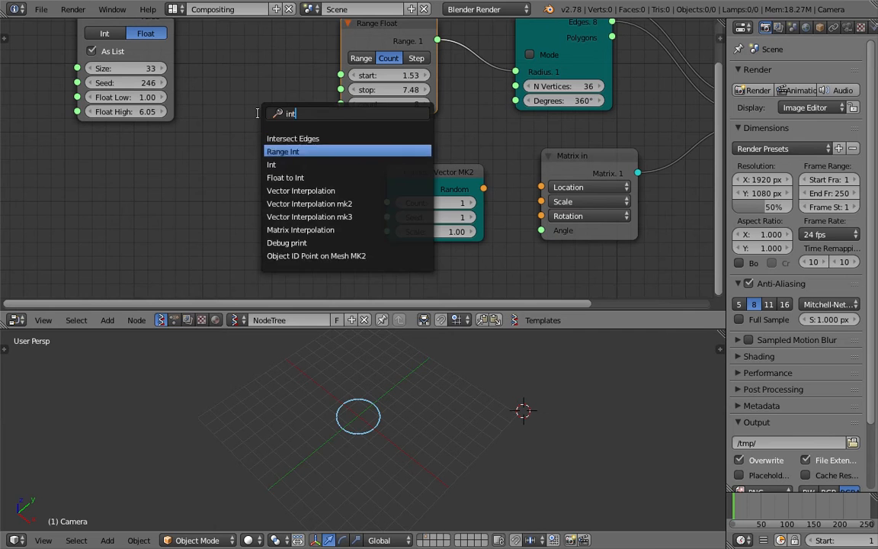
key("Return")
left_click(176, 136)
Step: Set the Int node to 8 and connect its Integer output to Range Float's count and Random Vector MK2's Count
left_click(268, 174)
type("8")
key("Return")
left_click_drag(278, 158, 340, 104)
left_click_drag(277, 158, 385, 200)
middle_click_drag(378, 172, 348, 164)
Step: Connect Random Vector MK2's Random output to Matrix in's Location input and save over the existing file
left_click_drag(449, 179, 507, 177)
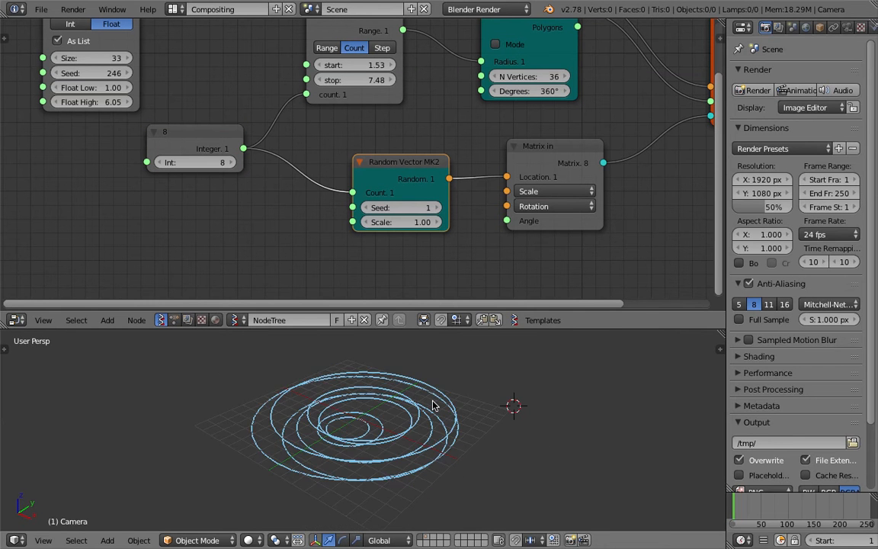
key("ctrl+s")
left_click(424, 374)
Step: Set Random Vector MK2's Seed to 403 and Scale to 8.50
left_click_drag(401, 208, 443, 207)
middle_click_drag(458, 389, 404, 469)
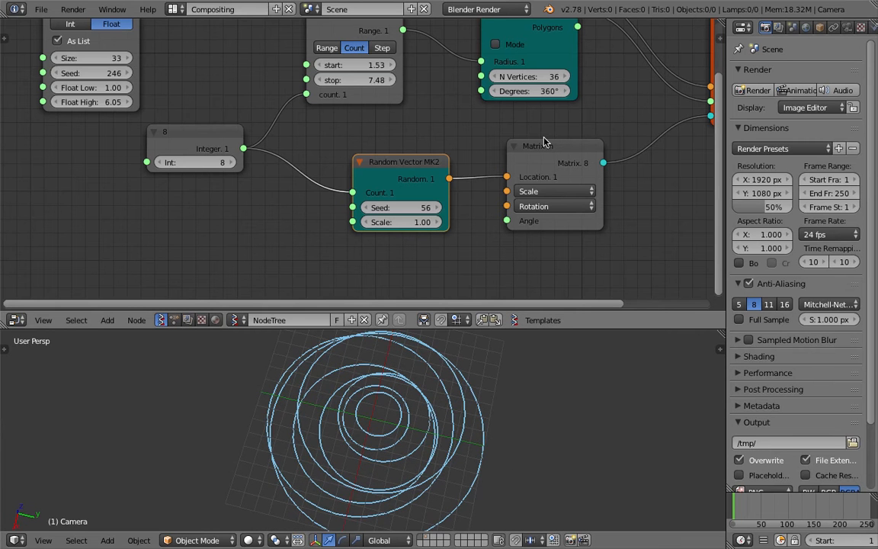
middle_click_drag(545, 137, 516, 133)
mouse_move(402, 217)
left_mouse_down()
mouse_move(479, 218)
mouse_move(368, 218)
mouse_move(396, 218)
left_mouse_up()
scroll(425, 381, "down", 4)
left_click_drag(380, 204, 505, 203)
left_click_drag(373, 203, 514, 204)
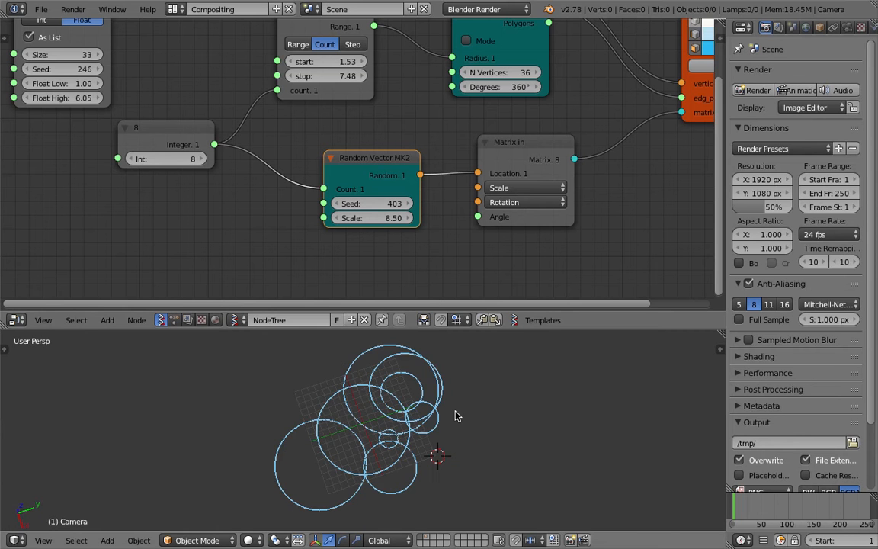
Step: Enlarge the 3D view and place the 3D cursor beside the scattered circles
middle_click_drag(455, 415, 453, 327)
left_click_drag(453, 328, 453, 240)
middle_click_drag(427, 358, 473, 369)
left_click(469, 366)
scroll(301, 141, "down", 10)
scroll(339, 104, "up", 2)
scroll(340, 104, "up", 3)
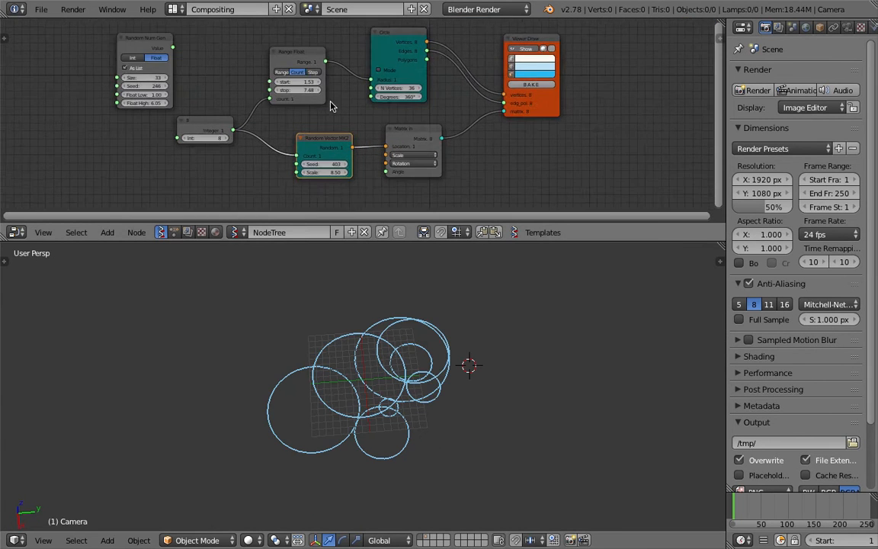
Step: Reposition the Viewer Draw and Random Vector MK2 nodes and save over the existing file
left_click_drag(578, 105, 596, 111)
left_click_drag(330, 143, 331, 134)
middle_click_drag(401, 381, 345, 379)
key("ctrl+s")
left_click(345, 377)
Step: Set Random Vector MK2's Scale to 0
scroll(320, 164, "up", 2)
left_click_drag(313, 169, 255, 170)
scroll(427, 373, "up", 3)
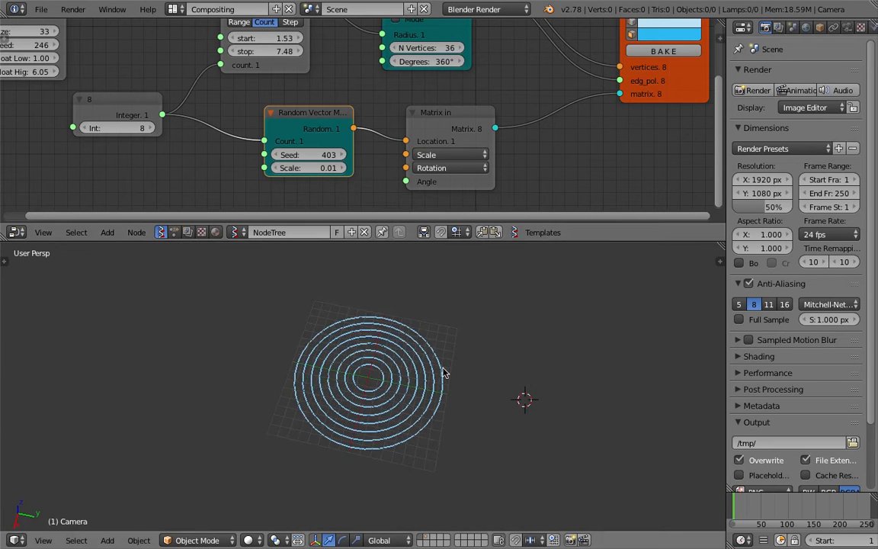
left_click(317, 167)
type("0")
key("Return")
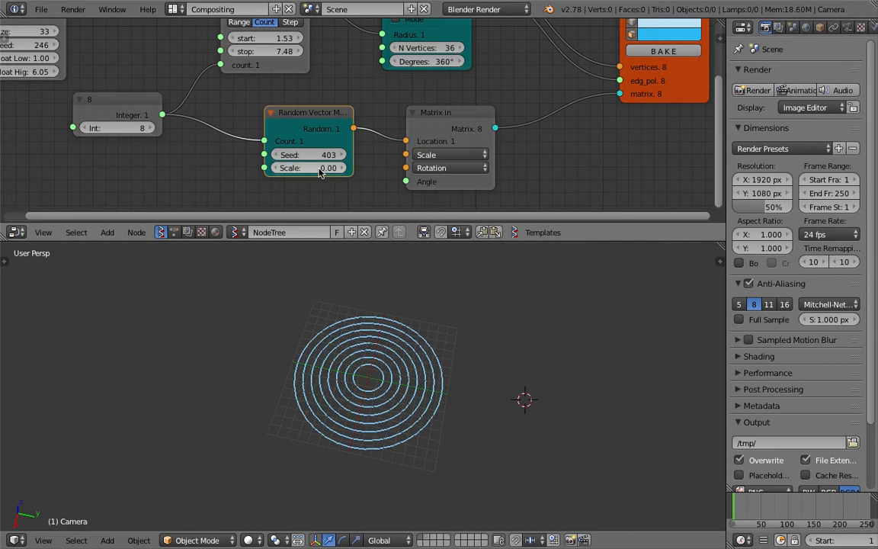
Step: Try a Scale of -0.15 on Random Vector MK2 and reset it to 0
left_click_drag(321, 168, 316, 168)
left_click(319, 167)
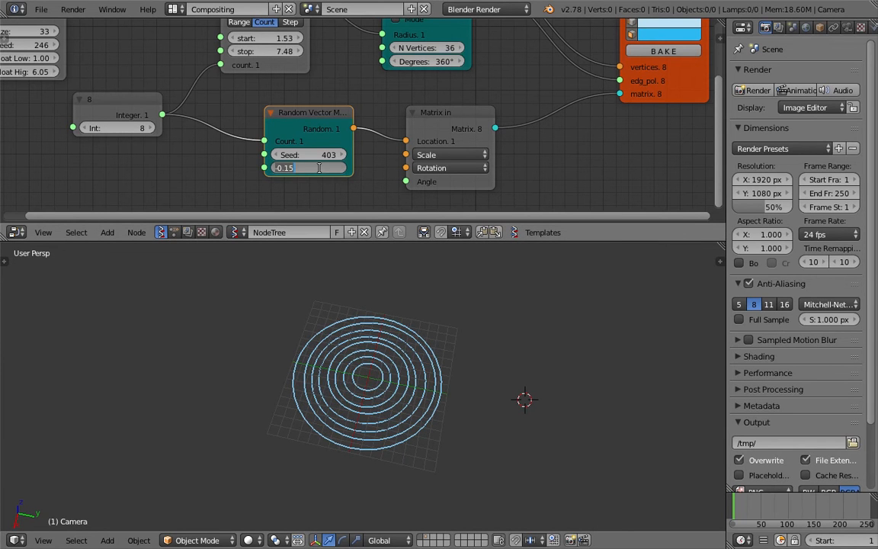
type("0")
key("Return")
middle_click_drag(359, 319, 426, 368)
scroll(411, 356, "up", 2)
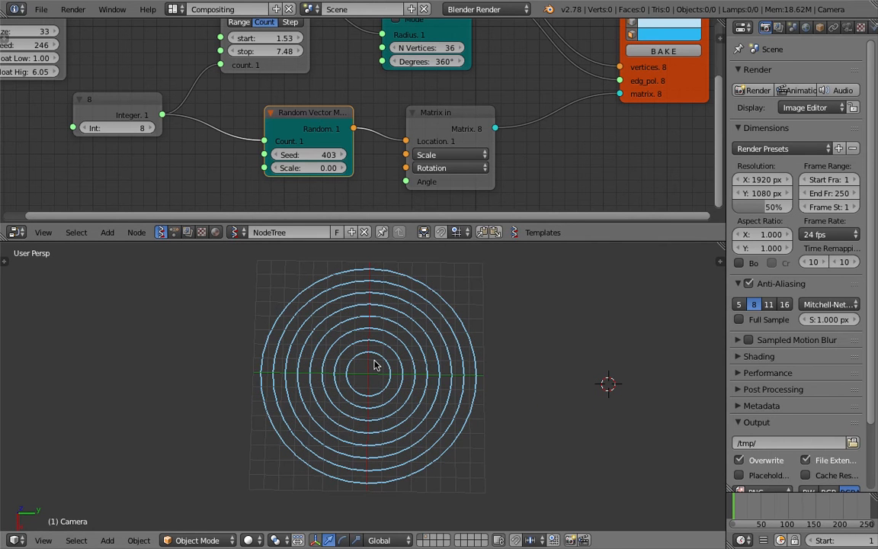
Step: Raise Random Vector MK2's Scale to 0.33
left_click_drag(328, 168, 366, 168)
middle_click_drag(390, 282, 394, 343)
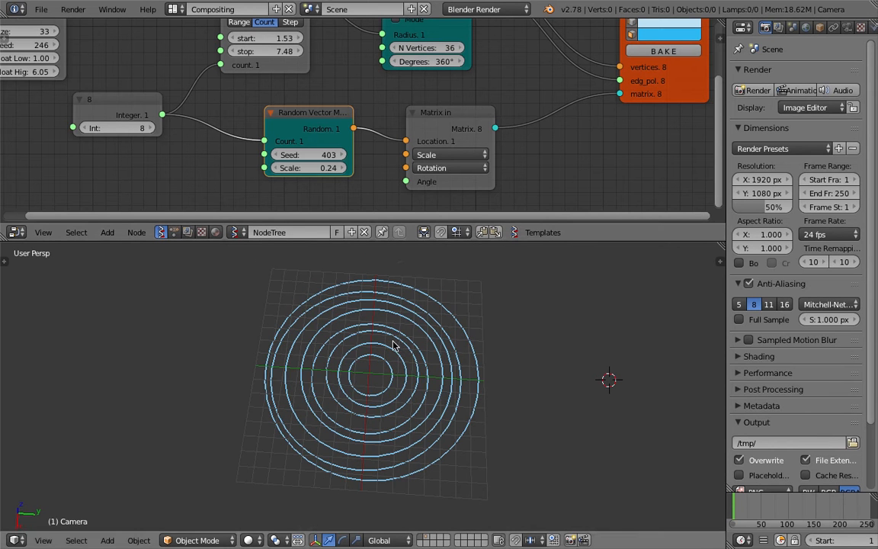
mouse_move(320, 168)
left_mouse_down()
mouse_move(302, 168)
mouse_move(333, 168)
left_mouse_up()
middle_click_drag(416, 434, 415, 396)
Step: Move and widen Random Vector MK2 and shift Matrix in to space the two nodes apart
left_click_drag(320, 113, 301, 112)
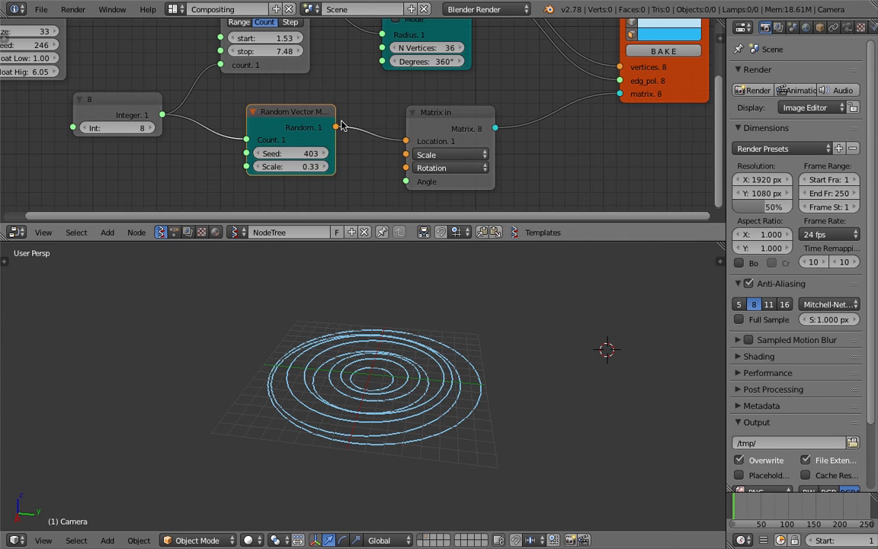
left_click_drag(337, 145, 345, 139)
left_click_drag(424, 134, 443, 123)
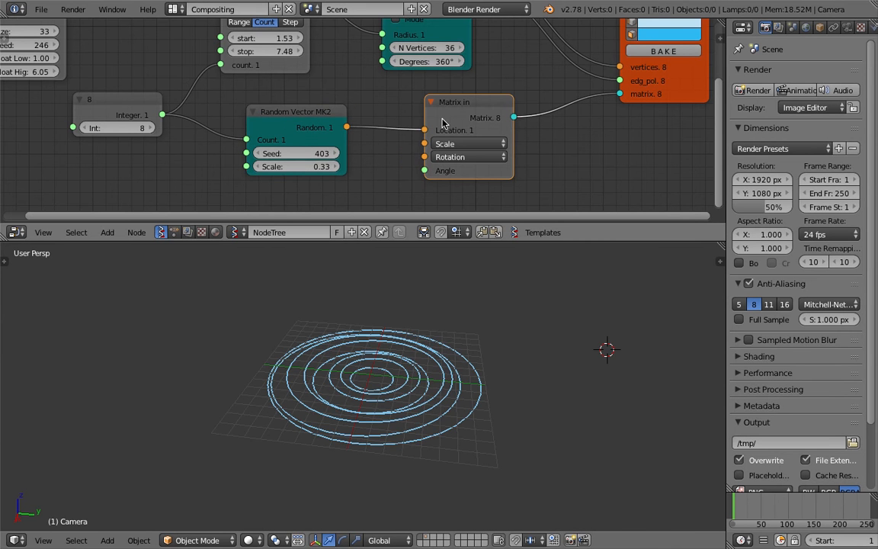
Step: Enlarge the node editor and move Matrix in farther from Random Vector MK2
left_click_drag(481, 241, 515, 301)
scroll(488, 229, "down", 1)
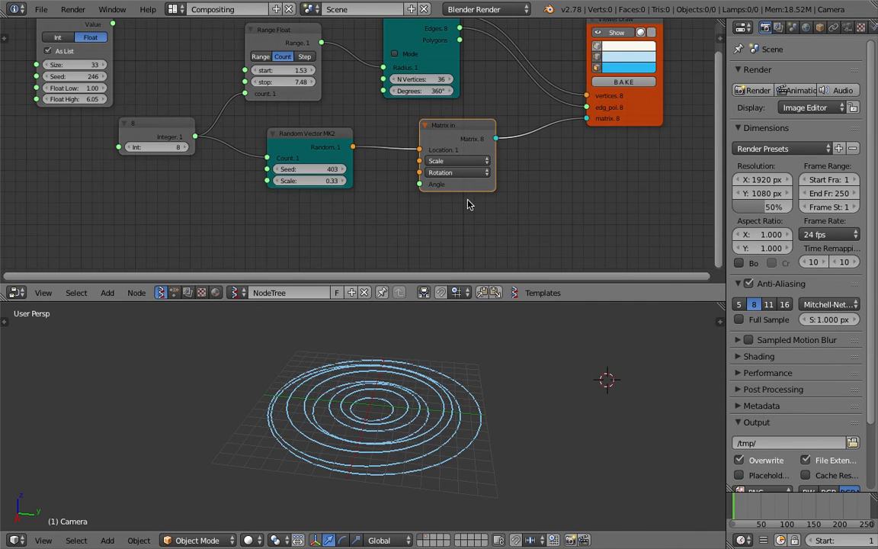
middle_click_drag(468, 204, 464, 230)
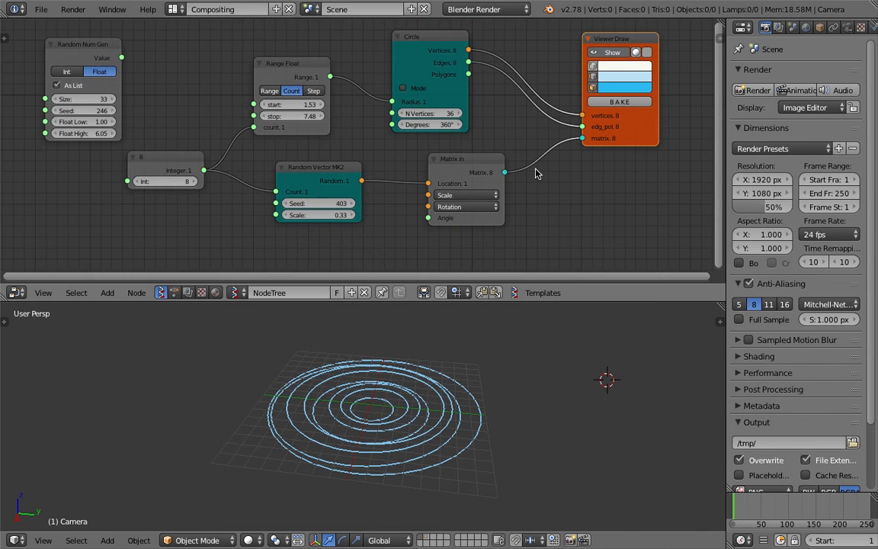
middle_click_drag(462, 187, 500, 145)
left_click_drag(486, 163, 497, 169)
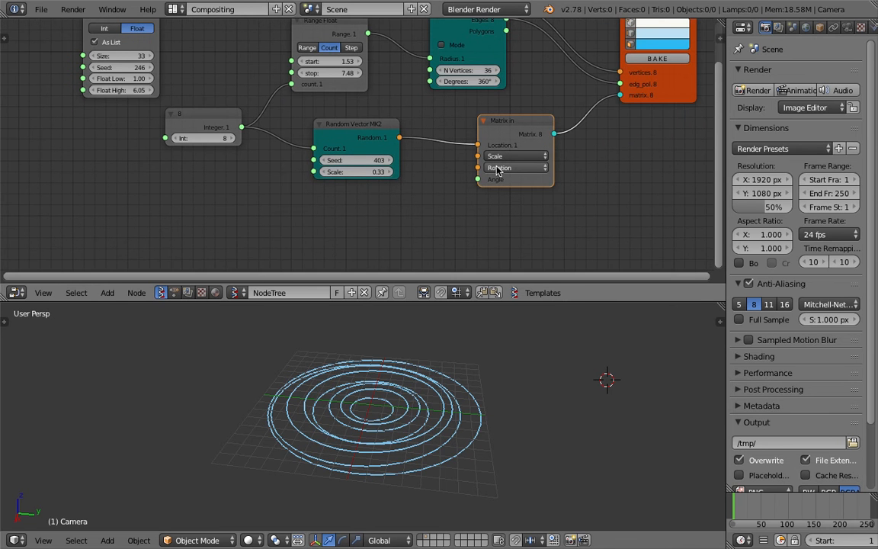
scroll(500, 166, "up", 1)
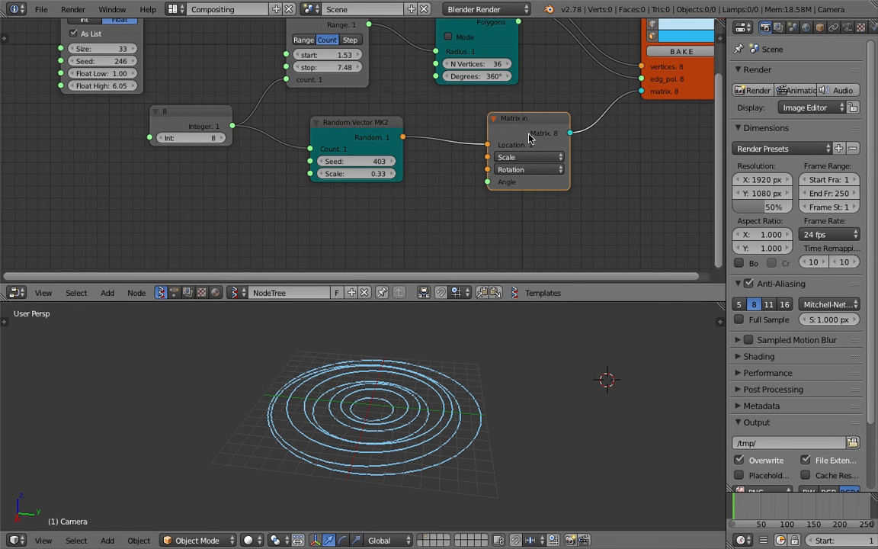
Step: Set Range Float's start to 1.68 and stop to 7.75
middle_click_drag(381, 336, 386, 371)
middle_click_drag(325, 34, 330, 142)
left_click_drag(330, 139, 368, 146)
left_click_drag(350, 159, 366, 159)
Step: Move the Matrix in node lower in the node tree
middle_click_drag(455, 263, 408, 120)
left_click_drag(493, 147, 506, 182)
scroll(353, 172, "down", 3)
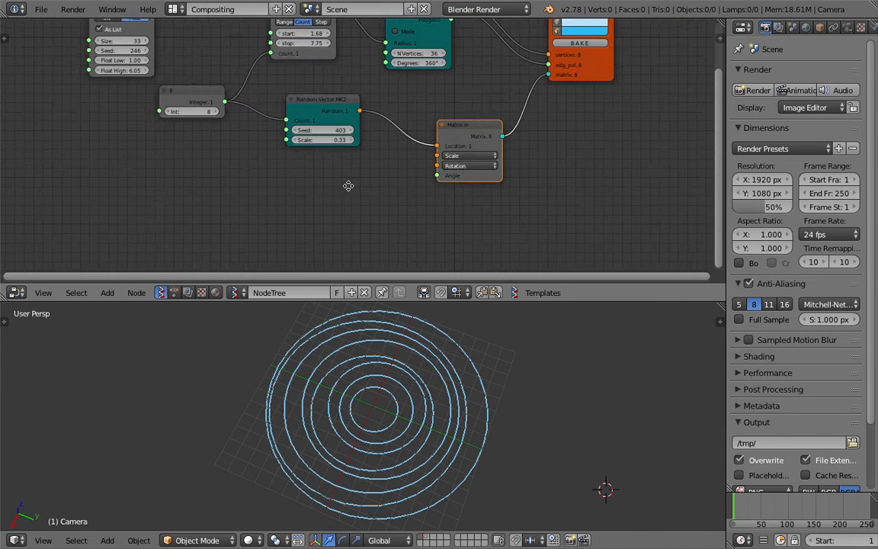
scroll(348, 175, "up", 2)
middle_click_drag(335, 139, 349, 108)
Step: Duplicate the Random Vector MK2 node and place the copy below the original
key("ctrl+a")
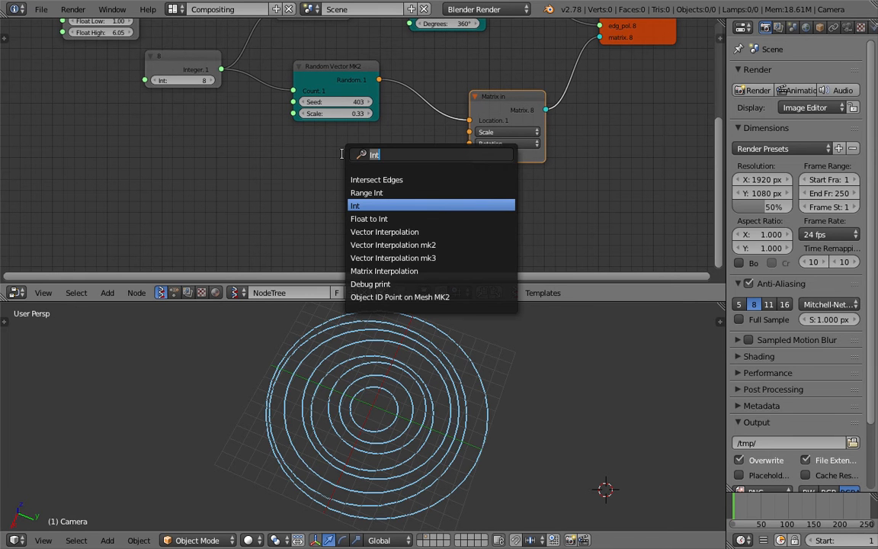
left_click(337, 70)
key("shift+d")
left_click(333, 146)
Step: Connect the Int node to the duplicated Random Vector MK2's Count and set the copy's Seed to 417 and Scale to 0.81
left_click_drag(221, 69, 343, 176)
left_click_drag(336, 187, 358, 188)
left_click_drag(343, 145, 305, 149)
Step: Add a Stethoscope node, connect the duplicated Random Vector MK2's Random output to its Data input and inspect the vectors
key("space")
type("stet")
key("Return")
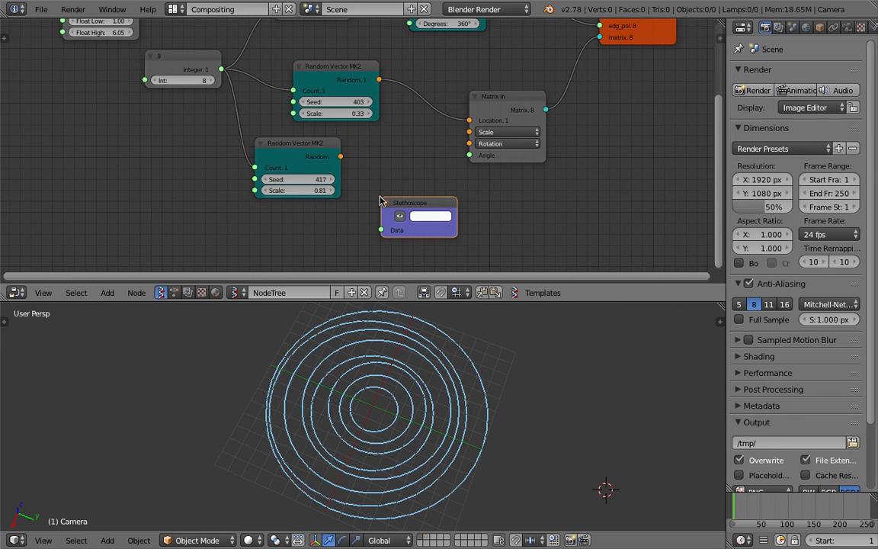
left_click_drag(340, 156, 381, 229)
scroll(339, 126, "up", 1)
scroll(340, 126, "up", 3)
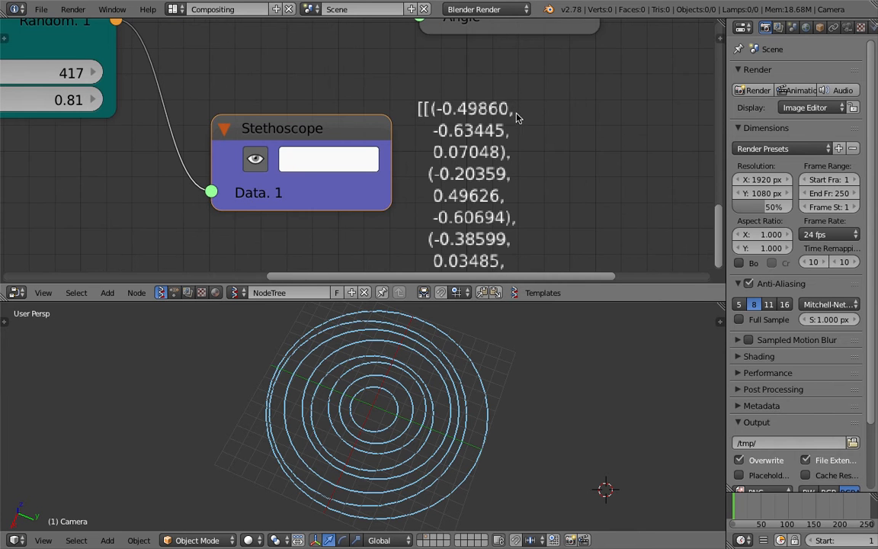
scroll(455, 189, "down", 2)
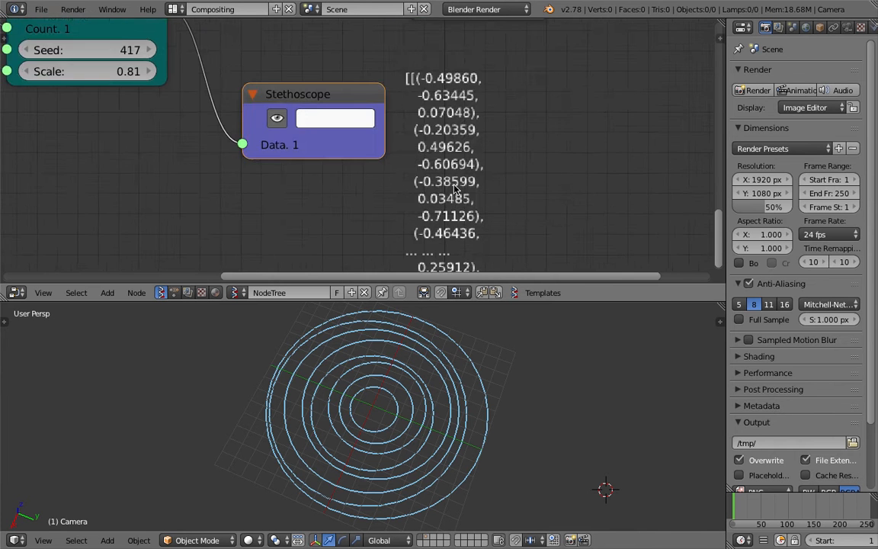
Step: Delete the Stethoscope node
scroll(453, 202, "down", 5)
middle_click_drag(437, 189, 476, 247)
key("x")
Step: Connect the lower Random Vector MK2's Random output to Matrix in's Rotation input and save the file
middle_click_drag(354, 133, 375, 184)
scroll(384, 203, "down", 1)
left_click_drag(298, 162, 449, 149)
key("ctrl+s")
left_click(449, 155)
Step: Spread the nodes out by moving Matrix in further right and the lower Random Vector MK2 further left
middle_click_drag(402, 419, 421, 335)
scroll(468, 134, "down", 1)
left_click_drag(468, 135, 497, 134)
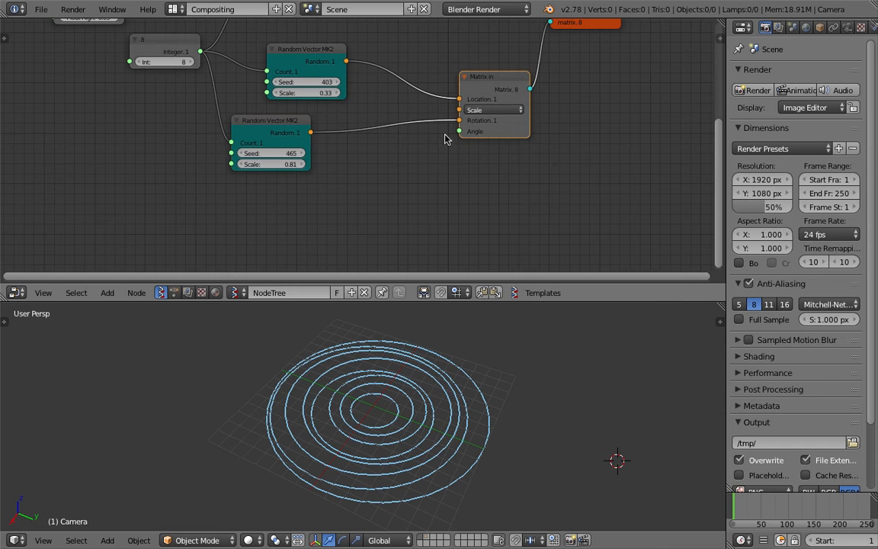
left_click_drag(274, 126, 228, 136)
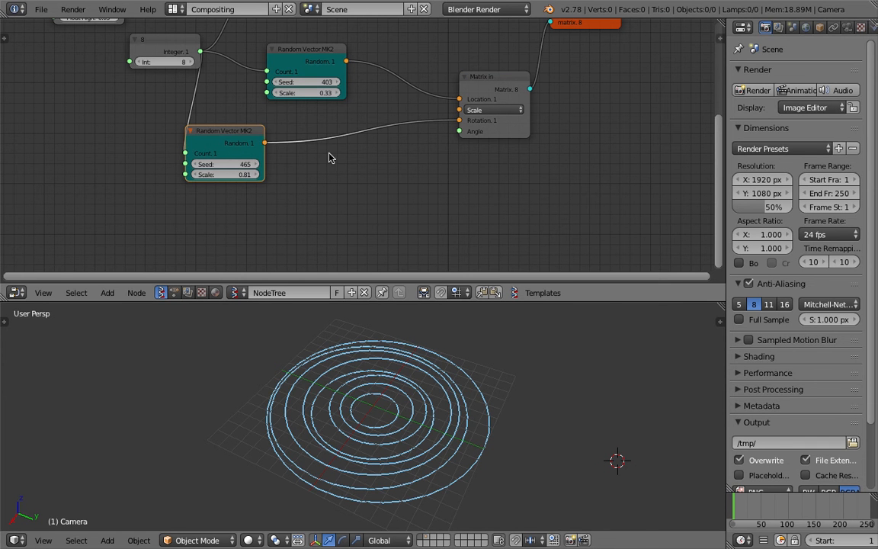
scroll(324, 131, "down", 1, "shift")
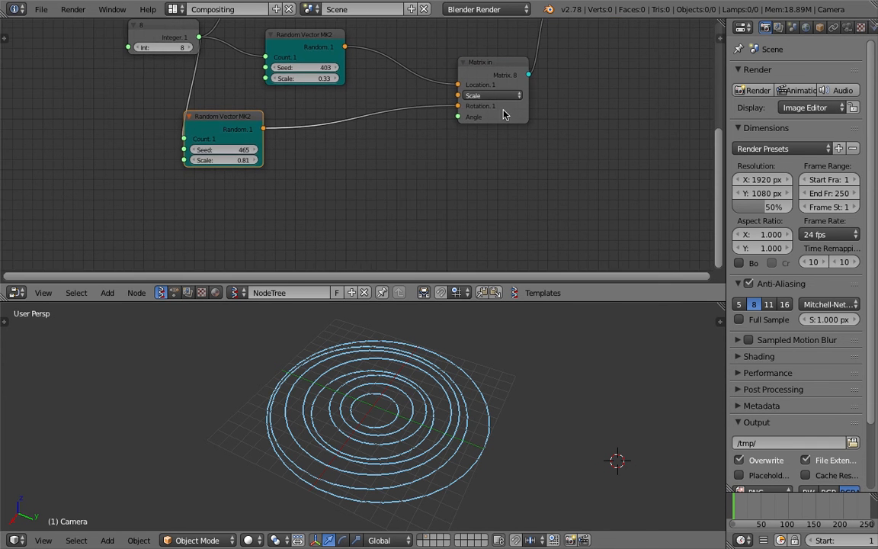
Step: Add a Float node below Matrix in and connect its output to Matrix in's Angle input
key("shift+a")
left_click(398, 178)
type("float")
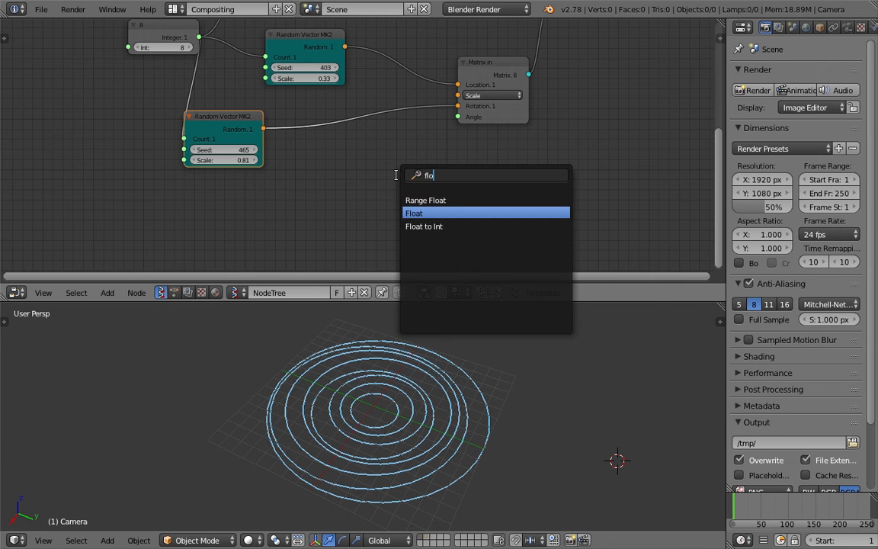
key("Return")
left_click(345, 160)
left_click_drag(416, 172, 457, 117)
Step: Test the rings' rotation by setting the Float value to 360 and varying it down to 301.26
left_click_drag(366, 182, 847, 181)
type("360")
key("Return")
left_click_drag(369, 185, 290, 186)
middle_click_drag(391, 350, 549, 415)
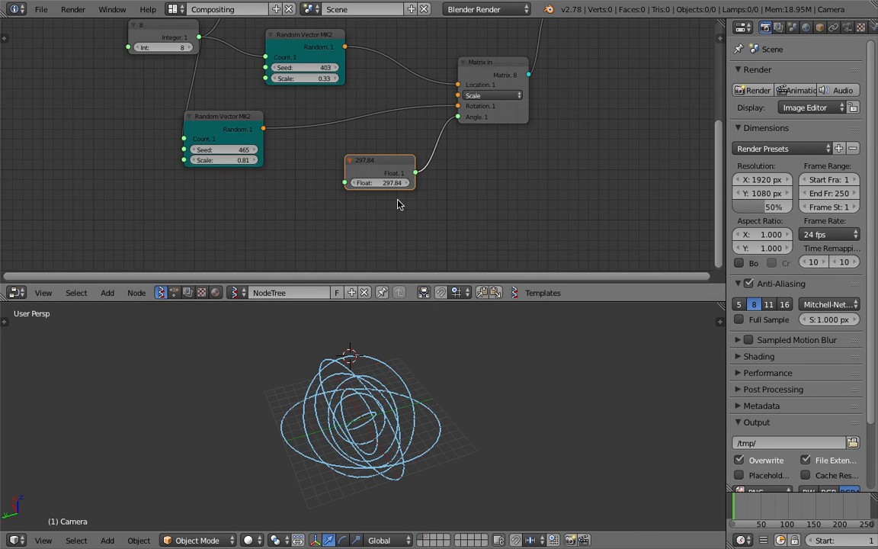
left_click_drag(372, 183, 380, 183)
Step: Add a Frame info node below the lower Random Vector MK2 and connect Current Frame to the Float node's input
key("alt+space")
type("frame")
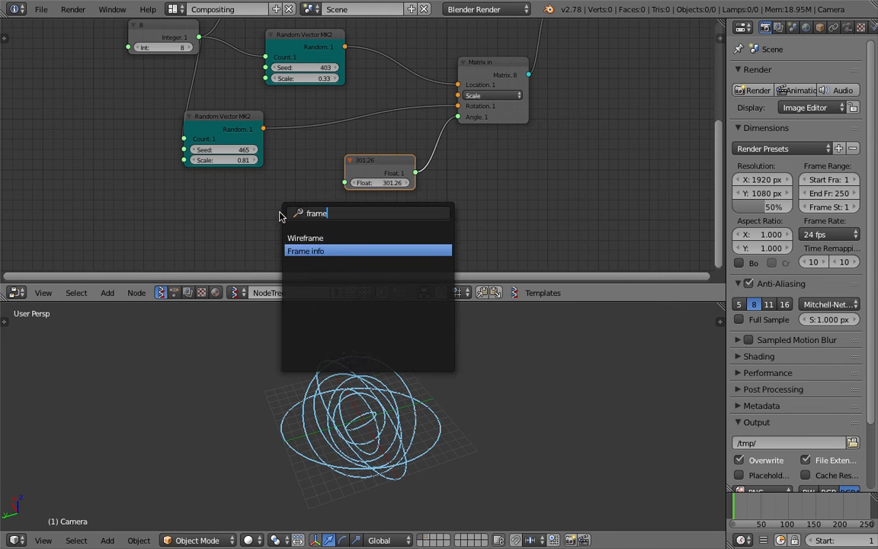
key("Return")
left_click(201, 198)
left_click_drag(271, 211, 344, 183)
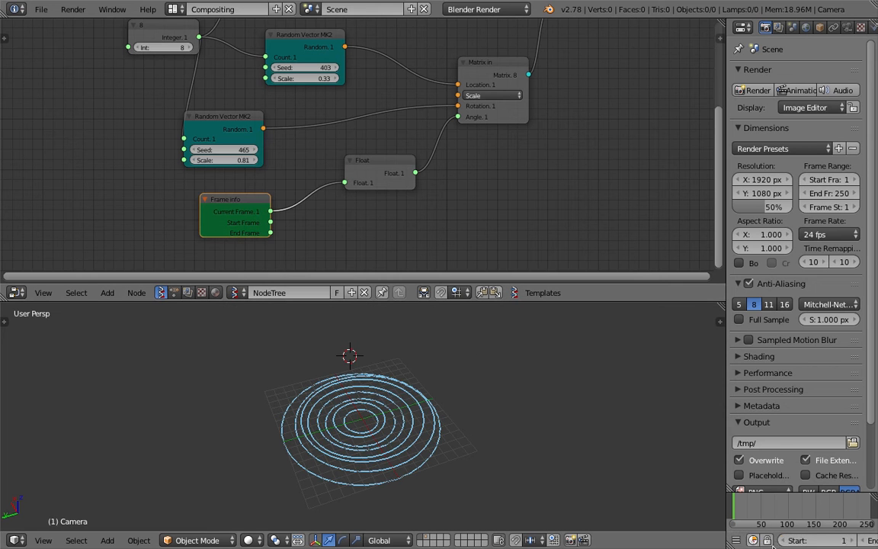
Step: Play the animation and examine how the rings rotate in the 3D view
left_click(864, 540)
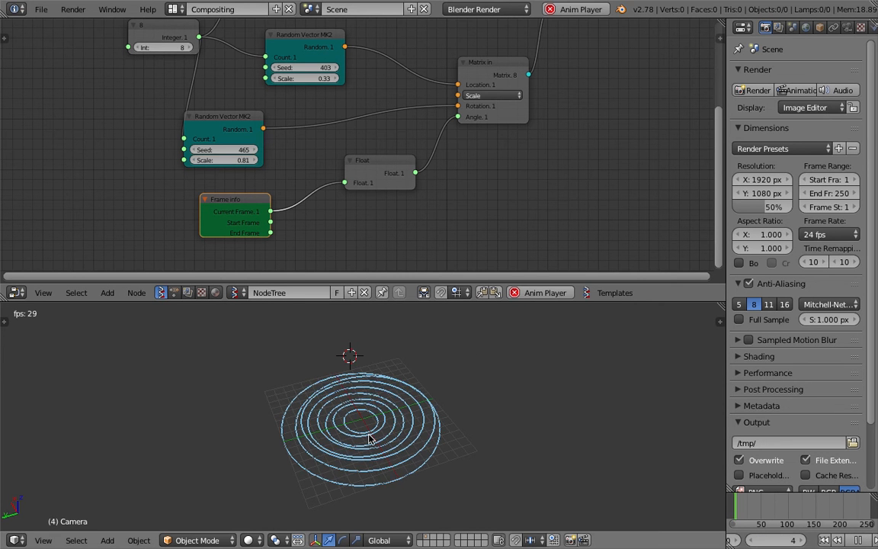
left_click(472, 394)
left_click(491, 388)
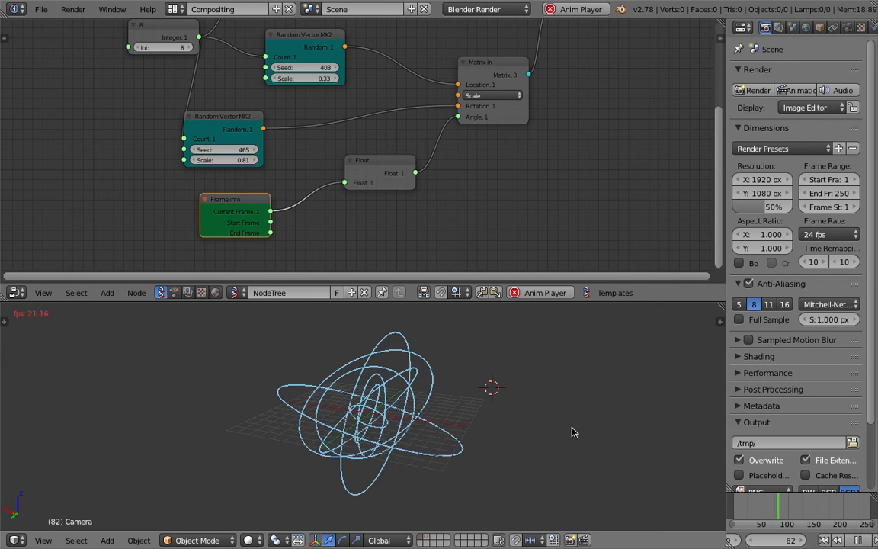
scroll(772, 541, "up", 2)
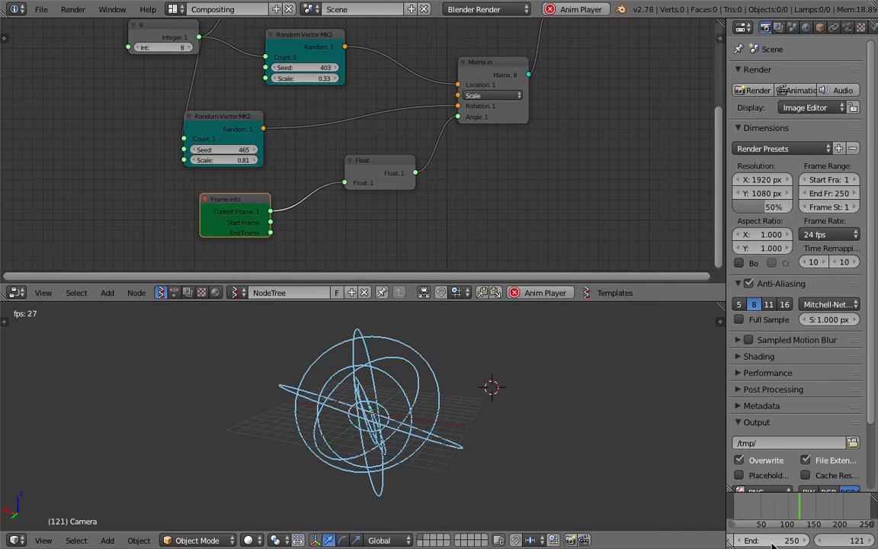
Step: Set the animation's end frame to 1000
left_click(771, 542)
type("1000")
key("Return")
middle_click_drag(490, 436, 461, 435)
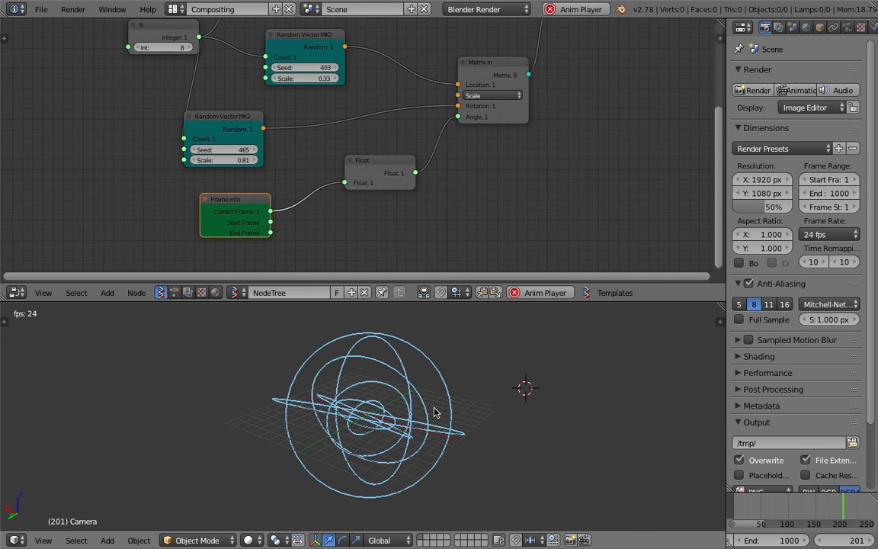
Step: Review the ring animation around frames 424 and 357, and stop playback
middle_click_drag(435, 409, 401, 441)
scroll(810, 512, "down", 3)
scroll(834, 515, "down", 3)
middle_click_drag(844, 514, 818, 513)
left_click(830, 515)
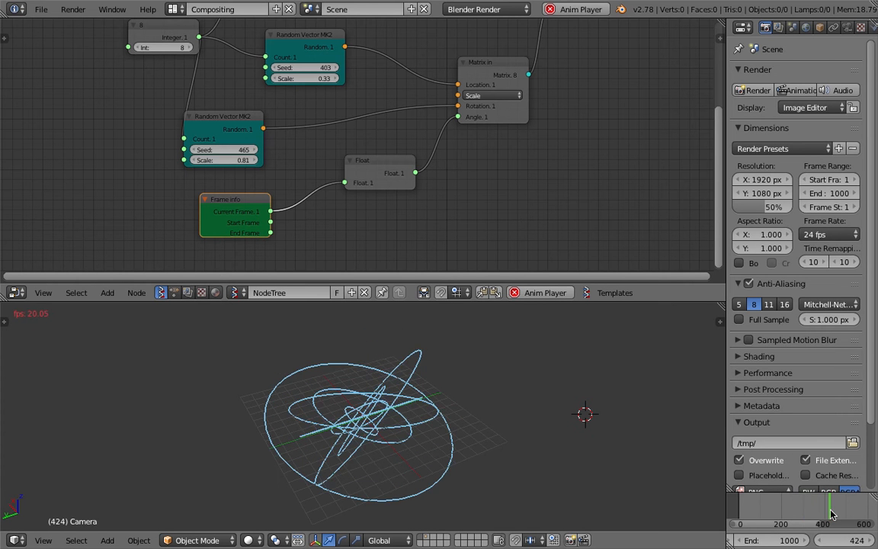
left_click(814, 512)
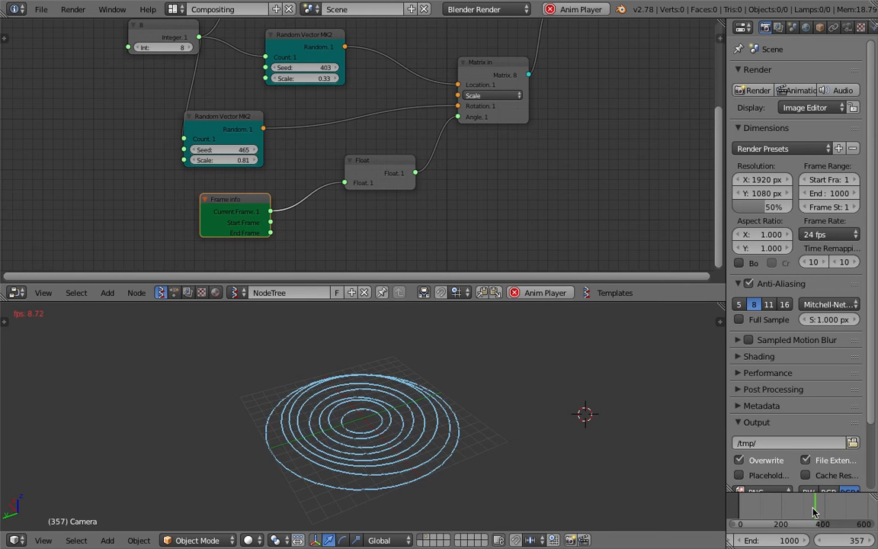
scroll(836, 540, "down", 4)
left_click(857, 540)
scroll(474, 144, "down", 3)
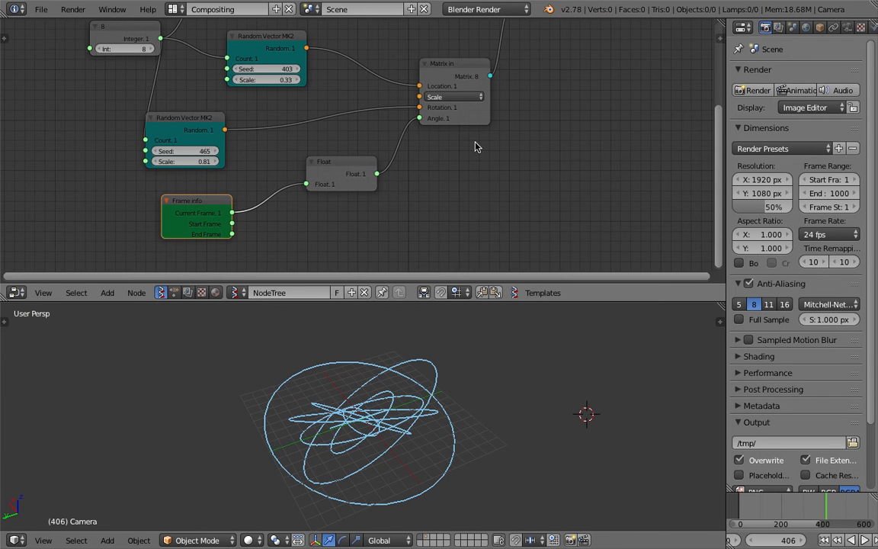
Step: Move the Matrix in node slightly away from the upper Random Vector MK2
left_click(478, 130)
middle_click_drag(484, 130, 420, 211)
left_click_drag(478, 105, 551, 120)
mouse_move(412, 229)
middle_mouse_down()
mouse_move(462, 157)
mouse_move(547, 163)
middle_mouse_up()
scroll(547, 164, "up", 3)
Step: Disconnect the lower Random Vector MK2 from Matrix in's Rotation and shift it and the Float node apart
mouse_move(286, 137)
left_mouse_down()
mouse_move(277, 128)
mouse_move(295, 127)
left_mouse_up()
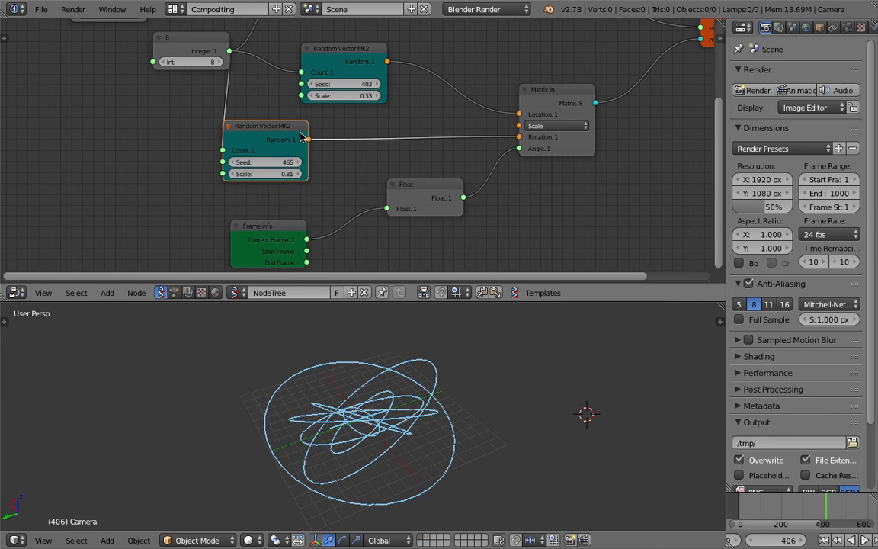
key("ctrl+z")
key("ctrl+z")
Step: Add the axis vector node with X, Y and Z options between the lower Random Vector MK2 and Matrix in, and save the file
key("ctrl+a")
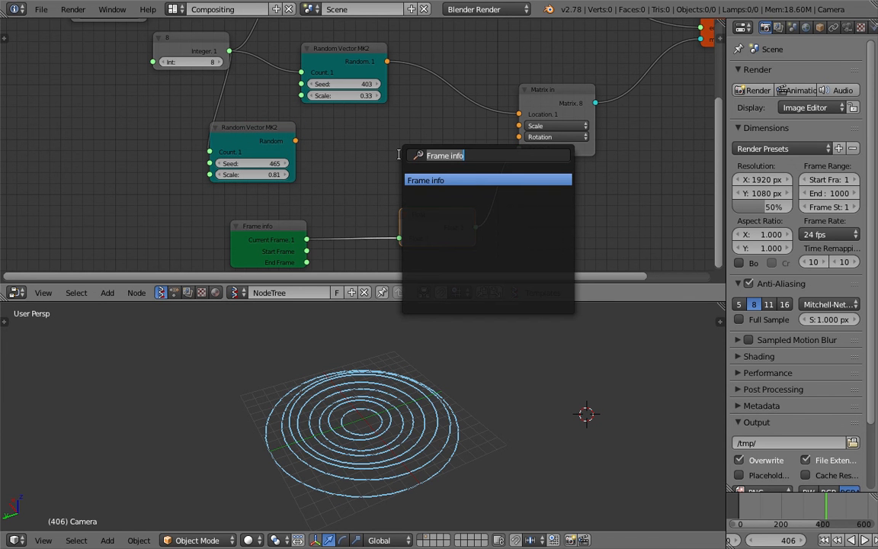
type("vecto")
key("ctrl+BackSpace")
type("x")
key("BackSpace")
type("z")
key("Down")
key("Down")
key("Return")
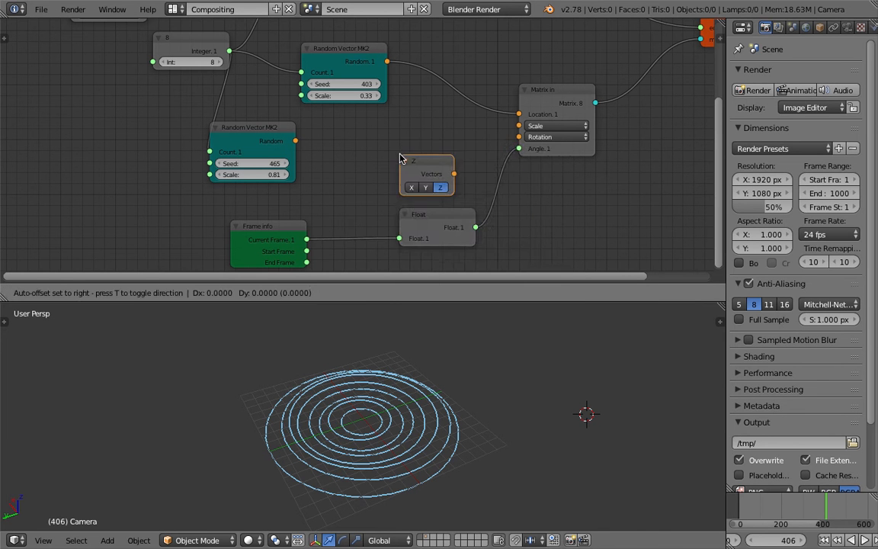
scroll(358, 132, "up", 3)
key("ctrl+s")
left_click(355, 131)
key("KP_Decimal")
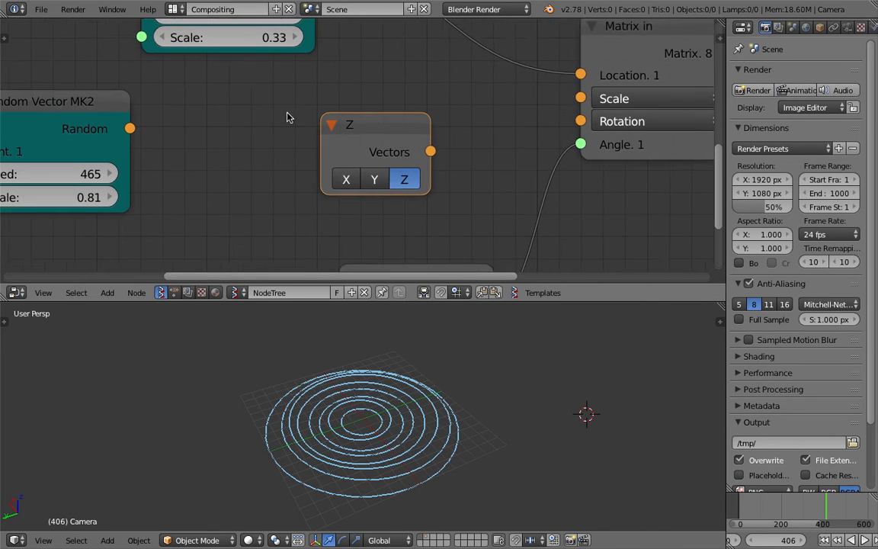
Step: Cycle the axis vector node through X, Y and Z, and move it closer to the lower Random Vector MK2
left_click(340, 176)
left_click(367, 175)
left_click(396, 175)
left_click_drag(374, 130, 306, 133)
Step: Add a Stethoscope node and connect the axis vector node's Vectors output to its Data input
key("shift+a")
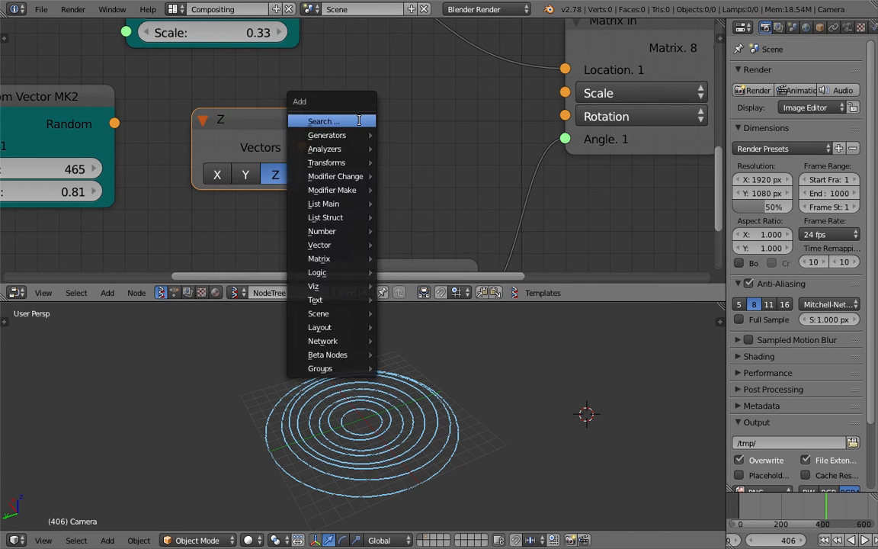
left_click(325, 122)
type("ste")
left_click(379, 146)
left_click(363, 135)
left_click_drag(302, 145, 358, 192)
middle_click_drag(372, 138, 334, 142)
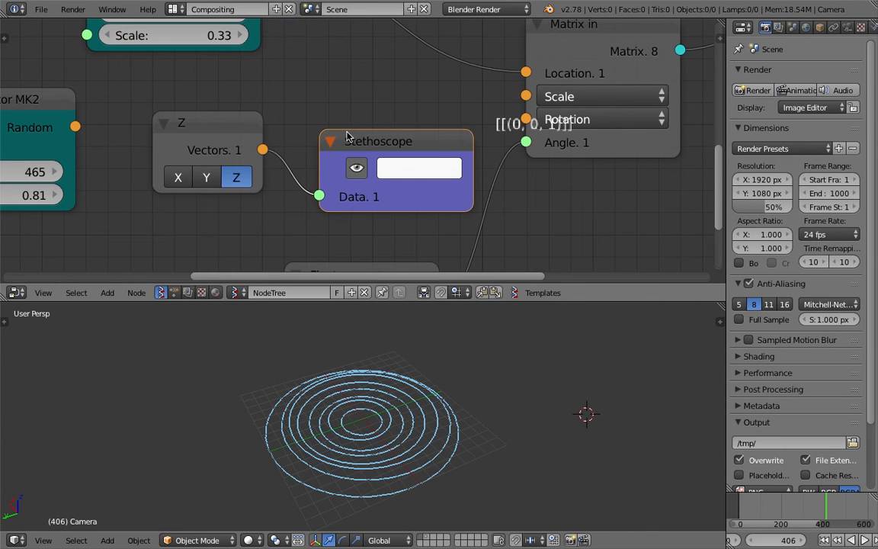
Step: Switch the axis vector node to Y and finally X while reading its output, and delete the Stethoscope node
left_click_drag(334, 141, 302, 134)
left_click_drag(249, 128, 223, 128)
left_click_drag(370, 133, 330, 141)
left_click(180, 177)
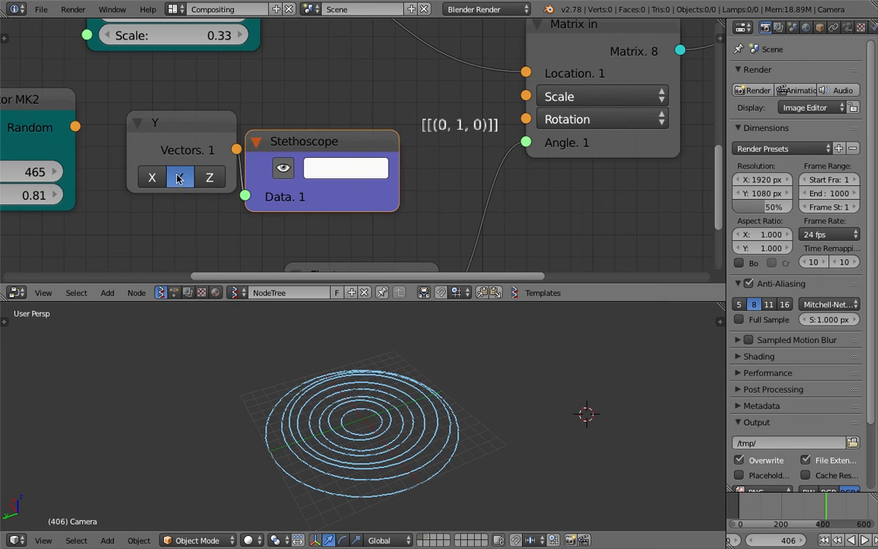
left_click(152, 176)
key("x")
Step: Connect the X axis vector node's Vectors output to Matrix in's Rotation input
scroll(298, 137, "down", 1)
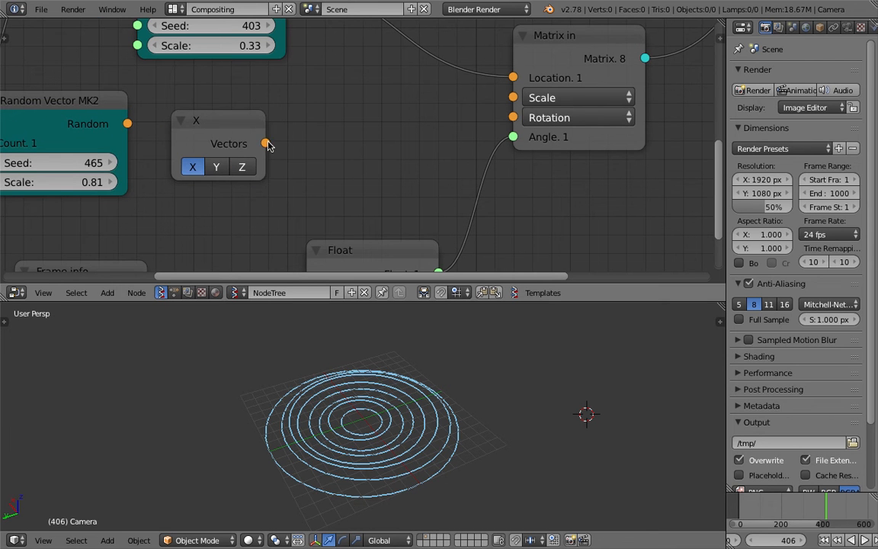
left_click_drag(267, 144, 514, 119)
middle_click_drag(427, 219, 425, 158)
scroll(406, 160, "down", 3)
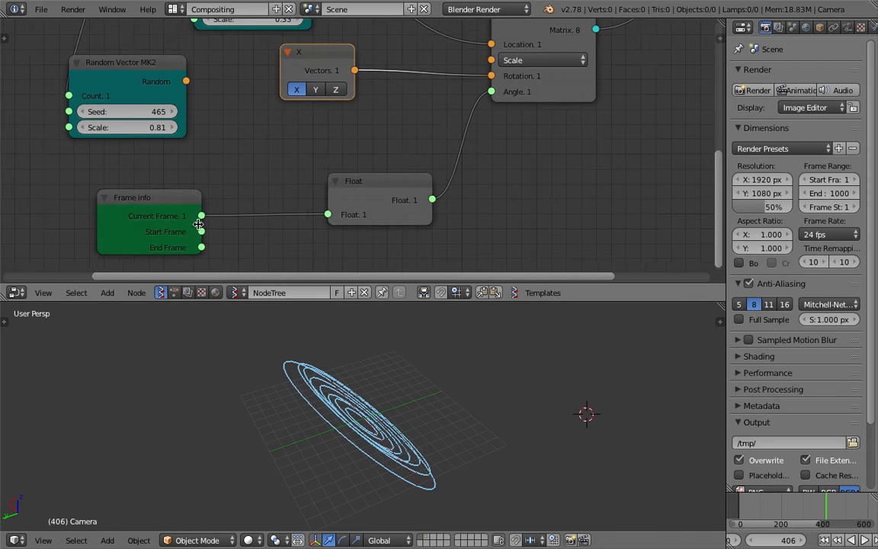
Step: Play the animation from frame 1 and examine the rings turning around the X axis
middle_click_drag(198, 224, 216, 207)
key("shift+Left")
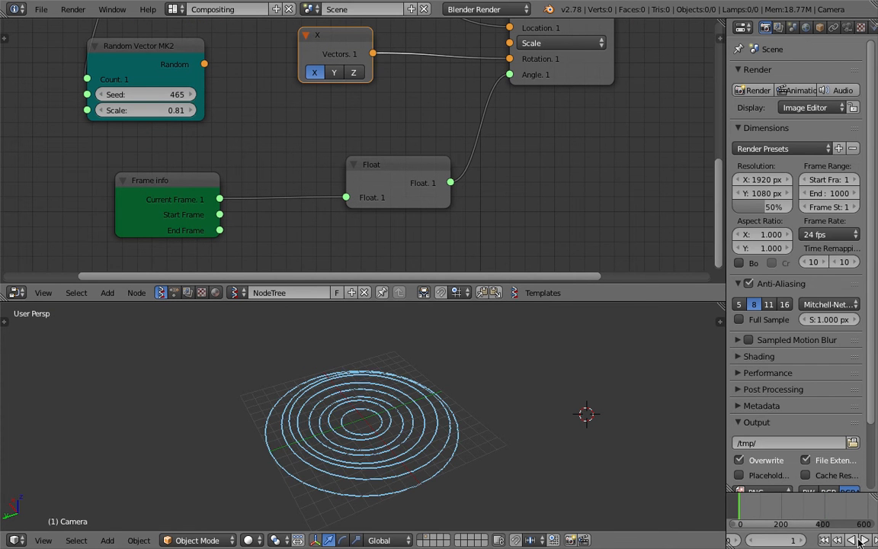
key("alt+a")
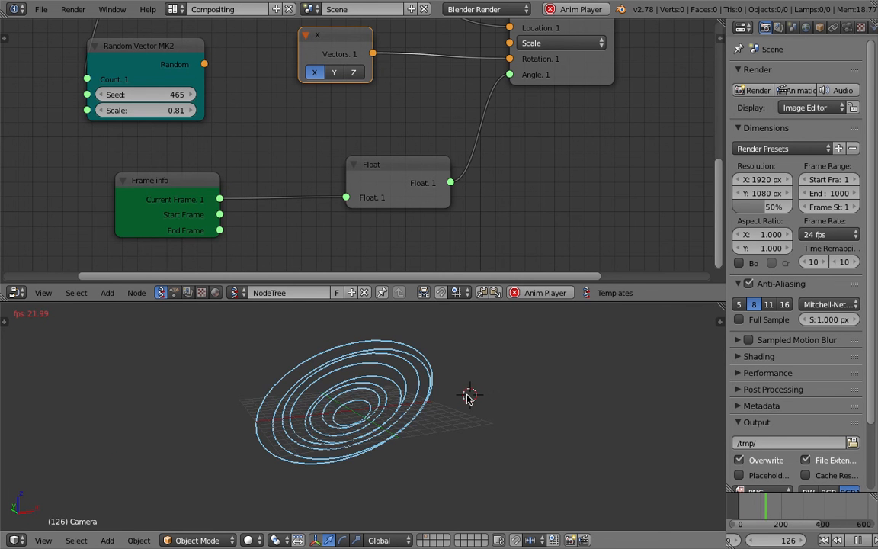
middle_click_drag(240, 108, 257, 144)
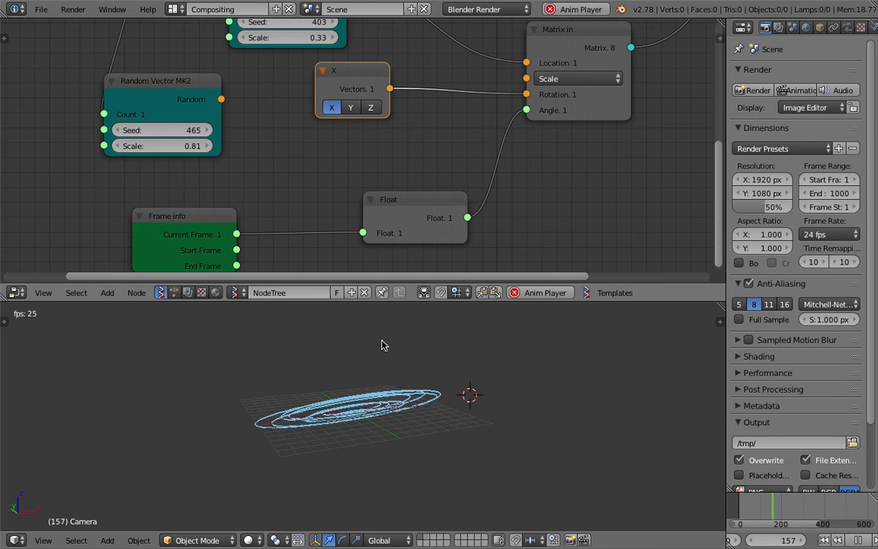
Step: Move the Float and Frame info nodes closer to the nodes above them and save the file
left_click_drag(424, 206, 424, 170)
scroll(404, 133, "down", 3)
left_click_drag(241, 194, 218, 184)
key("ctrl+s")
left_click(218, 185)
left_click_drag(415, 166, 385, 174)
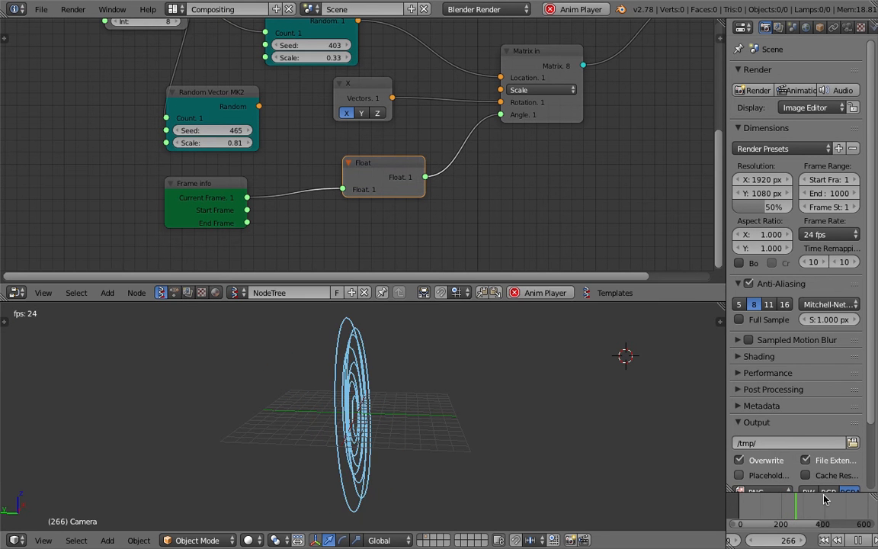
Step: Stop playback and save the file
left_click(857, 540)
middle_click_drag(467, 410, 414, 442)
key("ctrl+s")
left_click(411, 418)
Step: Reposition the Float node below the X axis node and enlarge the node editor area
left_click_drag(386, 173, 384, 163)
scroll(488, 145, "down", 2)
middle_click_drag(486, 155, 522, 151)
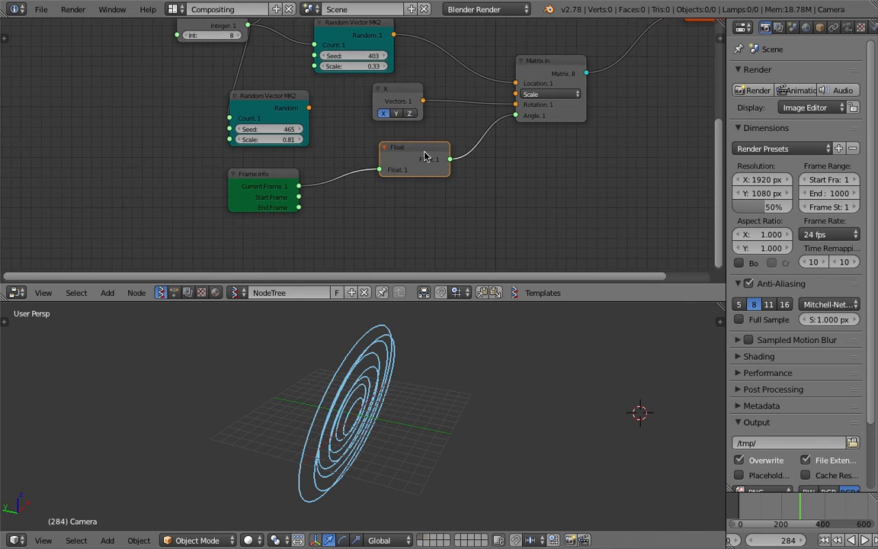
left_click_drag(425, 155, 437, 167)
middle_click_drag(394, 227, 417, 168)
left_click_drag(469, 303, 469, 330)
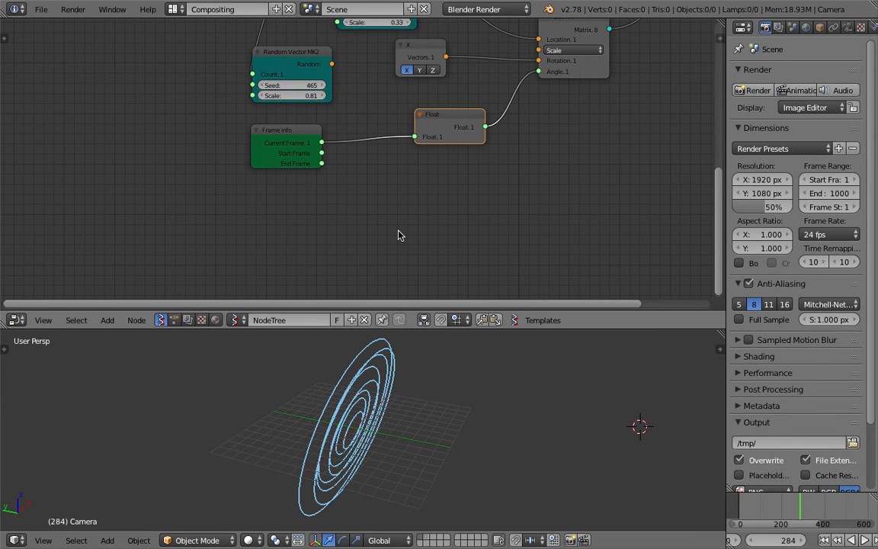
Step: Handwrite the annotation "time" in the empty area below the nodes
scroll(397, 230, "down", 2)
middle_click_drag(186, 216, 212, 173)
scroll(134, 169, "up", 3)
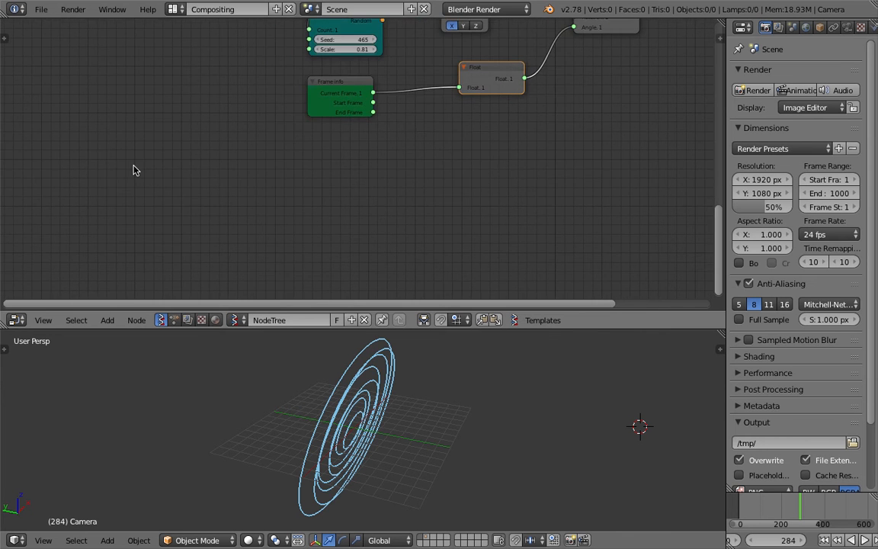
left_click_drag(71, 188, 83, 186)
left_click_drag(77, 181, 87, 202)
left_click(93, 186)
mouse_move(93, 191)
left_mouse_down()
mouse_move(93, 201)
mouse_move(111, 193)
mouse_move(127, 204)
left_mouse_up()
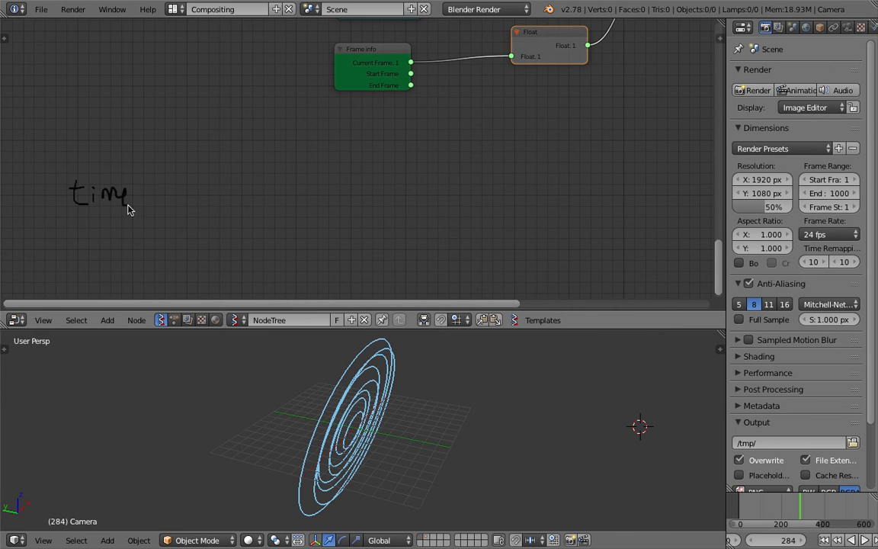
Step: Play from frame 173 and scrub the timeline to frame 196 to watch the rings follow time
left_click(775, 509)
key("alt+a")
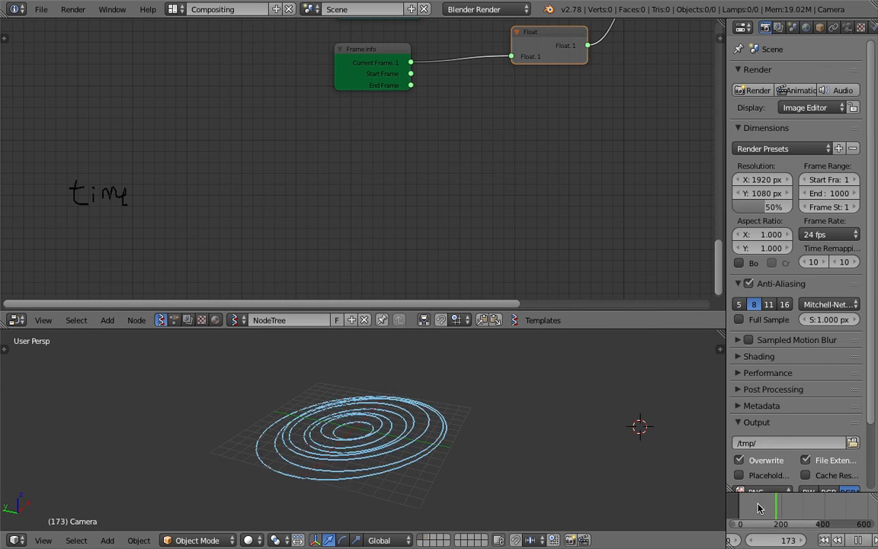
left_click_drag(734, 508, 781, 500)
Step: Draw a long horizontal arrow below the nodes and handwrite "time" with a shorter arrow above it
scroll(132, 241, "up", 1)
mouse_move(62, 237)
left_mouse_down()
mouse_move(225, 235)
mouse_move(205, 247)
left_mouse_up()
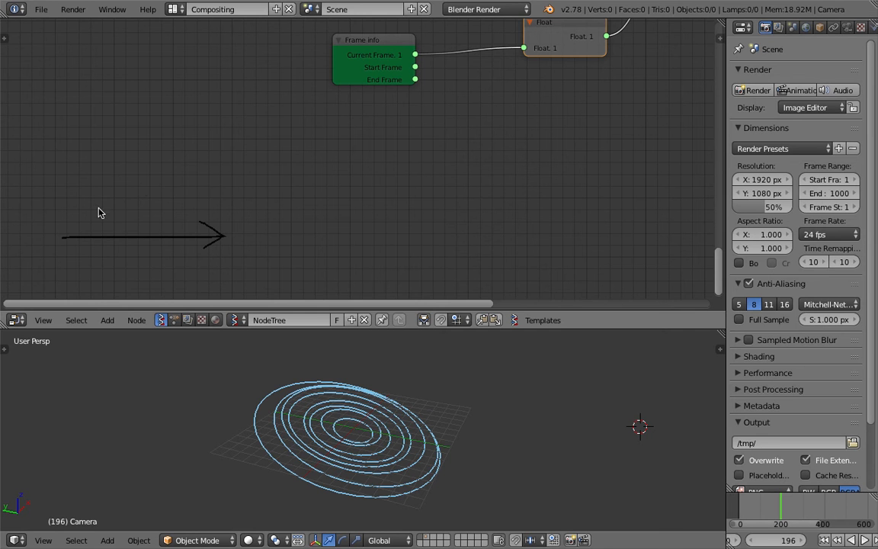
mouse_move(50, 209)
left_mouse_down()
mouse_move(100, 215)
mouse_move(191, 194)
mouse_move(186, 199)
left_mouse_up()
left_click(72, 192)
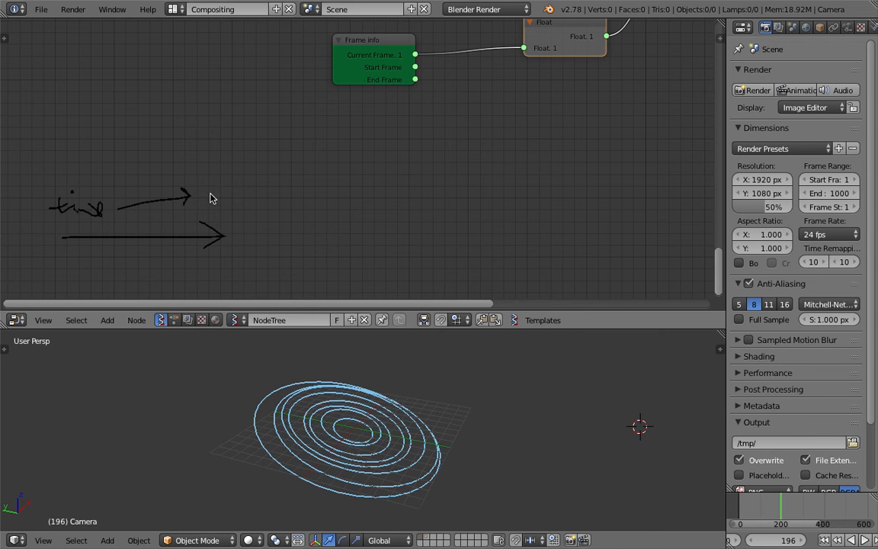
mouse_move(207, 174)
left_mouse_down()
mouse_move(245, 198)
mouse_move(275, 176)
mouse_move(221, 171)
left_mouse_up()
Step: Create a new Animation Nodes tree and browse its node search for "time" nodes without adding one
left_click(173, 320)
left_click(268, 320)
key("shift+a")
left_click(200, 181)
type("time")
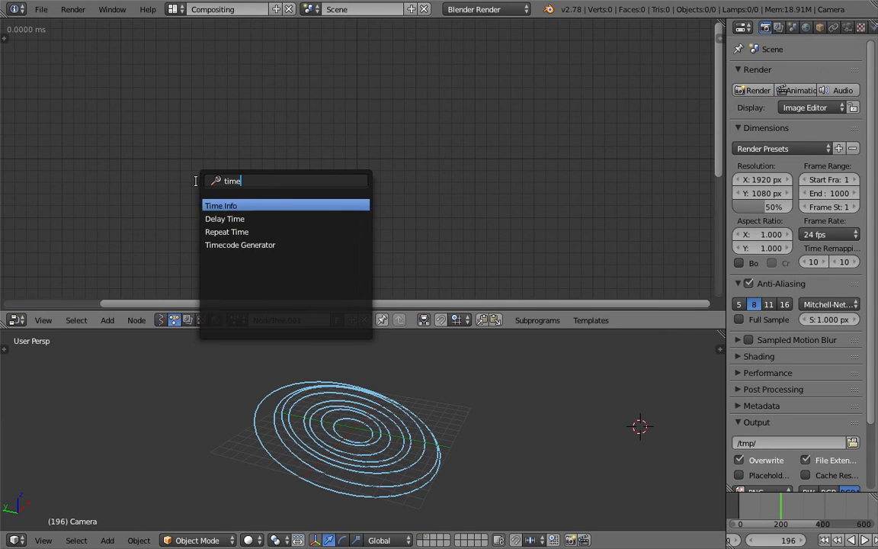
key("Down")
key("Down")
key("Up")
key("Up")
key("Down")
key("Down")
key("Down")
key("Down")
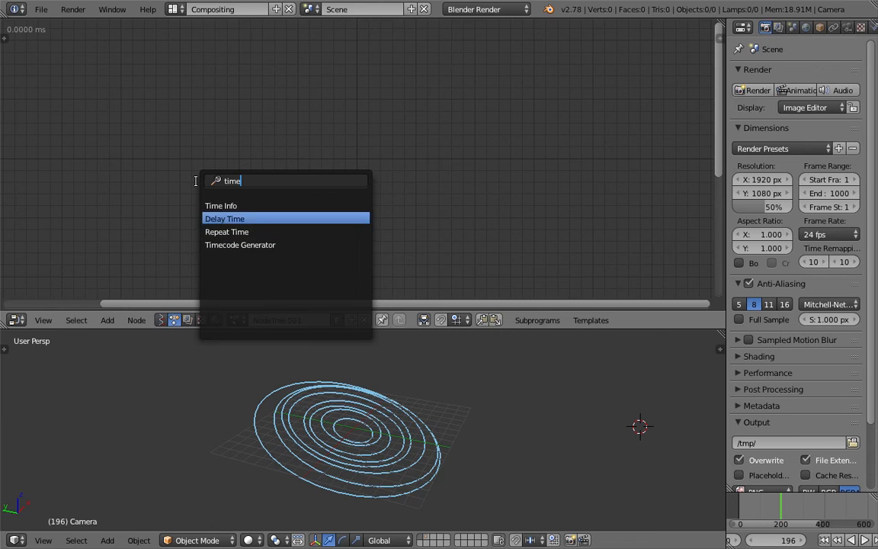
key("Down")
key("Down")
key("Escape")
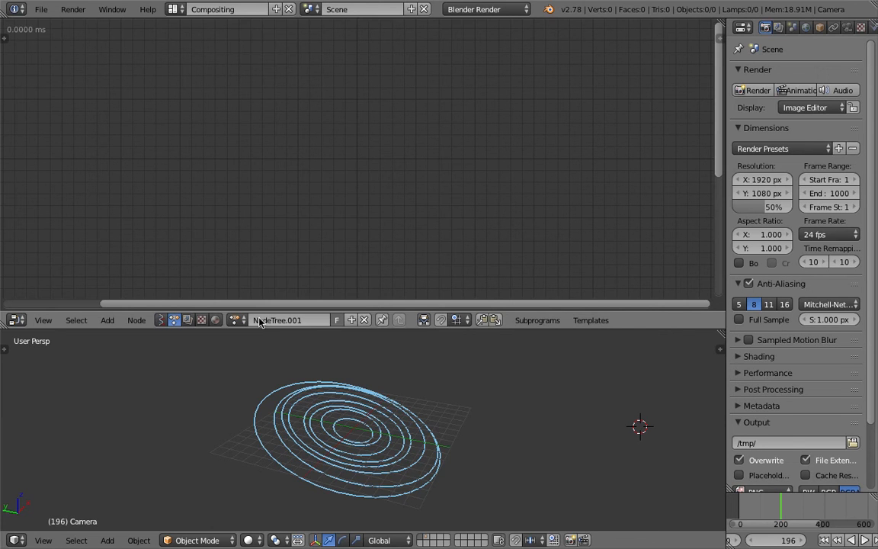
Step: Switch back to the Sverchok tree named NodeTree
left_click(161, 320)
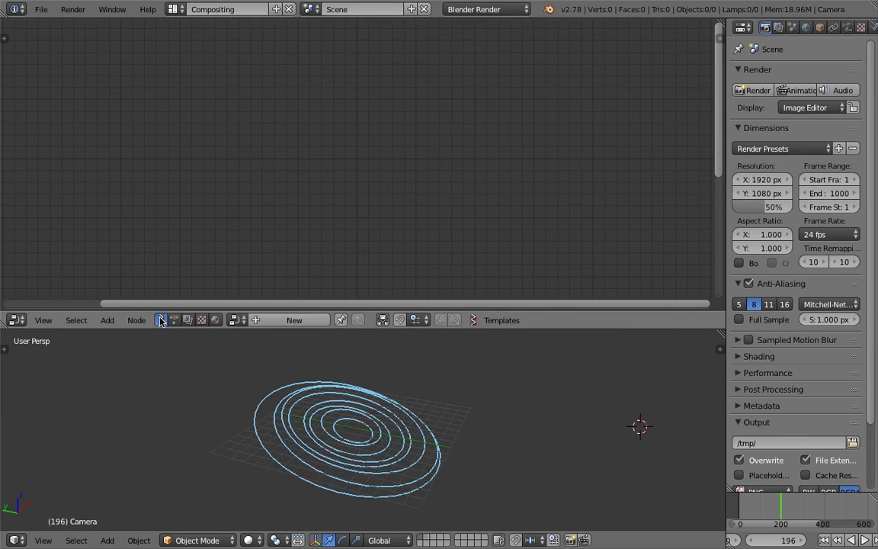
left_click(236, 320)
left_click(246, 344)
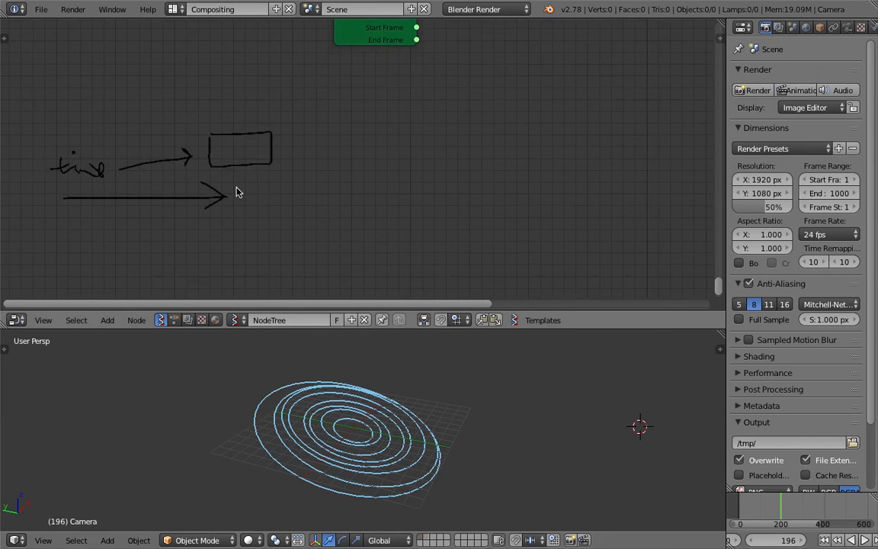
Step: Add a Stethoscope node below the Float node and feed it the Current Frame output of Frame info
middle_click_drag(385, 136, 384, 160)
scroll(343, 184, "up", 1)
middle_click_drag(424, 93, 295, 206)
scroll(344, 184, "up", 1)
left_click_drag(267, 144, 262, 149)
key("space")
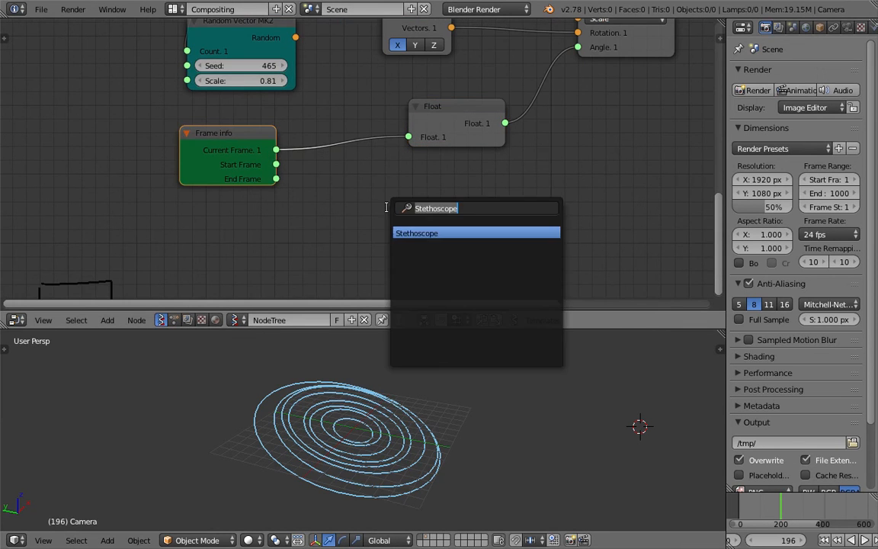
type("debug")
key("BackSpace")
key("BackSpace")
key("BackSpace")
key("BackSpace")
key("BackSpace")
type("ste")
key("Return")
left_click(387, 210)
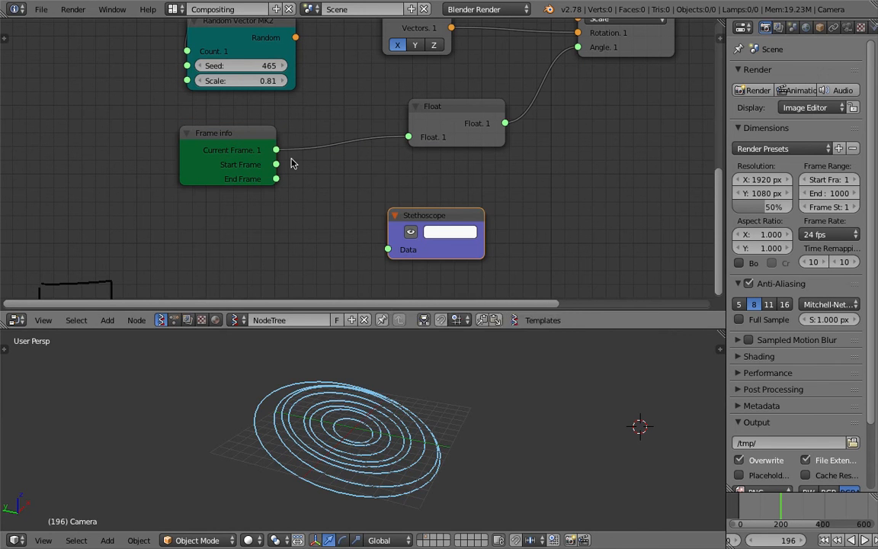
left_click_drag(276, 151, 388, 250)
Step: Play the animation briefly to watch the frame value in the Stethoscope read-out
left_click(864, 539)
middle_click_drag(514, 275, 441, 266)
scroll(469, 226, "up", 3)
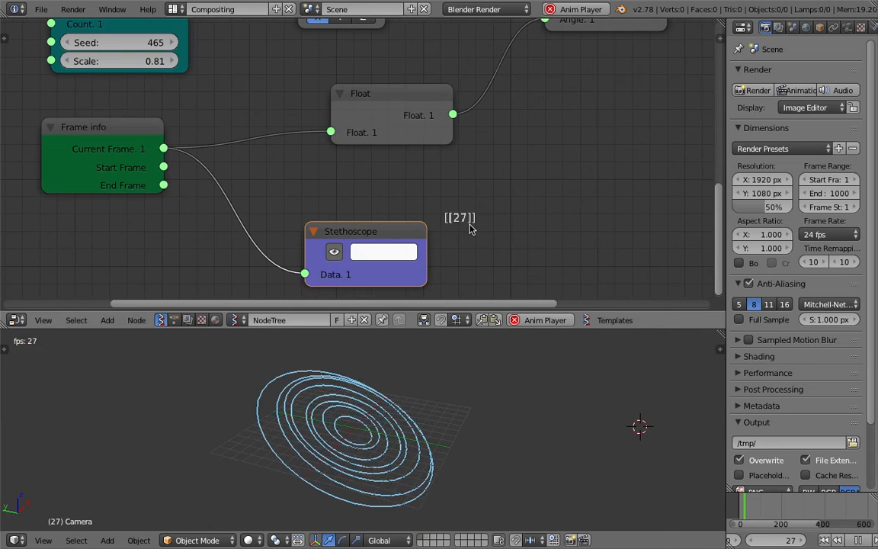
left_click(858, 540)
Step: Move the Stethoscope closer to Frame info and add a Math node beside it, below the Float node
scroll(385, 181, "down", 1)
middle_click_drag(384, 180, 363, 166)
left_click_drag(335, 209, 245, 224)
key("ctrl+a")
type("math")
key("Down")
key("Return")
left_click(358, 171)
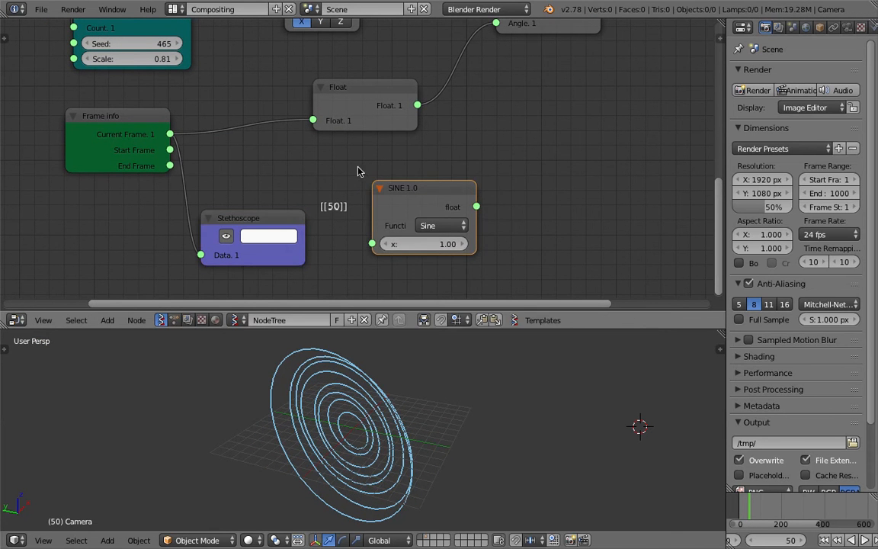
Step: Link Current Frame to the Math node's x input, set its function to + and reposition the node
left_click_drag(170, 134, 372, 244)
left_click(437, 227)
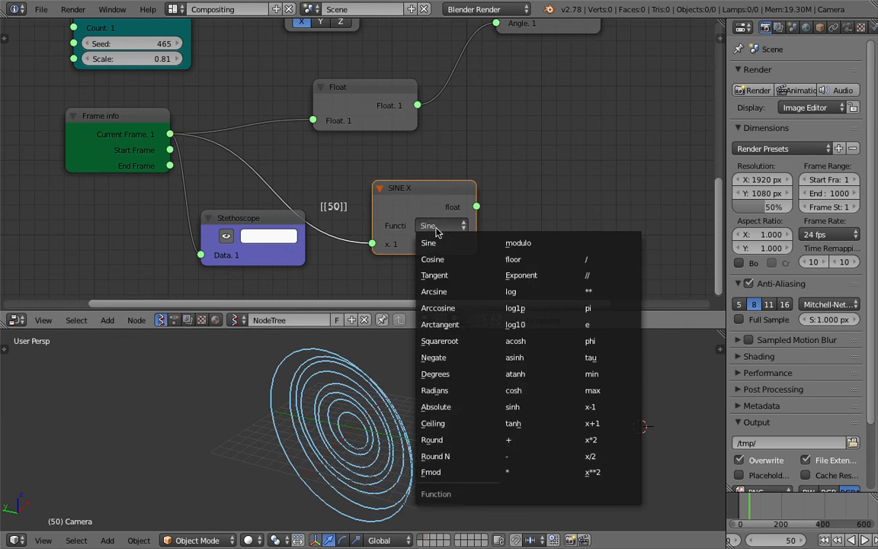
left_click(509, 440)
left_click_drag(420, 214, 473, 197)
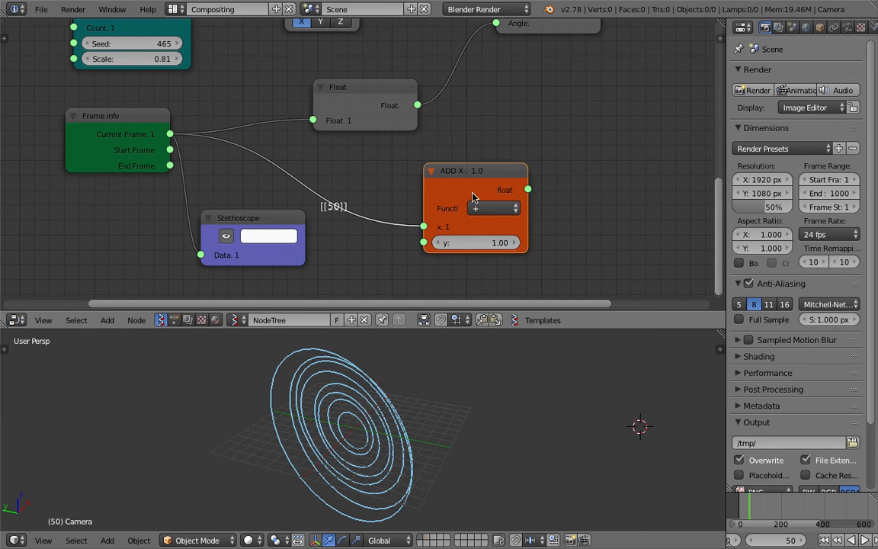
Step: Move the Stethoscope below Frame info and add a Range Int node next to it
left_click_drag(294, 218, 248, 212)
key("shift+a")
left_click(305, 216)
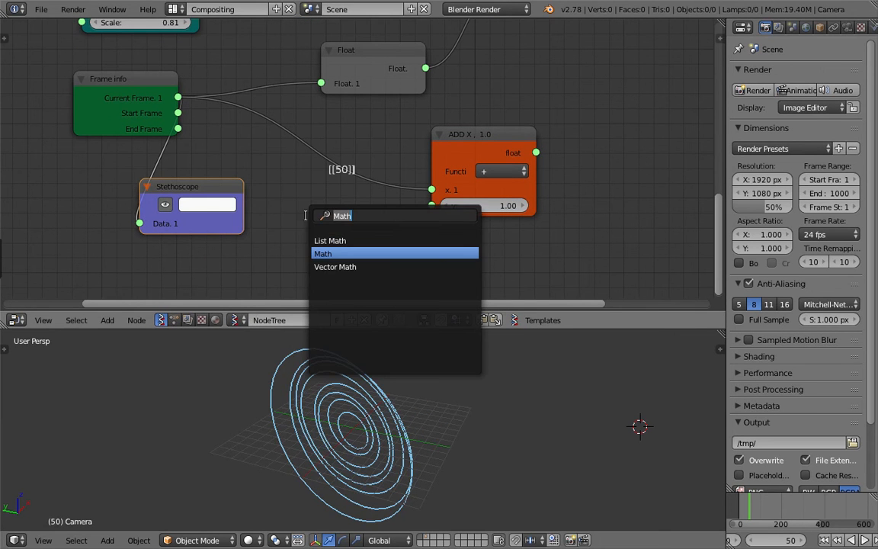
type("range n")
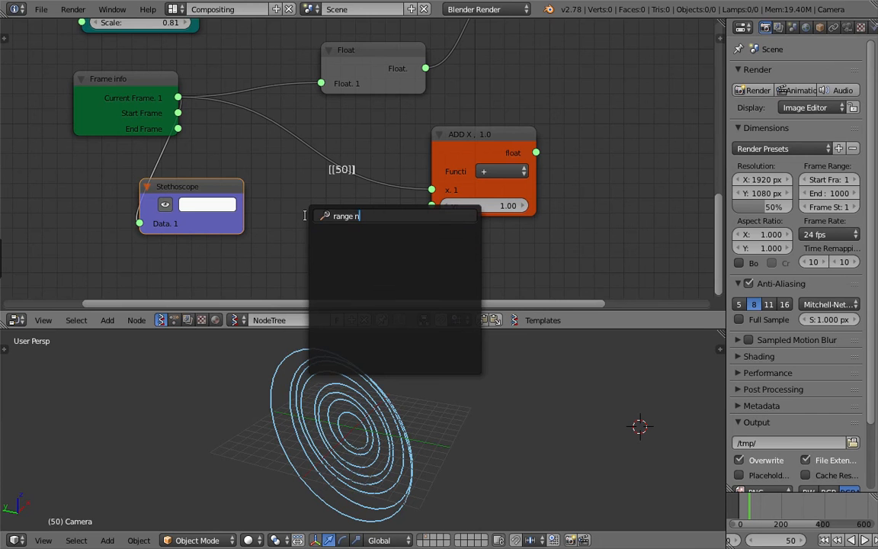
key("BackSpace")
key("BackSpace")
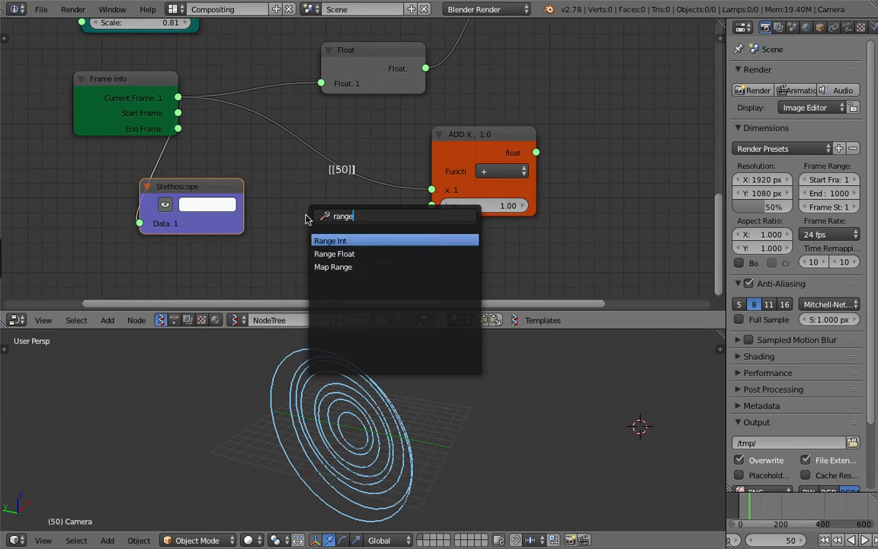
key("Return")
left_click(284, 199)
middle_click_drag(283, 200, 301, 160)
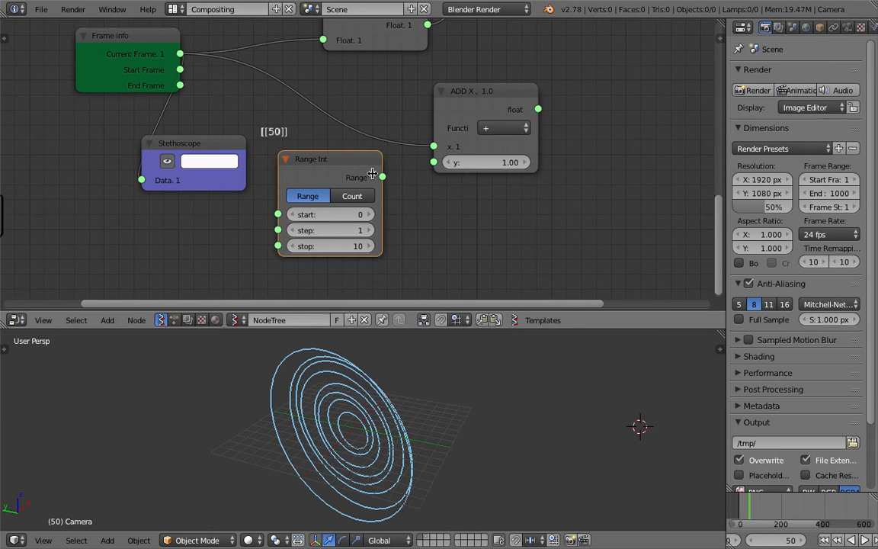
Step: Move the Stethoscope to the other side of Range Int and connect the Range output to it
mouse_move(383, 177)
left_mouse_down()
mouse_move(402, 177)
mouse_move(385, 173)
left_mouse_up()
left_click_drag(190, 151, 506, 227)
left_click_drag(386, 180, 457, 257)
middle_click_drag(609, 231, 492, 230)
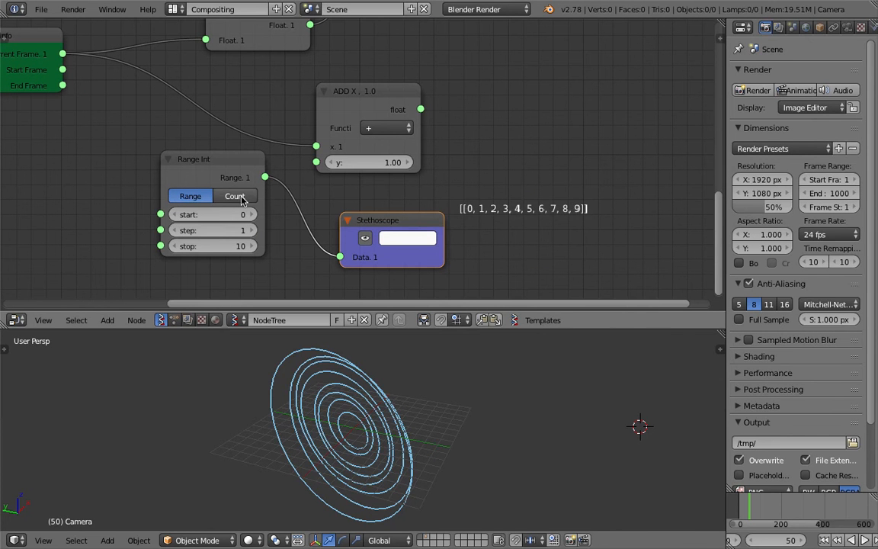
Step: Spread the nodes apart and link the Range Int output to the addition node's y input
left_click_drag(383, 163, 374, 160)
left_click_drag(386, 220, 534, 216)
left_click_drag(200, 156, 143, 163)
left_click_drag(209, 183, 308, 161)
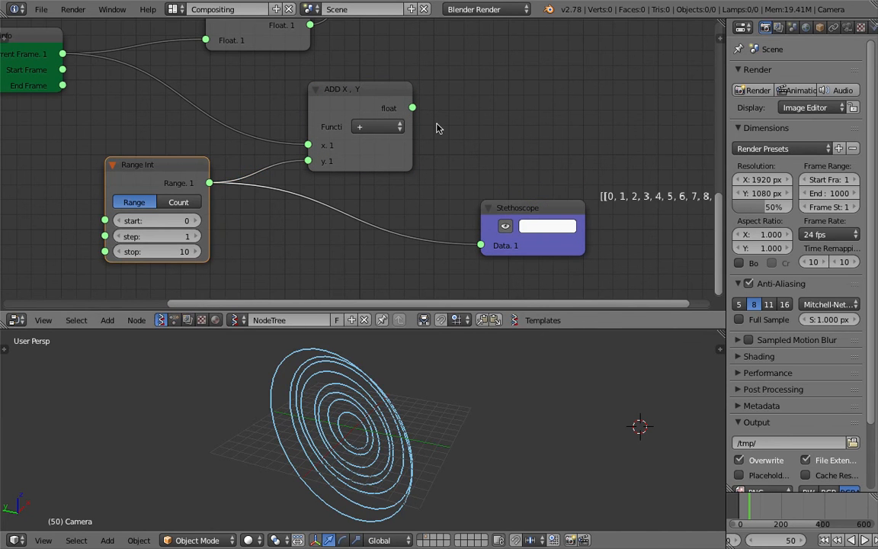
Step: Connect the addition node's float output to the Stethoscope and raise the Stethoscope slightly
left_click_drag(413, 107, 481, 245)
left_click_drag(518, 214, 515, 174)
middle_click_drag(518, 151, 378, 133)
Step: Play the animation from frame 1 to watch the added range values change over time
left_click(824, 539)
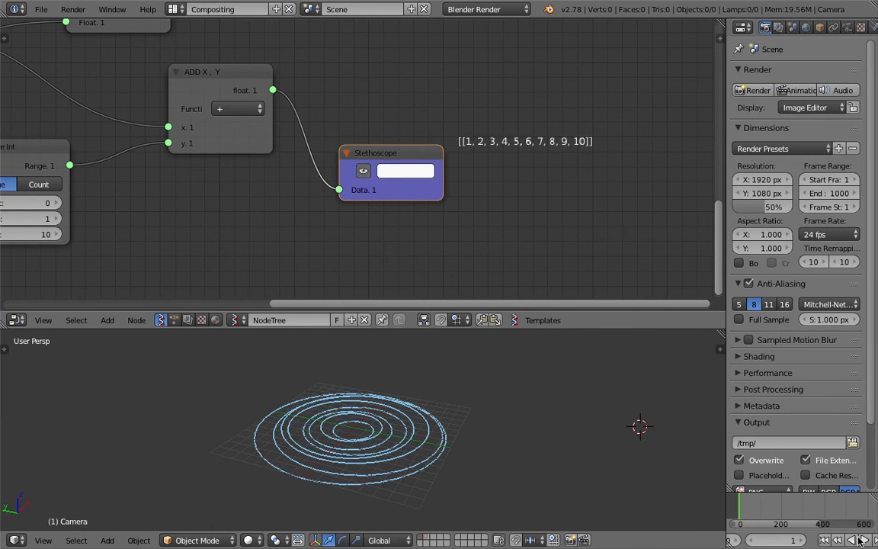
left_click(864, 540)
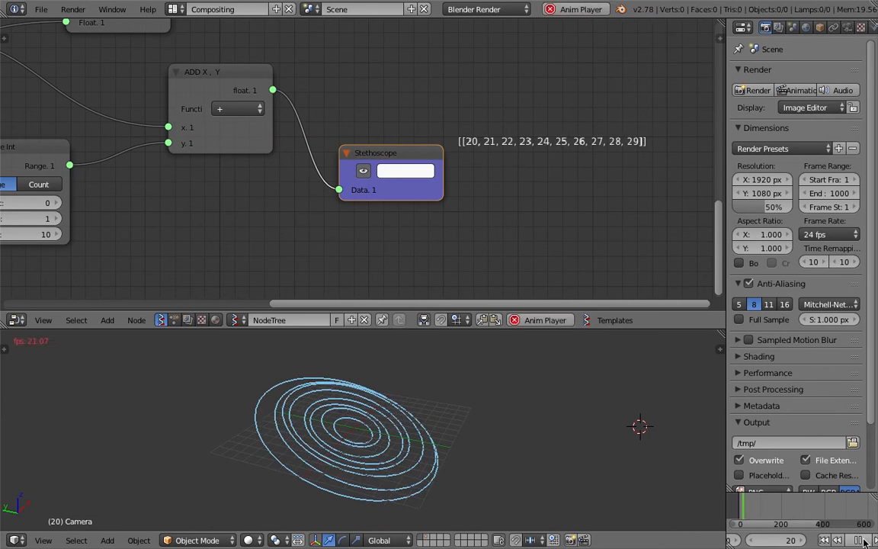
left_click(869, 541)
Step: Save the file and set the Range Int stop value to 5
scroll(365, 133, "down", 1)
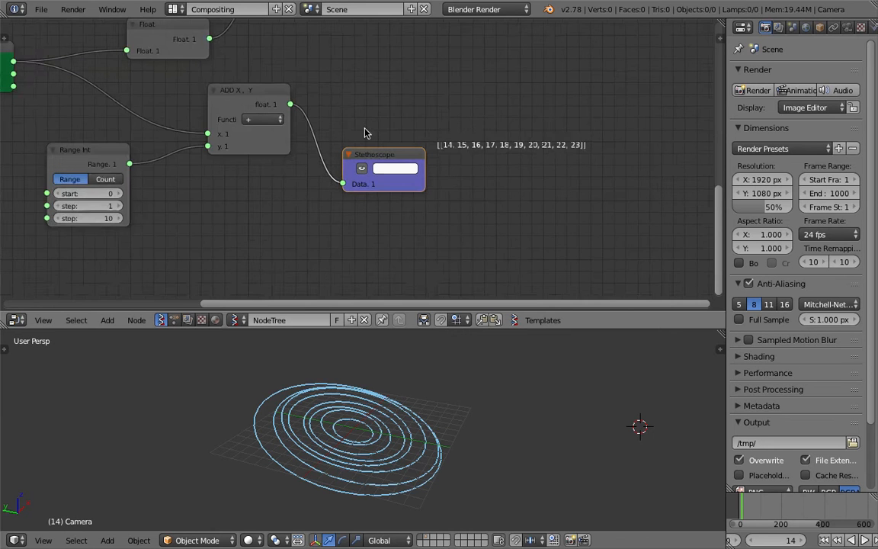
middle_click_drag(364, 132, 386, 149)
key("ctrl+s")
left_click(387, 148)
left_click(119, 239)
type("5")
key("Return")
scroll(122, 243, "up", 1)
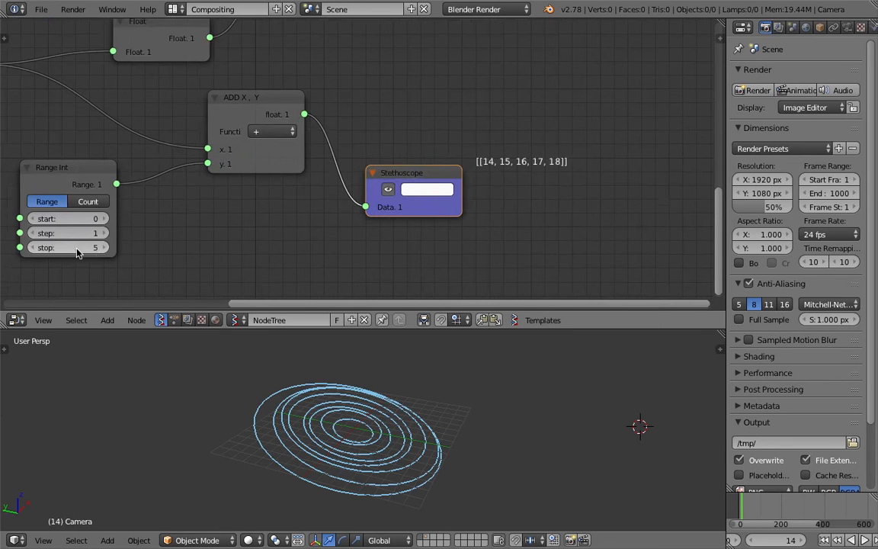
Step: Replay from frame 1 to examine the shortened range in the Stethoscope read-out
middle_click_drag(76, 249, 120, 248)
left_click(824, 540)
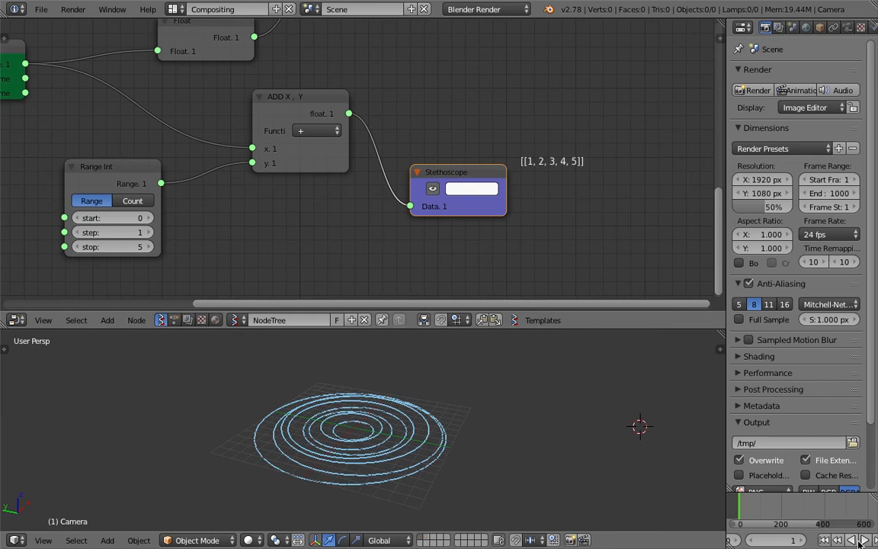
left_click(863, 539)
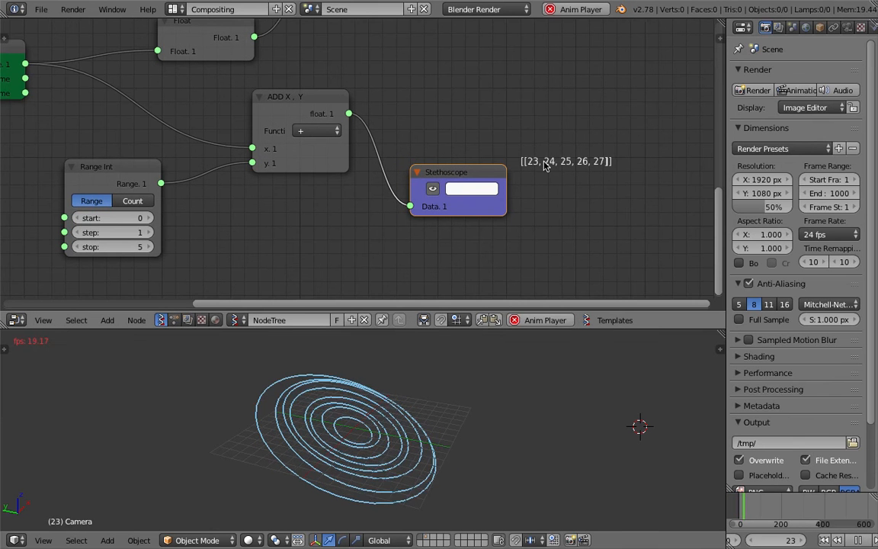
Step: Try larger Range Int step values during playback and set the step back to 1
left_click_drag(137, 231, 183, 227)
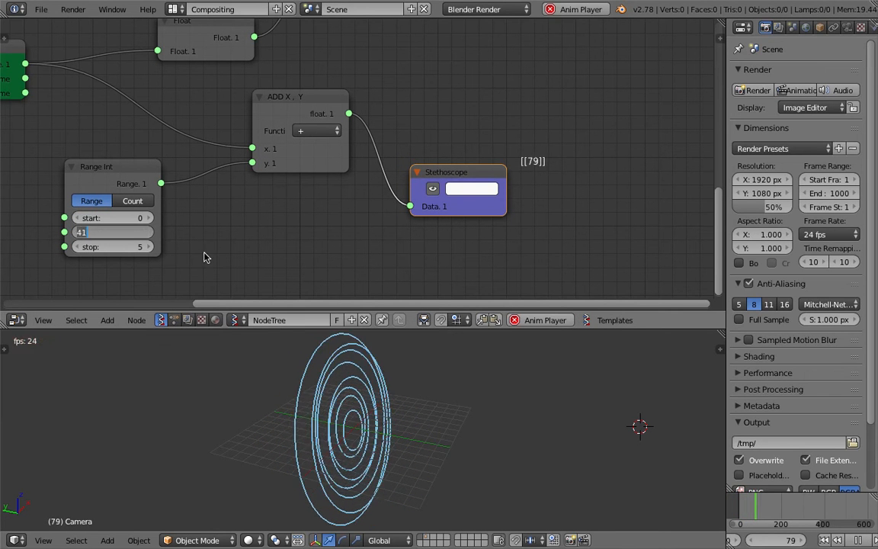
left_click(130, 235)
type("1")
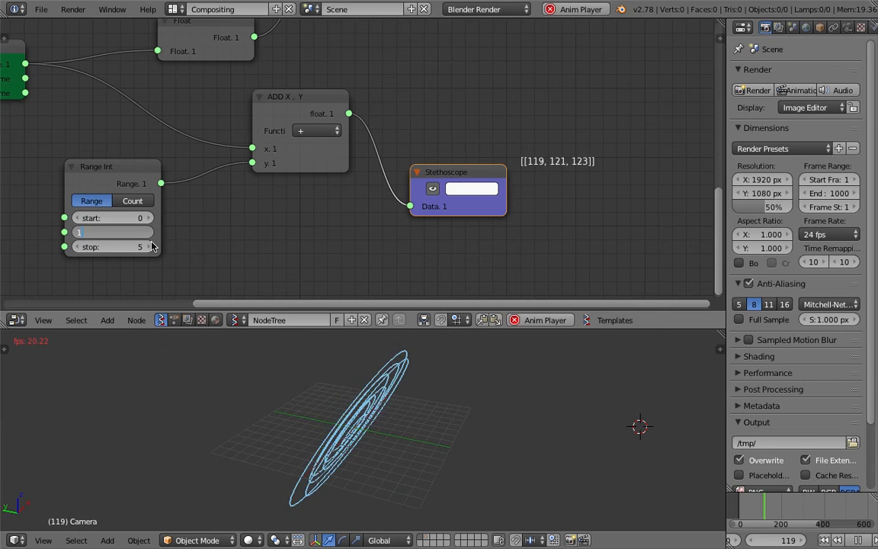
key("Return")
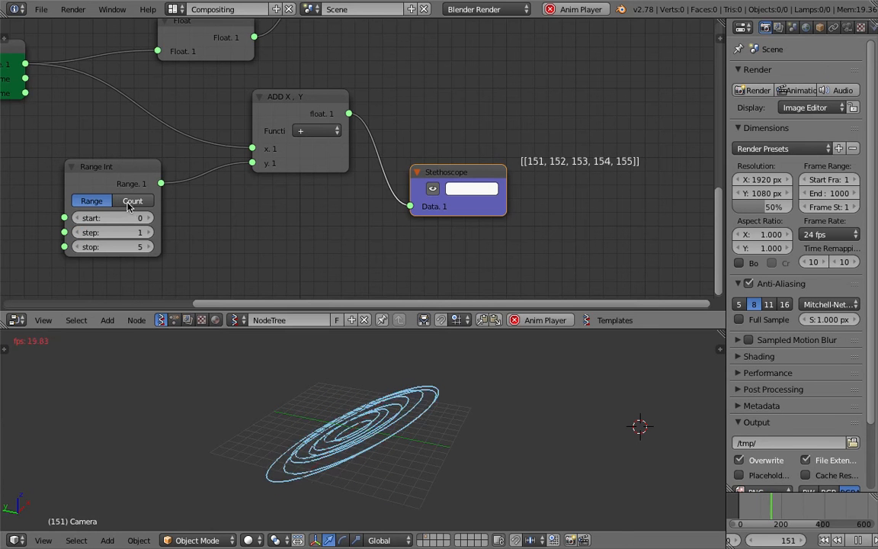
Step: Switch Range Int to Count mode and set its step to 10
left_click(130, 202)
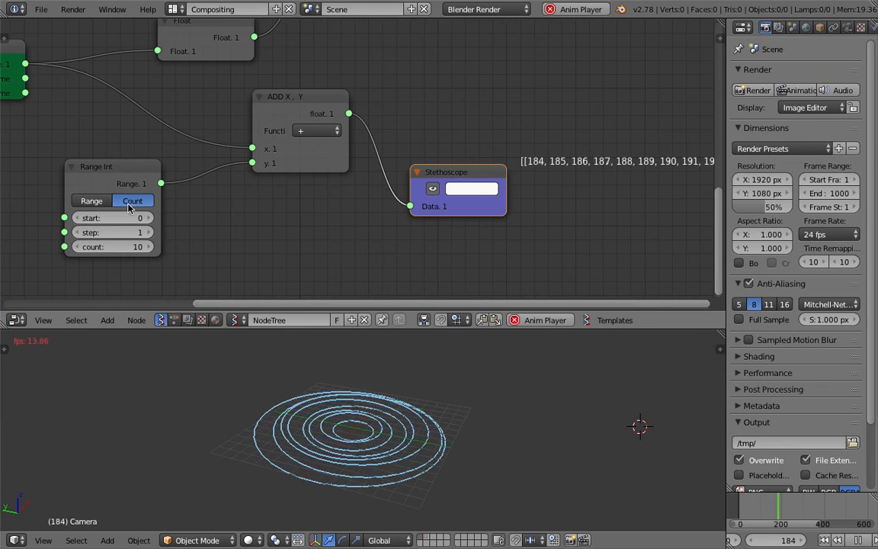
left_click(142, 234)
left_click(140, 233)
left_click(140, 233)
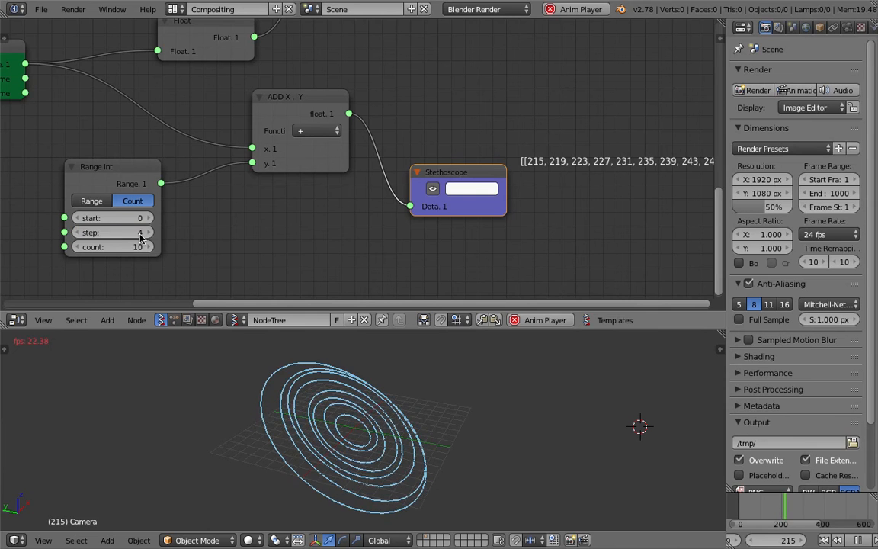
left_click(140, 233)
type("10")
key("Return")
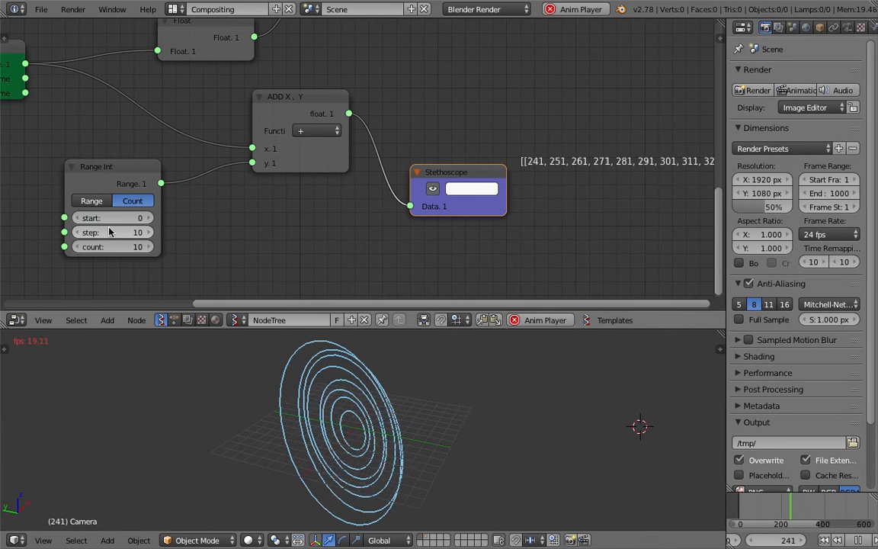
Step: Stop the playback at frame 300 and save the file
middle_click_drag(323, 228, 274, 238)
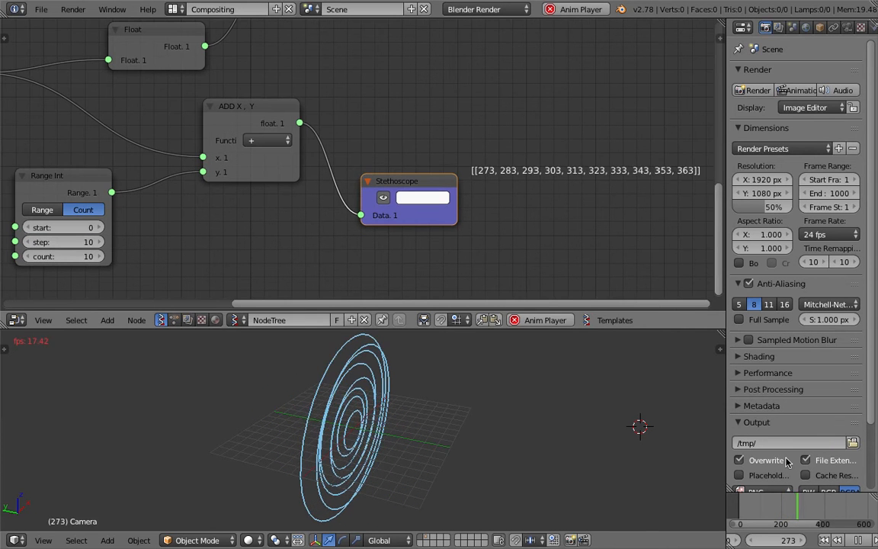
left_click(860, 541)
scroll(683, 270, "down", 3)
key("ctrl+s")
left_click(451, 215)
middle_click_drag(411, 385, 526, 390)
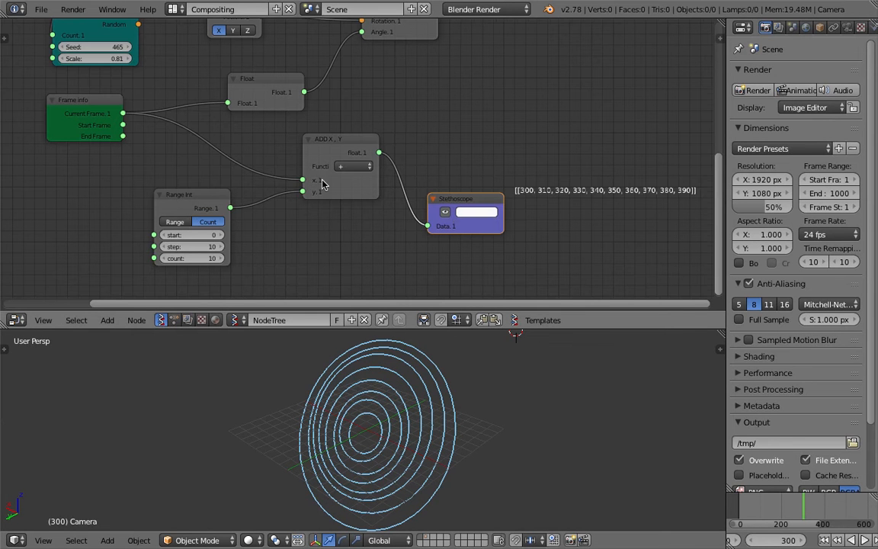
Step: Reposition the Range Int and addition nodes and delete the Stethoscope node
middle_click_drag(202, 202, 195, 207)
left_click(194, 206)
left_click_drag(189, 205, 121, 201)
left_click_drag(352, 151, 331, 159)
middle_click_drag(436, 197, 431, 215)
left_click(432, 219)
key("x")
middle_click_drag(333, 137, 336, 162)
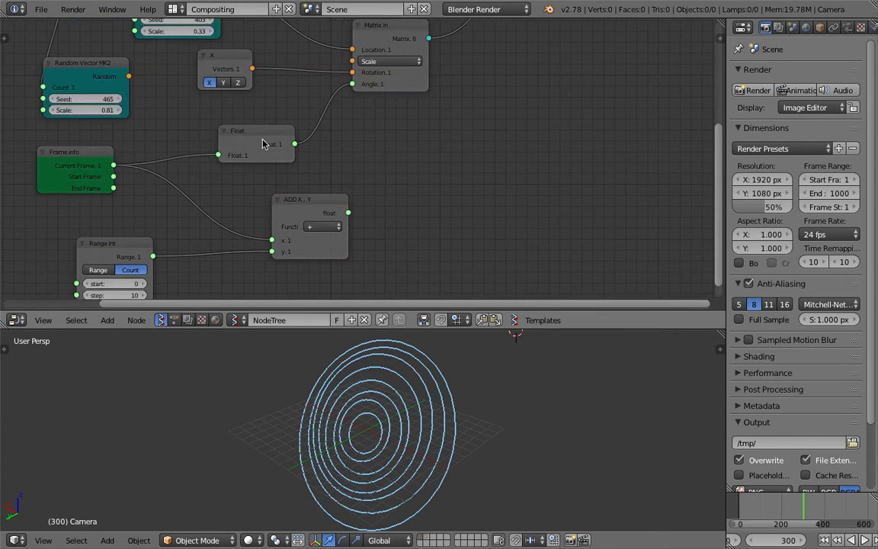
Step: Delete the Float node and link the addition node's float output to Matrix in's Angle input
left_click(259, 137)
key("x")
left_click_drag(319, 217, 352, 84)
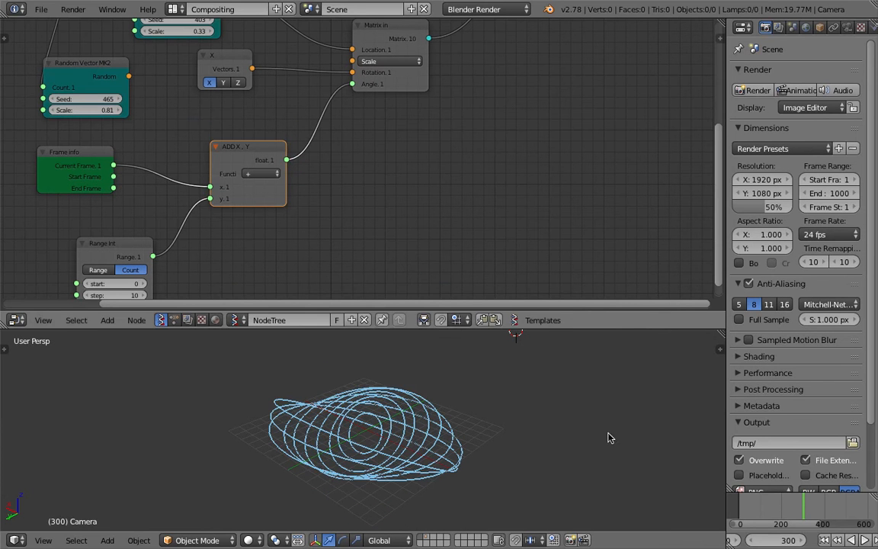
Step: Play the animation from frame 1 and view the staggered rotating rings from different angles
left_click(824, 540)
left_click(863, 540)
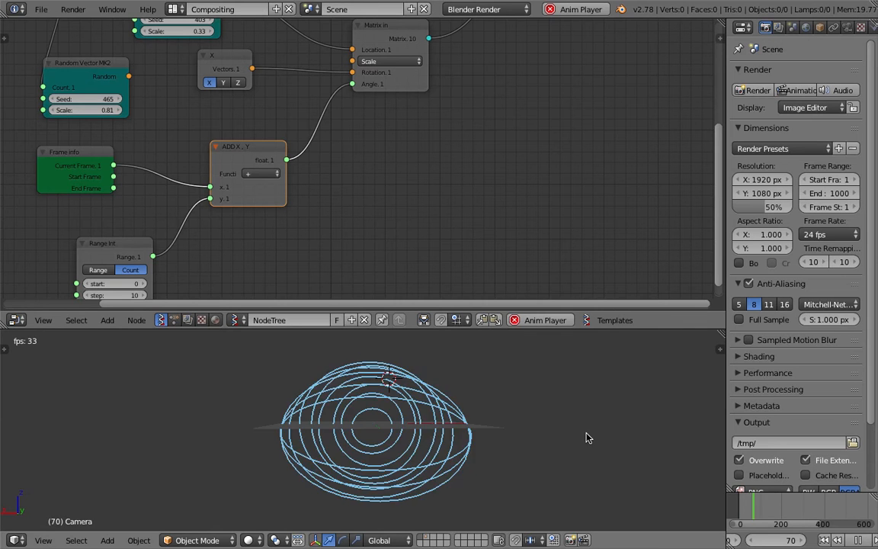
middle_click_drag(586, 437, 415, 433)
scroll(415, 433, "down", 1)
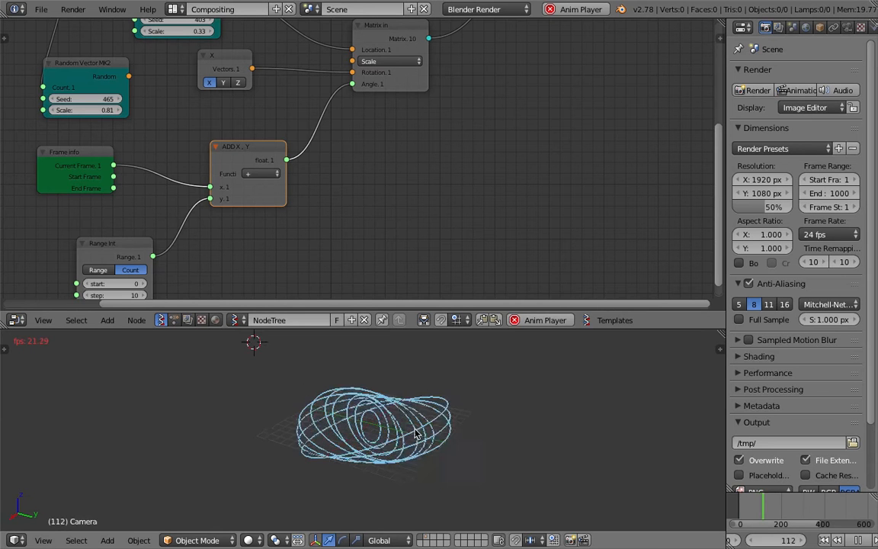
Step: Enlarge the 3D viewport to view the animated rings and save over sv_ring_rotation_001.blend
left_click_drag(451, 327, 450, 260)
middle_click_drag(511, 359, 404, 354)
middle_click_drag(162, 211, 241, 129)
key("ctrl+s")
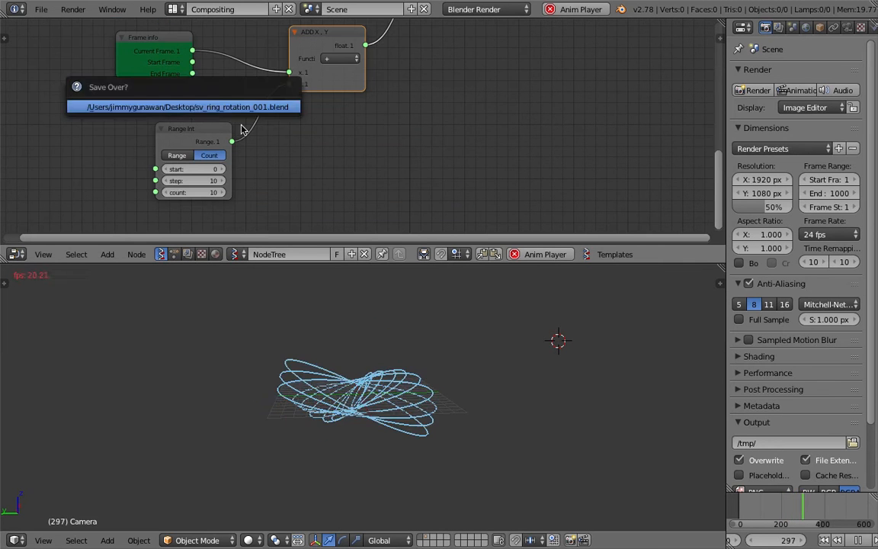
key("Return")
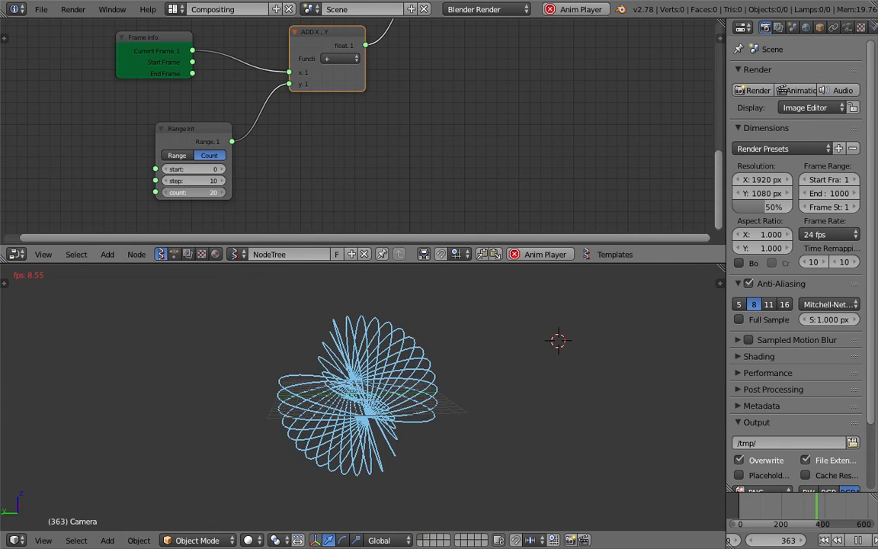
Step: Raise the Range Int node's count to 21, enlarge the node editor and view the animated rings from different angles
middle_click_drag(374, 396, 442, 383)
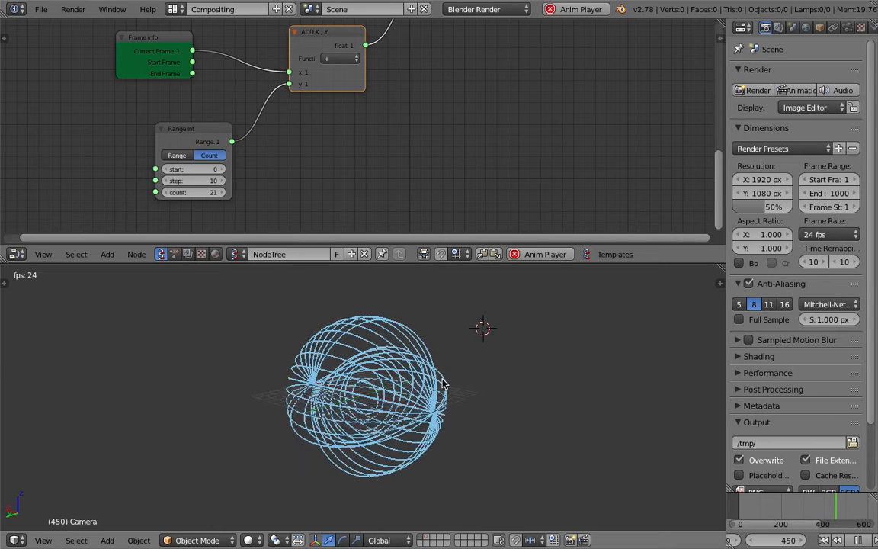
scroll(407, 125, "down", 7)
middle_click_drag(420, 162, 449, 235)
left_click_drag(503, 262, 514, 348)
middle_click_drag(462, 243, 474, 220)
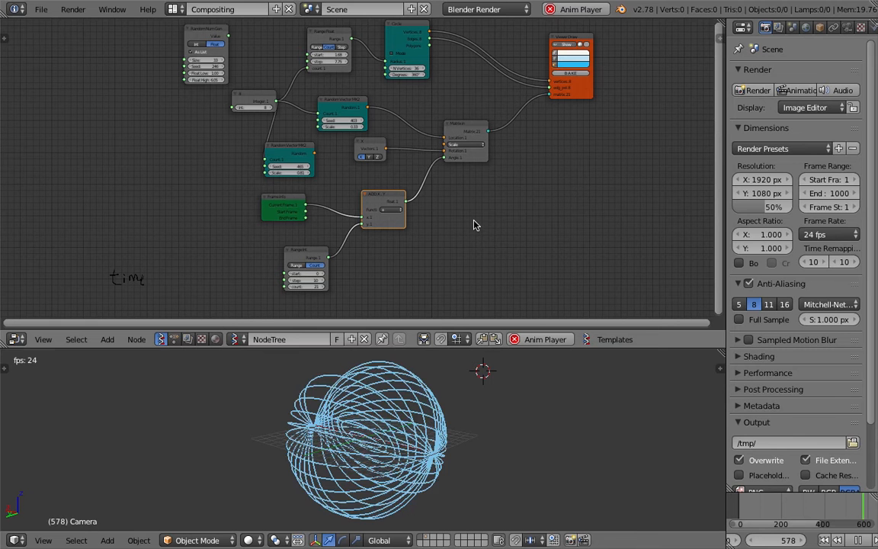
middle_click_drag(523, 418, 379, 432)
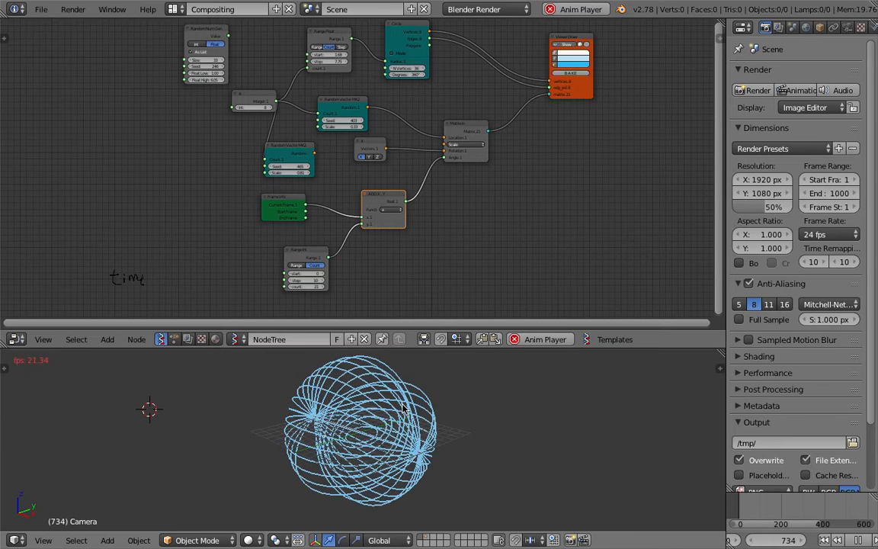
Step: Spread out the Range Int, Frame info and Random Num Gen nodes and enlarge the node editor
middle_click_drag(316, 258, 338, 250)
left_click_drag(338, 249, 230, 215)
mouse_move(299, 189)
left_mouse_down()
mouse_move(208, 162)
mouse_move(304, 178)
left_mouse_up()
scroll(364, 208, "up", 1)
middle_click_drag(366, 203, 455, 230)
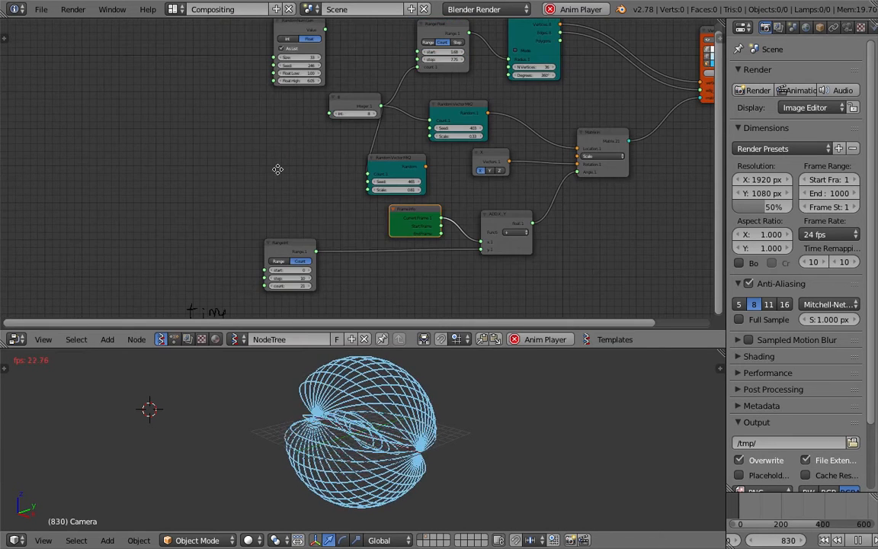
middle_click_drag(282, 135, 282, 171)
left_click_drag(290, 58, 202, 71)
left_click_drag(286, 280, 287, 269)
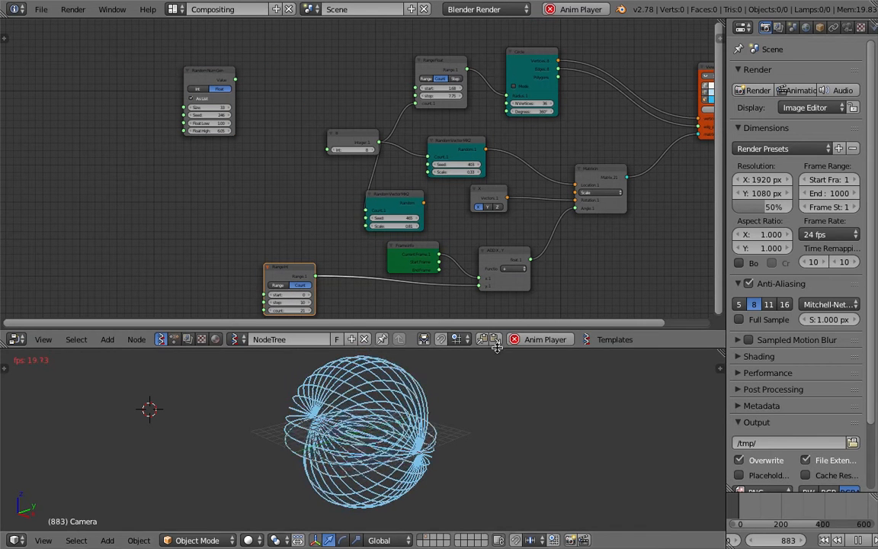
left_click_drag(467, 332, 463, 355)
middle_click_drag(364, 244, 354, 222)
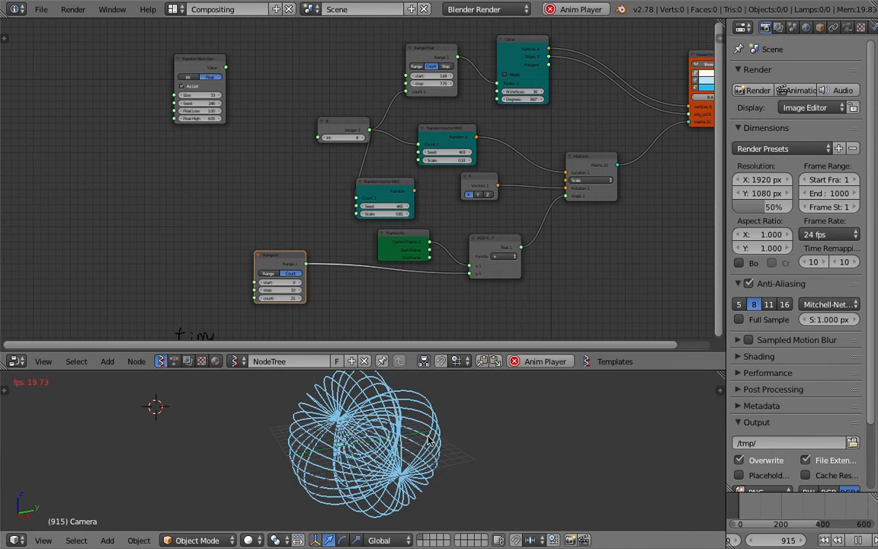
Step: View the rings from other angles, then move Range Int closer to the addition node and Frame info farther away from it
middle_click_drag(351, 428, 328, 428)
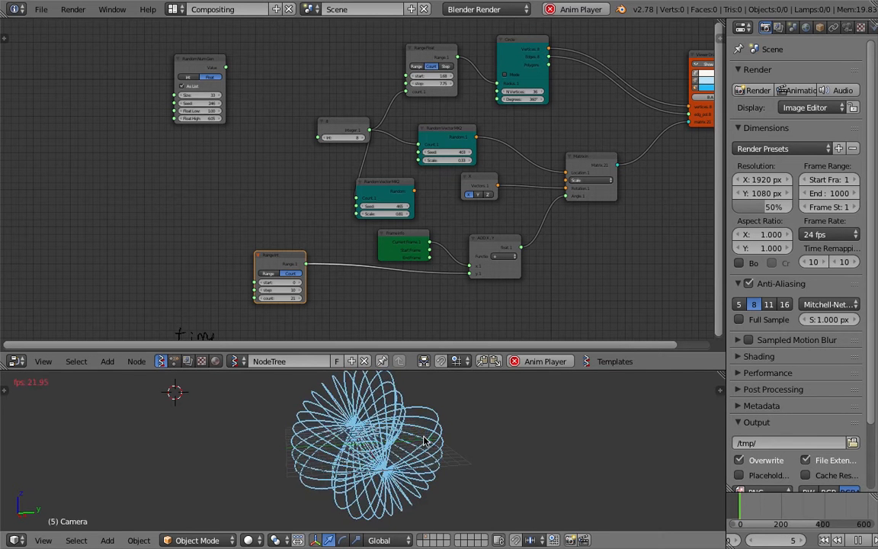
mouse_move(408, 443)
middle_mouse_down()
mouse_move(378, 436)
mouse_move(404, 437)
mouse_move(434, 414)
mouse_move(462, 459)
mouse_move(415, 446)
middle_mouse_up()
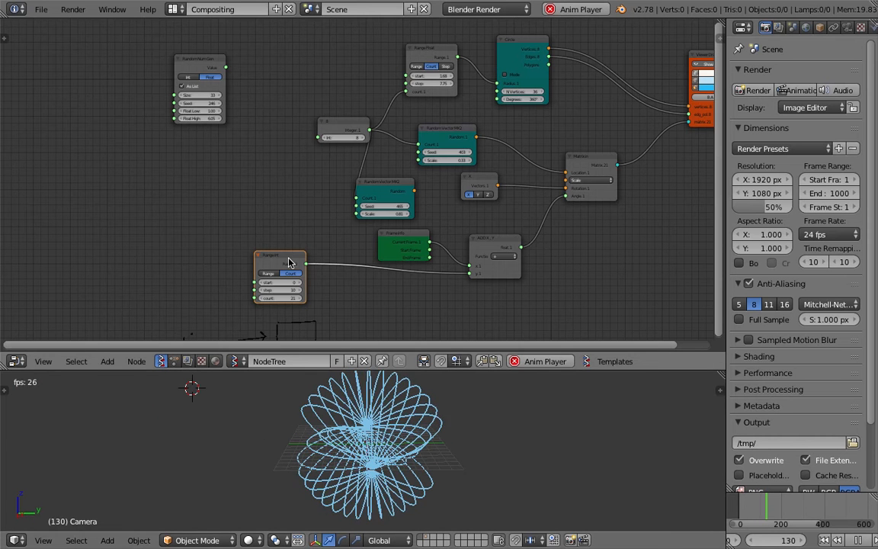
left_click_drag(290, 261, 364, 276)
left_click_drag(401, 240, 292, 239)
left_click(355, 273)
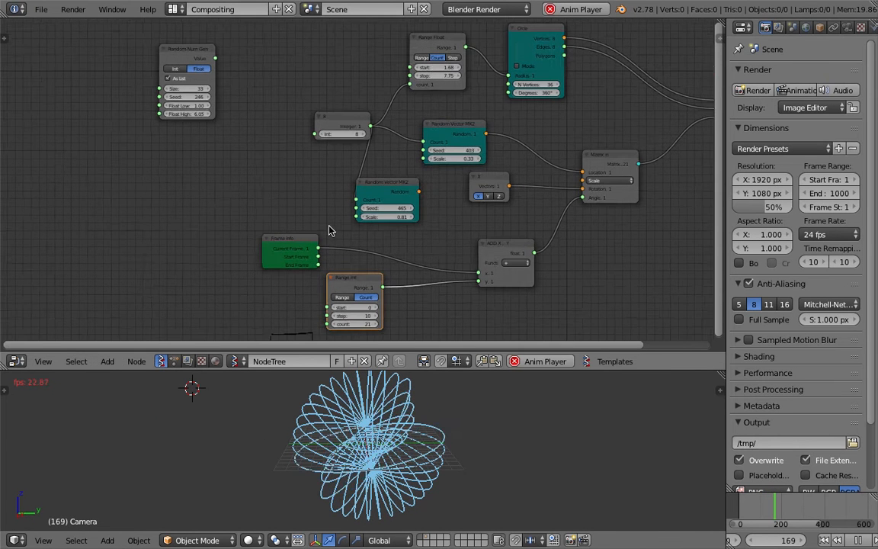
Step: Move the Integer node away from the others and link its output to Range Int's count input
scroll(329, 229, "up", 2)
left_click_drag(424, 372, 424, 410)
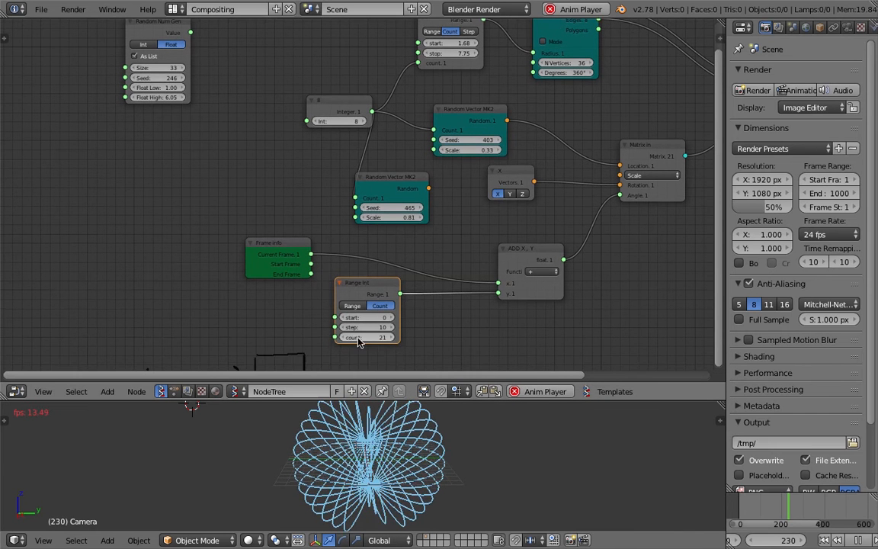
left_click_drag(349, 117, 234, 135)
left_click_drag(287, 177, 339, 348)
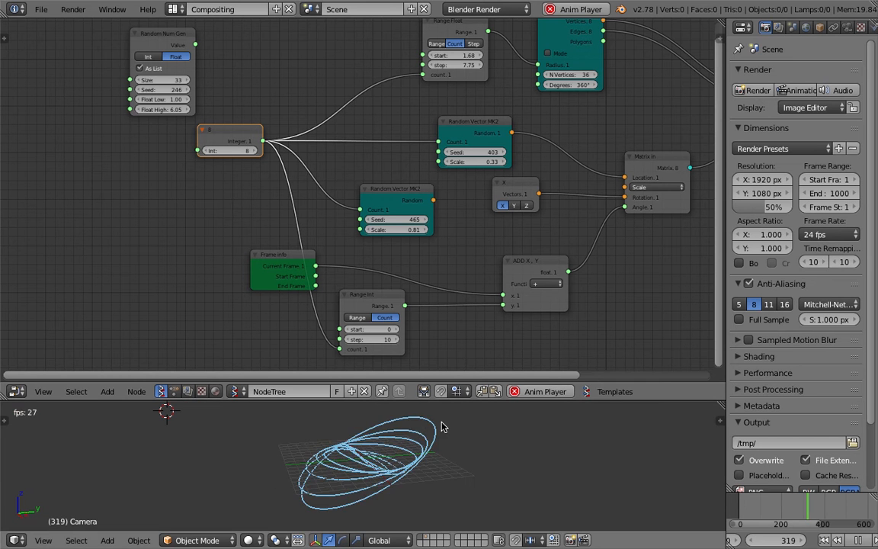
Step: Try 120 and then 40 as the Integer node's value, enlarge the 3D viewport and save the file
left_click_drag(230, 150, 385, 150)
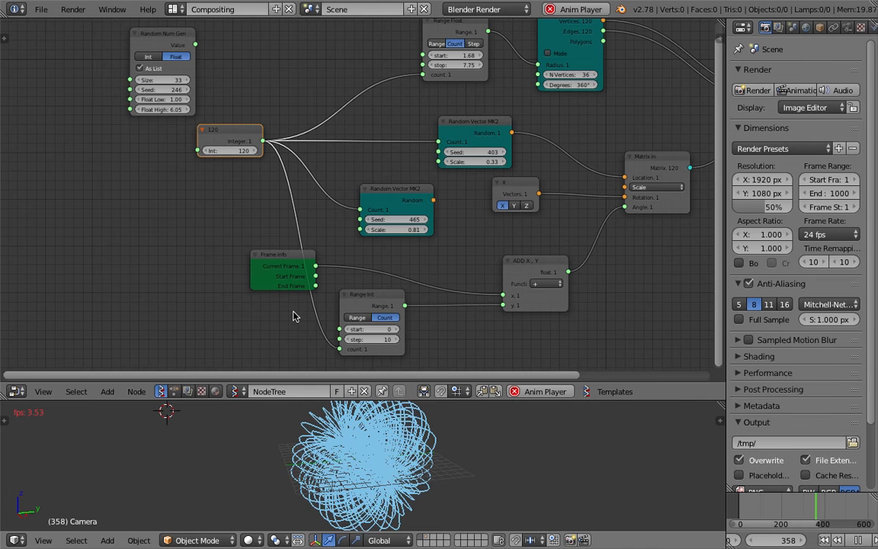
left_click_drag(314, 383, 314, 325)
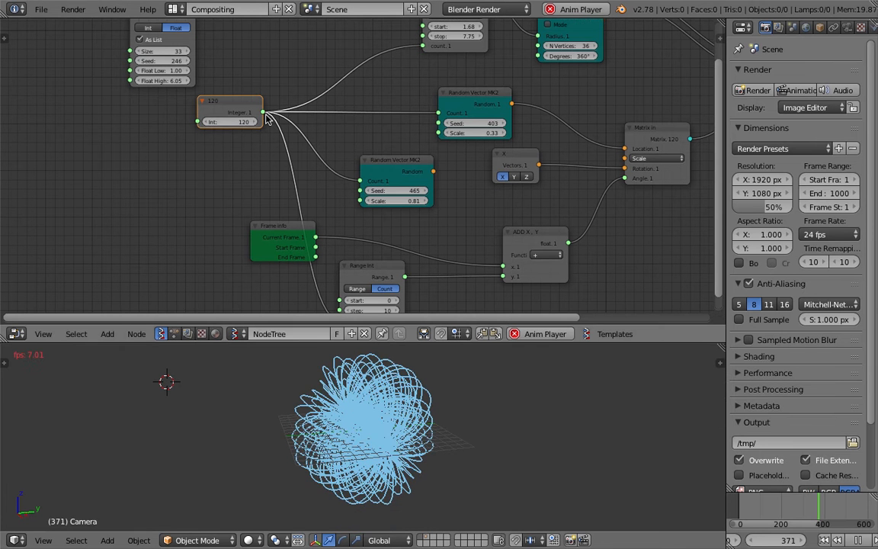
left_click(232, 119)
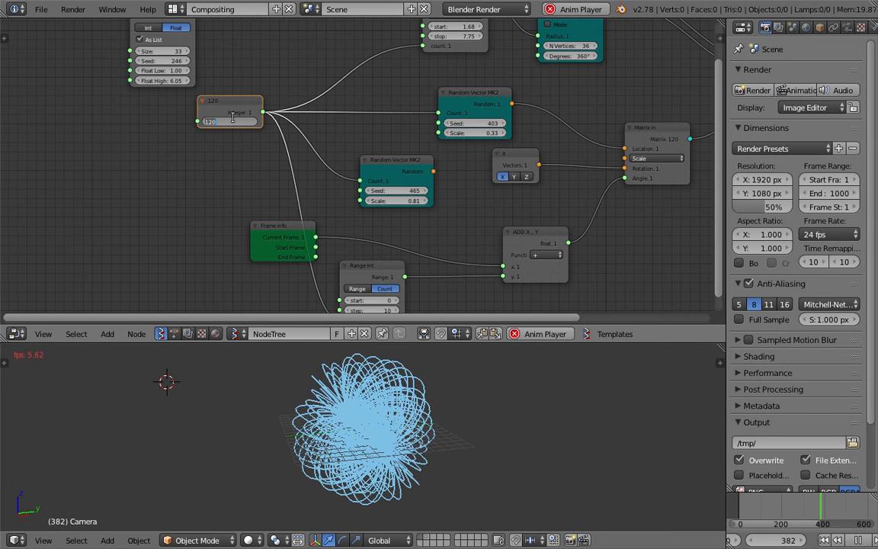
type("40")
key("Return")
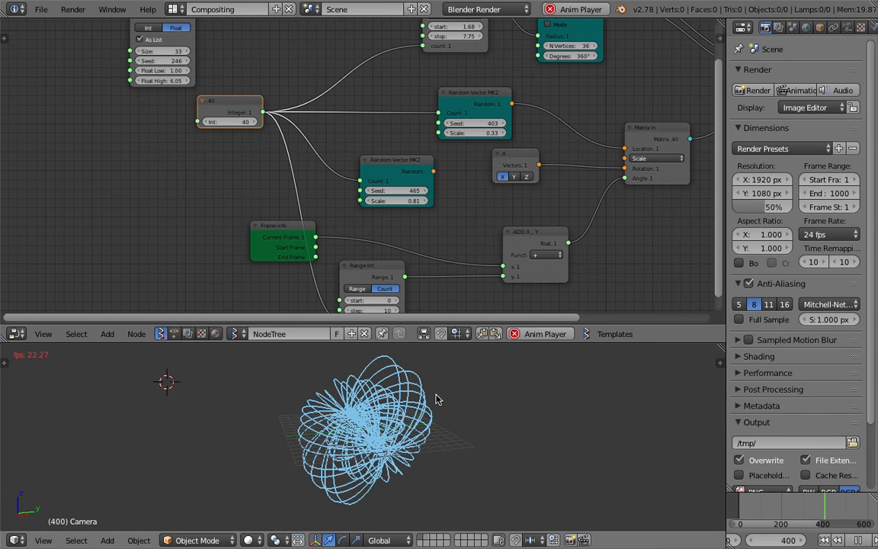
key("ctrl+s")
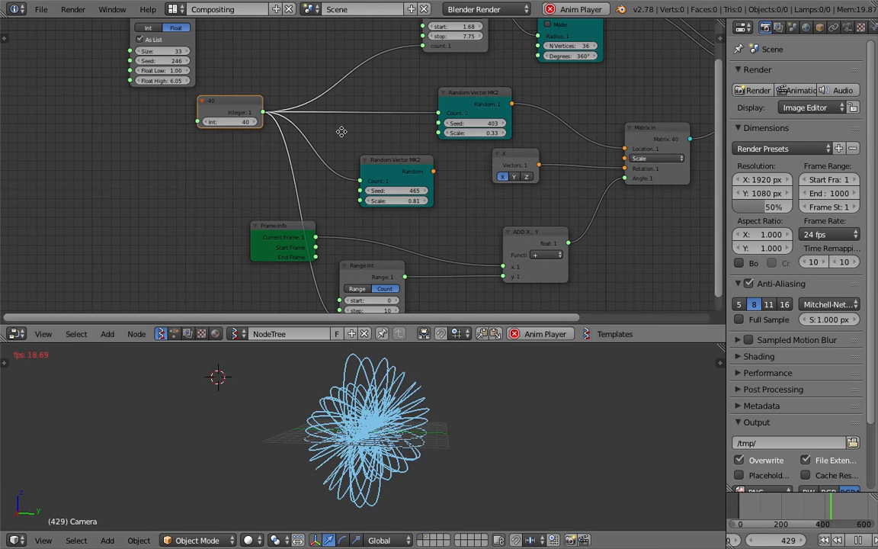
Step: Set the seed to 420 and the scale to 0 on the Random Vector node that feeds Matrix in's Location
middle_click_drag(341, 132, 285, 178)
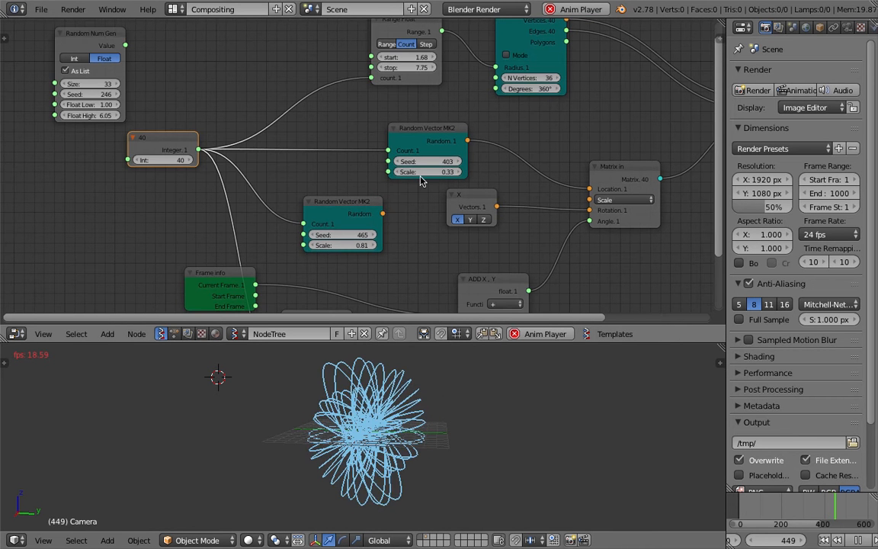
left_click_drag(420, 162, 549, 172)
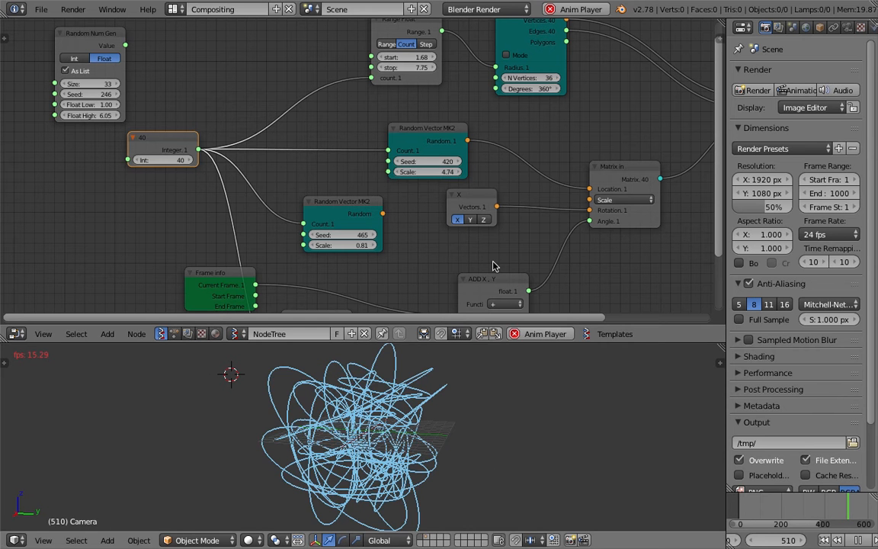
left_click(431, 172)
type("0")
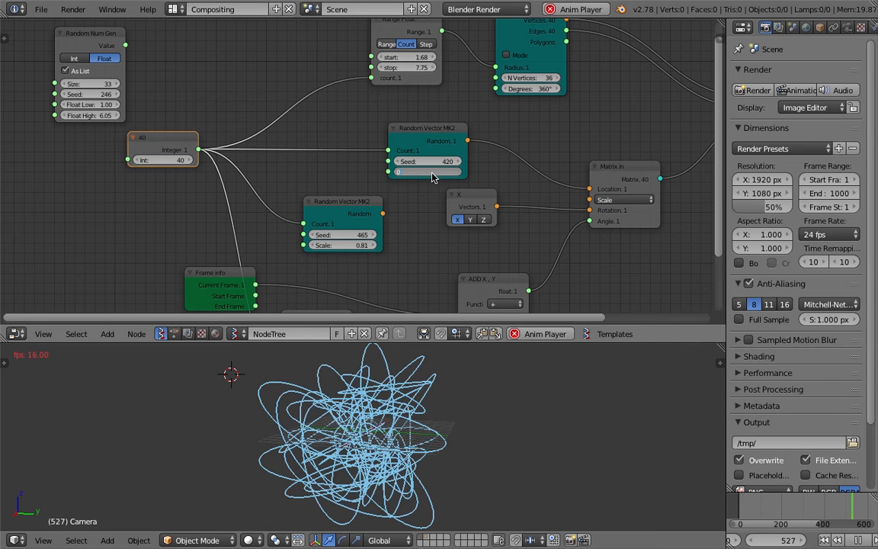
key("Return")
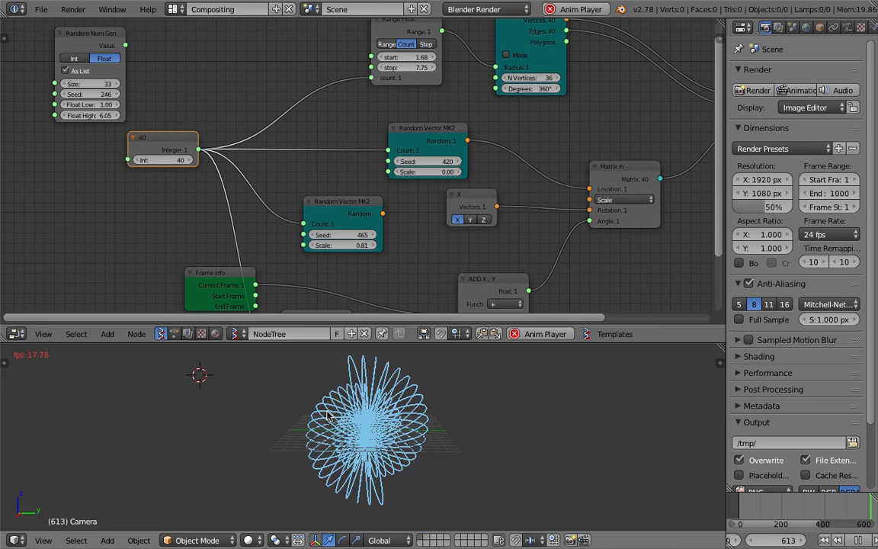
Step: Try 70 as the Integer node's value, set it to 36 and view the resulting rings
left_click(170, 160)
type("70")
key("Return")
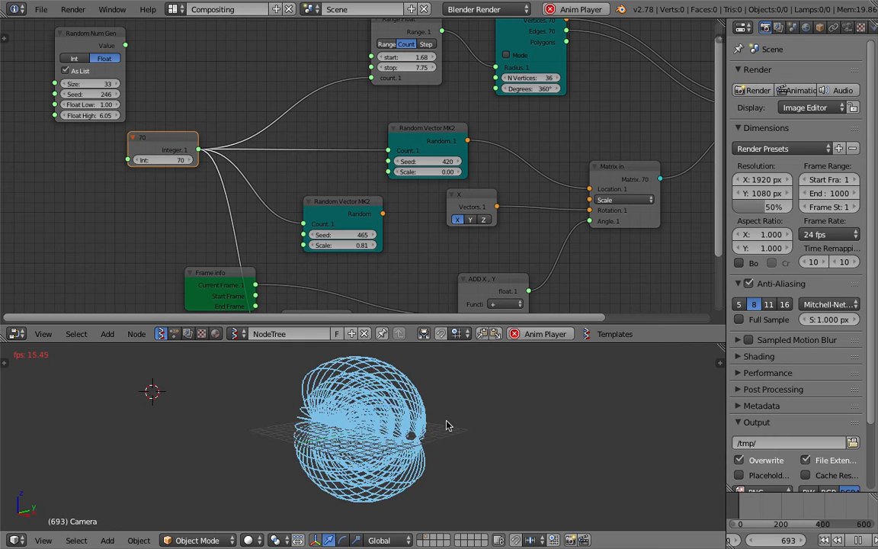
left_click(177, 161)
type("36")
key("Return")
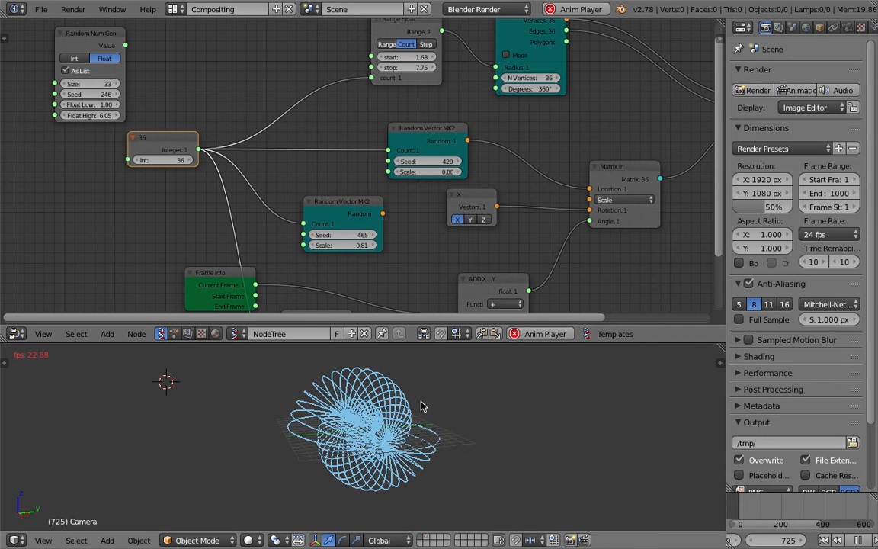
left_click(280, 378)
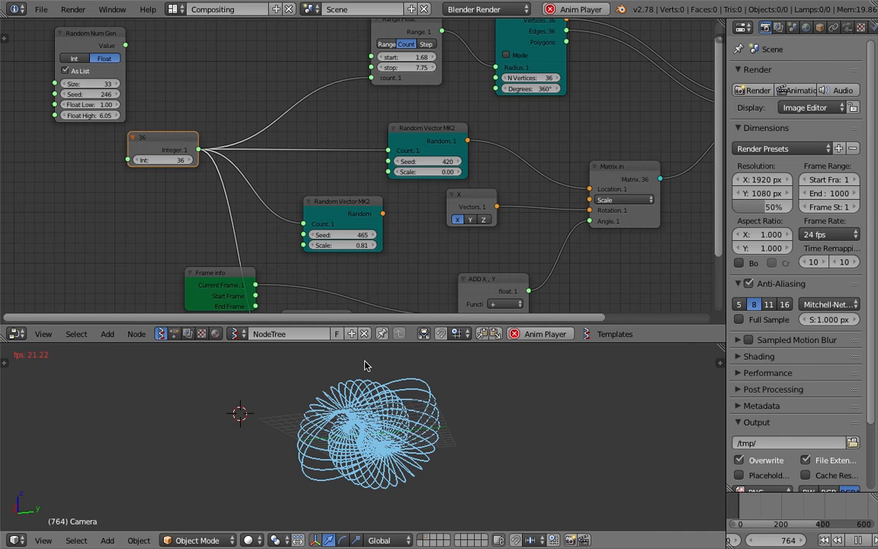
Step: Link the Integer node to Random Num Gen's Size input, and Random Num Gen's Value output to Circle's Radius
middle_click_drag(172, 33, 139, 90)
left_click_drag(140, 90, 260, 72)
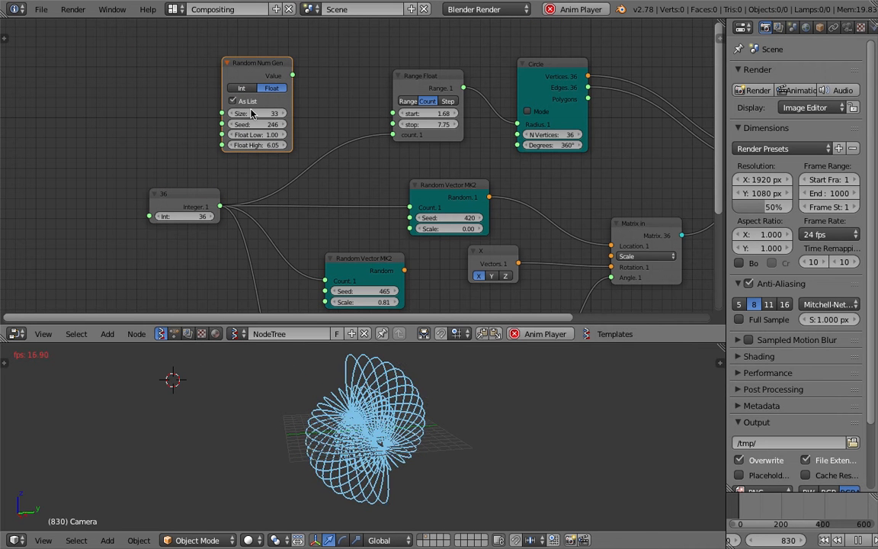
left_click_drag(167, 198, 136, 198)
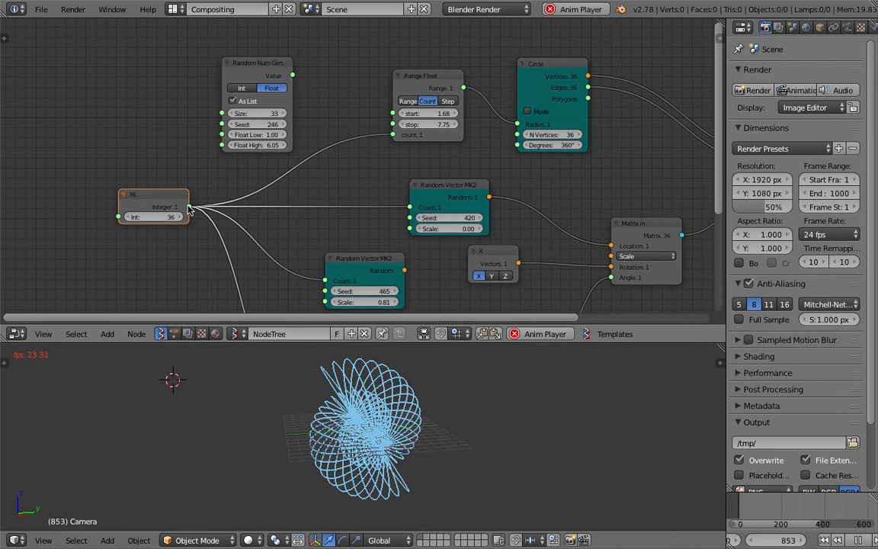
left_click_drag(189, 207, 222, 113)
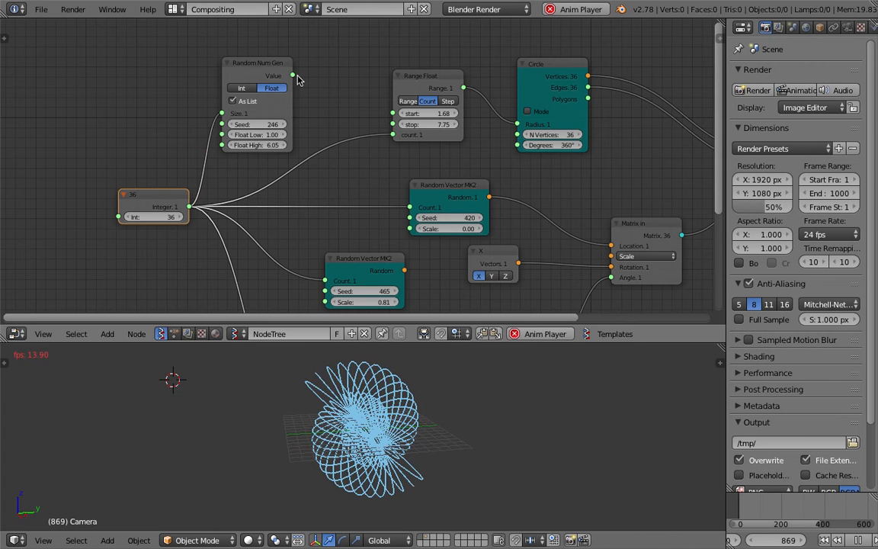
left_click_drag(293, 74, 518, 123)
middle_click_drag(419, 427, 398, 407)
Step: Set Random Num Gen's Float Low to 3.22 and Float High to 10.55, and view the rings
left_click_drag(256, 134, 320, 134)
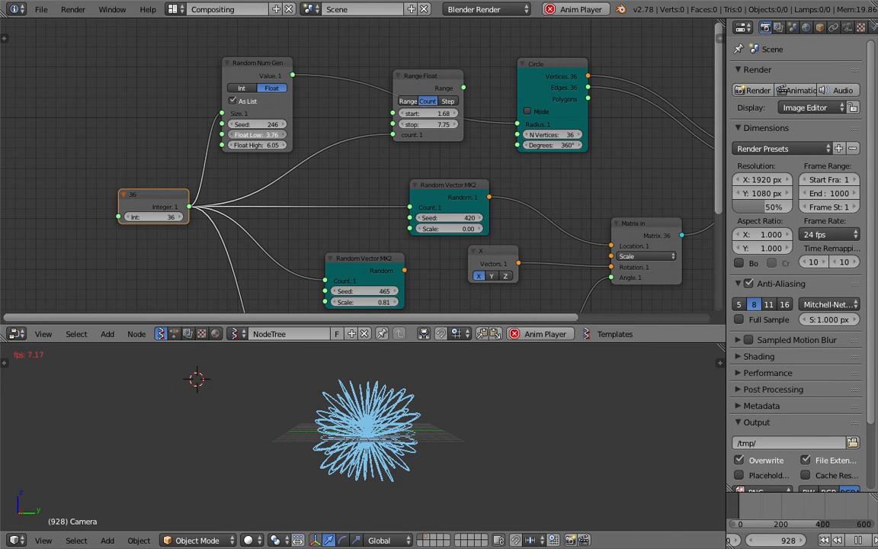
left_click_drag(260, 145, 328, 145)
middle_click_drag(379, 443, 494, 434)
scroll(494, 434, "down", 1)
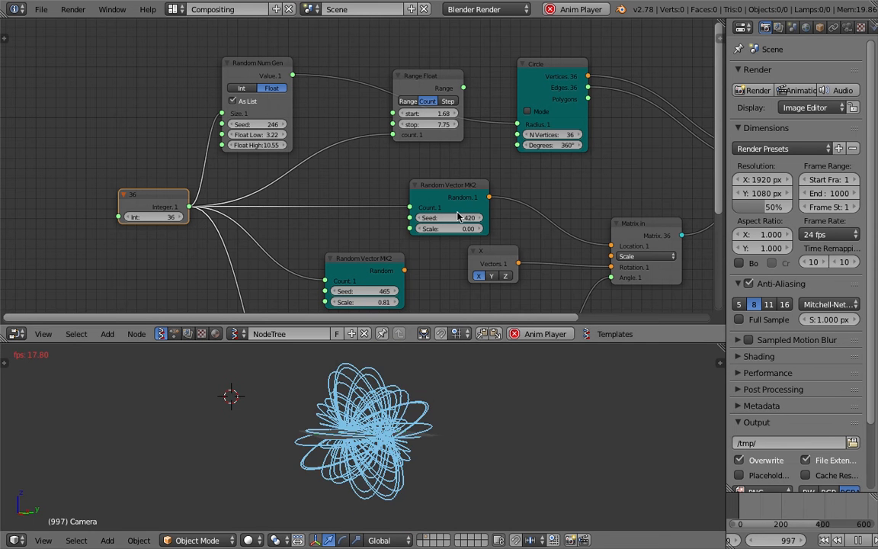
Step: Try Y and then choose Z as the rotation axis feeding Matrix in, and view the rings from higher up
scroll(387, 239, "up", 1)
middle_click_drag(388, 240, 331, 182)
scroll(379, 183, "up", 1)
left_click(464, 238)
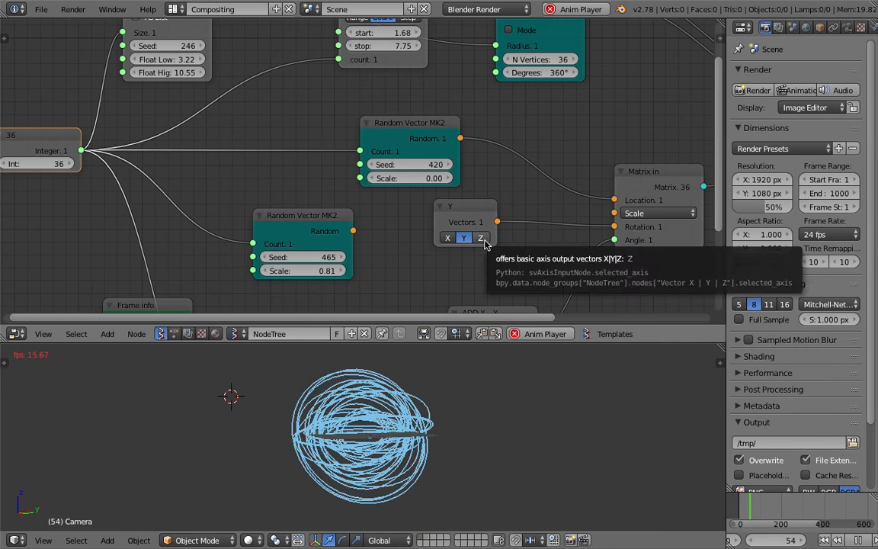
left_click(480, 238)
scroll(467, 458, "up", 5)
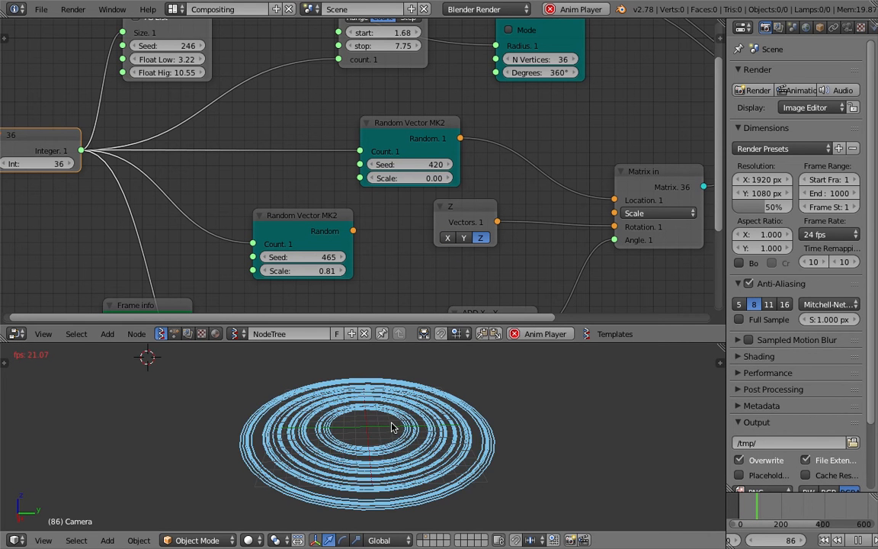
middle_click_drag(389, 476, 412, 480)
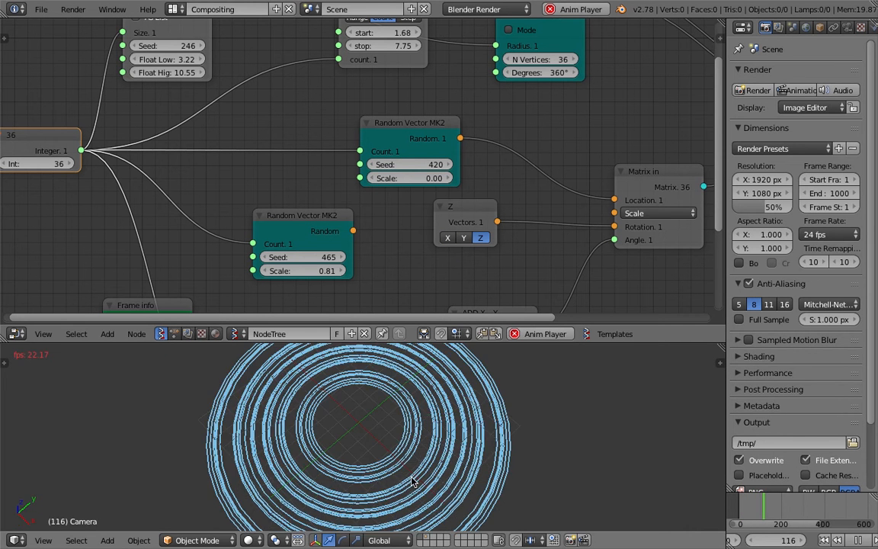
Step: Set the Circle node's N Vertices to 12 and lower it further to 7
scroll(412, 480, "up", 1)
scroll(443, 461, "down", 2)
middle_click_drag(338, 93, 325, 148)
left_click(523, 117)
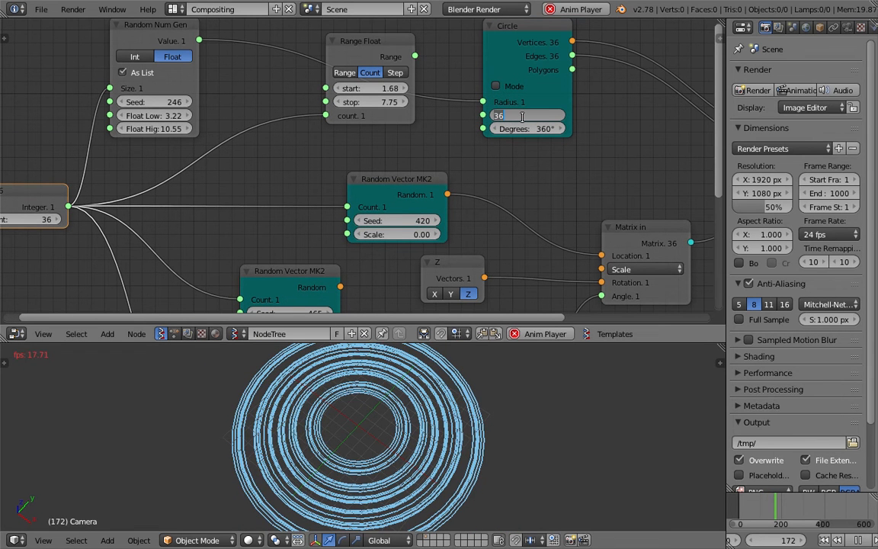
type("12")
key("Return")
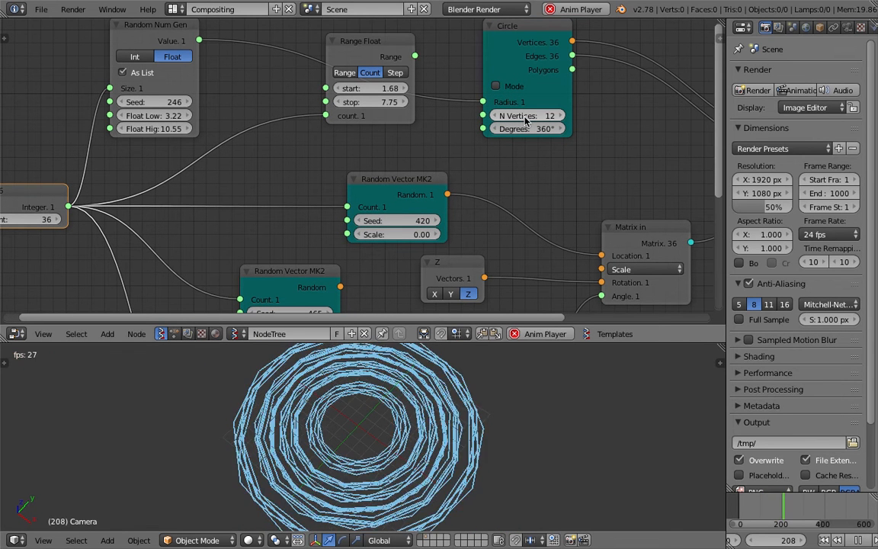
left_click(496, 116)
left_click(497, 116)
left_click(496, 116)
left_click(496, 116)
left_click(496, 116)
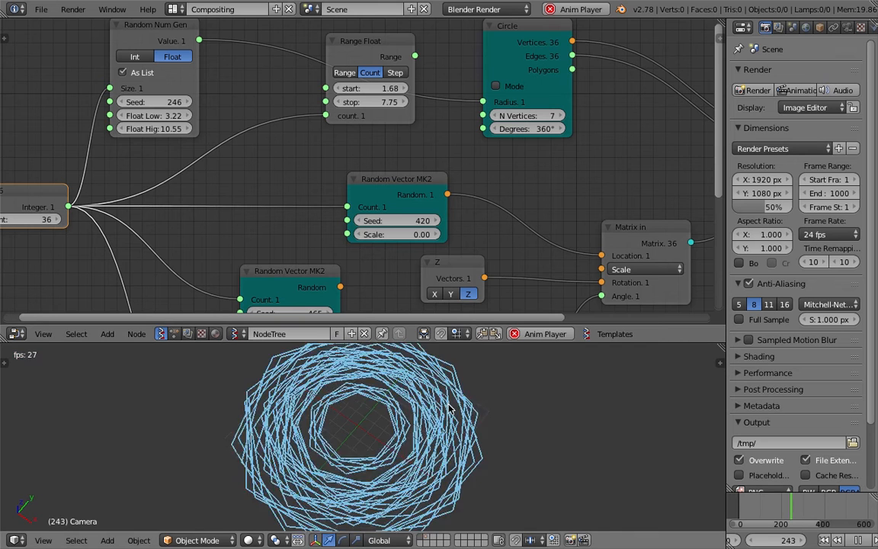
Step: Set Random Num Gen to seed 251 and high float 11.03, and connect Range Float's output to the Circle's Radius
middle_click_drag(428, 419, 412, 373)
middle_click_drag(358, 269, 357, 244)
middle_click_drag(243, 157, 341, 164)
left_click_drag(235, 112, 263, 84)
middle_click_drag(320, 84, 293, 114)
left_click_drag(486, 69, 553, 114)
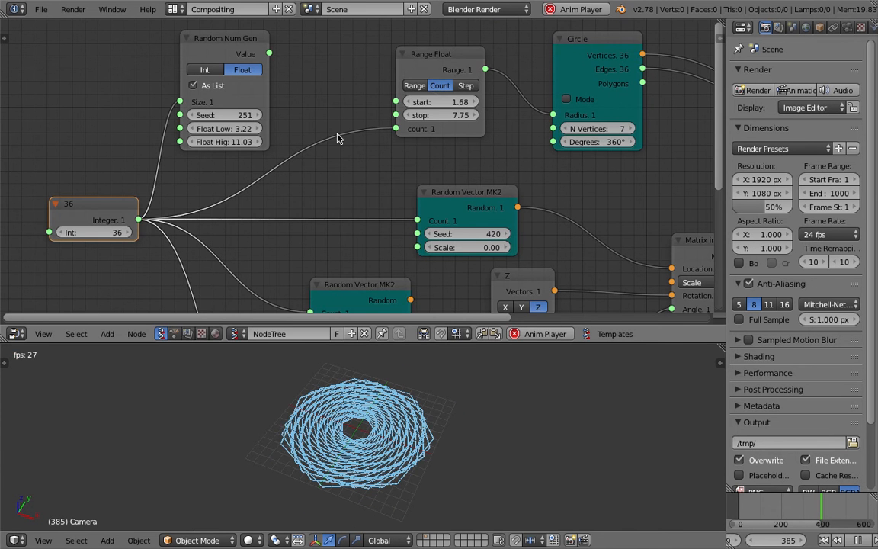
Step: Stack the Random Num Gen node above the Range Float node, leaving free space in front of the Circle node
left_click_drag(239, 49, 364, 46)
left_click_drag(415, 131, 345, 172)
left_click_drag(357, 48, 343, 43)
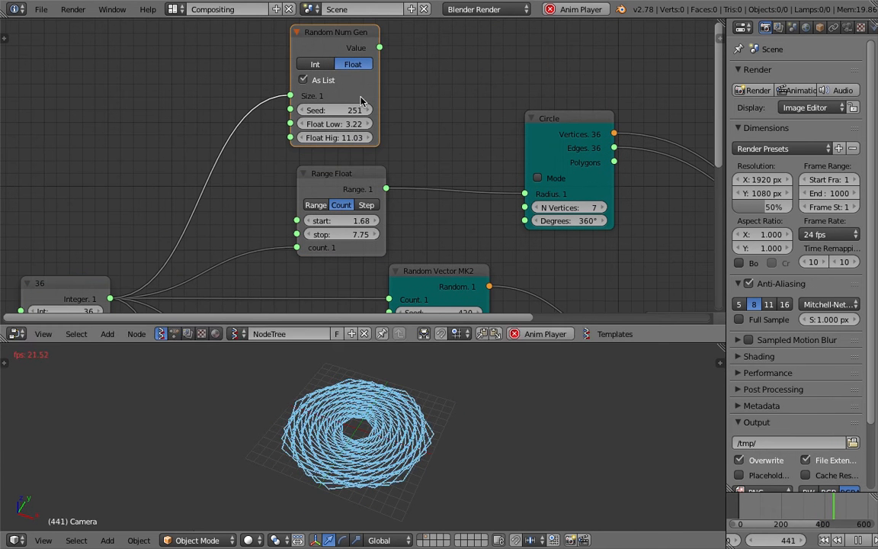
left_click_drag(304, 174, 254, 173)
left_click_drag(328, 45, 286, 55)
Step: Add a Switch node between the two number generators and the Circle node, and save the file
middle_click_drag(362, 114, 331, 118)
key("ctrl+a")
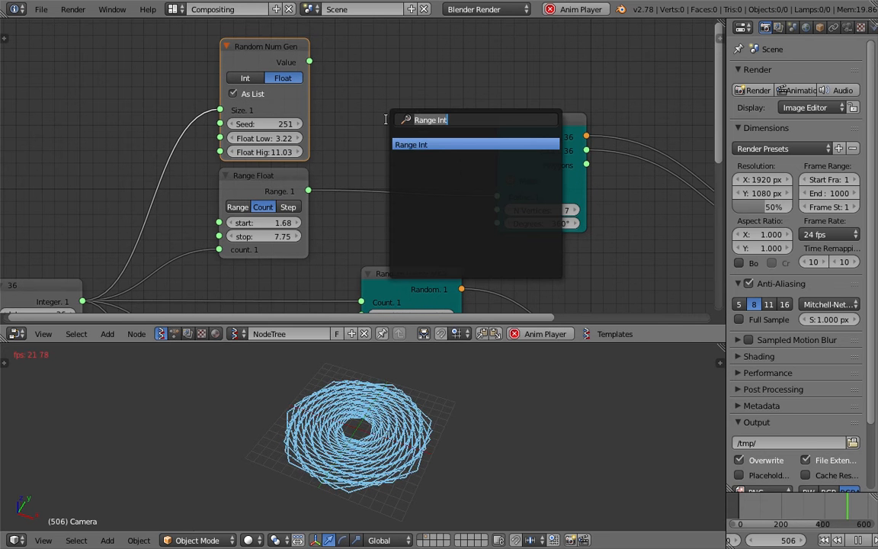
type("swi")
key("Return")
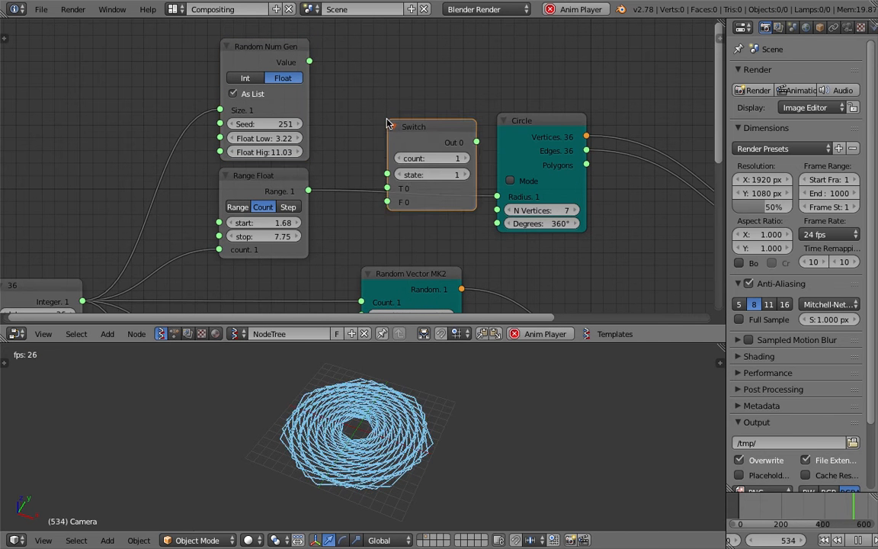
left_click(361, 85)
key("ctrl+s")
left_click(362, 84)
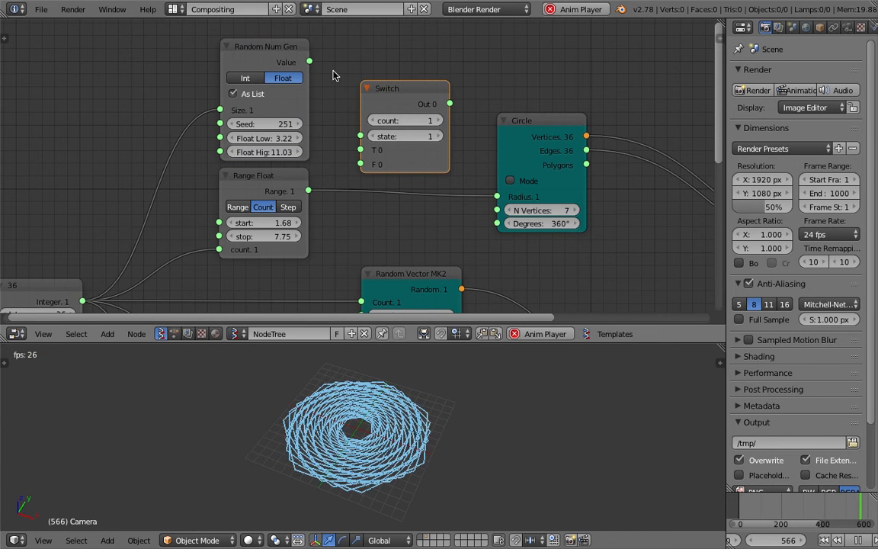
Step: Wire Random Num Gen to the Switch's T input, Range Float to its F input, and its output to the Circle's Radius
left_click_drag(309, 61, 360, 150)
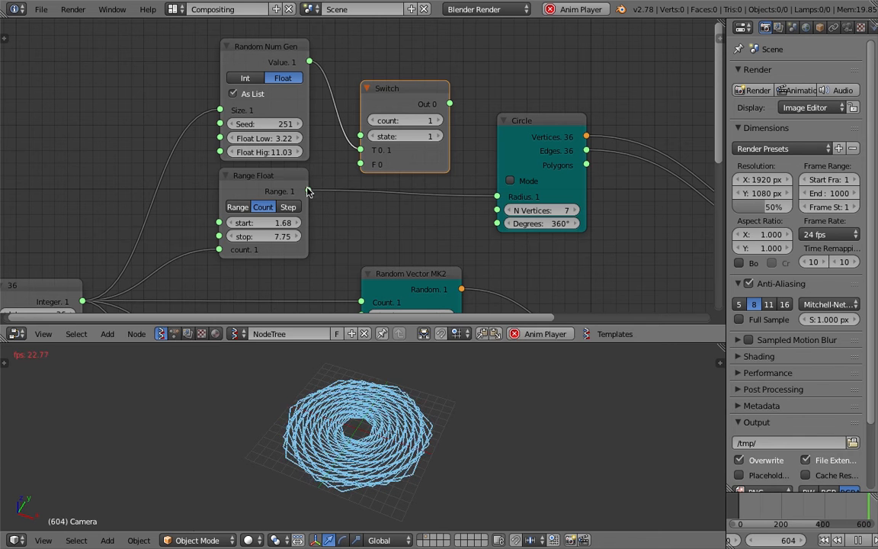
left_click_drag(309, 191, 360, 164)
left_click_drag(450, 104, 497, 196)
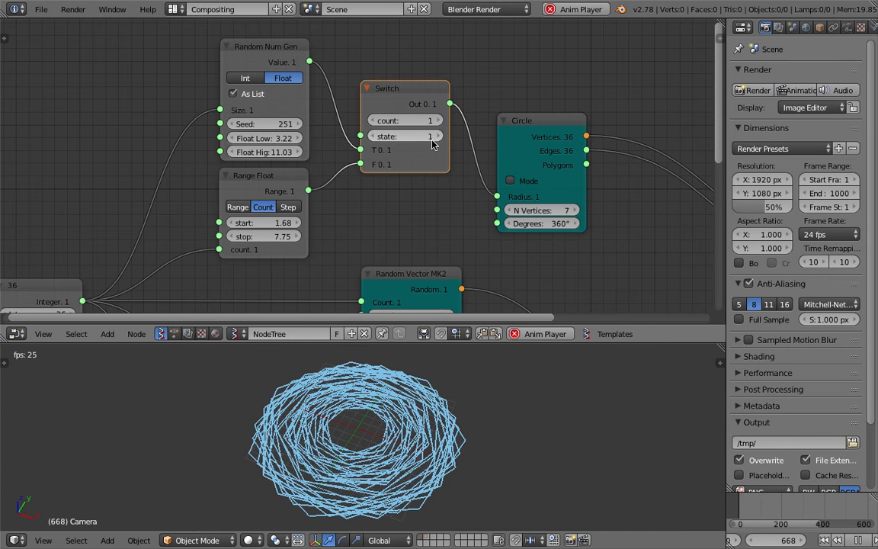
Step: Set the Switch node's state to 0, toggling it to 1 and back to compare both radius sources
left_click_drag(409, 137, 385, 136)
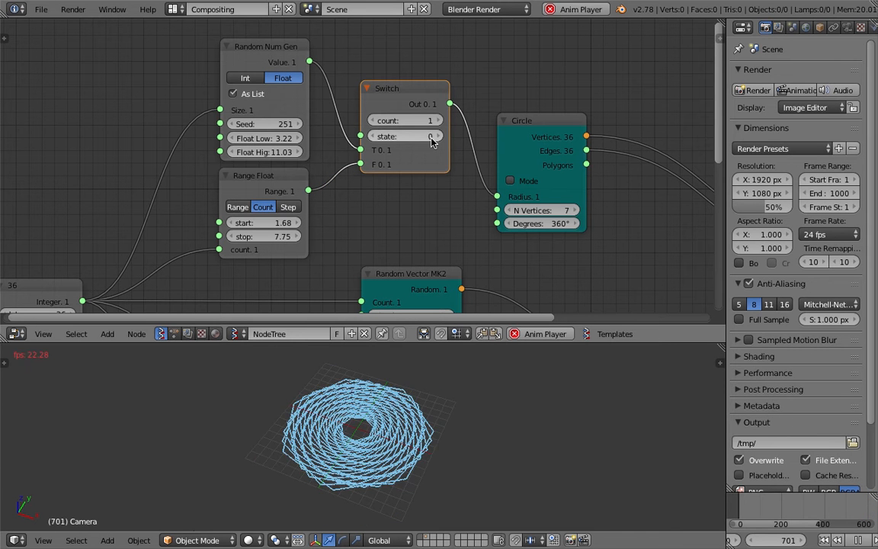
middle_click_drag(441, 389, 442, 446)
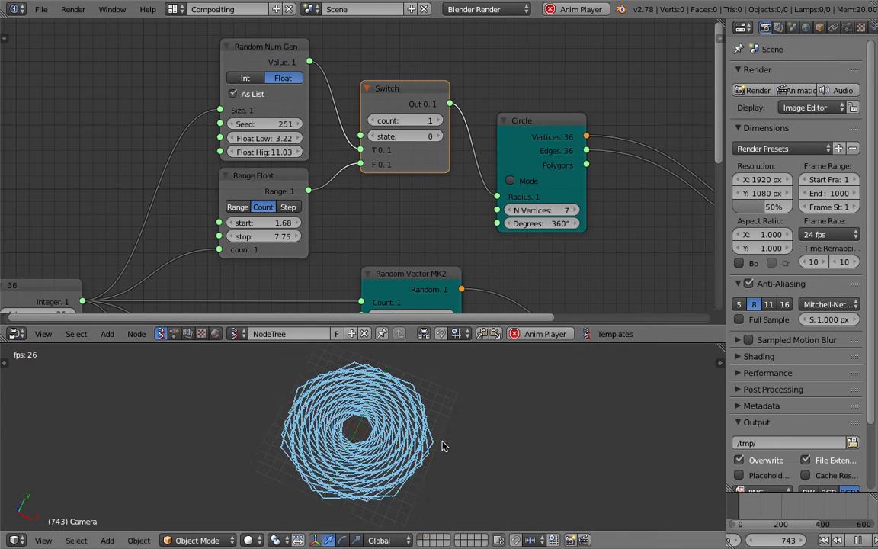
left_click(434, 136)
left_click(374, 137)
Step: Set the Range Float node's start to 4.20 and stop to 19.75
middle_click_drag(308, 182, 322, 165)
left_click(309, 175)
scroll(309, 175, "down", 1)
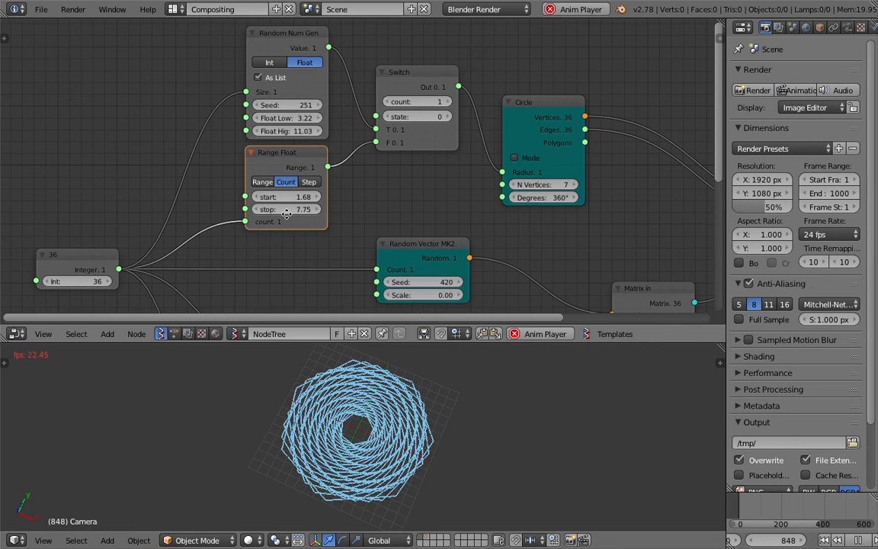
middle_click_drag(288, 230, 347, 168)
left_click_drag(346, 152, 565, 153)
key("ctrl+s")
left_click_drag(343, 141, 365, 141)
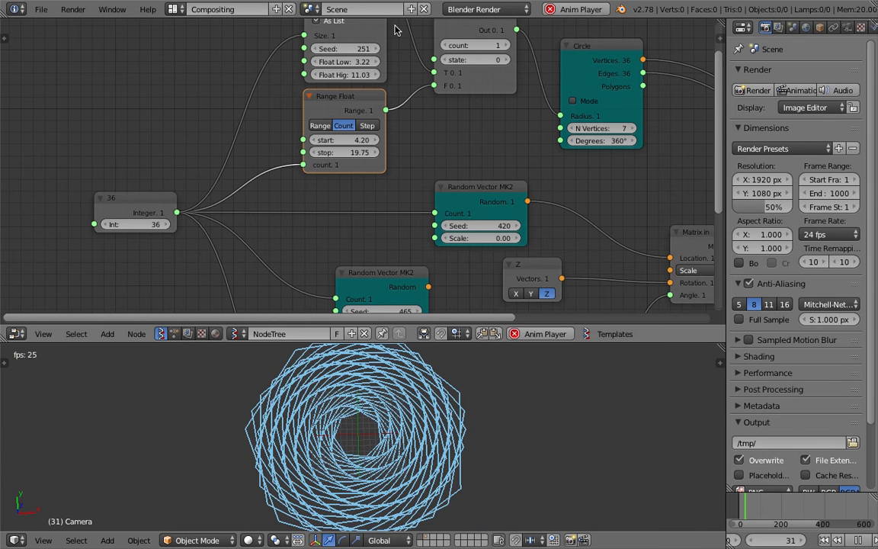
Step: Set the Circle node's N Vertices to 3 and save over the existing blend file
left_click_drag(602, 128, 573, 129)
scroll(633, 129, "up", 3, "ctrl")
middle_click_drag(581, 246, 524, 194)
key("ctrl+s")
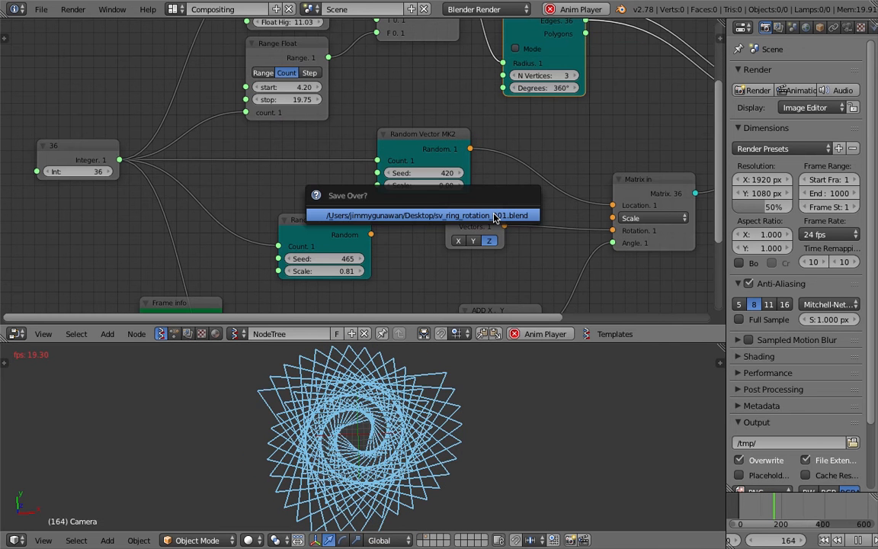
left_click(494, 215)
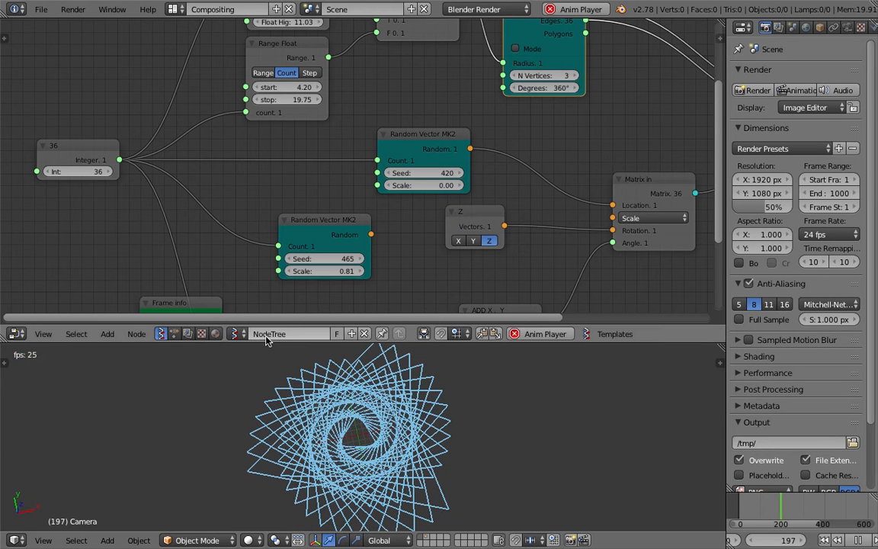
Step: Enlarge the 3D view and save the project as a new file with an incremented version number
left_click_drag(268, 341, 268, 272)
key("Home")
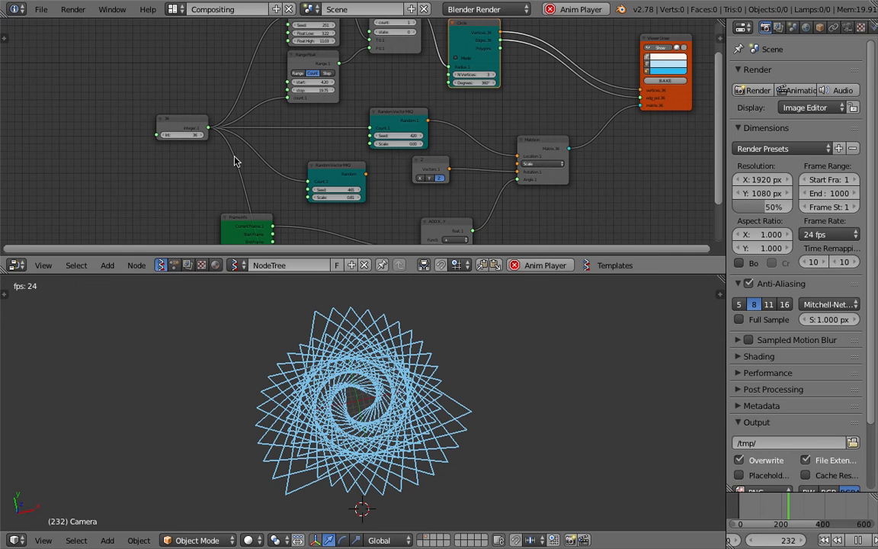
left_click(41, 9)
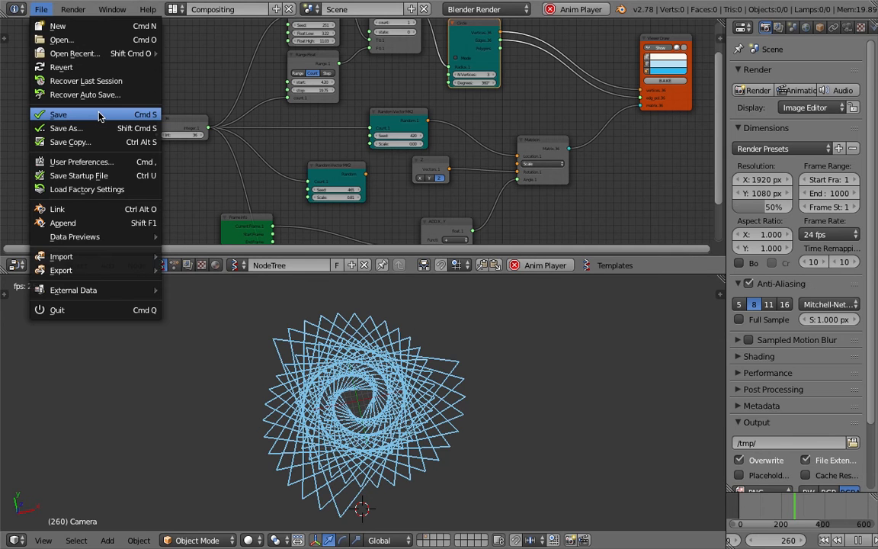
left_click(98, 116)
key("KP_Add")
left_click(800, 46)
Step: Move the Z vector node aside and connect the Random Vector node with seed 465 to Matrix in's Rotation instead
middle_click_drag(556, 124, 496, 124)
scroll(443, 147, "up", 3)
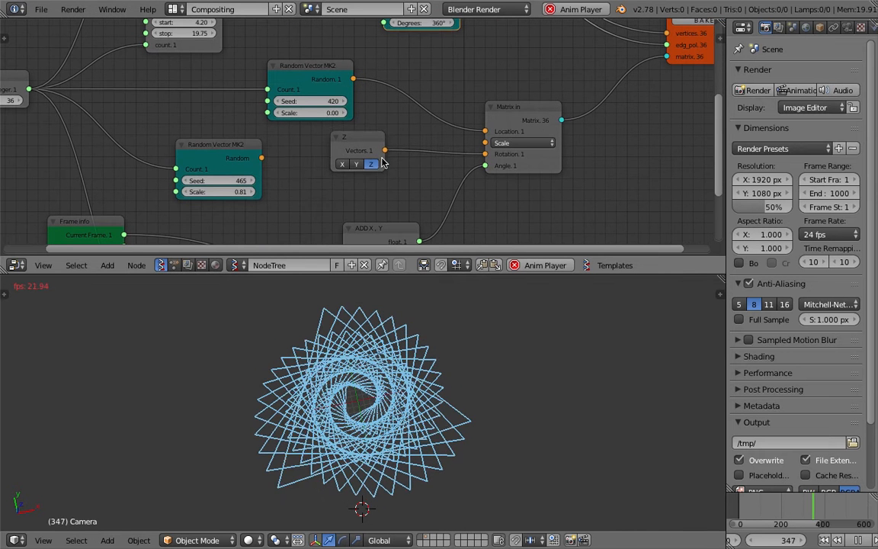
left_click_drag(384, 163, 355, 187)
left_click_drag(262, 158, 484, 154)
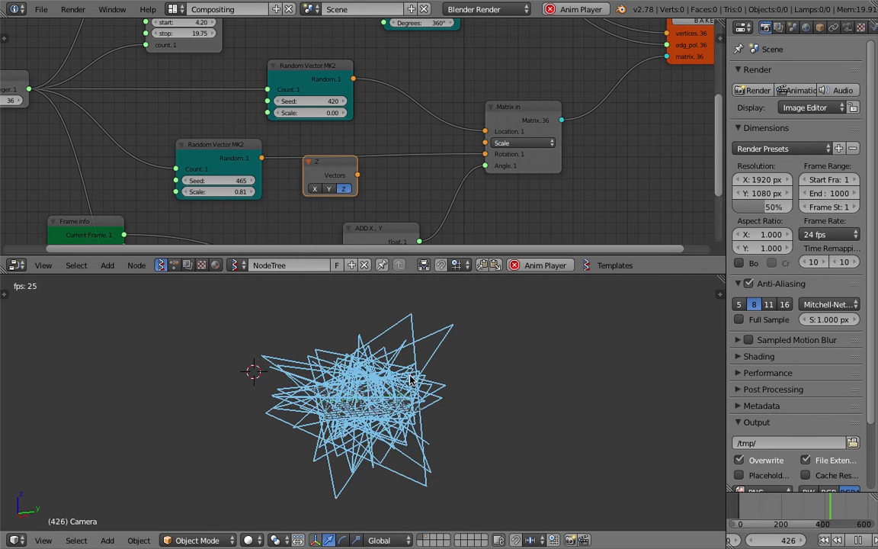
Step: Raise the Circle node's N Vertices to 24
middle_click_drag(433, 68, 406, 220)
left_click(423, 166)
left_click(423, 165)
left_click(423, 166)
left_click(423, 165)
left_click(424, 165)
left_click(423, 166)
left_click(423, 165)
left_click(409, 167)
type("24")
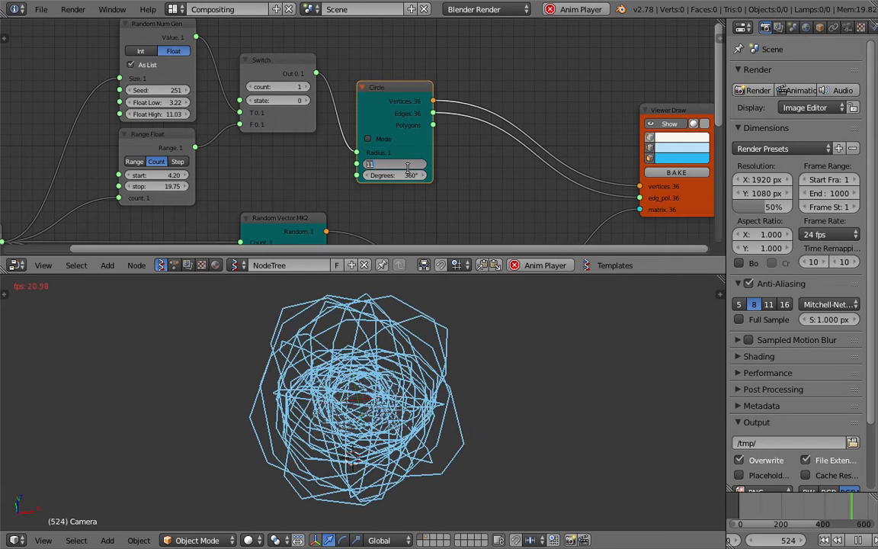
key("Return")
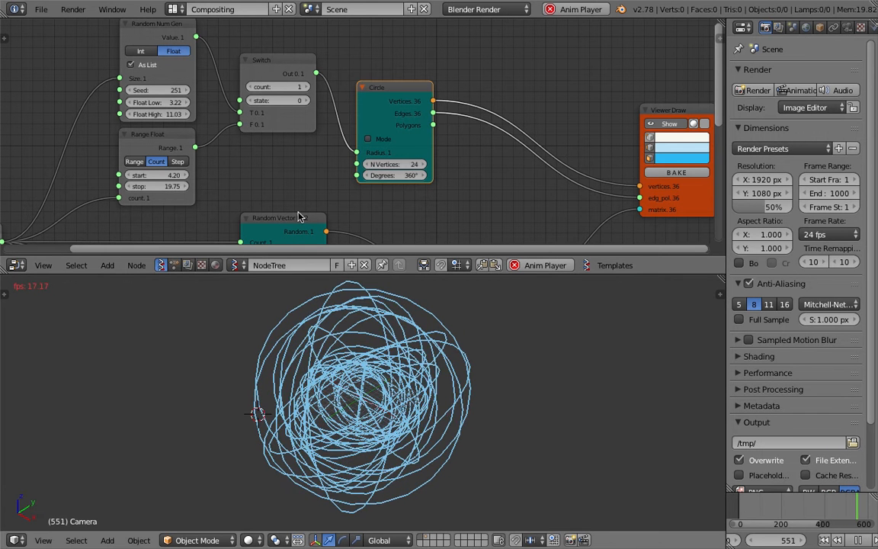
Step: Set the integer node that drives the ring count to 20
middle_click_drag(299, 216, 545, 169)
middle_click_drag(221, 169, 309, 134)
left_click(293, 170)
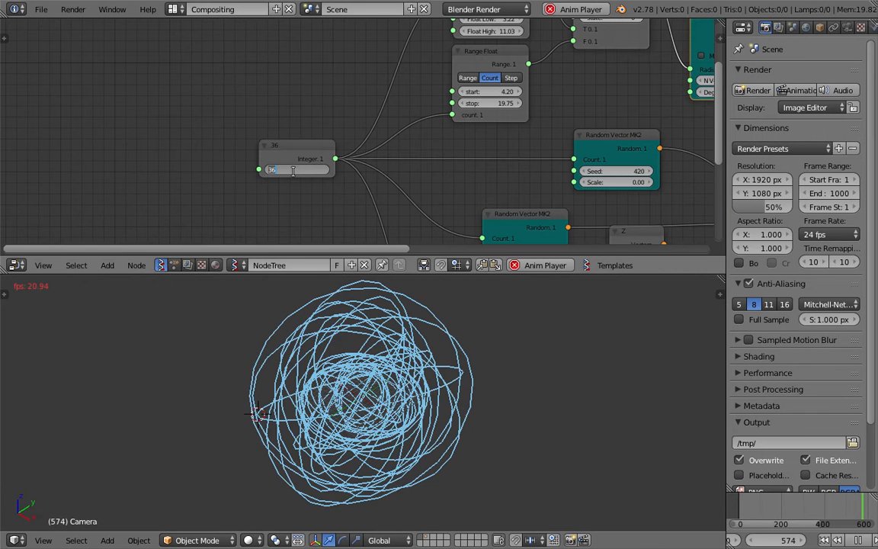
type("20")
key("Return")
middle_click_drag(543, 56, 369, 143)
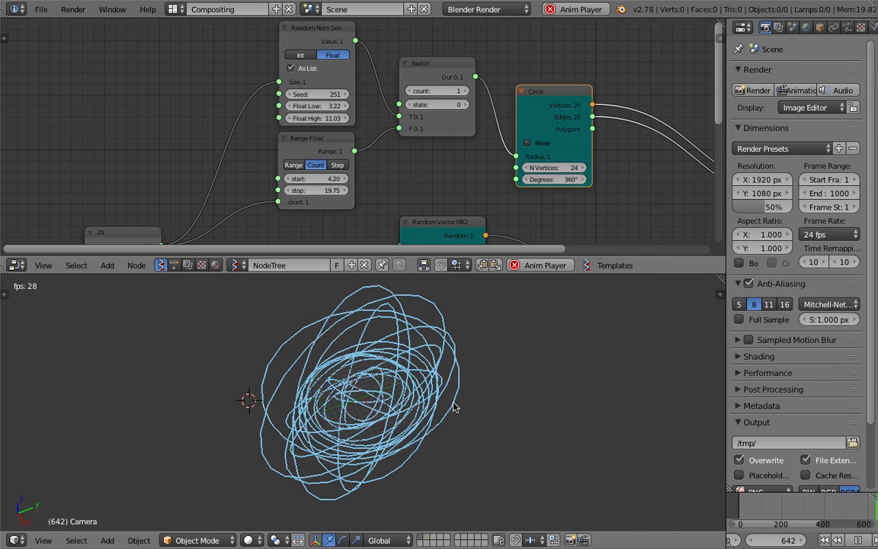
Step: Move the Frame info and Range Int nodes farther away from the ADD X, Y node
middle_click_drag(479, 200, 410, 74)
scroll(442, 151, "down", 4)
middle_click_drag(361, 231, 388, 176)
scroll(388, 190, "up", 2)
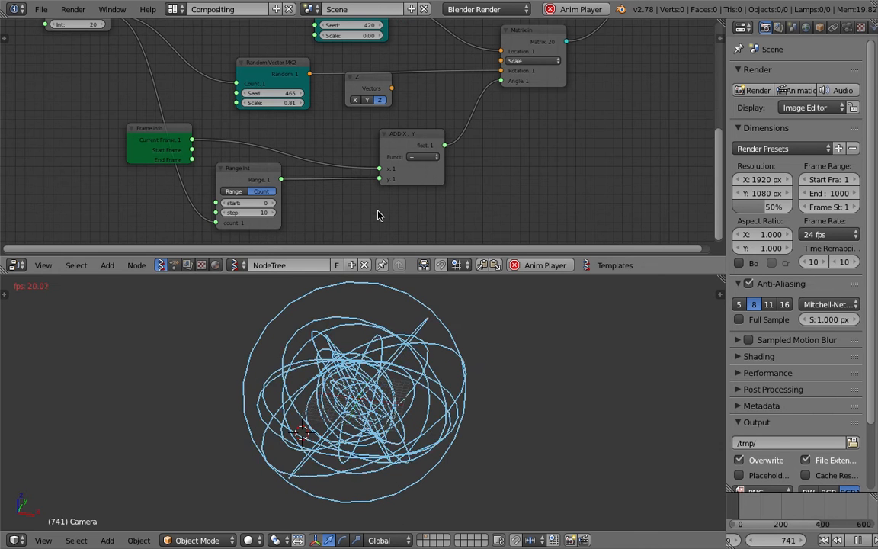
left_click_drag(414, 142, 421, 140)
left_click_drag(155, 139, 78, 147)
key("ctrl+s")
left_click(39, 146)
left_click_drag(229, 175, 134, 188)
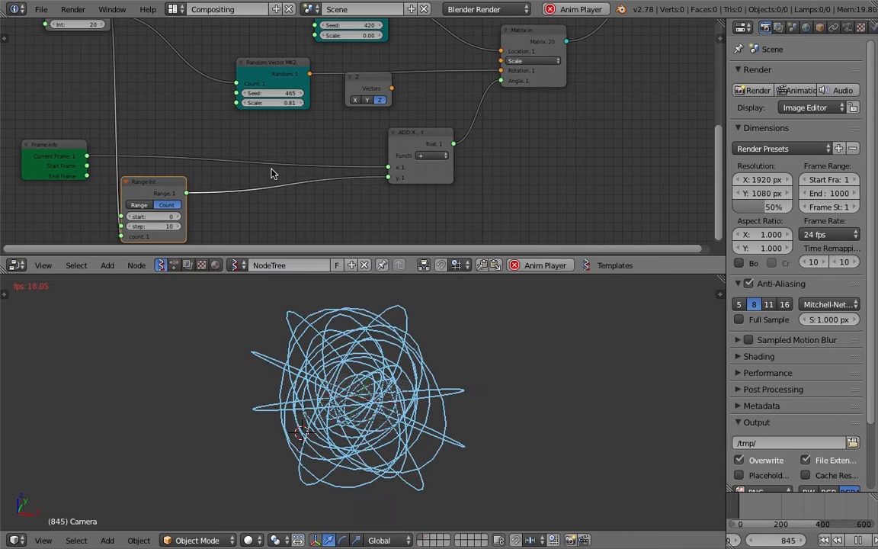
Step: Bring the ADD X, Y and Range Int nodes closer together and move Frame info farther away from them
left_click_drag(426, 133, 330, 134)
middle_click_drag(331, 134, 335, 130)
left_click_drag(175, 165, 227, 185)
left_click_drag(332, 137, 338, 137)
middle_click_drag(338, 137, 427, 109)
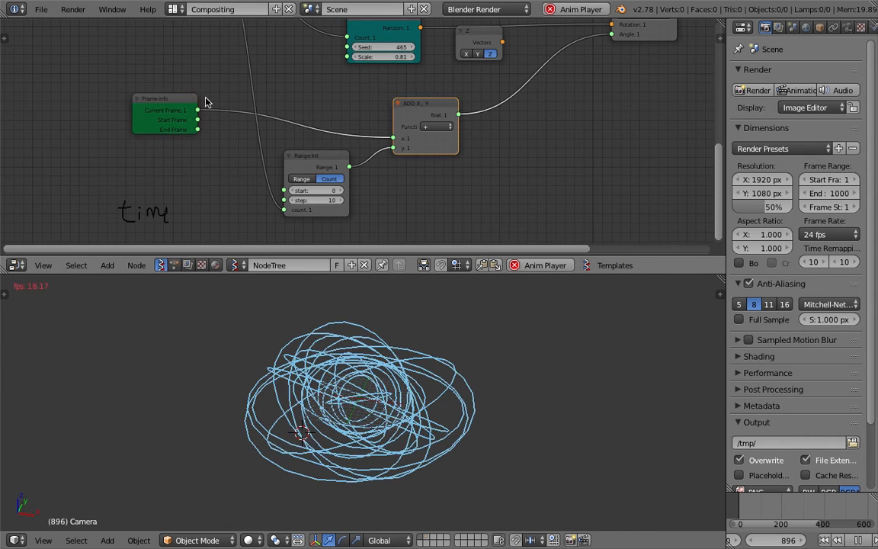
left_click_drag(204, 101, 140, 99)
scroll(418, 115, "up", 1)
middle_click_drag(418, 115, 507, 90)
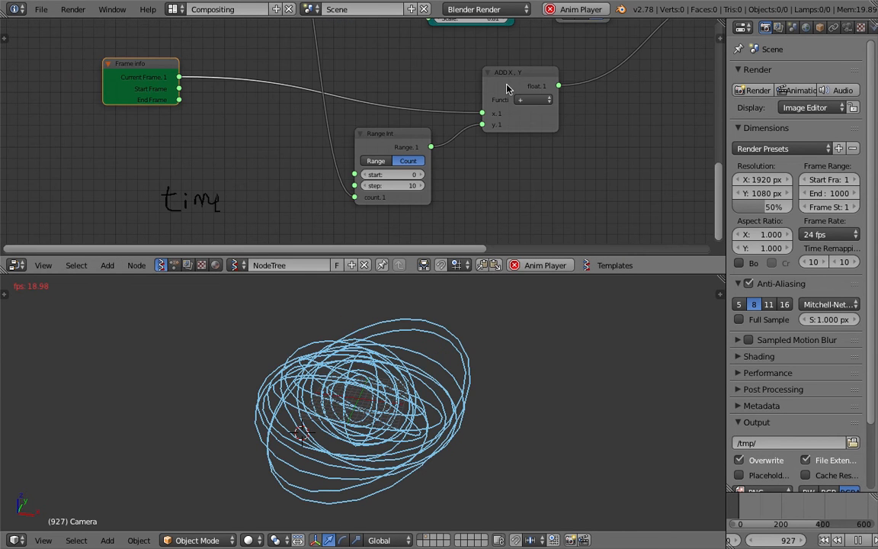
Step: Set the Range Int node's start to -56 and step to 25
left_click(511, 103)
scroll(511, 95, "up", 1)
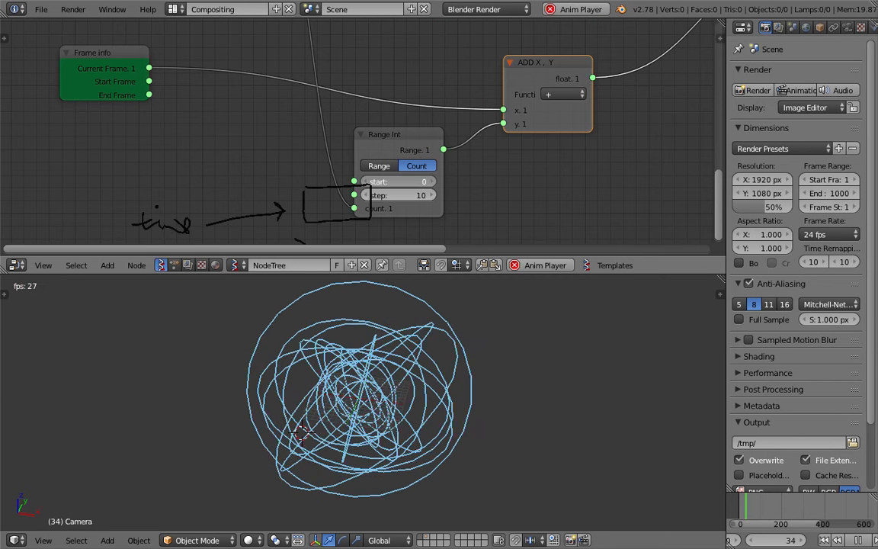
left_click_drag(419, 181, 442, 195)
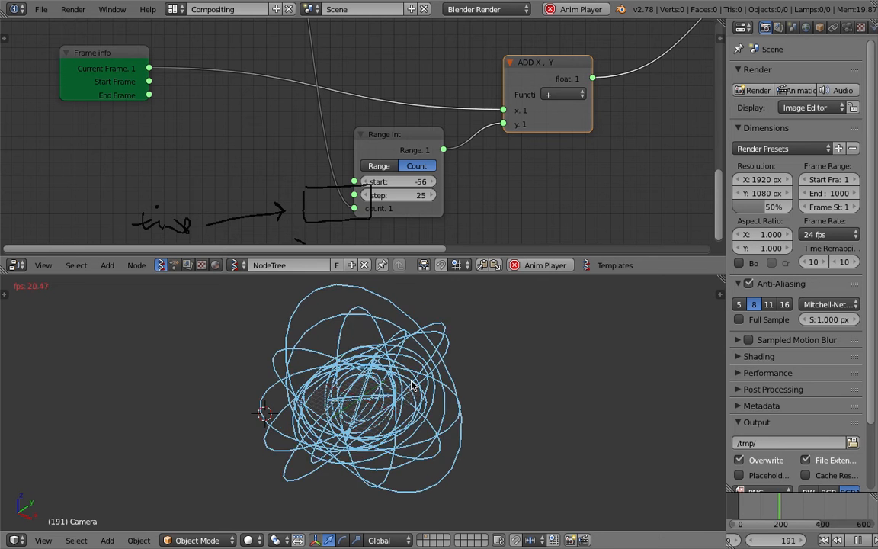
Step: Remove the grease pencil layer holding the handwritten time annotation from the node editor
scroll(395, 178, "down", 1)
middle_click_drag(395, 178, 372, 175)
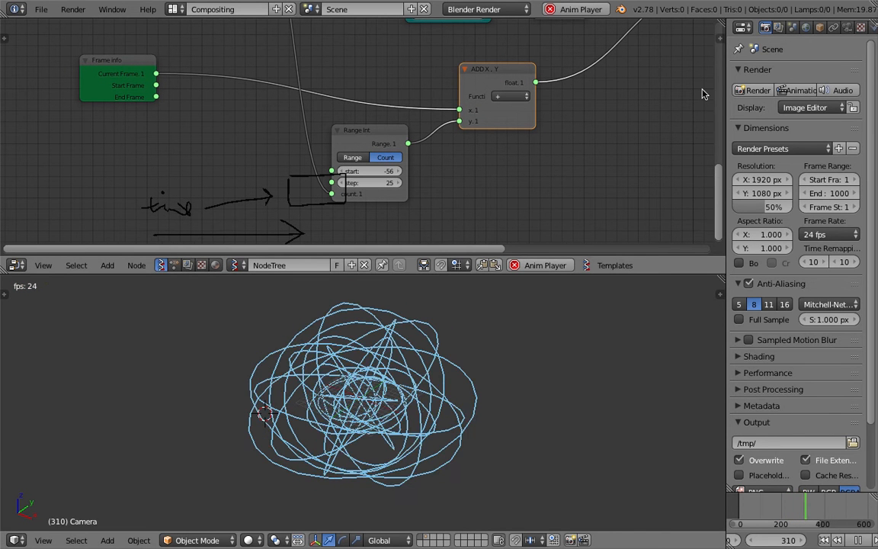
key("n")
scroll(665, 180, "down", 5)
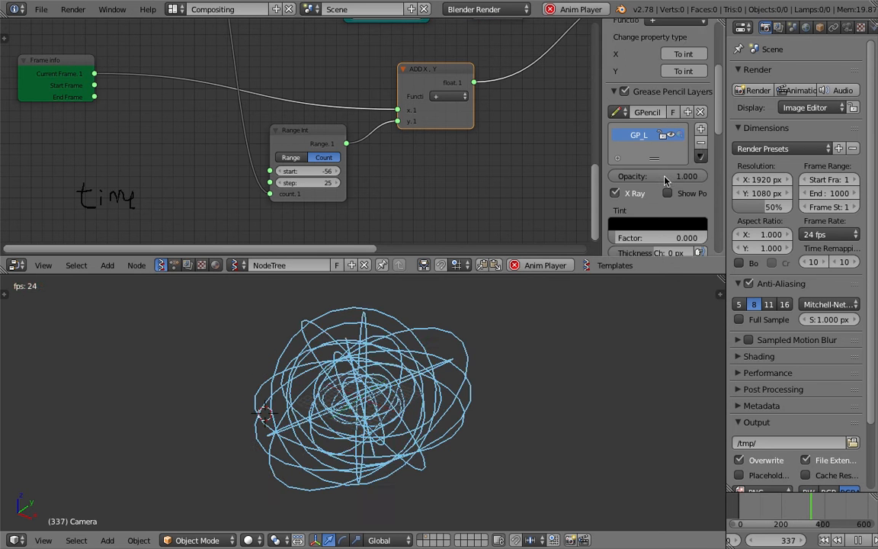
scroll(665, 180, "down", 1)
left_click(701, 116)
key("n")
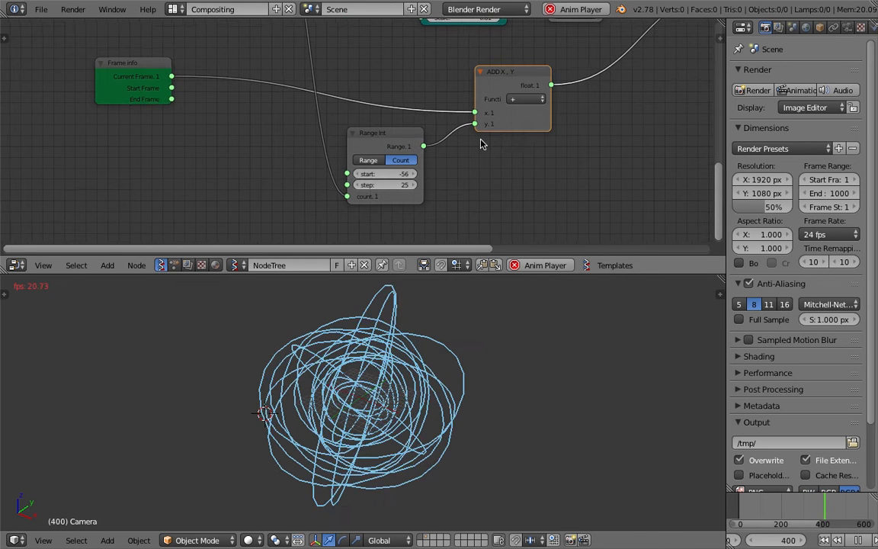
Step: Set the Range Int node's step to 52 and save the file
scroll(379, 161, "up", 1)
left_click_drag(409, 196, 429, 195)
key("ctrl+s")
left_click(411, 202)
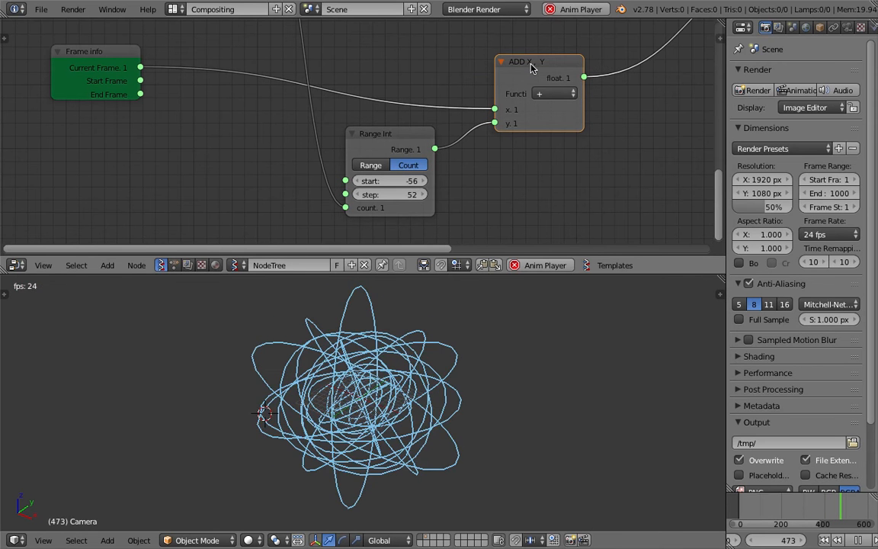
Step: Duplicate the ADD X, Y node and insert the copy into the link between Frame info and the original
key("shift+d")
left_click(201, 85)
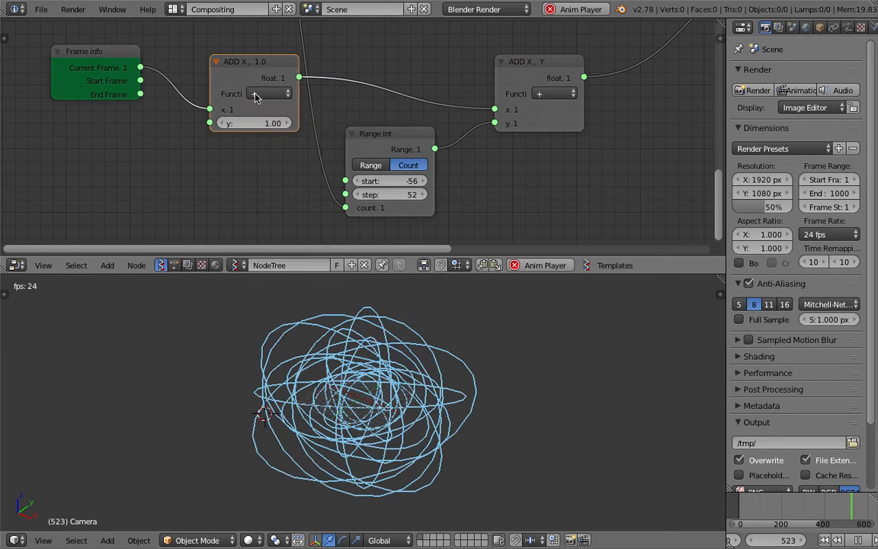
Step: Change the duplicated math node's function to multiplication (*)
left_click(270, 93)
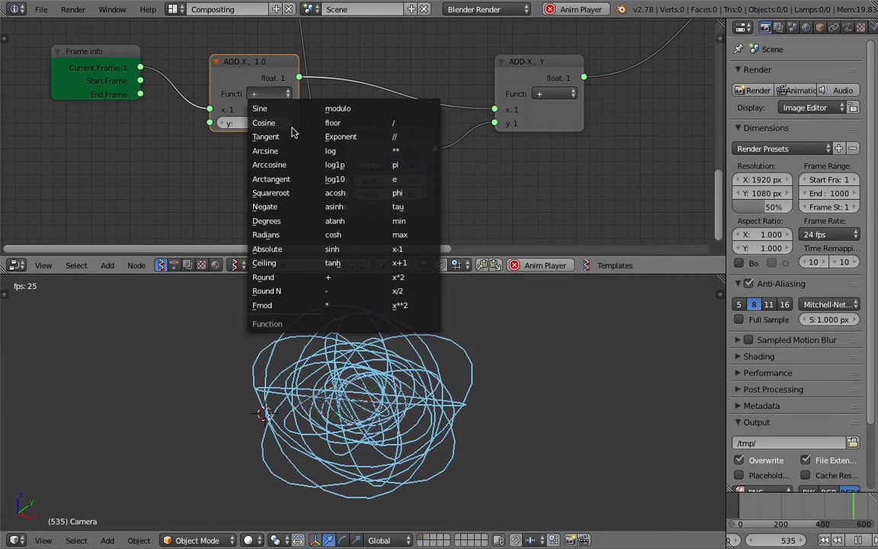
left_click(347, 305)
Step: Try a duplicate of the Range Int node as the multiply node's y input, and delete it again
left_click(401, 141)
key("shift+d")
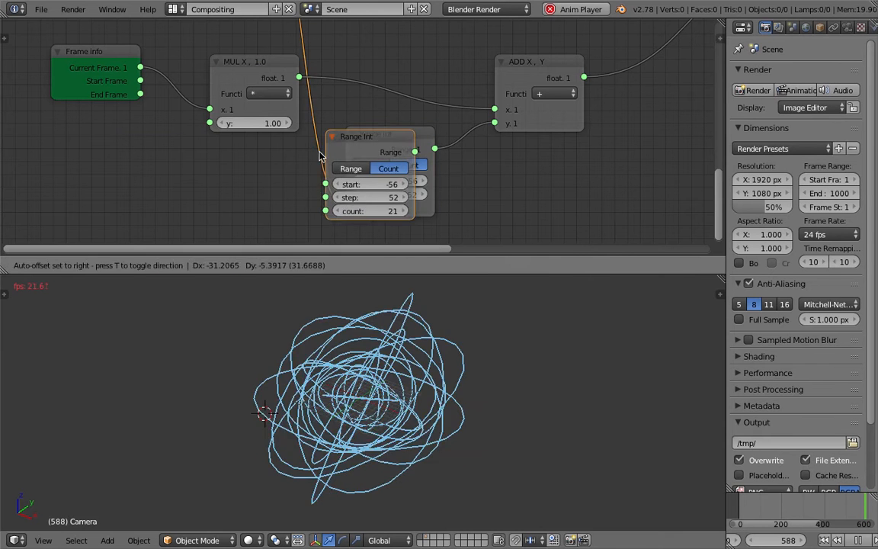
left_click(169, 153)
left_click_drag(202, 159, 210, 123)
middle_click_drag(235, 150, 320, 161)
left_click_drag(197, 72, 124, 77)
left_click_drag(244, 160, 112, 147)
middle_click_drag(197, 182, 257, 180)
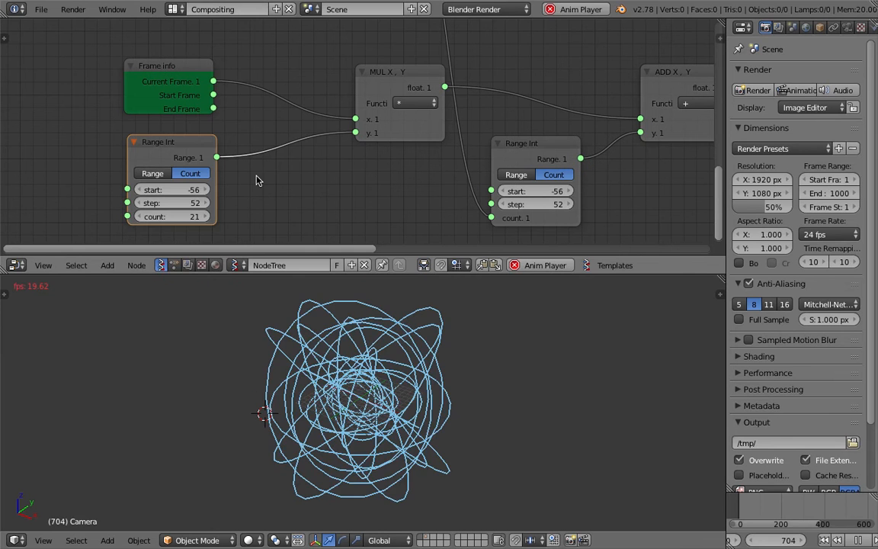
key("x")
Step: Add a Random Num Gen node below the Frame info node
key("shift+a")
left_click(221, 153)
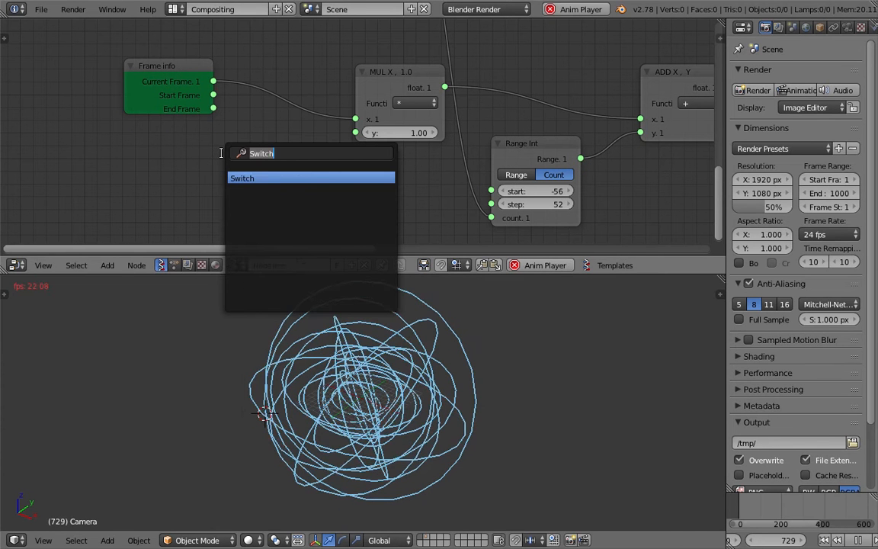
type("random")
key("Down")
key("Down")
key("Down")
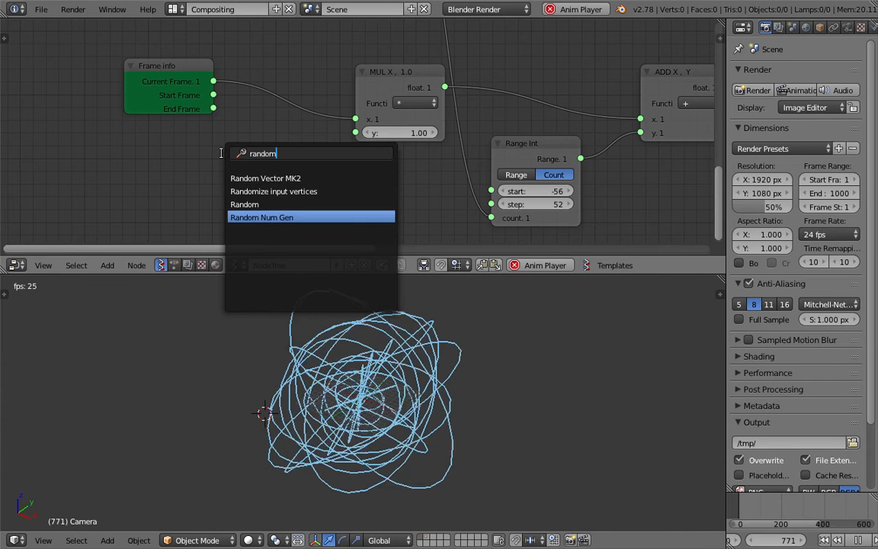
key("Return")
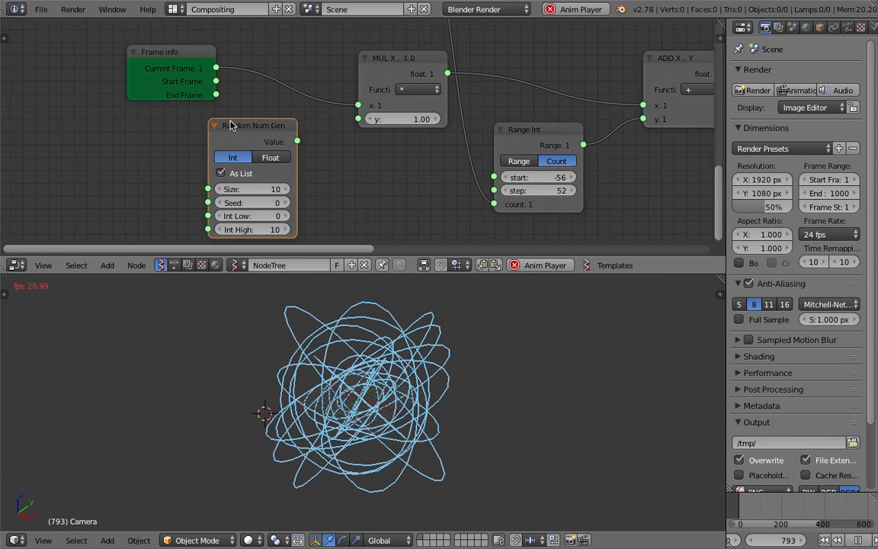
left_click(232, 124)
Step: Connect the shared integer node's output to the Random Num Gen node's Size input and move the Frame info node farther away
scroll(214, 149, "down", 1)
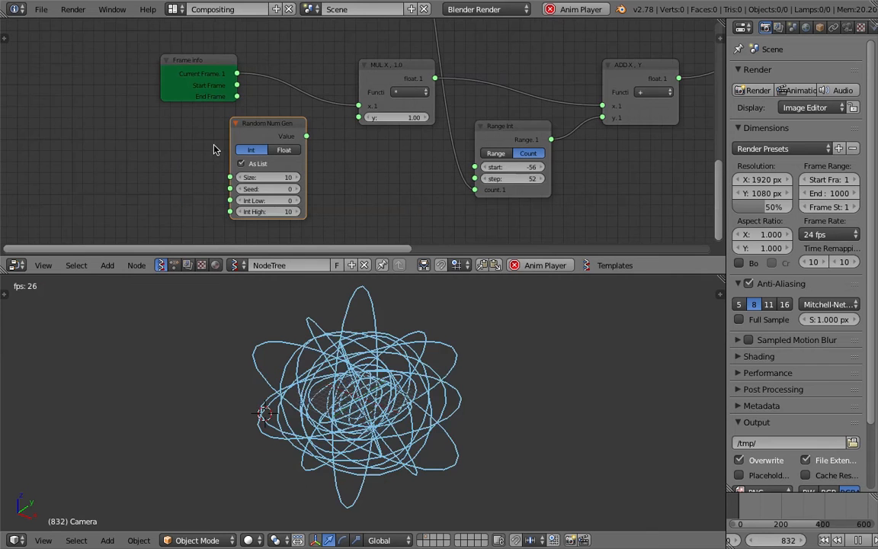
scroll(301, 150, "down", 2)
middle_click_drag(400, 44, 398, 72)
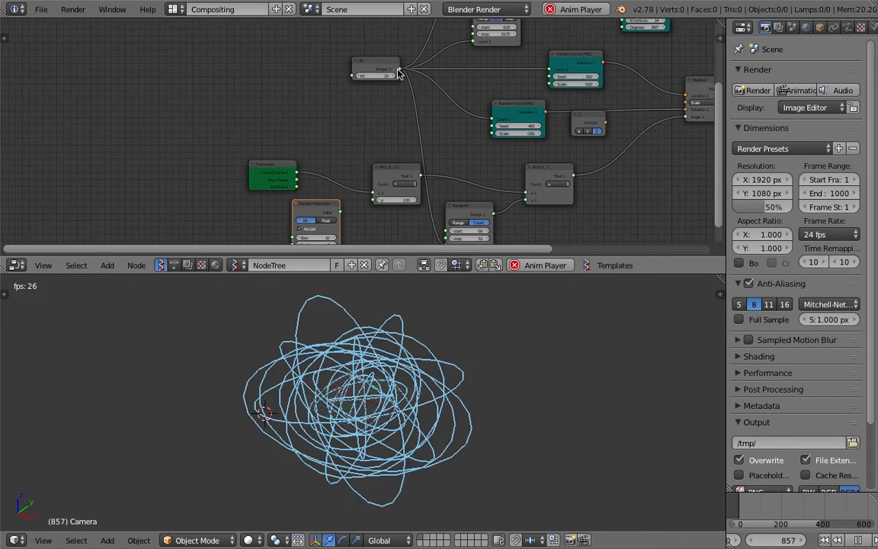
left_click_drag(399, 70, 293, 237)
left_click_drag(272, 166, 156, 163)
Step: Connect the Random Num Gen node's Value output to the multiply node's y input
scroll(143, 153, "up", 1)
middle_click_drag(144, 154, 178, 92)
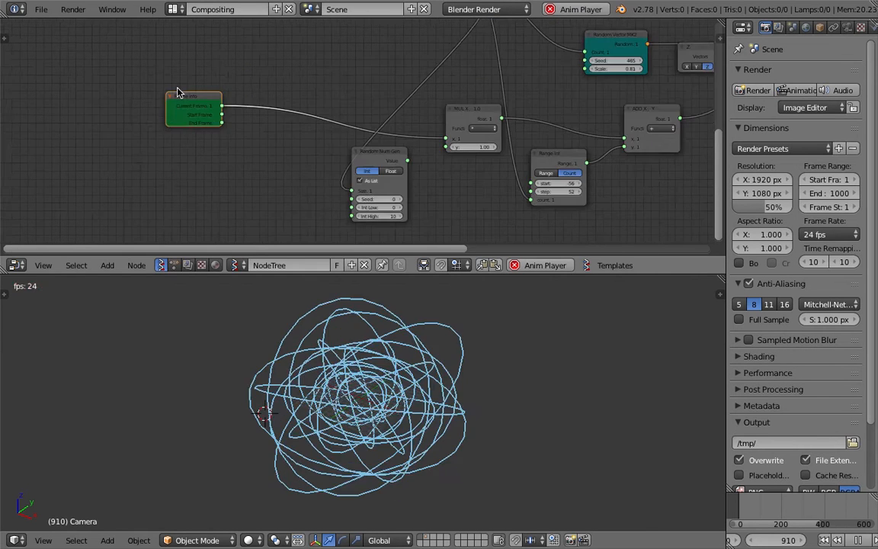
scroll(177, 114, "up", 1)
scroll(198, 113, "up", 1)
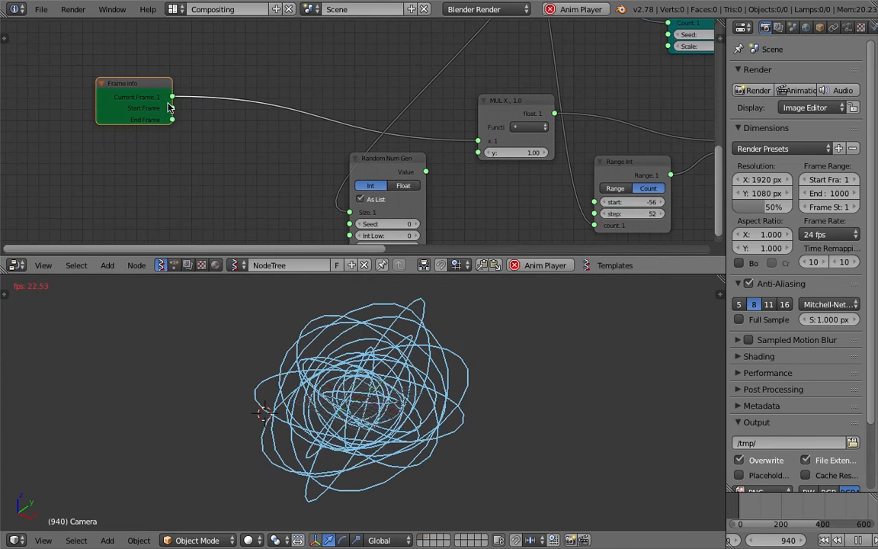
scroll(168, 108, "up", 1)
middle_click_drag(685, 133, 581, 125)
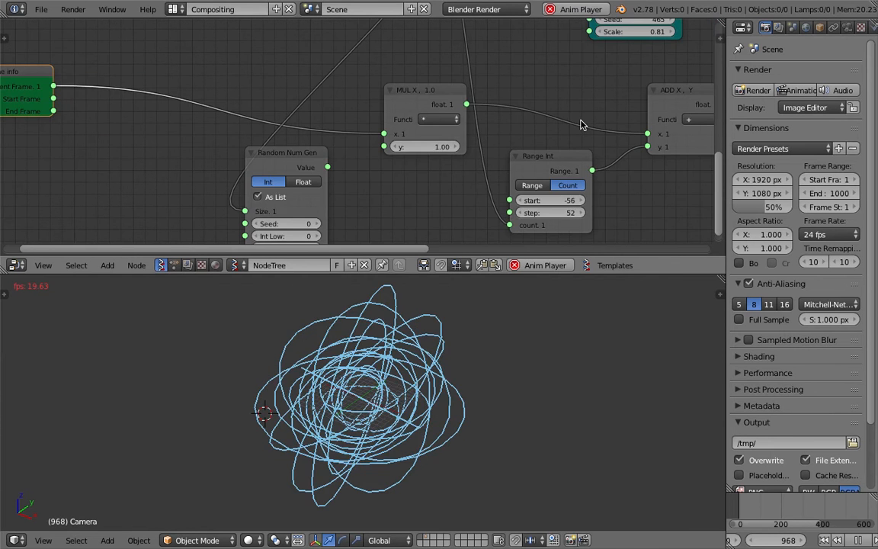
scroll(595, 123, "down", 2)
scroll(641, 119, "up", 1)
middle_click_drag(316, 160, 384, 134)
left_click_drag(383, 134, 450, 120)
Step: Set the Random Num Gen node's Int Low to -1 and Int High to 1
left_click(357, 209)
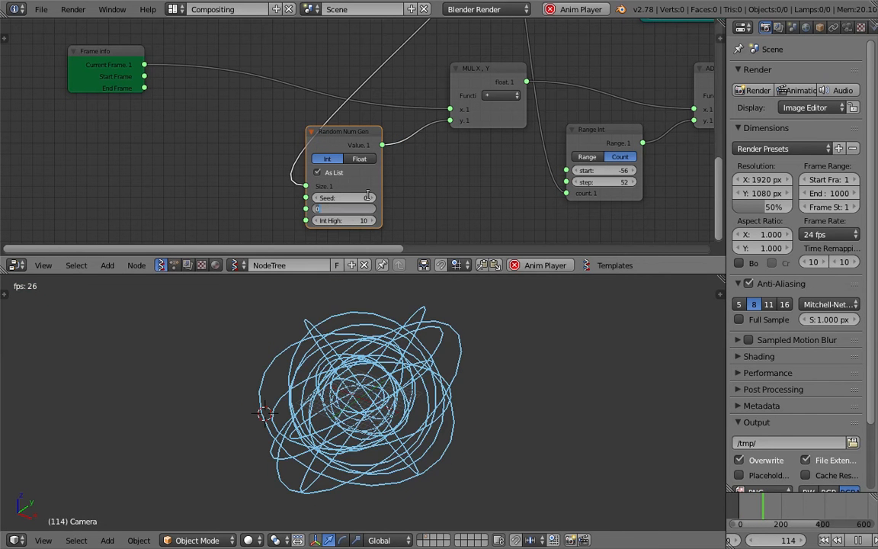
type("-1")
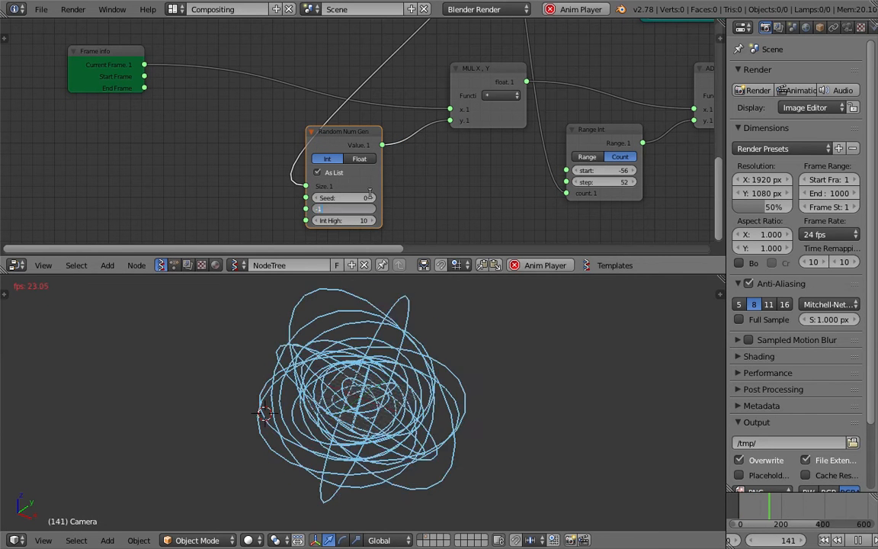
key("Tab")
type("1")
key("Return")
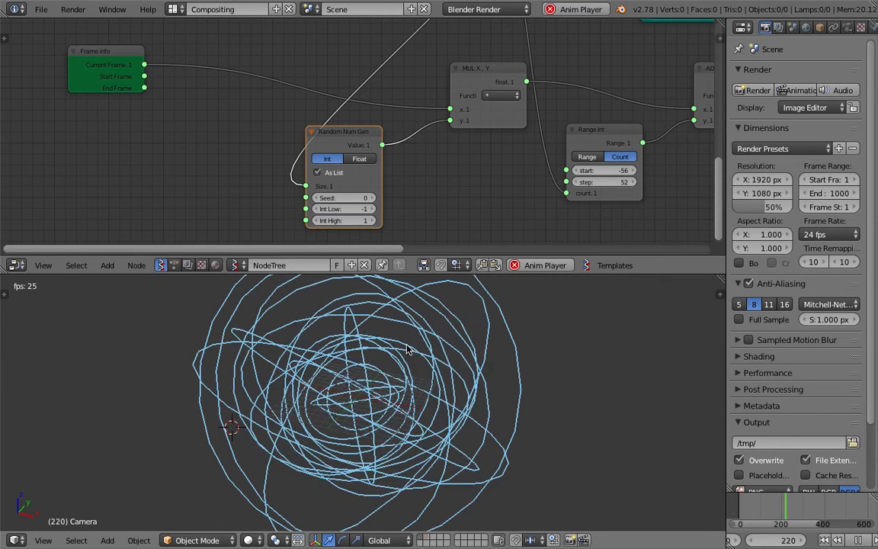
Step: Set the Random Num Gen node's seed to 8 and save the file
left_click_drag(351, 197, 381, 198)
middle_click_drag(444, 335, 382, 371)
scroll(382, 371, "down", 2)
key("ctrl+s")
left_click(383, 368)
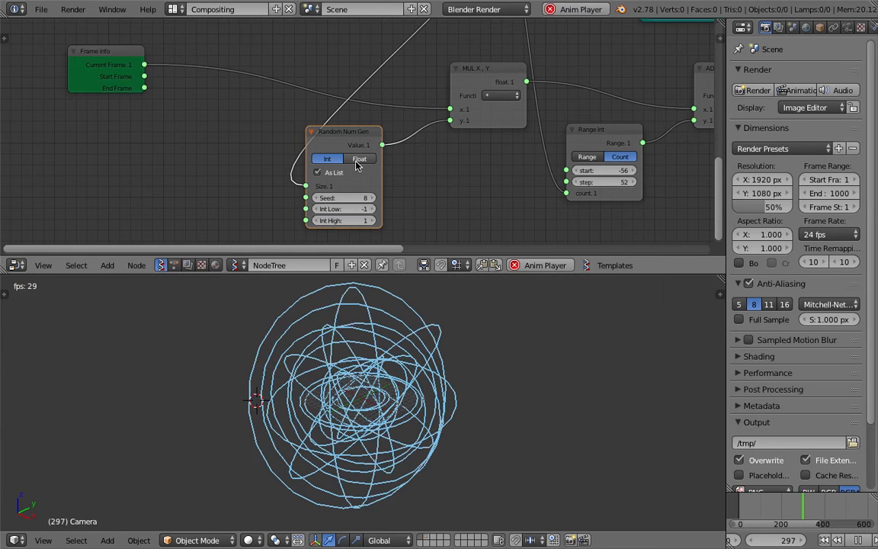
Step: Switch the Random Num Gen node to Float, with Float Low at -2.76 and Float High at 2.98
left_click(359, 159)
left_click_drag(359, 208, 228, 208)
left_click_drag(352, 220, 503, 220)
left_click_drag(344, 208, 264, 208)
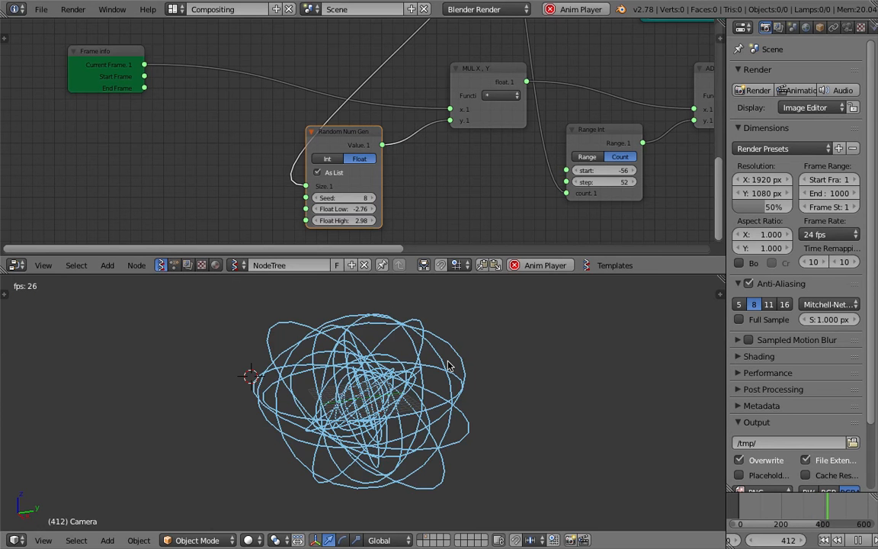
scroll(447, 365, "up", 2)
middle_click_drag(448, 365, 385, 407)
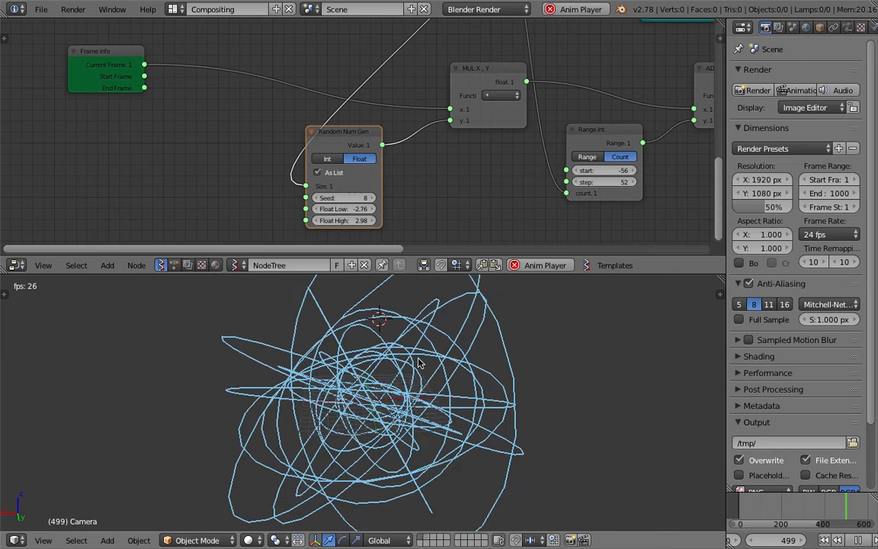
Step: Widen the random range to Float Low -3.39 and Float High 3.82, and save the file
mouse_move(359, 208)
left_mouse_down()
mouse_move(339, 209)
mouse_move(354, 226)
left_mouse_up()
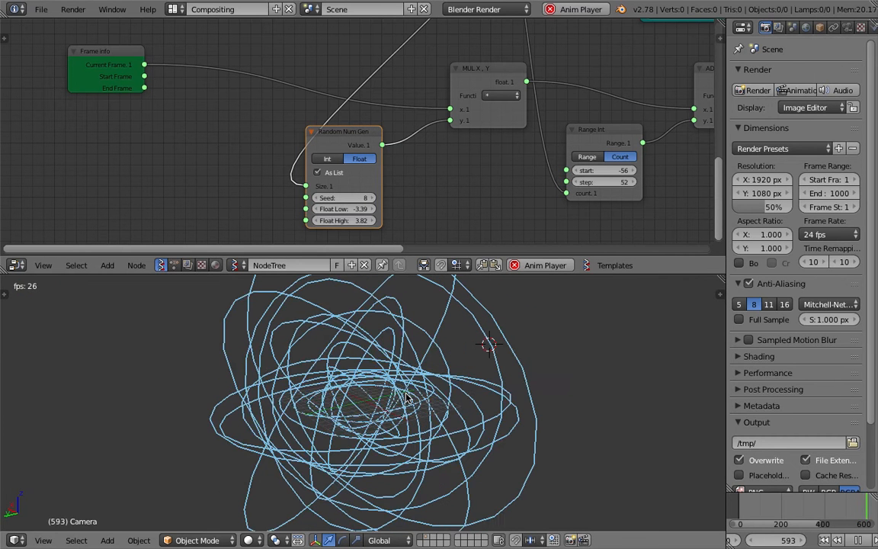
scroll(404, 397, "up", 6)
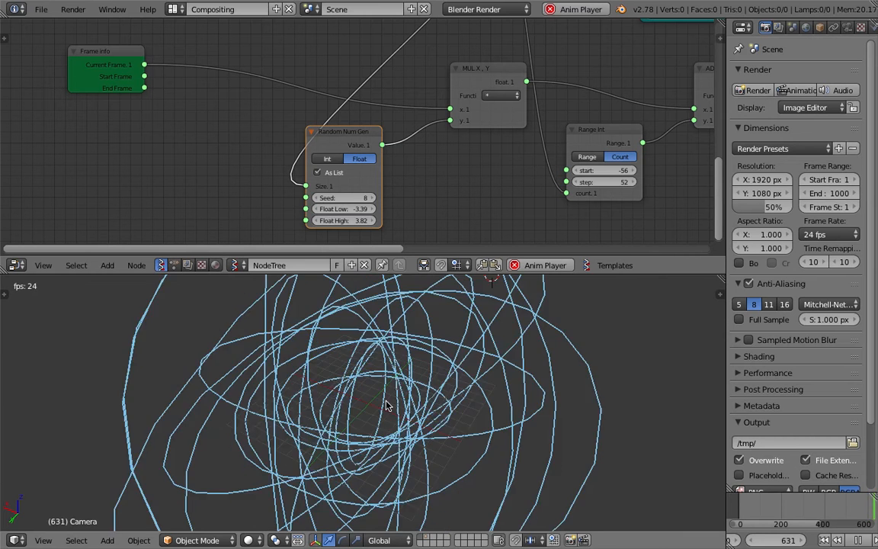
scroll(388, 405, "down", 4)
middle_click_drag(406, 407, 449, 396)
scroll(373, 408, "down", 4)
key("ctrl+s")
left_click(447, 392)
Step: Set the seed of the Random Num Gen node feeding the multiply node to 159
left_click_drag(361, 201, 470, 290)
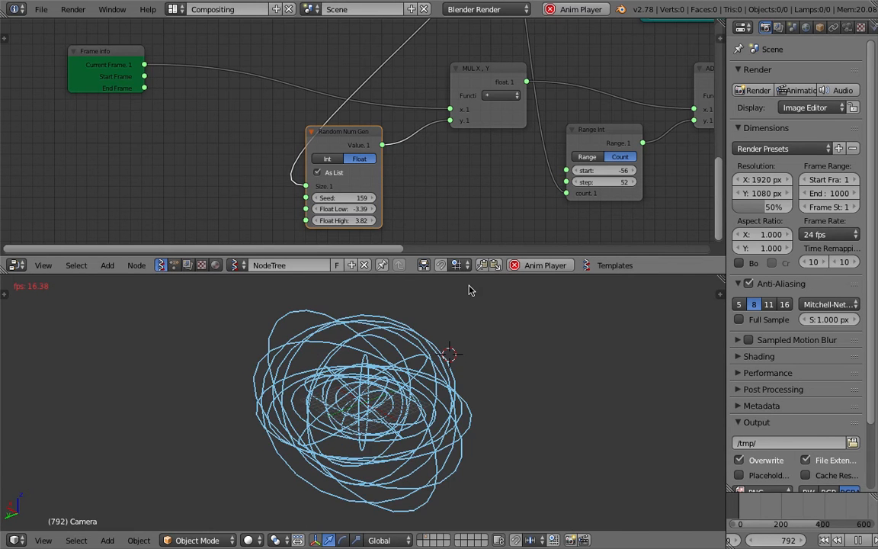
middle_click_drag(509, 465, 366, 420)
scroll(334, 106, "down", 4)
Step: Raise the shared integer node's value to 29 rings
middle_click_drag(328, 105, 327, 234)
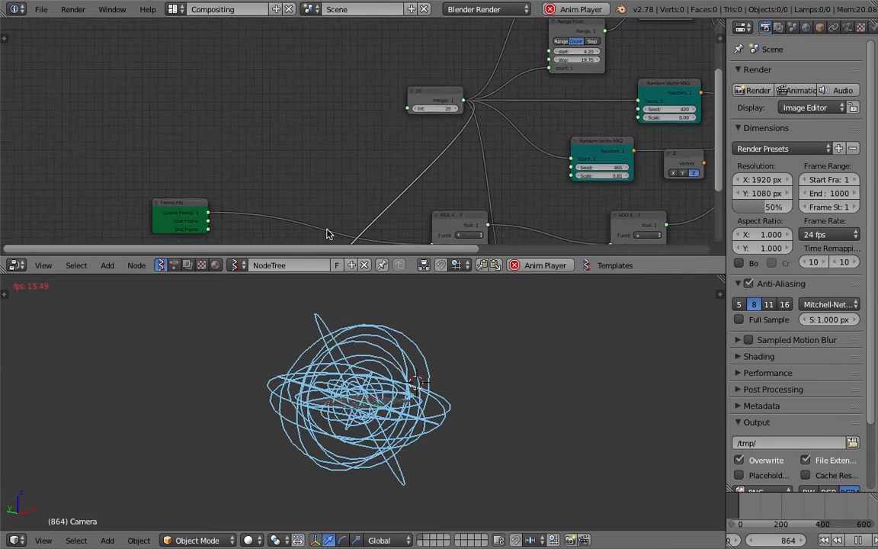
scroll(329, 149, "down", 4)
scroll(411, 102, "up", 7)
middle_click_drag(410, 102, 346, 200)
left_click_drag(343, 206, 251, 172)
middle_click_drag(247, 198, 254, 154)
mouse_move(255, 158)
left_mouse_down()
mouse_move(327, 158)
mouse_move(274, 157)
left_mouse_up()
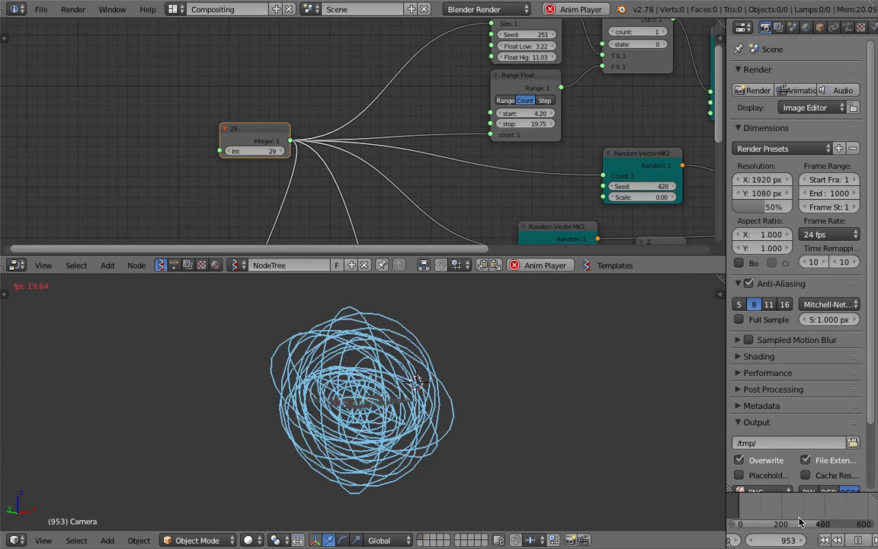
Step: Stop the animation playback and save the file under an incremented name
key("alt+a")
left_click(44, 10)
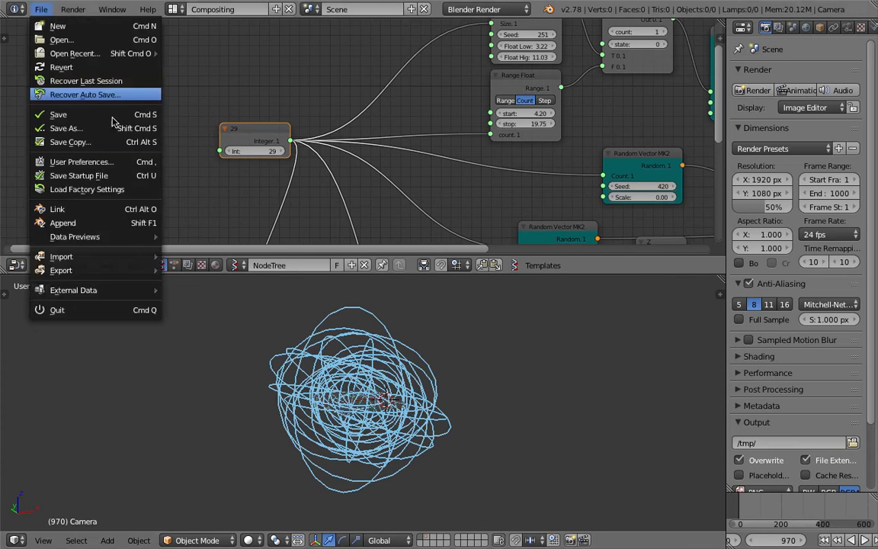
left_click(76, 123)
key("KP_Add")
left_click(808, 47)
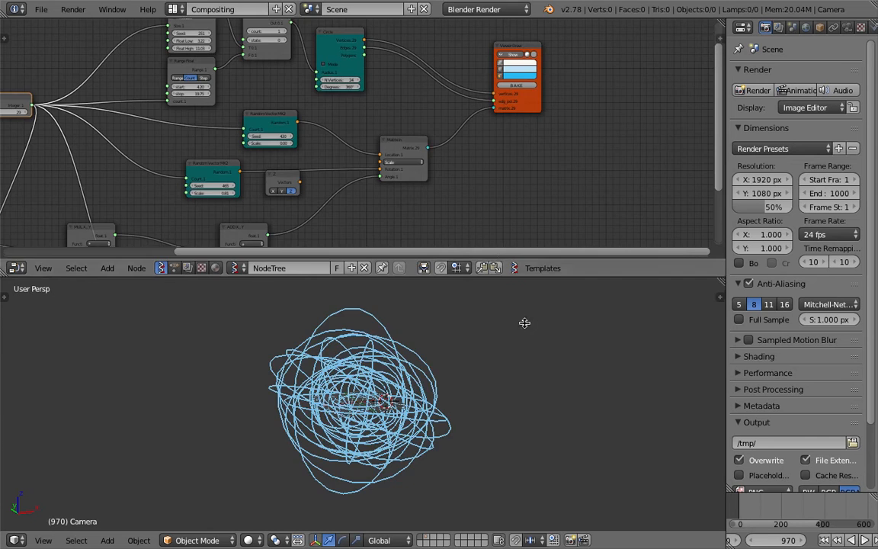
Step: Enlarge the node editor area and move the Viewer Draw node up to free space below it
left_click_drag(515, 276, 503, 416)
scroll(488, 290, "down", 2)
scroll(515, 198, "up", 1)
left_click_drag(551, 120, 560, 82)
scroll(570, 115, "up", 3)
middle_click_drag(557, 207, 449, 193)
Step: Add a Polyline Viewer node below the Viewer Draw node and save the file
key("shift+a")
left_click(451, 198)
type("poly")
key("Down")
key("Down")
key("Down")
key("Down")
key("Down")
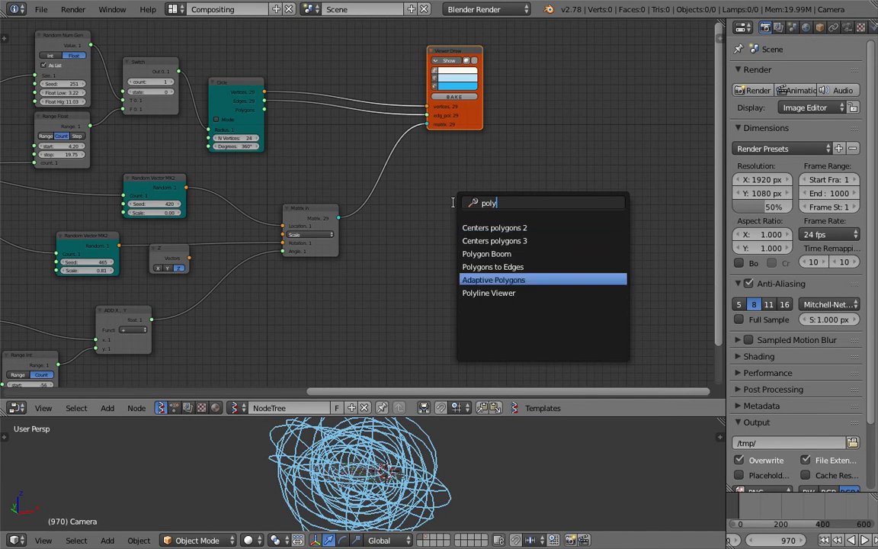
key("Return")
left_click(469, 193)
key("ctrl+s")
left_click(470, 192)
scroll(485, 171, "up", 4)
scroll(486, 172, "up", 2)
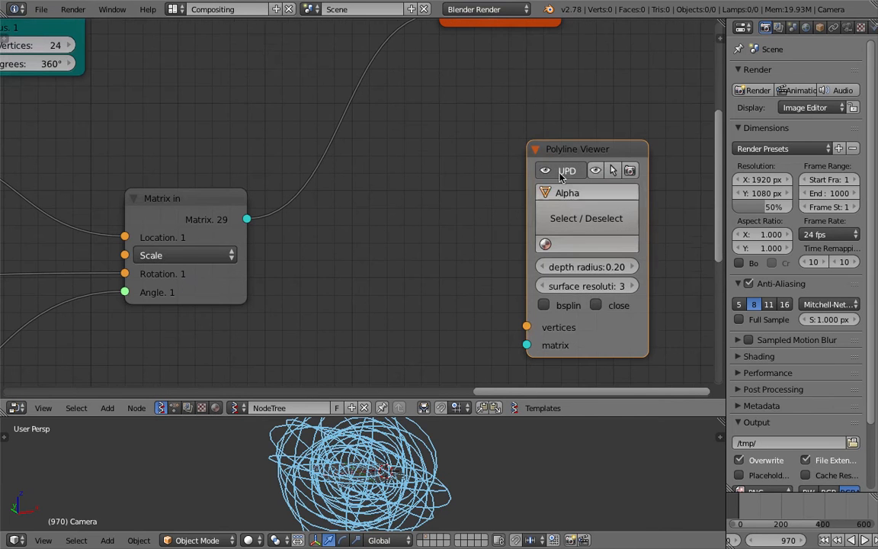
Step: Move the Circle node closer to the viewer nodes and turn off the Viewer Draw node's display
scroll(412, 256, "down", 4)
middle_click_drag(240, 102, 244, 117)
left_click_drag(197, 93, 260, 113)
scroll(490, 221, "up", 2)
middle_click_drag(490, 222, 492, 211)
left_click_drag(505, 197, 504, 170)
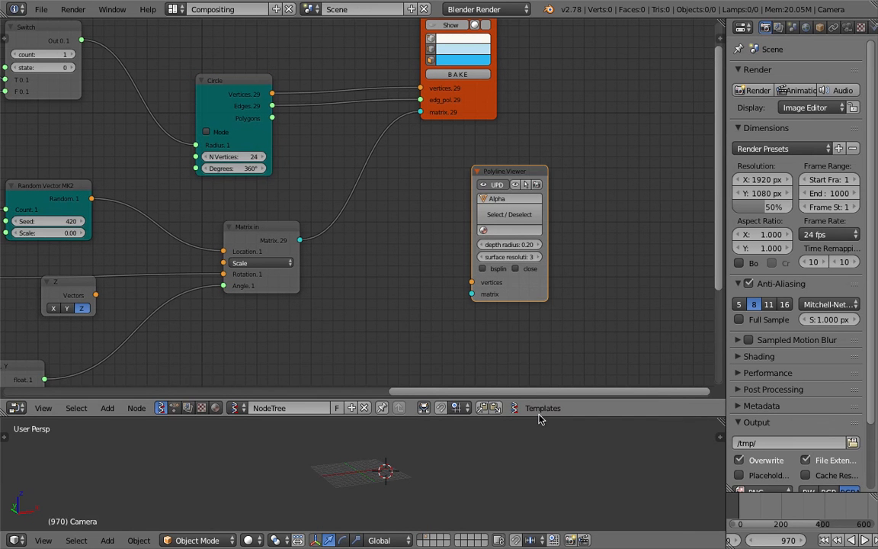
Step: Enlarge the 3D view and connect the Circle node's Vertices output to the Polyline Viewer node's vertices input
left_click_drag(542, 416, 503, 328)
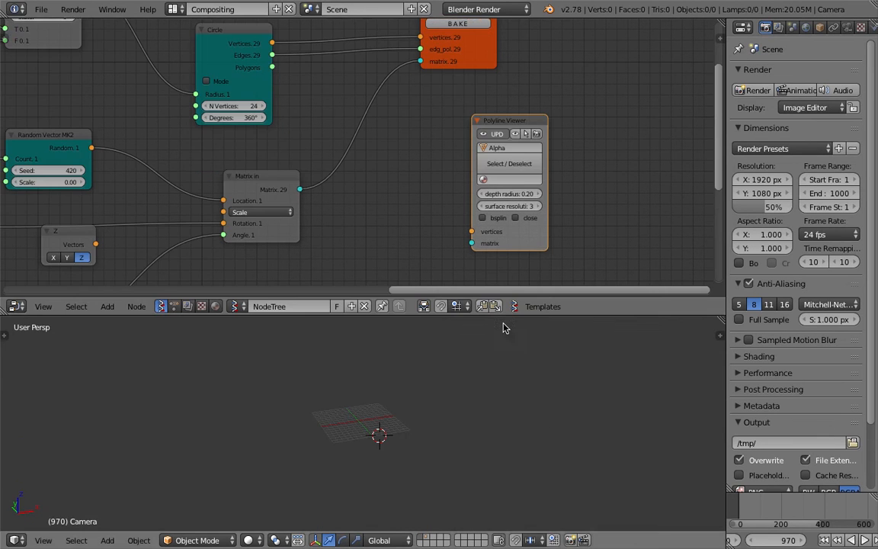
left_click_drag(491, 123, 531, 116)
left_click_drag(273, 45, 515, 227)
middle_click_drag(399, 408, 377, 391)
scroll(377, 391, "up", 6)
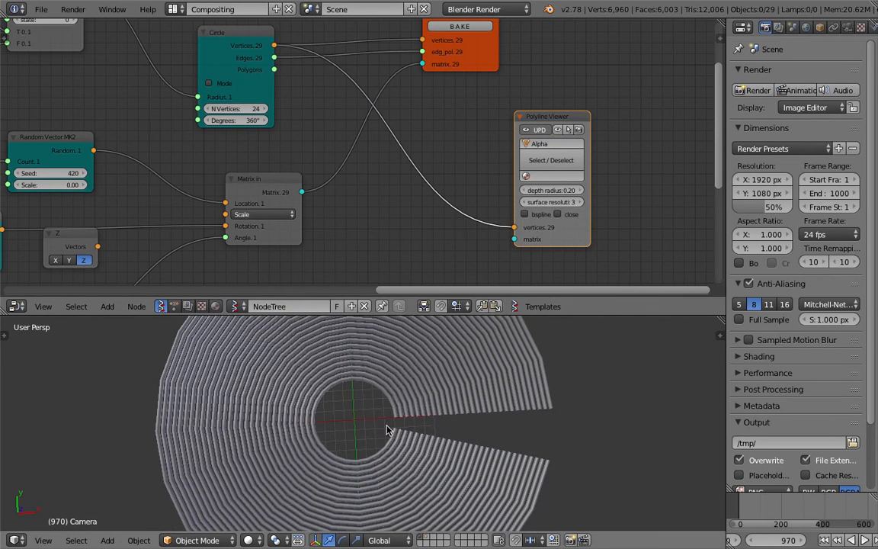
Step: Enable the close and bspline options on the Polyline Viewer node
left_click(571, 216)
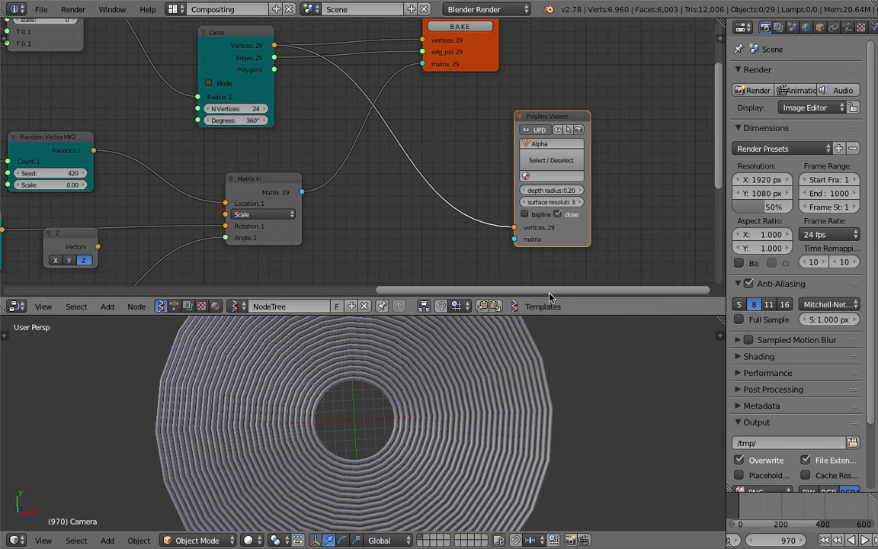
left_click(534, 214)
scroll(486, 379, "up", 5)
scroll(465, 400, "down", 4)
middle_click_drag(430, 423, 465, 389)
scroll(466, 395, "up", 3)
left_click(537, 215)
left_click(538, 215)
scroll(510, 460, "down", 4)
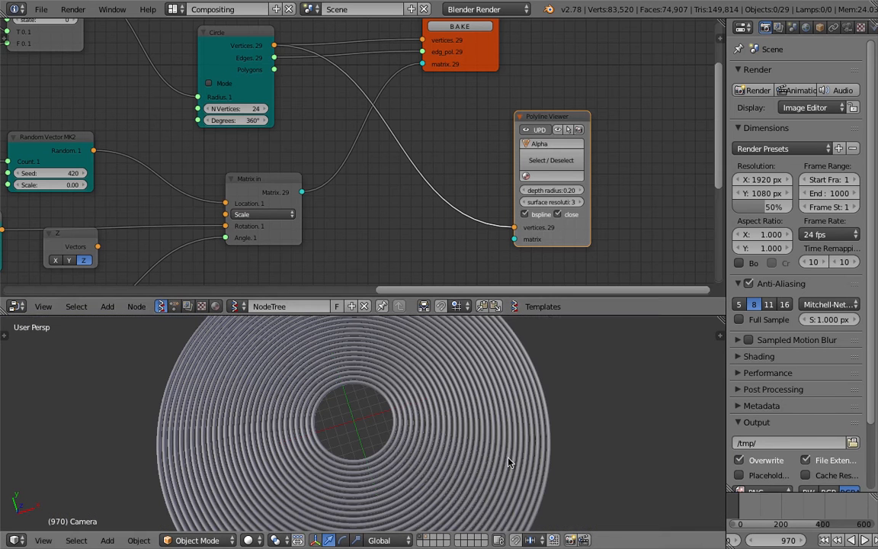
Step: Connect the Matrix in node's output to the Polyline Viewer node's matrix input
left_click_drag(305, 196, 515, 238)
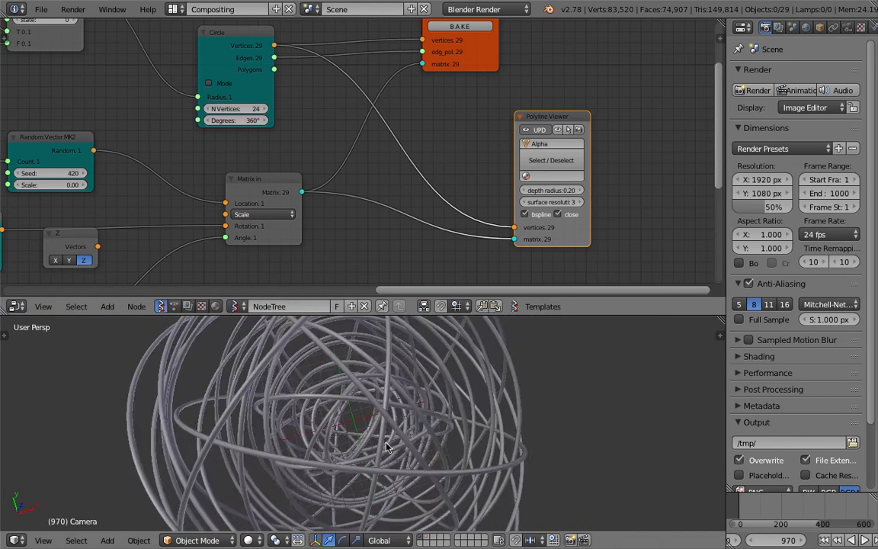
scroll(460, 416, "down", 2)
middle_click_drag(524, 409, 455, 394)
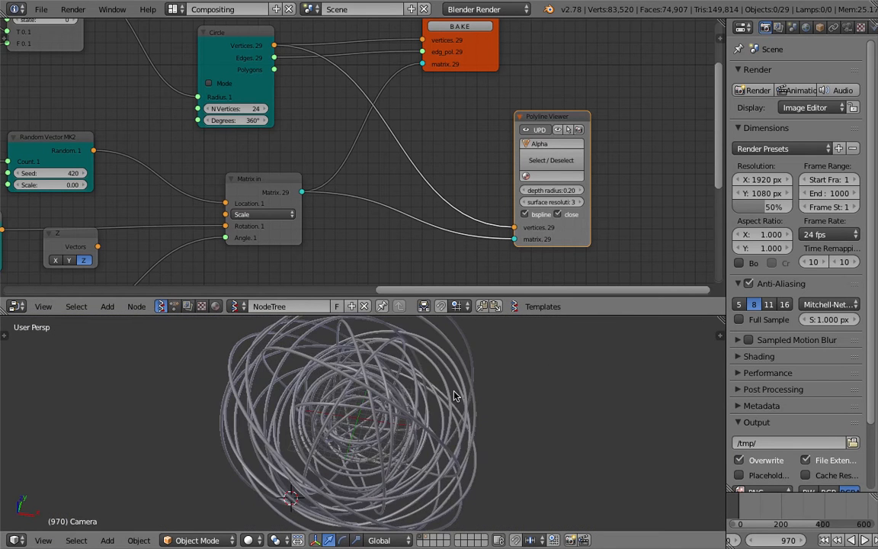
Step: Switch the render engine to Cycles Render
middle_click_drag(580, 214, 504, 211)
scroll(504, 211, "up", 2)
left_click(488, 9)
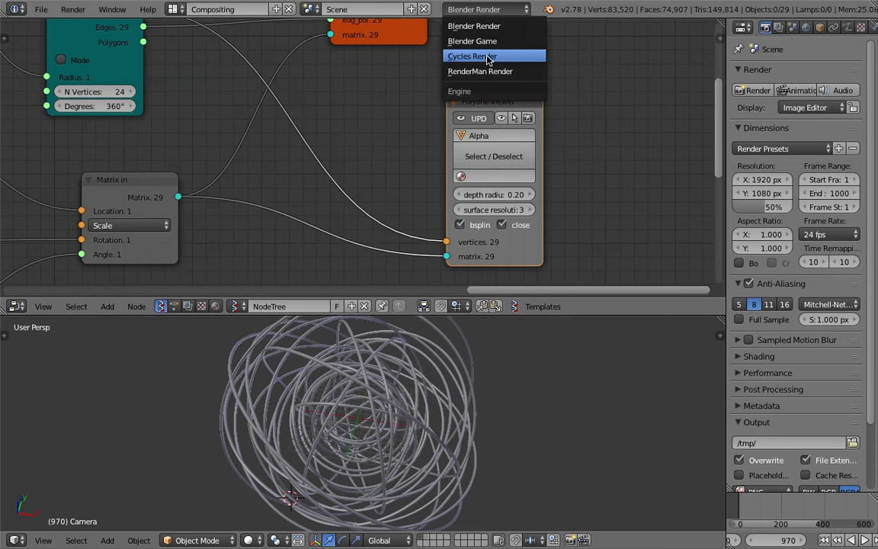
left_click(484, 58)
Step: Select one of the rings and rename its material to COLORFUL
left_click(494, 169)
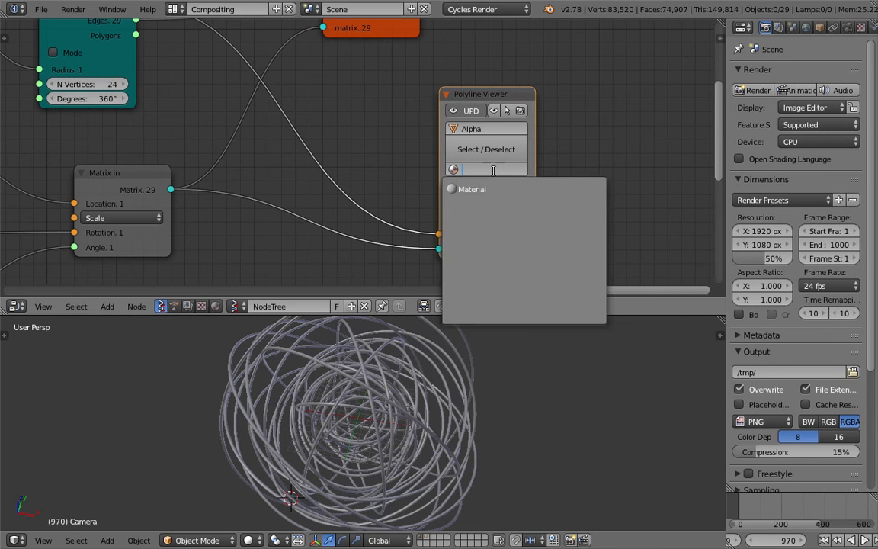
left_click(611, 138)
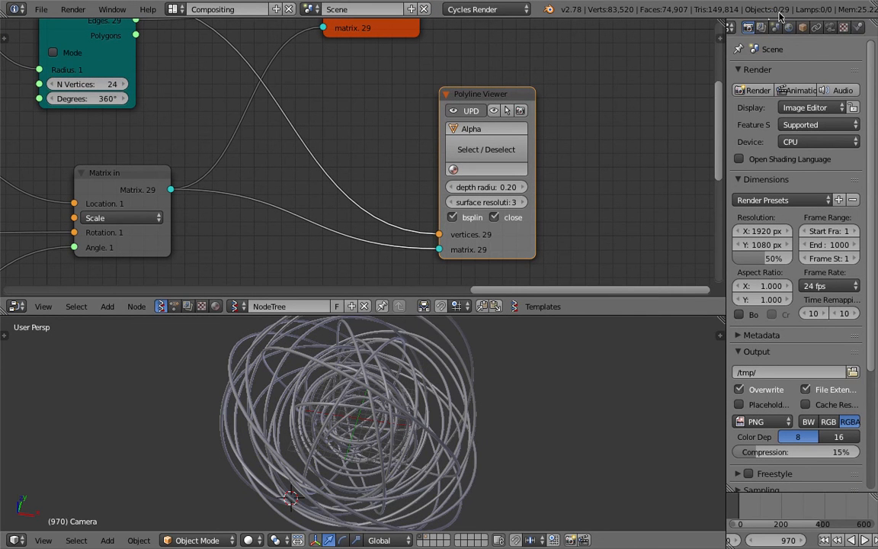
right_click(385, 346)
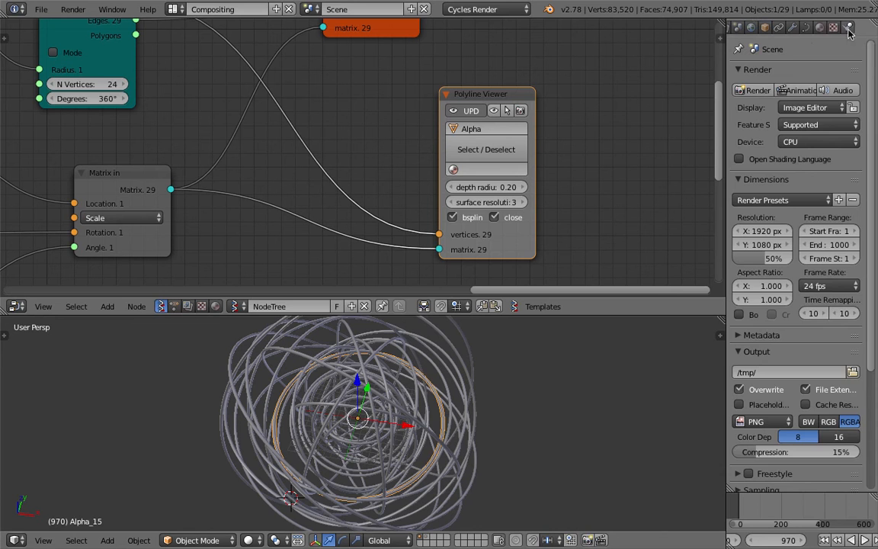
left_click(819, 27)
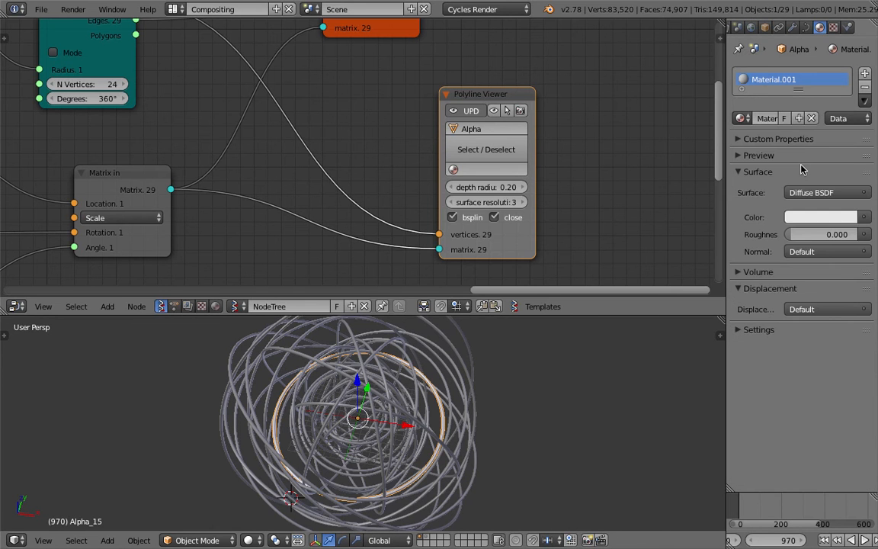
left_click(777, 120)
type("COLORFUL")
key("Return")
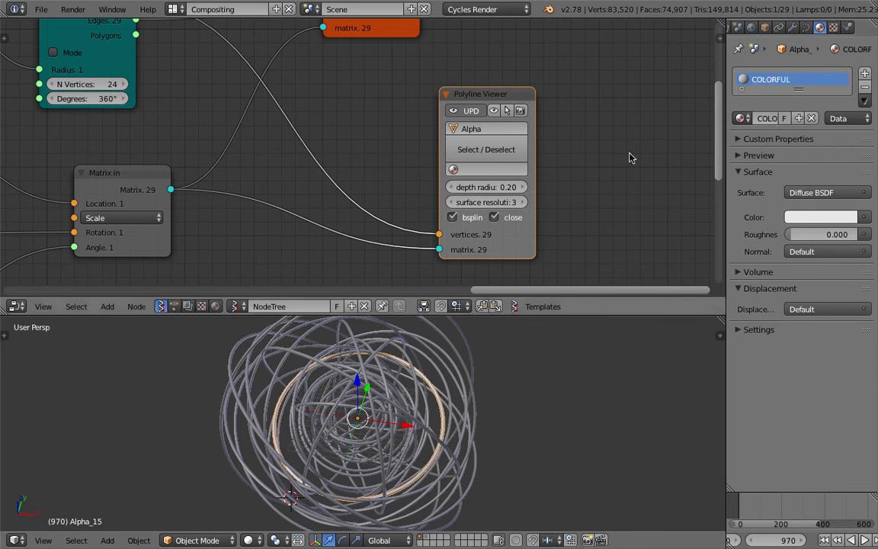
Step: Assign the COLORFUL material to the Polyline Viewer node and set its depth radius to 0.26
left_click(523, 169)
left_click(523, 186)
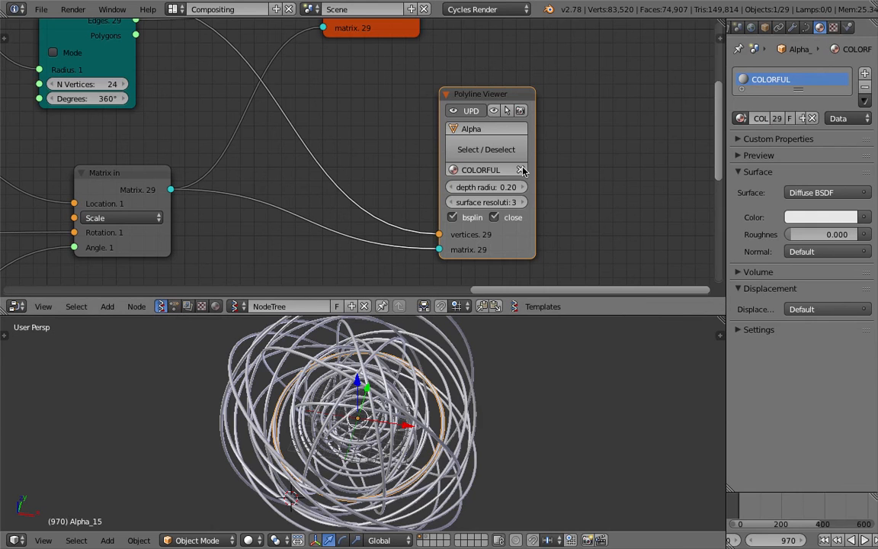
left_click(492, 187)
key("Return")
scroll(492, 187, "up", 2)
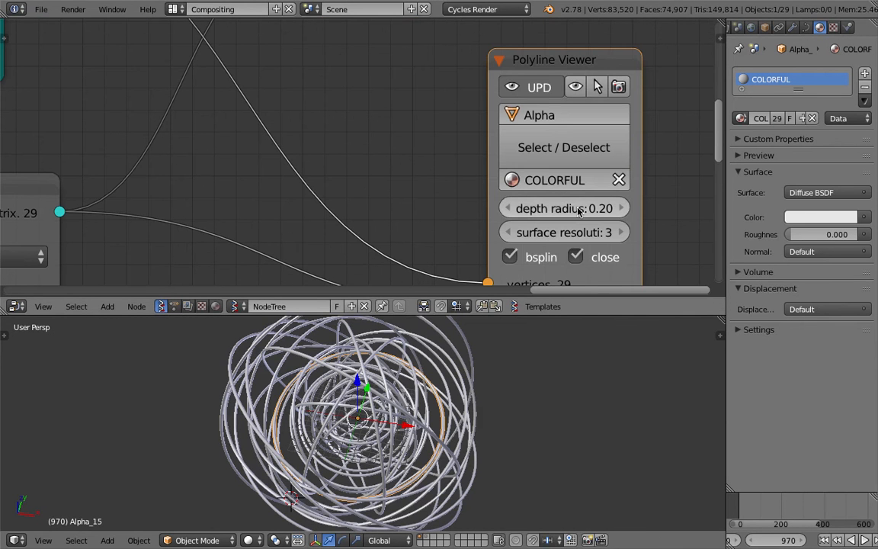
scroll(414, 403, "up", 5)
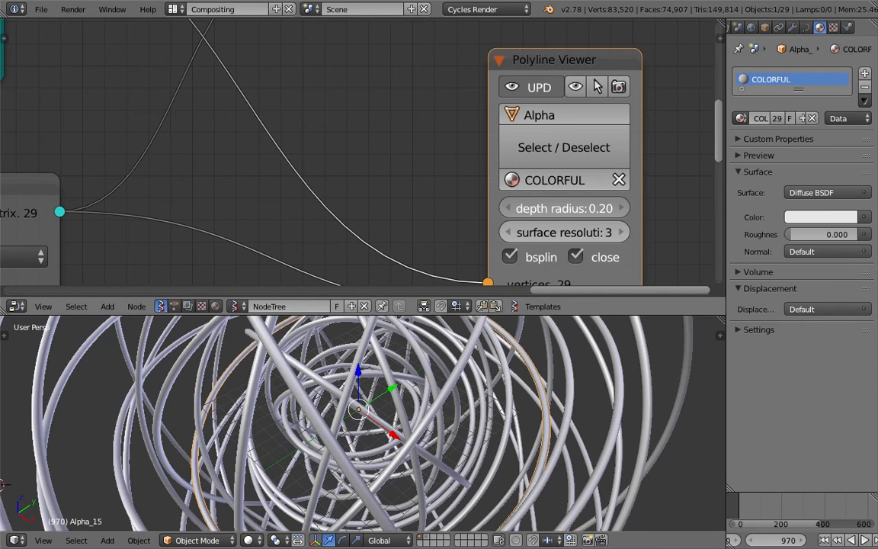
left_click_drag(565, 208, 489, 206)
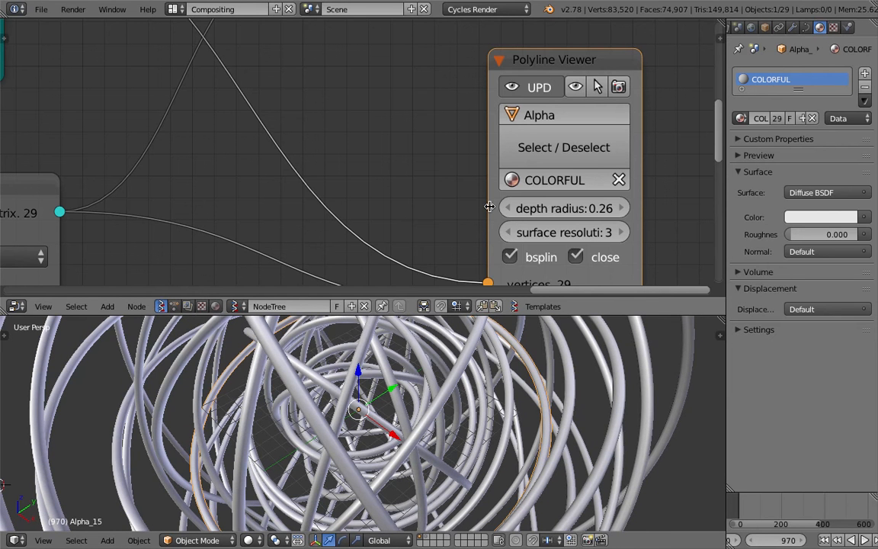
Step: Examine the thickened ring tubes in the 3D view, both up close and as a whole
scroll(571, 227, "down", 2)
middle_click_drag(570, 226, 489, 174)
scroll(521, 386, "down", 6)
middle_click_drag(521, 386, 490, 442)
scroll(490, 442, "up", 6)
right_click(427, 394)
middle_click_drag(427, 393, 445, 416)
scroll(416, 439, "down", 7)
scroll(445, 416, "up", 7)
scroll(439, 413, "down", 7)
Step: Switch the node editor to the COLORFUL material's shader nodes and frame them all
left_click(215, 305)
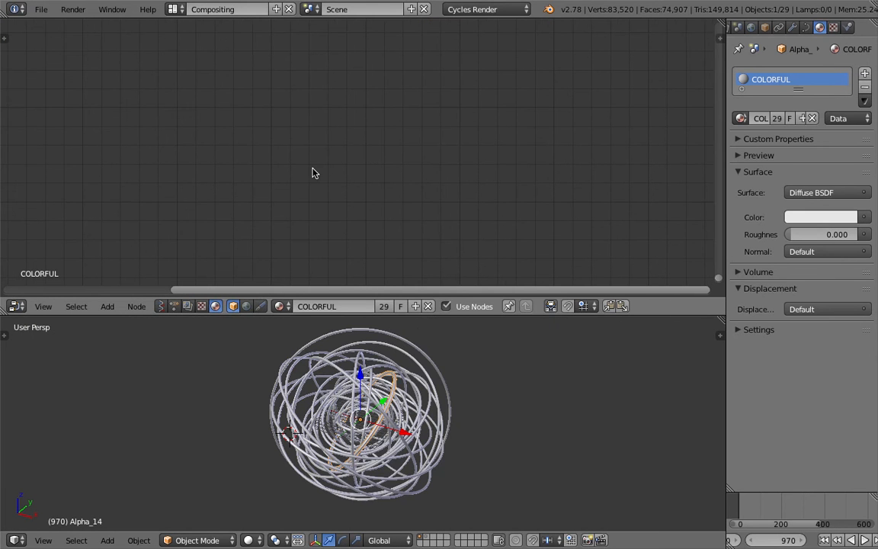
key("Home")
scroll(327, 193, "up", 5)
Step: Add an Object Info node before the Diffuse BSDF and connect its Random output to the shader's Color input
key("shift+a")
left_click(128, 144)
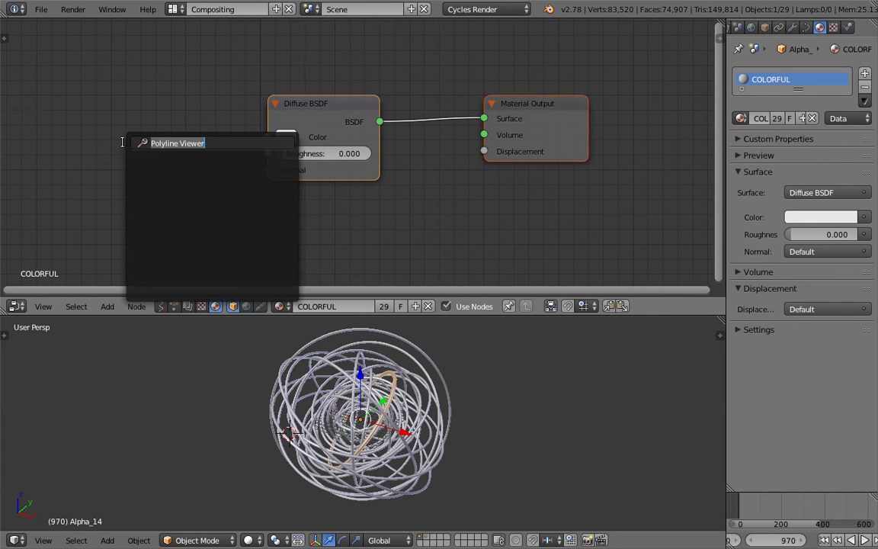
type("object")
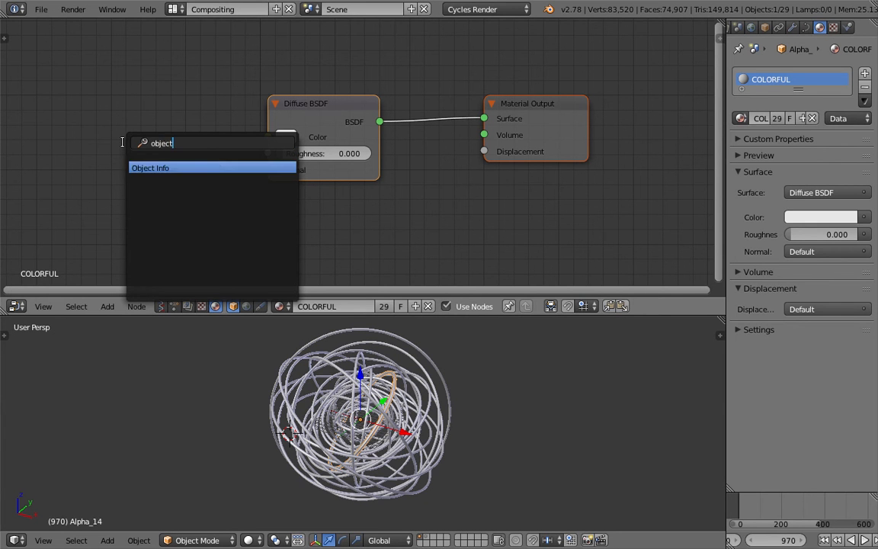
key("Return")
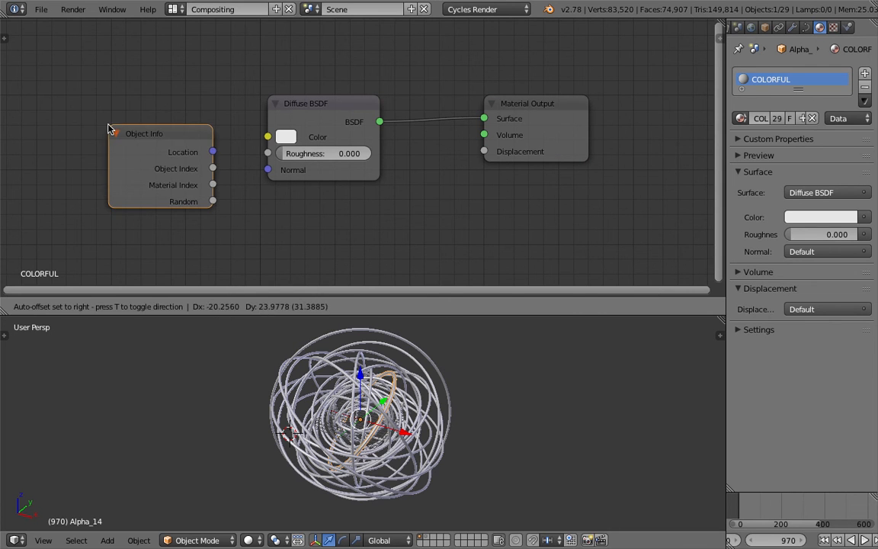
left_click(75, 122)
left_click_drag(145, 184, 267, 137)
Step: Preview the random ring shading in Rendered viewport mode and return to Solid shading
left_click(252, 540)
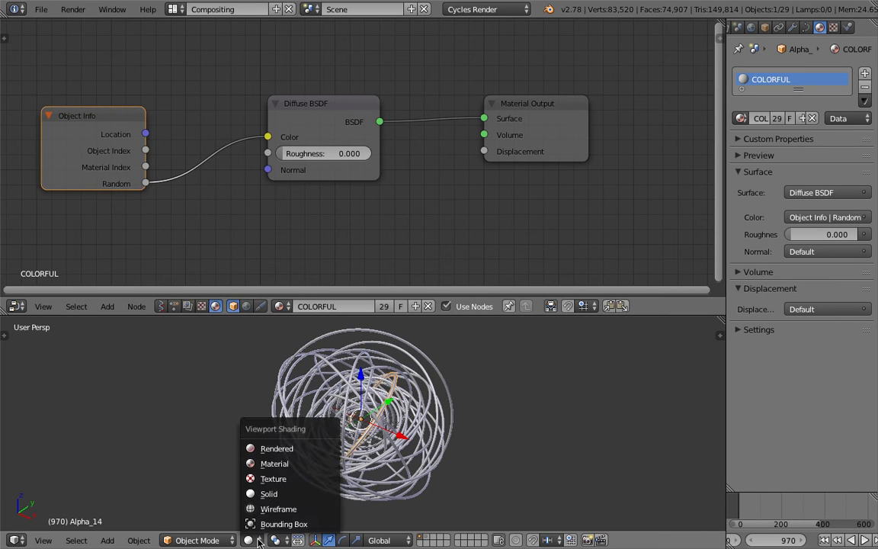
left_click(260, 449)
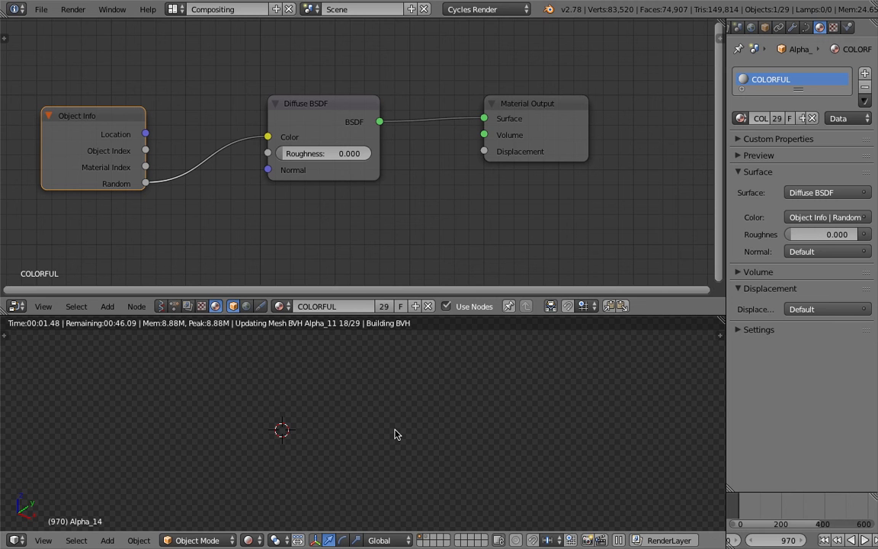
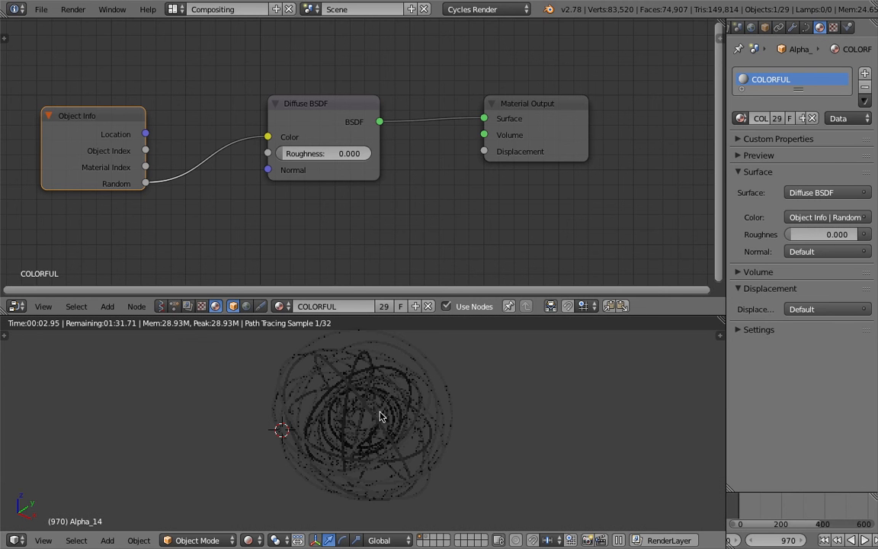
left_click(275, 541)
left_click(271, 492)
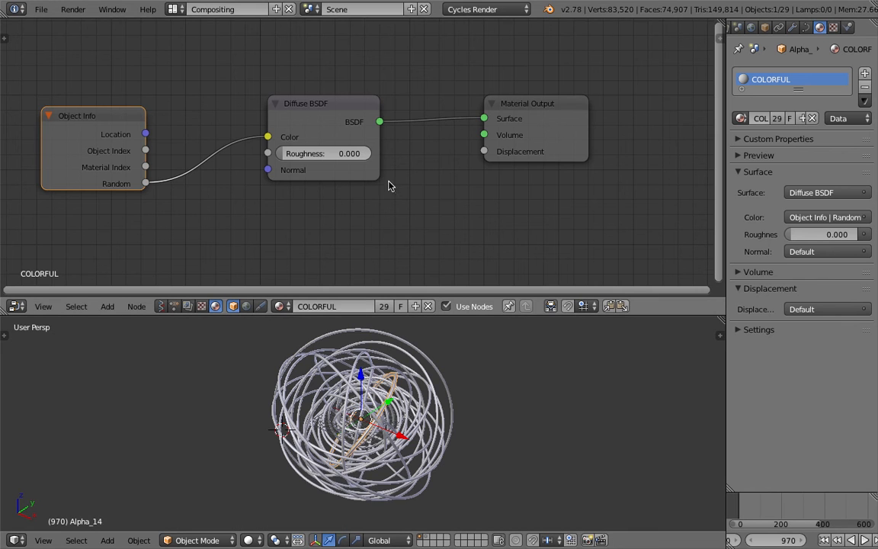
Step: Space out the shader nodes and insert a ColorRamp between Object Info's Random output and the Diffuse BSDF's Color input
middle_click_drag(423, 180, 453, 161)
left_click_drag(335, 107, 347, 93)
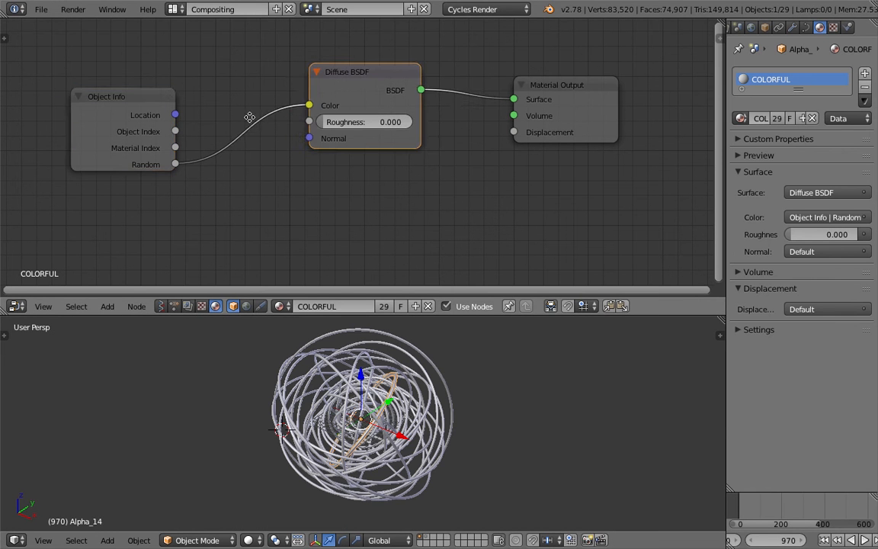
middle_click_drag(249, 117, 315, 122)
left_click_drag(192, 113, 78, 127)
key("shift+a")
left_click(238, 95)
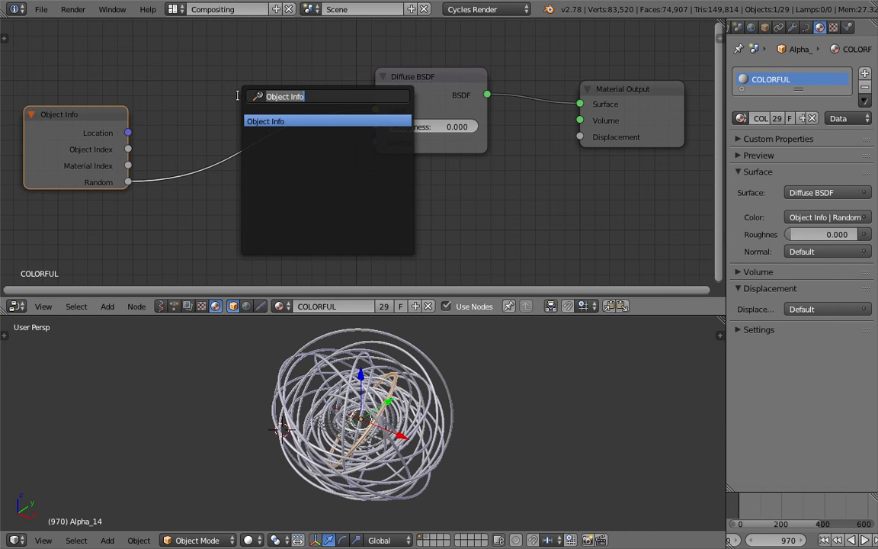
type("color")
key("Down")
key("Return")
left_click(238, 99)
Step: Set the ColorRamp's interpolation to Constant and move its white stop to position 0.527
scroll(351, 166, "up", 1)
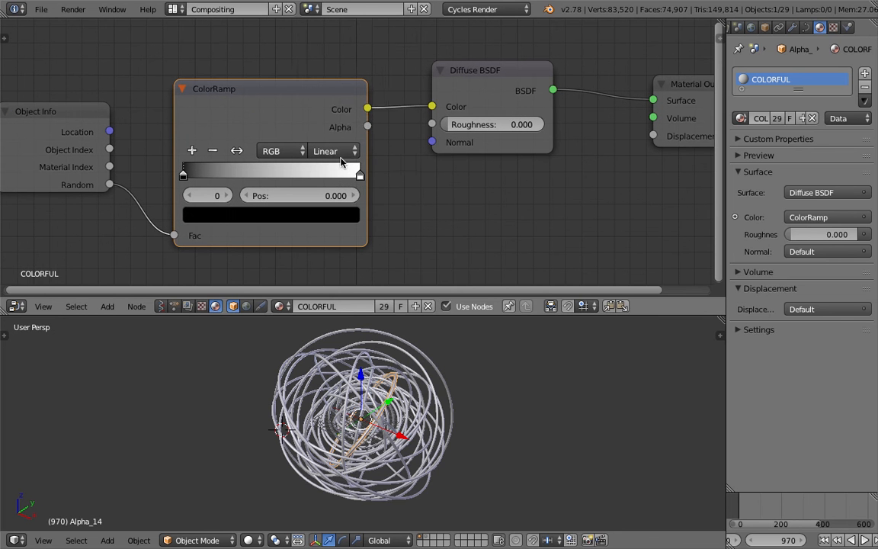
left_click(335, 152)
left_click(334, 61)
left_click_drag(360, 176, 280, 218)
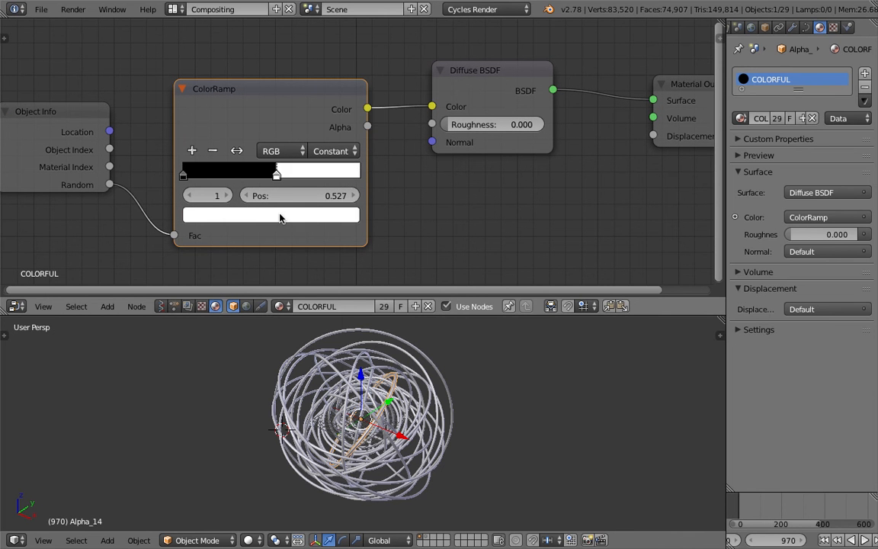
Step: Color the ColorRamp's white stop red and its black stop blue
left_click(280, 218)
left_click(259, 316)
left_click_drag(259, 317, 259, 340)
left_click(184, 175)
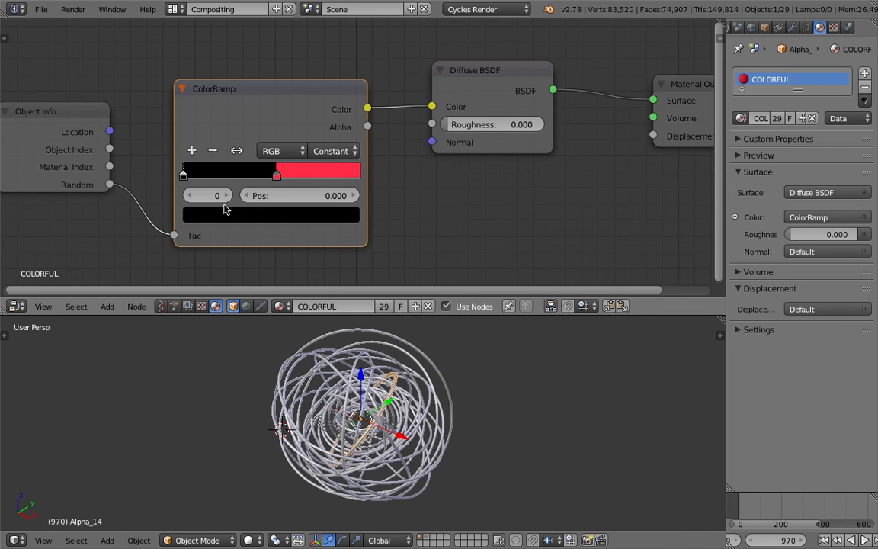
left_click(225, 212)
left_click_drag(283, 245, 285, 263)
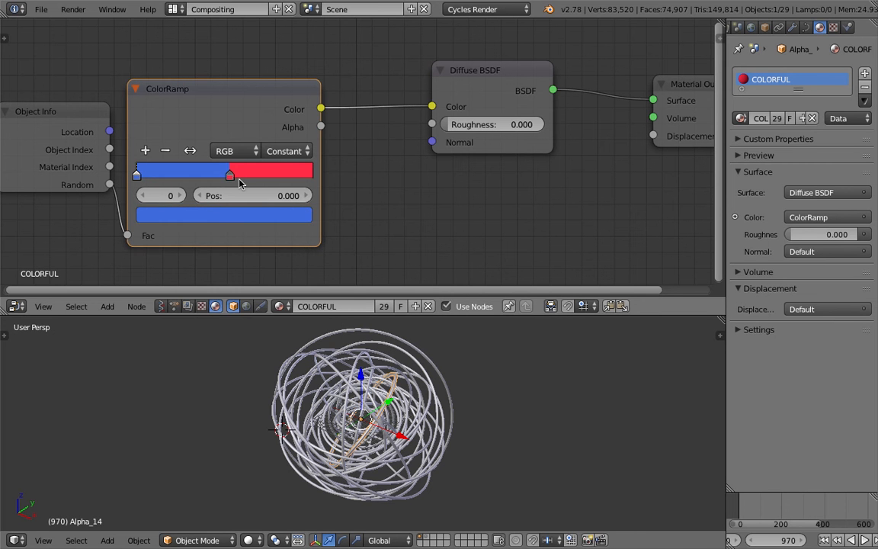
Step: Move the ColorRamp's red stop to position 0.423 and add a third stop to the ramp
left_click_drag(222, 177, 202, 177)
left_click_drag(231, 92, 261, 89)
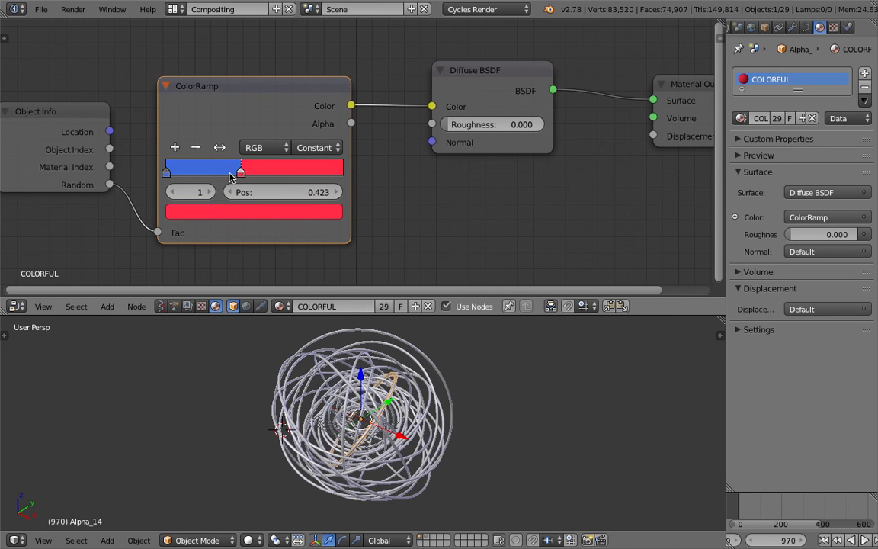
left_click(175, 147)
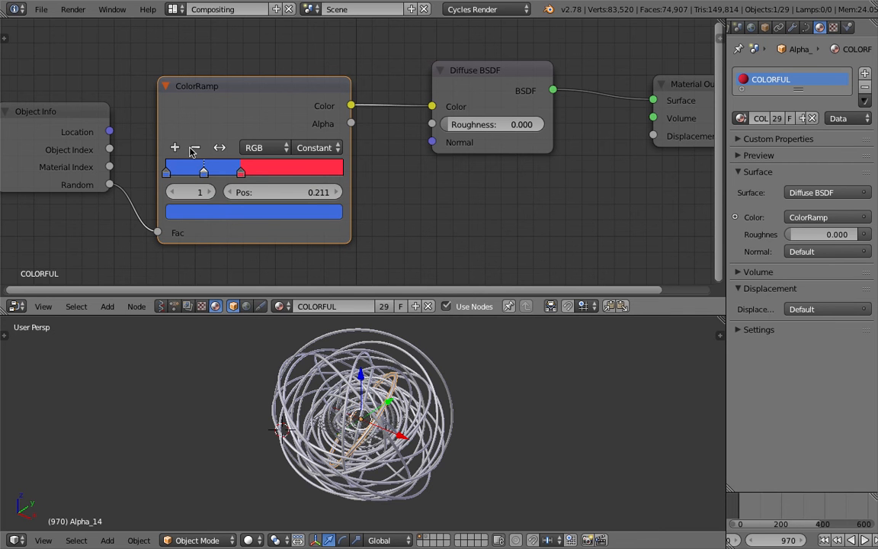
Step: Move the ColorRamp's red stop to position 0.677 and recolor it light blue
left_click_drag(240, 172, 280, 200)
left_click(282, 209)
left_click(258, 255)
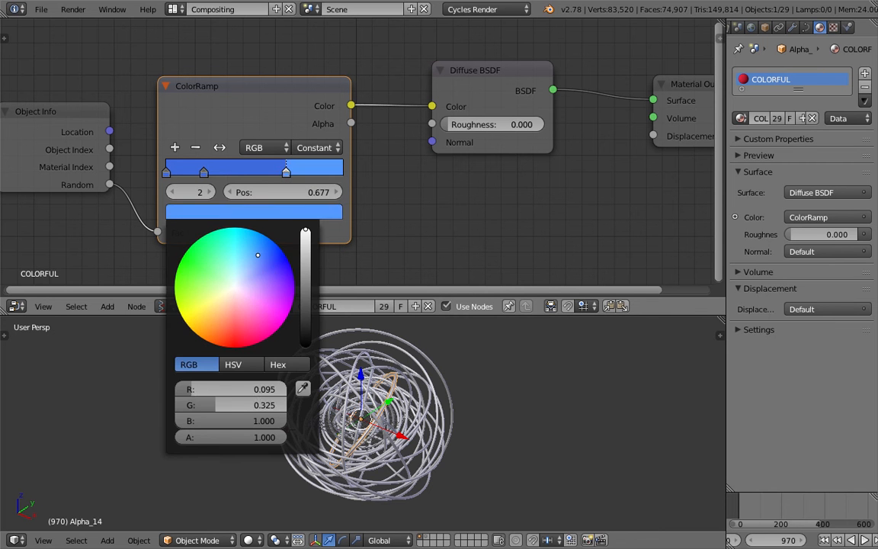
left_click_drag(258, 255, 249, 267)
Step: Place the ColorRamp's middle stop at position 0.289 in cyan and shift the last stop to position 0.650
left_click_drag(205, 172, 217, 179)
left_click(245, 220)
mouse_move(261, 254)
left_mouse_down()
mouse_move(244, 253)
mouse_move(241, 263)
mouse_move(243, 244)
left_mouse_up()
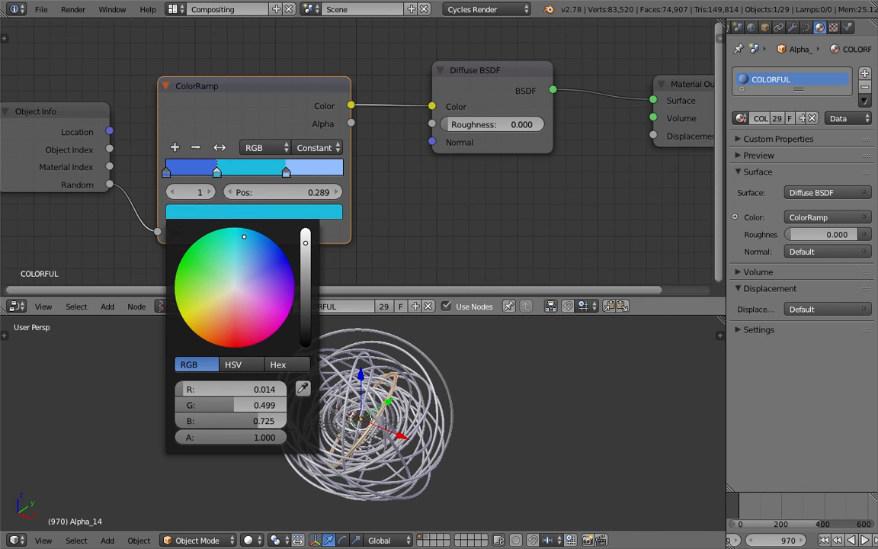
left_click(287, 173)
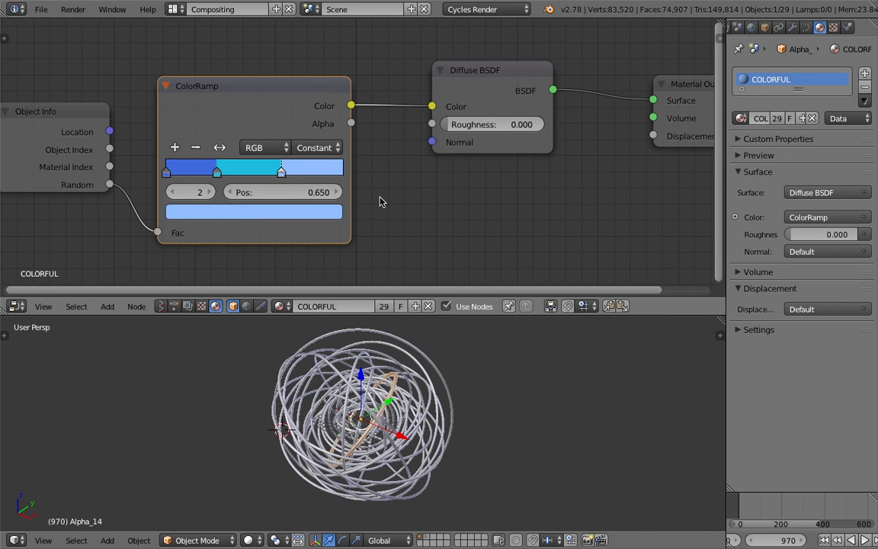
Step: Move the Object Info node farther from the ColorRamp and save the file
scroll(359, 172, "down", 1)
scroll(358, 172, "down", 1)
left_click(94, 119)
left_click_drag(94, 119, 78, 119)
key("ctrl+s")
left_click(89, 119)
Step: Select the outermost ring in the 3D view and save the file again
mouse_move(440, 408)
middle_mouse_down()
mouse_move(423, 404)
mouse_move(432, 409)
middle_mouse_up()
right_click(423, 404)
right_click(447, 407)
key("ctrl+s")
left_click(448, 408)
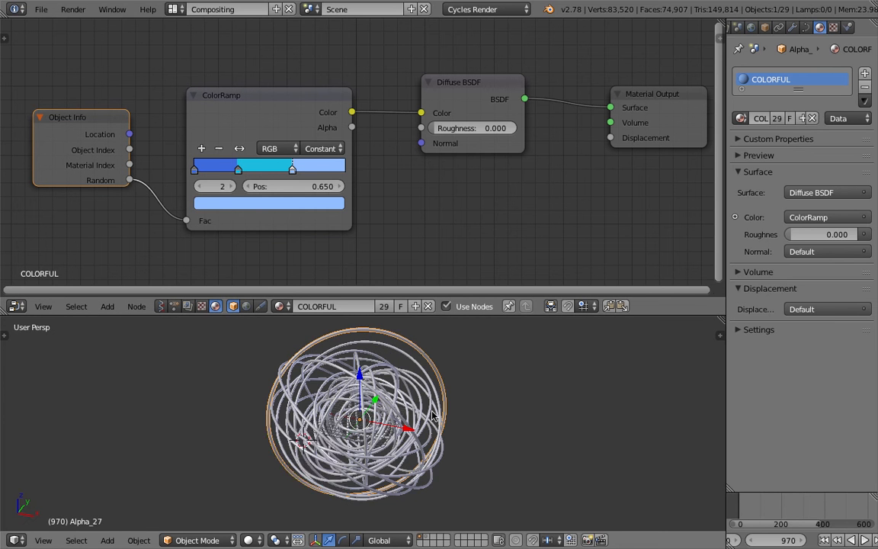
Step: With Rendered viewport shading on, enable nodes for the World surface and set its background color to white
left_click(249, 540)
left_click(285, 451)
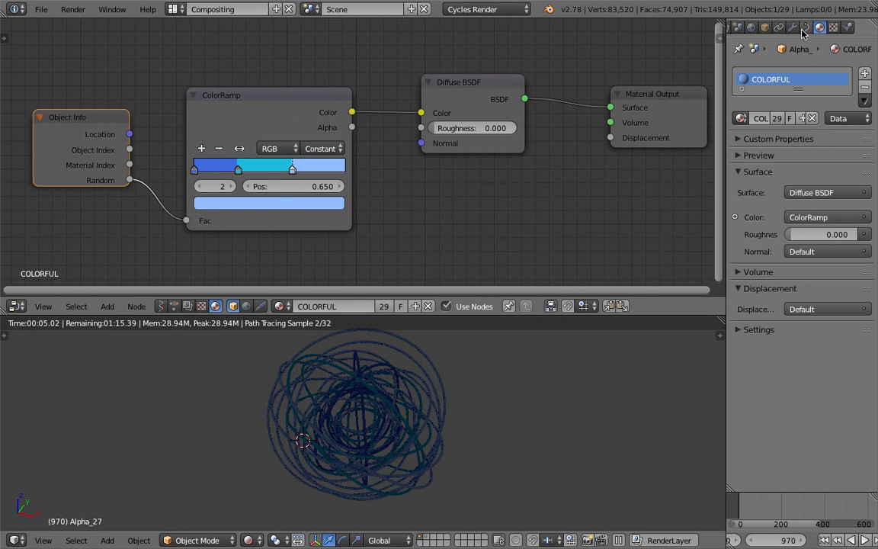
left_click(753, 27)
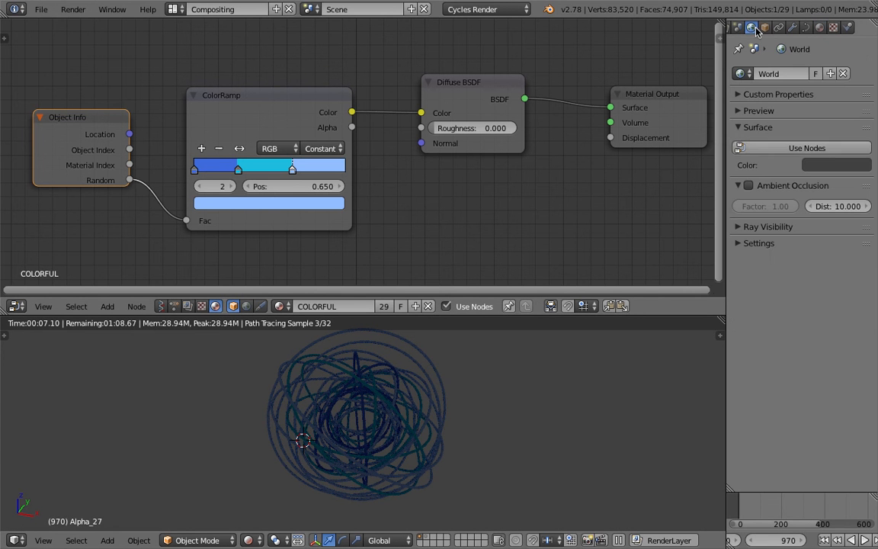
left_click(837, 150)
left_click(842, 172)
left_click_drag(847, 261, 846, 187)
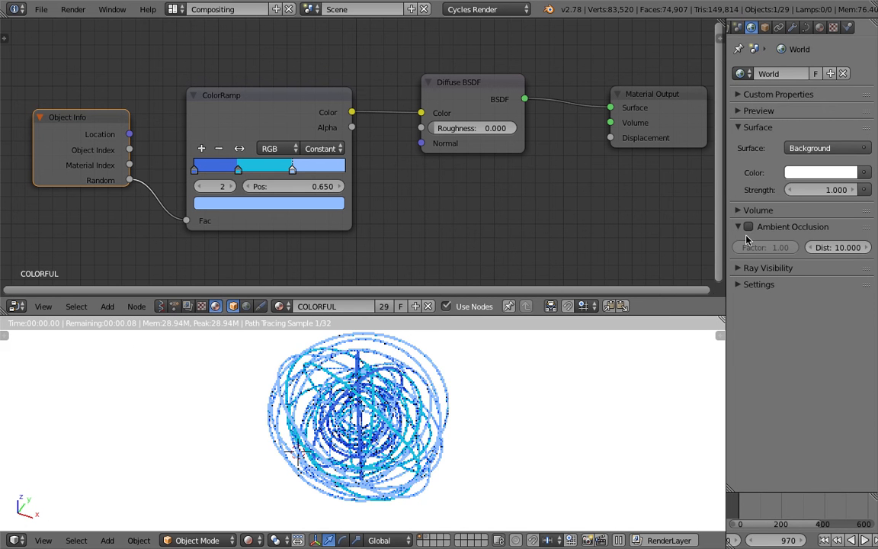
Step: Enable Ambient Occlusion for the World with a factor of 0.02
left_click(749, 227)
left_click(750, 245)
type("0.0")
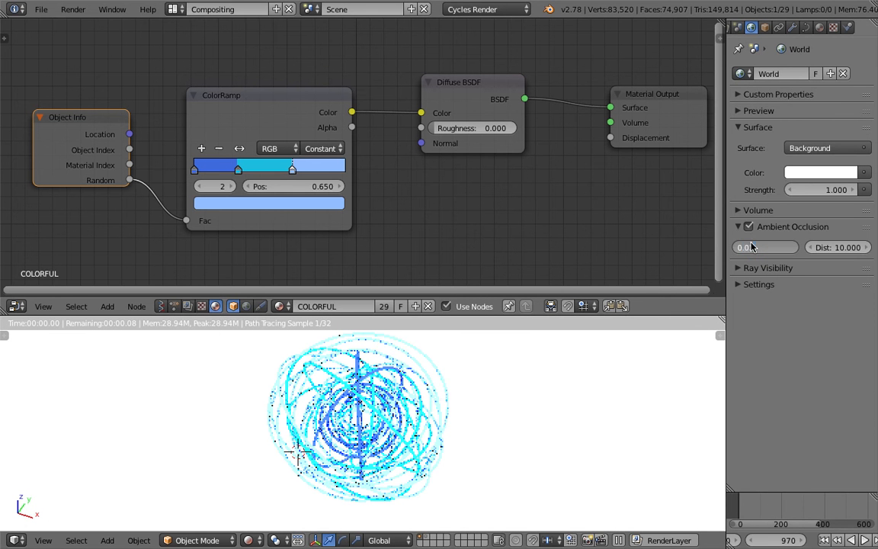
type("2")
key("Return")
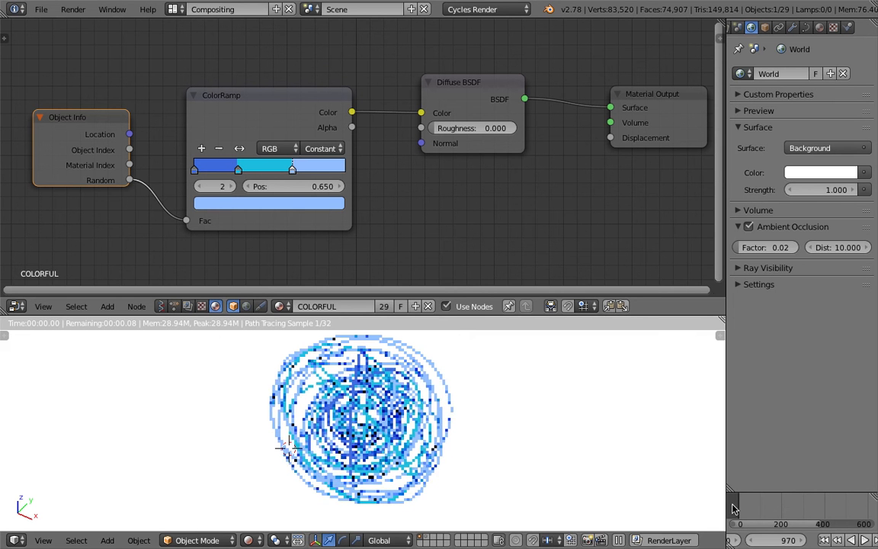
Step: Return the 3D view to Solid shading and save the file
left_click(273, 539)
left_click(267, 492)
key("ctrl+s")
left_click(403, 445)
scroll(290, 123, "down", 1)
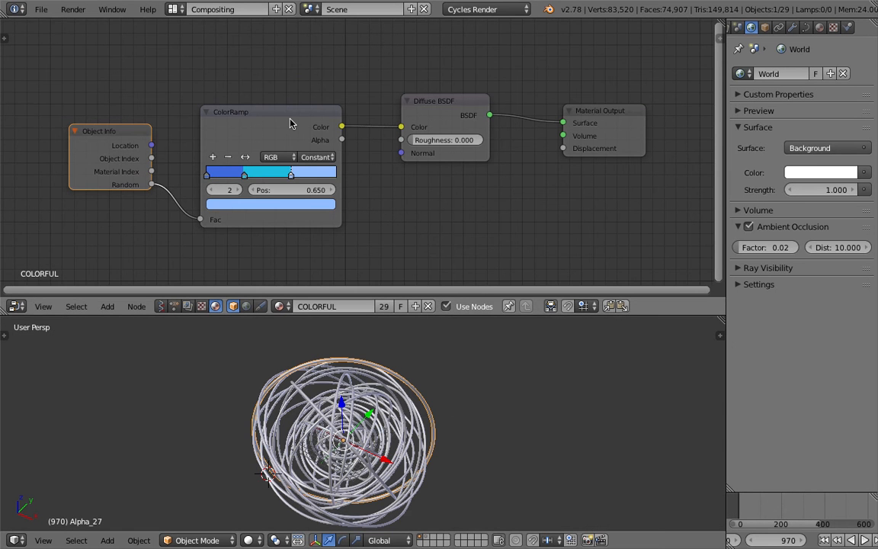
Step: Spread out the material nodes and insert a Mix Shader node between the Diffuse BSDF and the Material Output
left_click(289, 124)
scroll(395, 131, "up", 1)
left_click_drag(483, 97, 480, 86)
left_click_drag(607, 104, 661, 112)
middle_click_drag(559, 106, 452, 107)
key("shift+a")
left_click(473, 144)
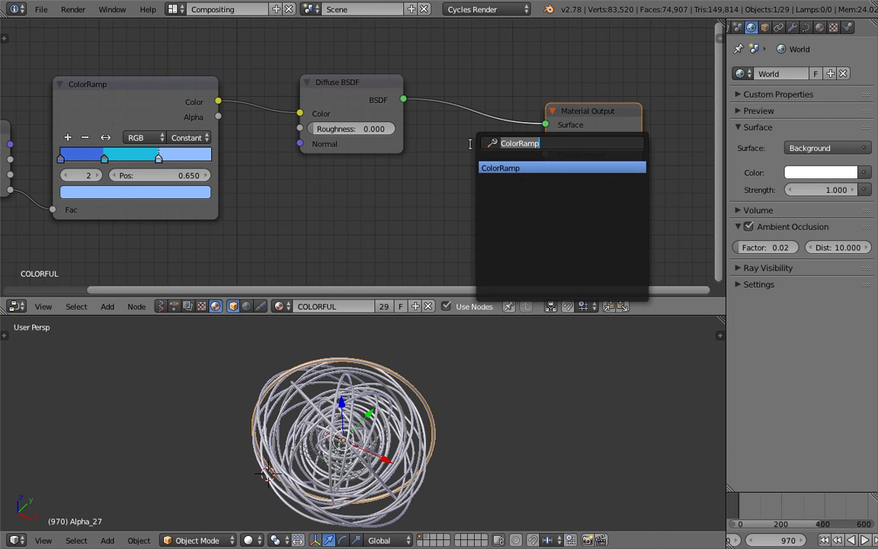
type("mi")
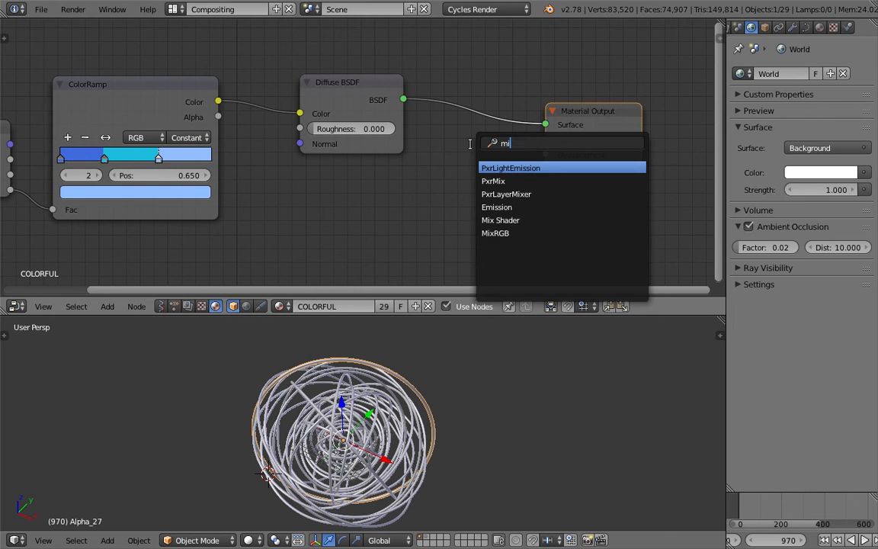
type("x")
key("Down")
key("Down")
key("Return")
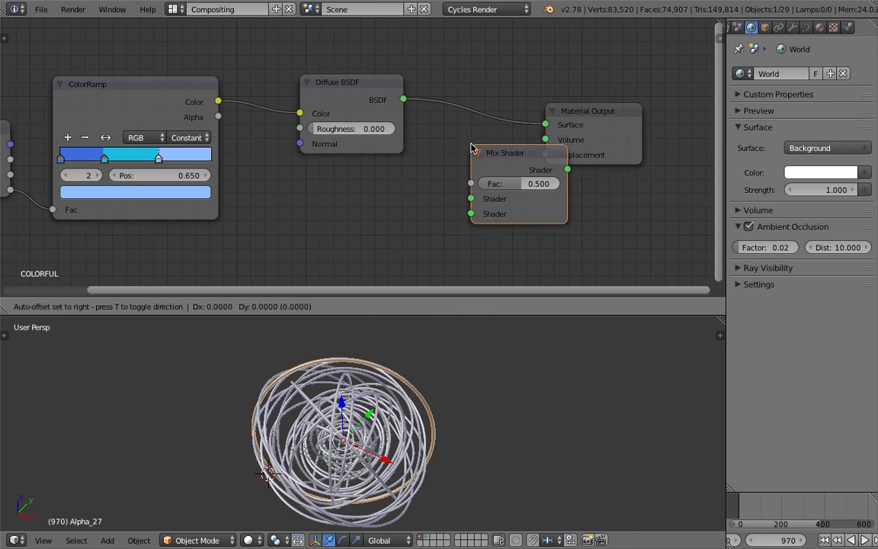
left_click(458, 100)
Step: Add a Glass BSDF node with a light red color and connect it to the Mix Shader's second shader input
left_click_drag(360, 99, 355, 77)
key("shift+a")
left_click(355, 217)
type("glas")
key("Down")
key("Return")
left_click(284, 158)
left_click_drag(384, 179, 450, 171)
left_click(297, 213)
left_click_drag(344, 75, 345, 96)
middle_click_drag(431, 337, 418, 336)
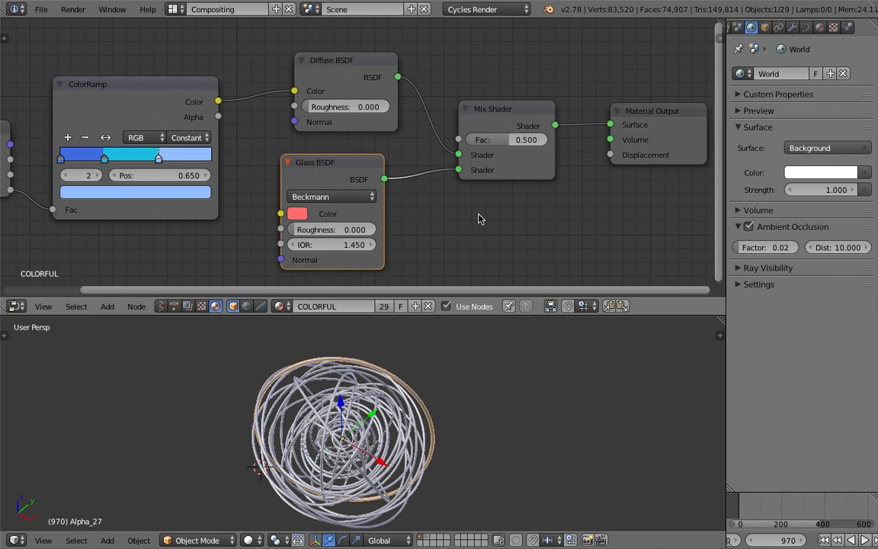
Step: Add a Fresnel node and connect its output to the Mix Shader's Fac input
middle_click_drag(478, 216, 451, 247)
key("shift+a")
left_click(461, 78)
type("fre")
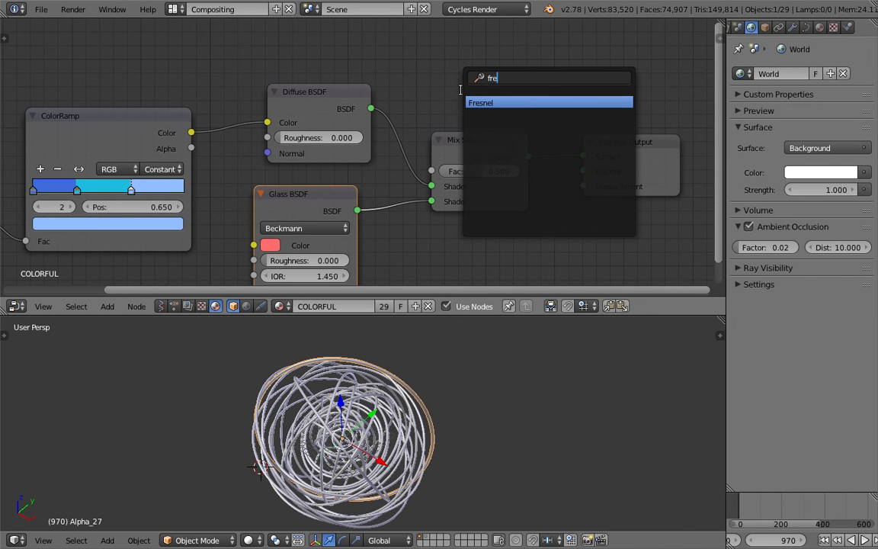
key("Return")
left_click(403, 40)
left_click_drag(504, 65, 431, 171)
left_click_drag(453, 50, 439, 44)
Step: Space out the output side of the node tree and set the Diffuse BSDF roughness to 0.050
left_click_drag(495, 144, 725, 139)
middle_click_drag(1, 140, 583, 102)
left_click_drag(619, 119, 556, 112)
left_click_drag(195, 122, 211, 122)
middle_click_drag(211, 122, 378, 99)
Step: Preview the ring material in the 3D view with Rendered viewport shading
middle_click_drag(250, 527, 252, 505, "shift")
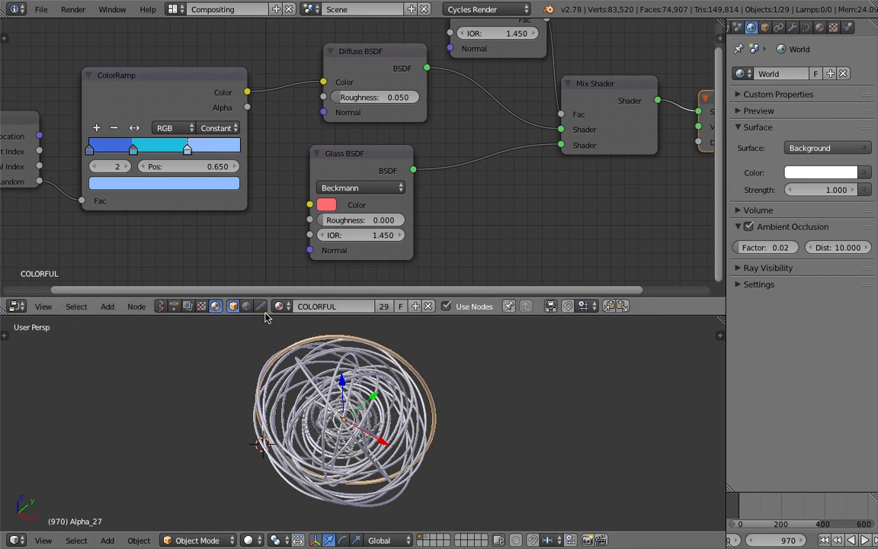
left_click(250, 540)
left_click(276, 451)
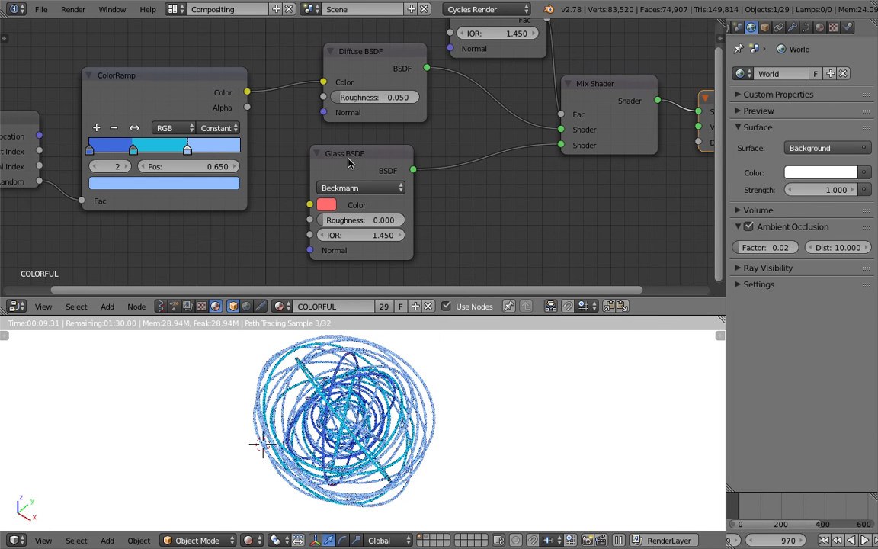
left_click(513, 370)
Step: Replace the Glass BSDF with a Translucent BSDF connected to the Mix Shader's second shader input
left_click(353, 171)
key("x")
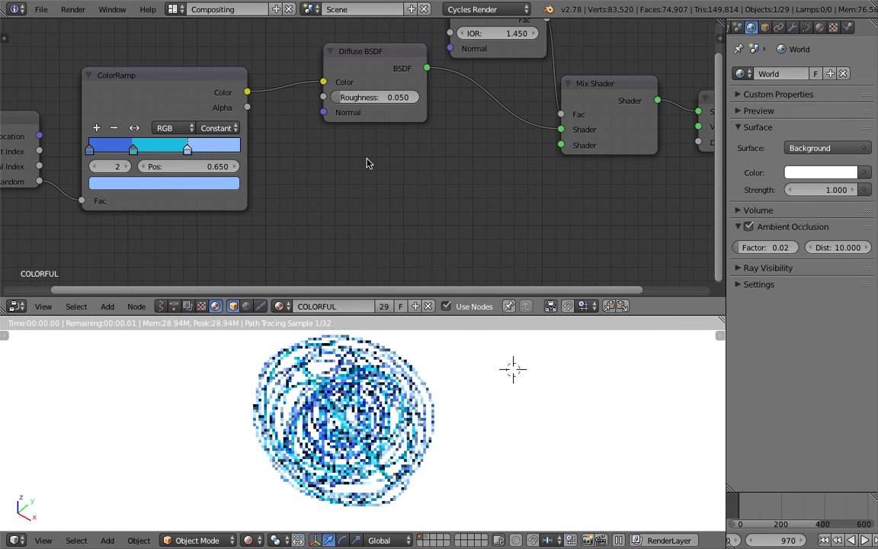
key("space")
type("tr")
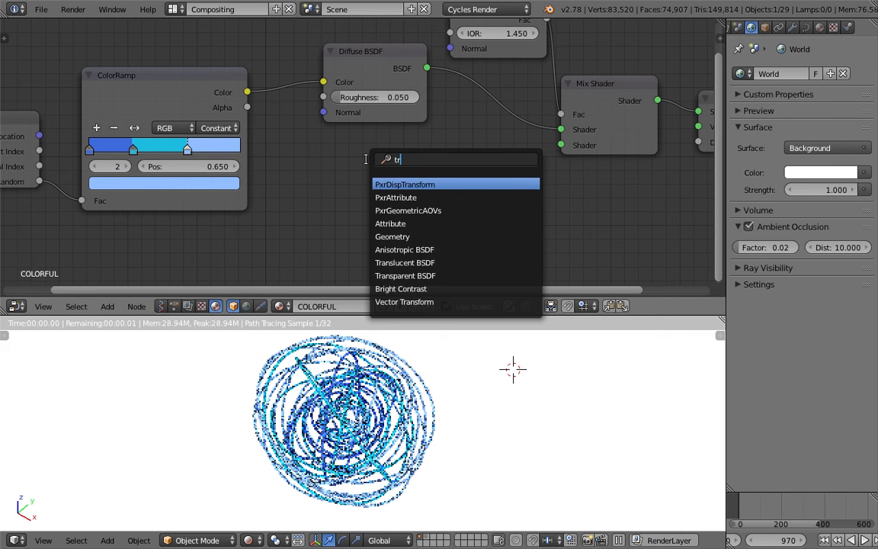
type("an")
key("Down")
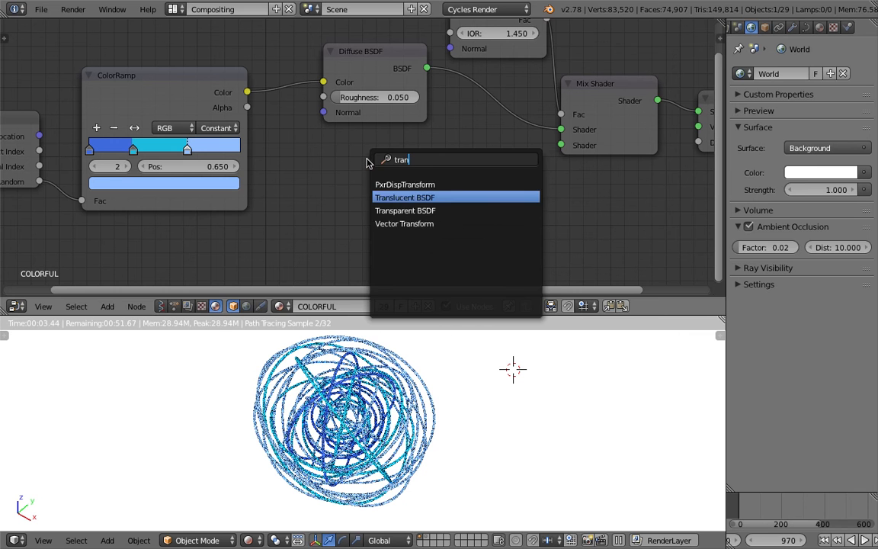
key("Return")
left_click(366, 162)
left_click_drag(463, 183, 561, 147)
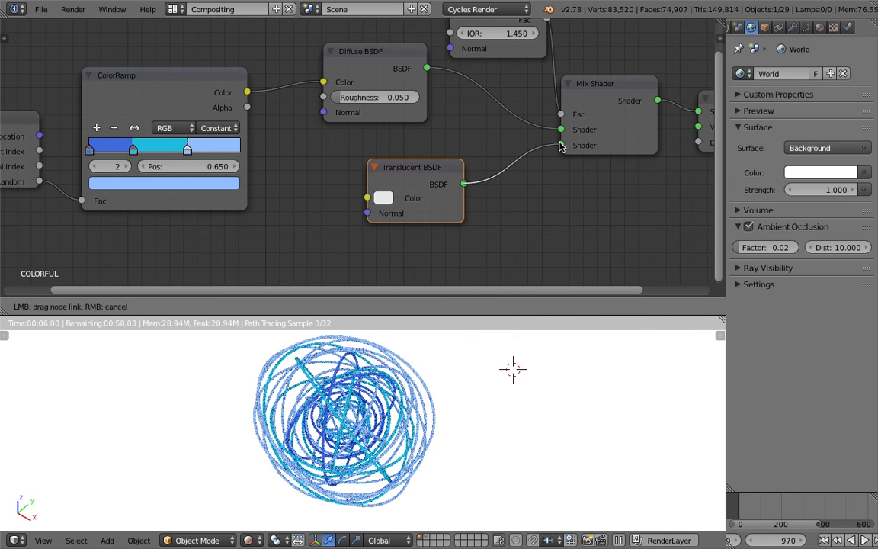
Step: Set the Translucent BSDF color to a pinkish red (R 0.991, G 0.102, B 0.148) and return the 3D view to Solid shading
left_click(382, 198)
left_click(396, 294)
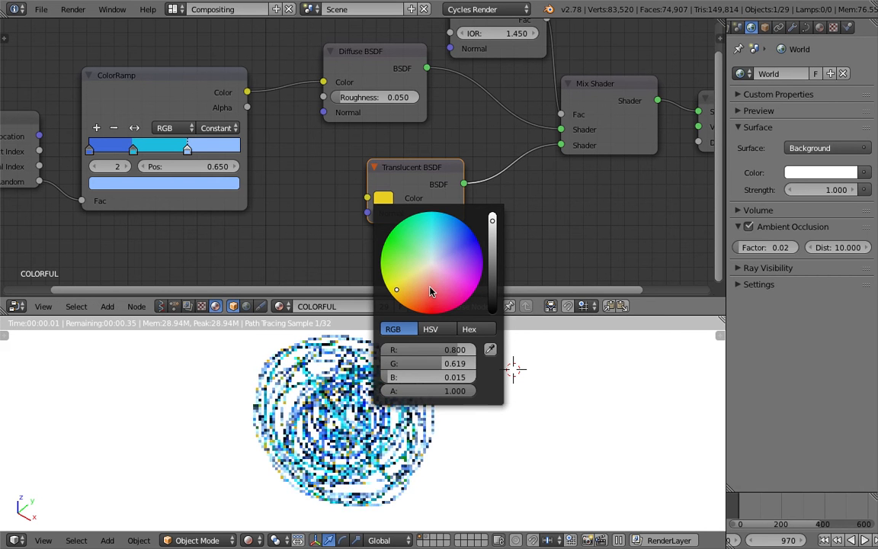
mouse_move(410, 301)
left_mouse_down()
mouse_move(435, 236)
mouse_move(472, 231)
mouse_move(441, 257)
mouse_move(436, 288)
left_mouse_up()
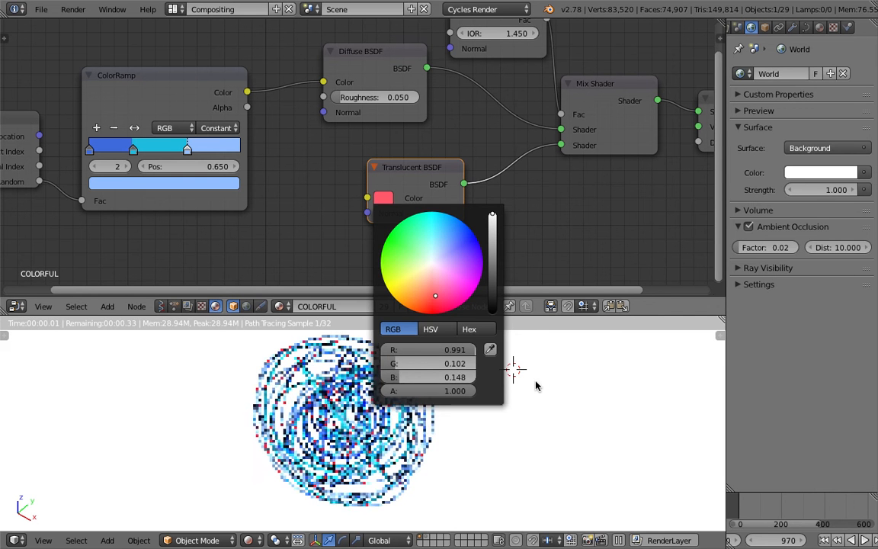
left_click(496, 393)
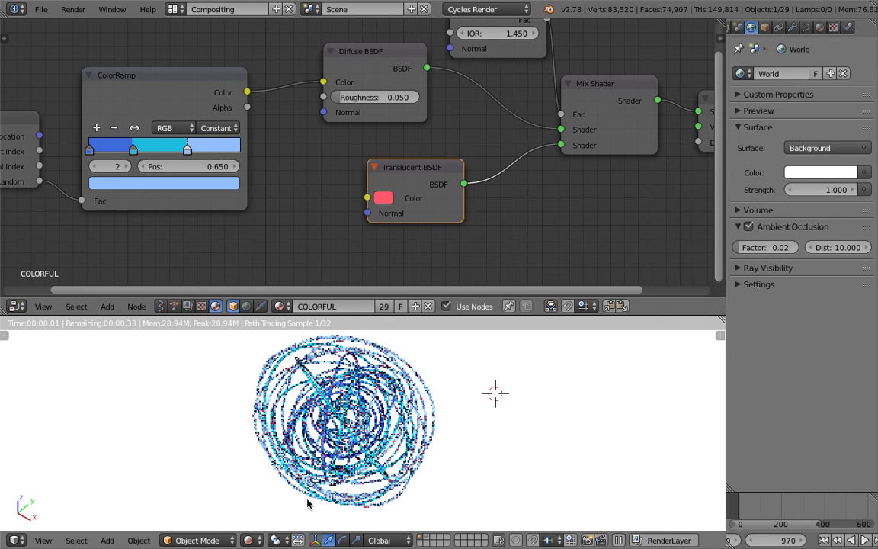
left_click(249, 539)
left_click(268, 495)
Step: Add a mesh plane at the 3D cursor beside the rings and scale it up to exceed the rings' width
key("shift+a")
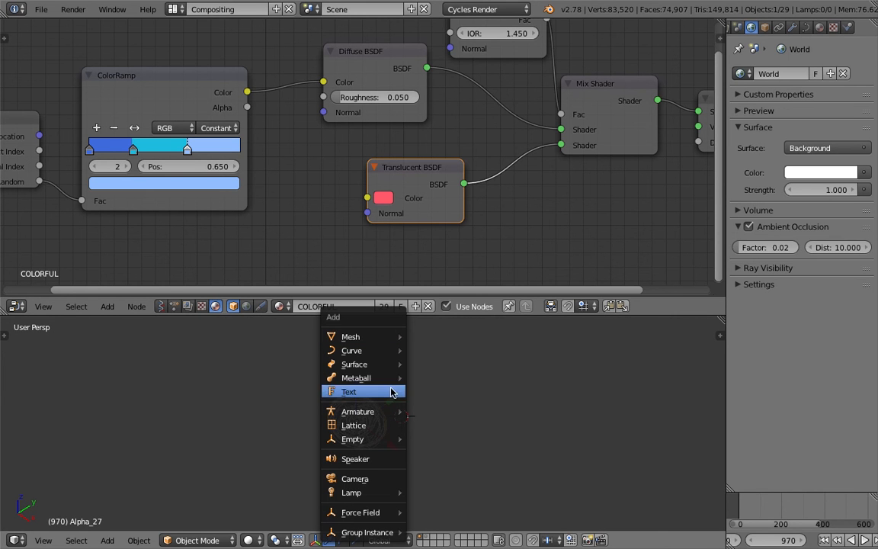
mouse_move(339, 336)
left_click(436, 37)
key("s")
left_click(425, 431)
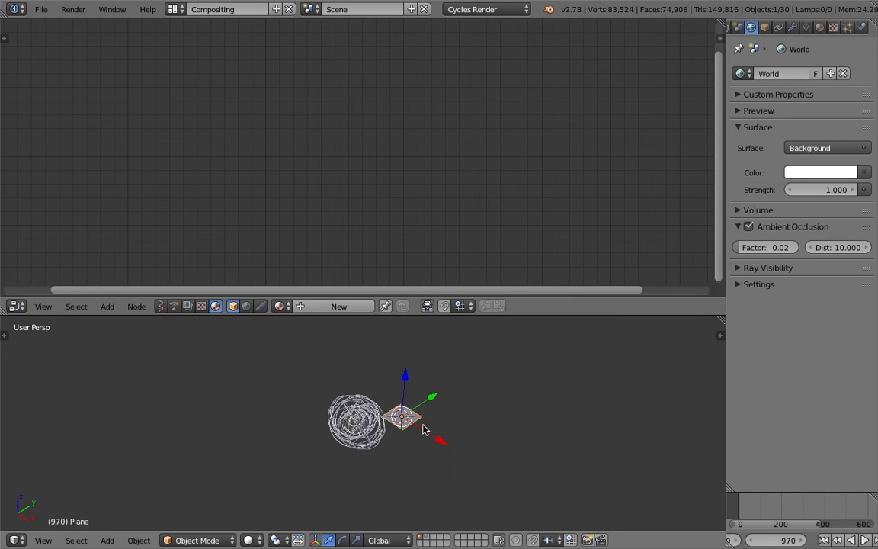
key("s")
left_click(446, 435)
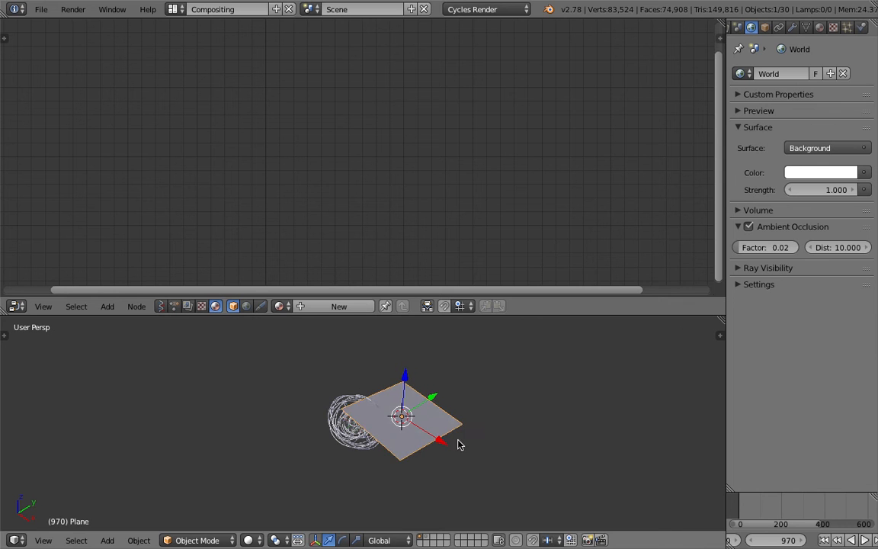
Step: Rotate the plane freely to tilt it and move it slightly above the rings
key("r")
key("r")
left_click(467, 412)
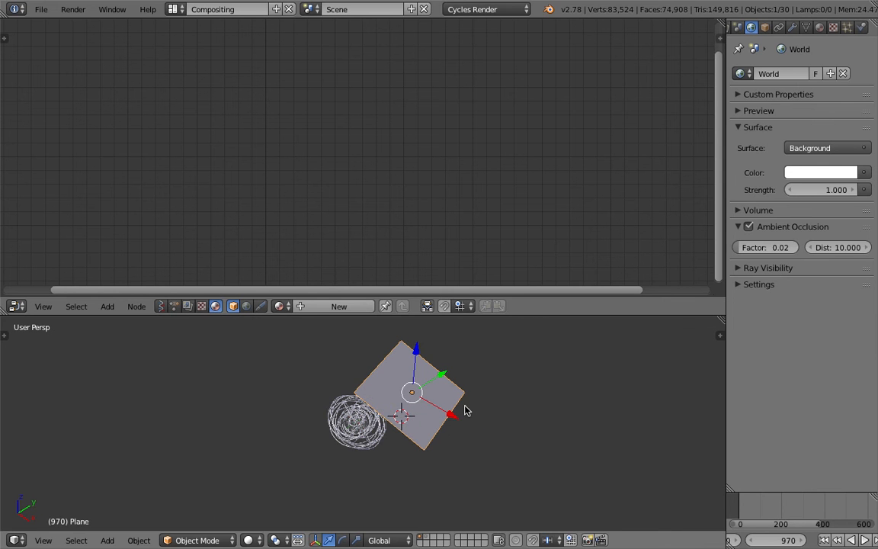
middle_click_drag(465, 409, 467, 396)
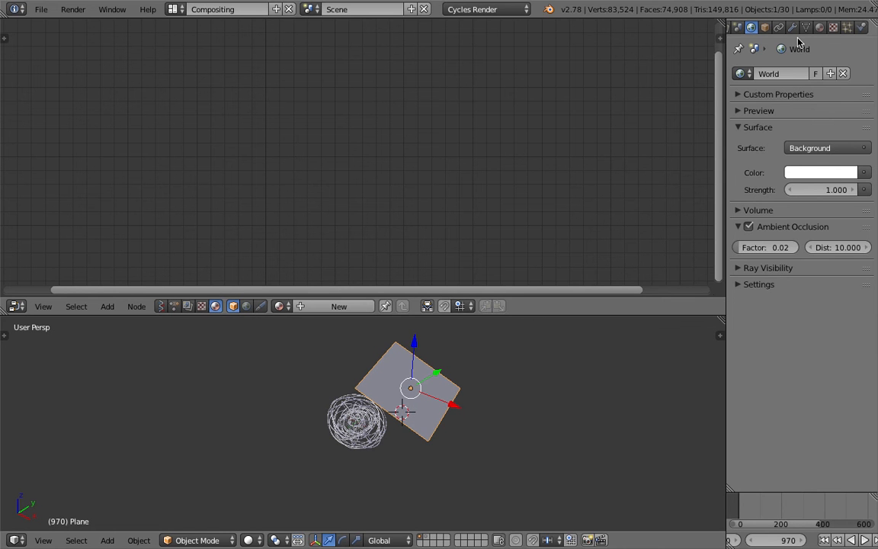
Step: Give the plane a new material with an Emission surface of strength 10 and save the file
mouse_move(792, 35)
middle_mouse_down()
mouse_move(833, 35)
mouse_move(806, 35)
middle_mouse_up()
left_click(833, 27)
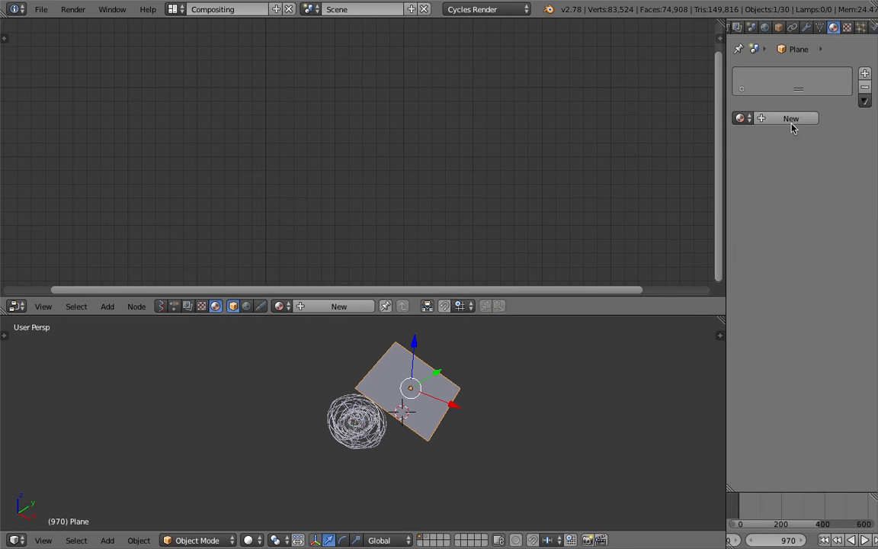
left_click(792, 119)
left_click(827, 192)
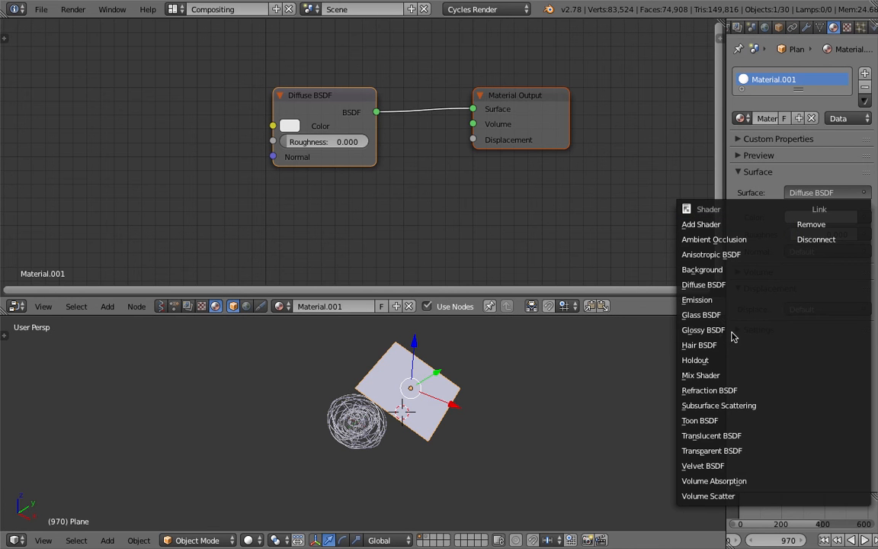
left_click(727, 296)
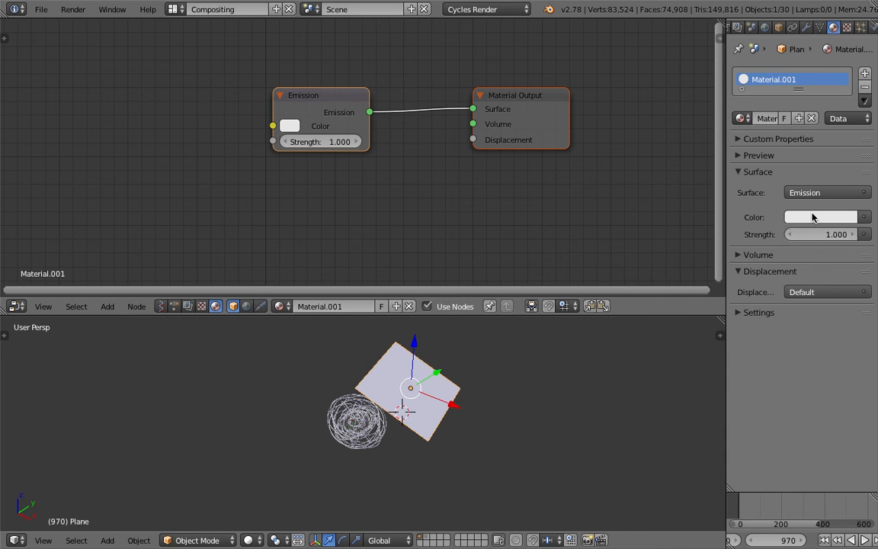
left_click(813, 234)
type("5")
key("Tab")
type("10")
key("Return")
key("ctrl+s")
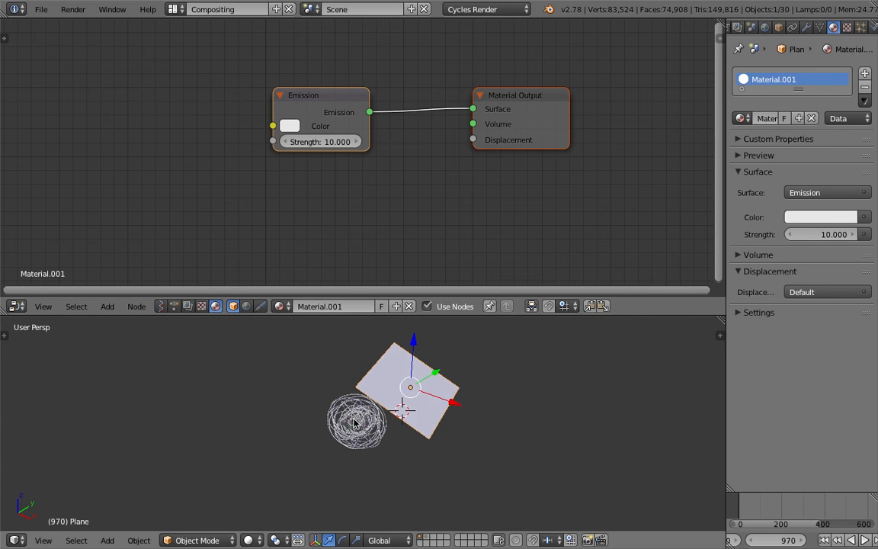
Step: Move the emissive plane farther away from the rings
middle_click_drag(353, 426, 414, 373)
scroll(414, 373, "up", 4)
scroll(414, 373, "up", 5)
scroll(484, 393, "down", 5)
key("g")
left_click(514, 363)
scroll(359, 412, "up", 2)
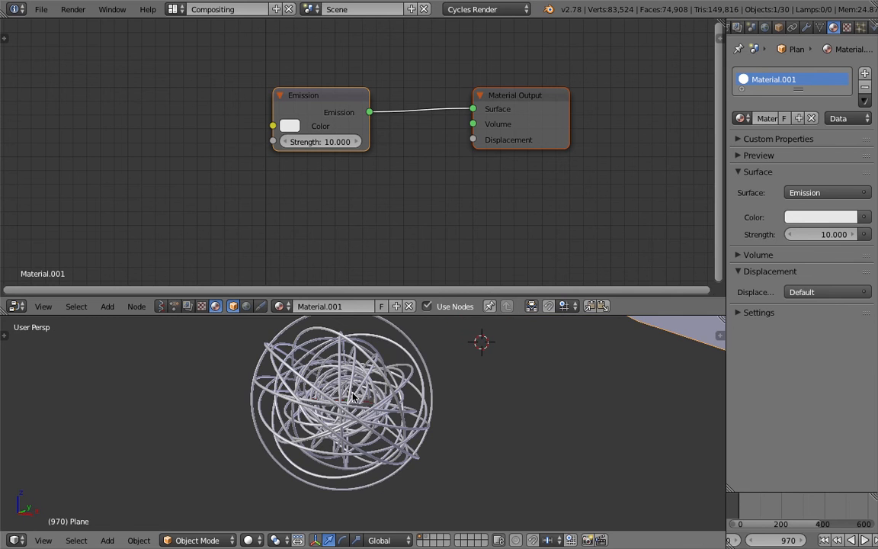
Step: Examine the rings lit by the emissive plane in a maximized 3D view with Rendered shading, and restore the layout
key("shift+space")
scroll(361, 397, "down", 2)
scroll(387, 338, "up", 5)
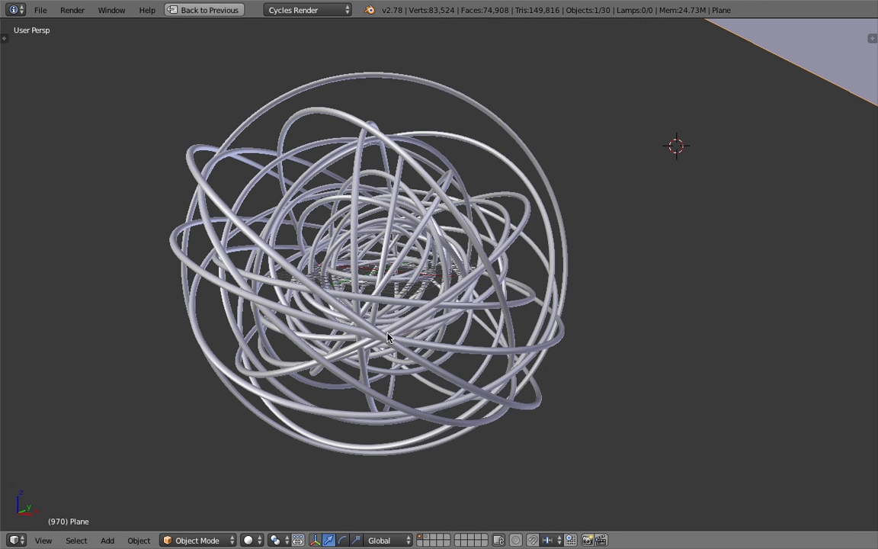
left_click(247, 539)
left_click(269, 448)
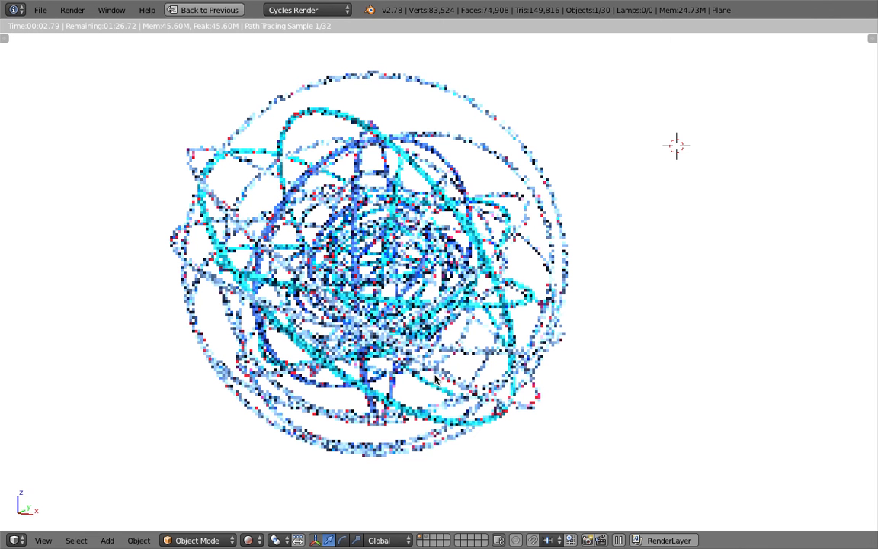
left_click(587, 295)
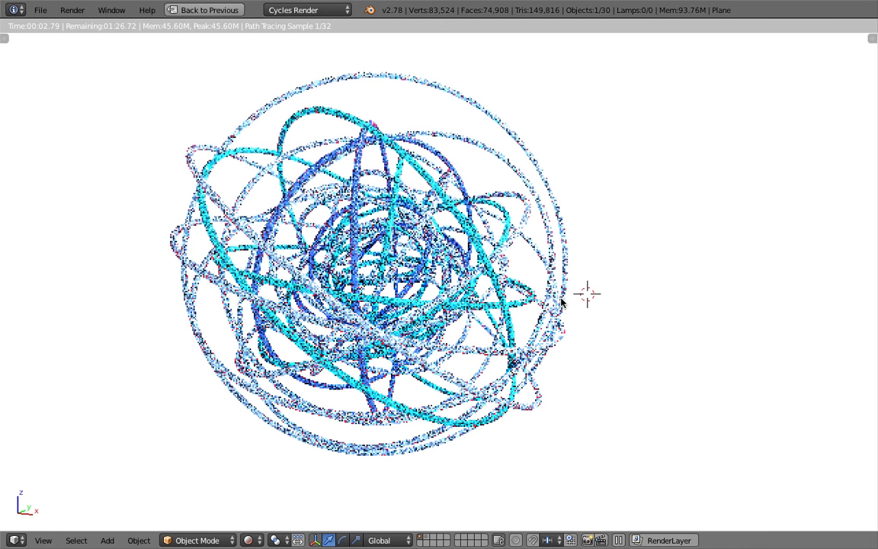
left_click(601, 272)
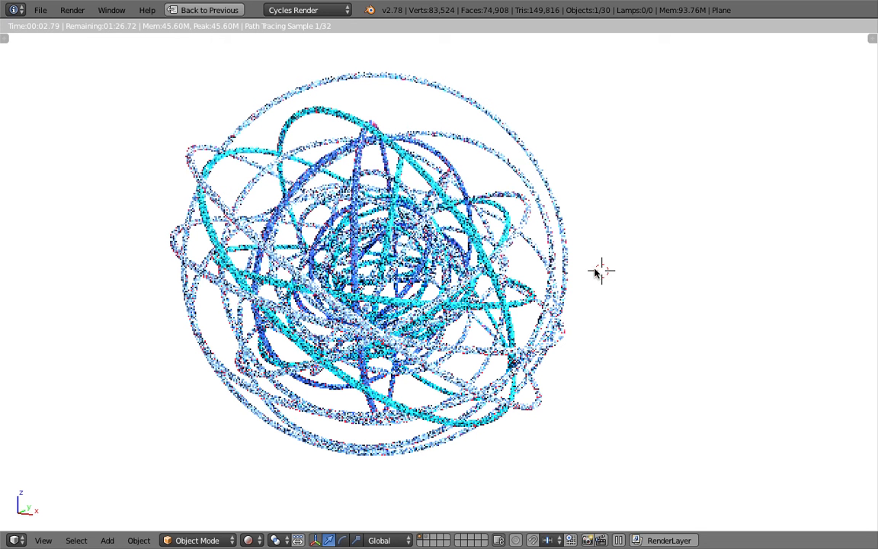
left_click(598, 199)
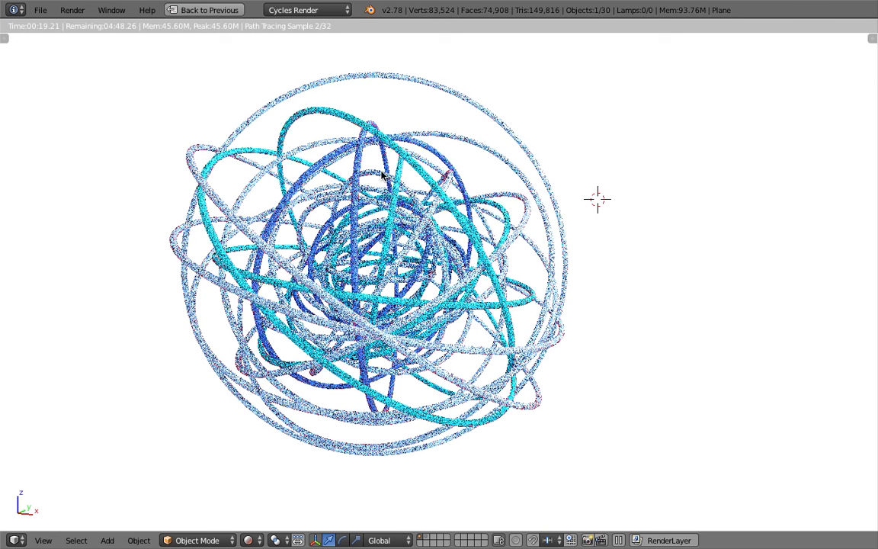
left_click(194, 10)
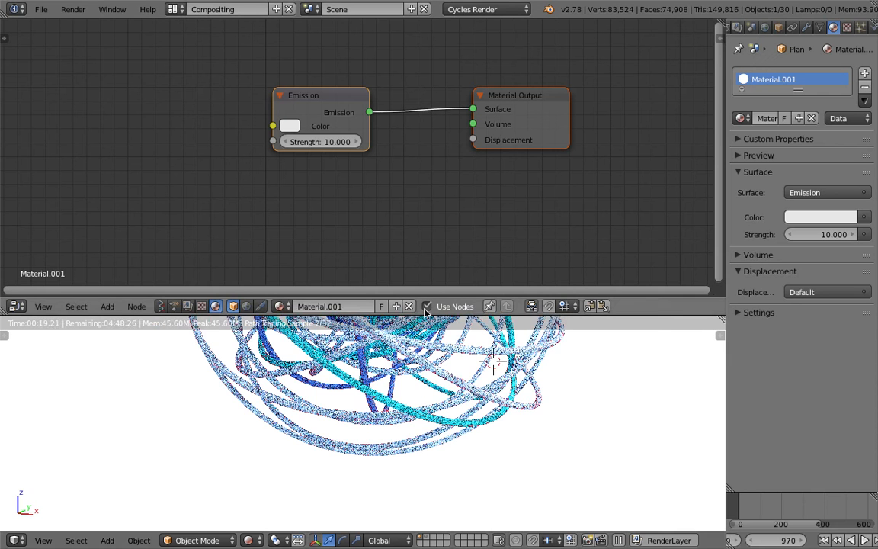
Step: Return the 3D view to Solid shading and delete the emissive plane
left_click(248, 541)
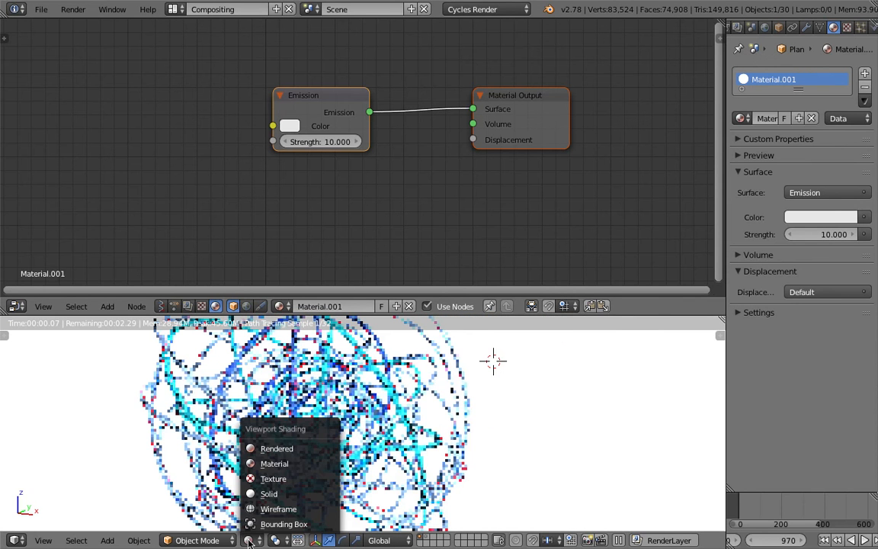
scroll(348, 442, "up", 5)
scroll(349, 442, "down", 5)
key("x")
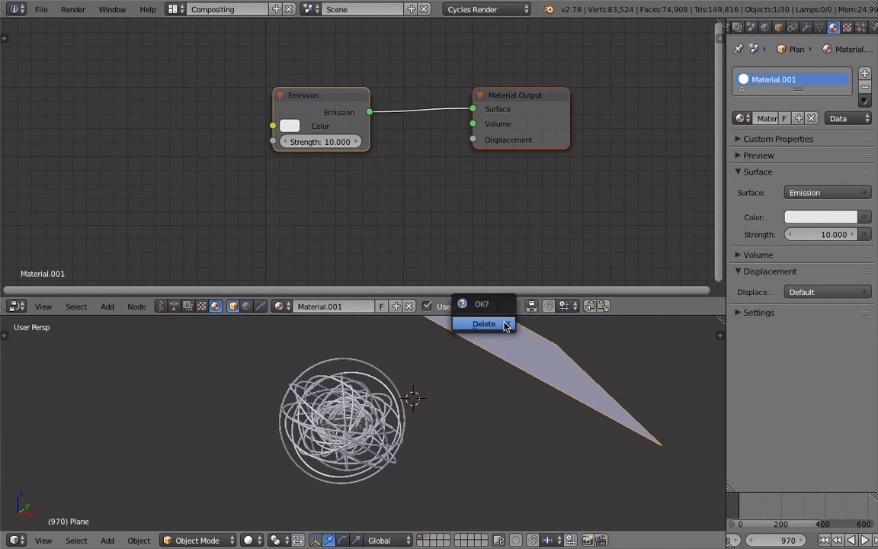
left_click(477, 323)
Step: Switch the node editor to Sverchok nodes and load the existing NodeTree
scroll(458, 343, "up", 2)
left_click(163, 306)
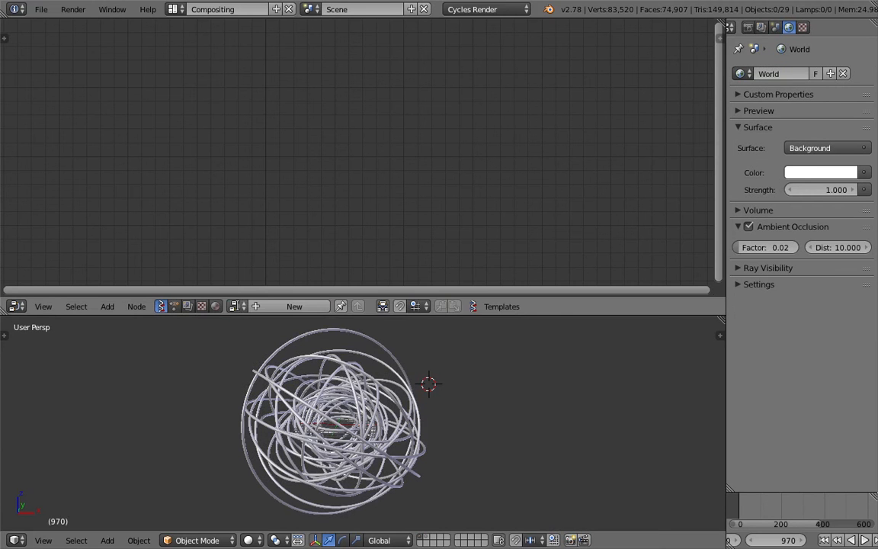
left_click(237, 306)
left_click(259, 329)
Step: Save the file as the next incremented version after sv_ring_rotation_003.blend
key("ctrl+s")
left_click(245, 214)
left_click(42, 10)
left_click(67, 129)
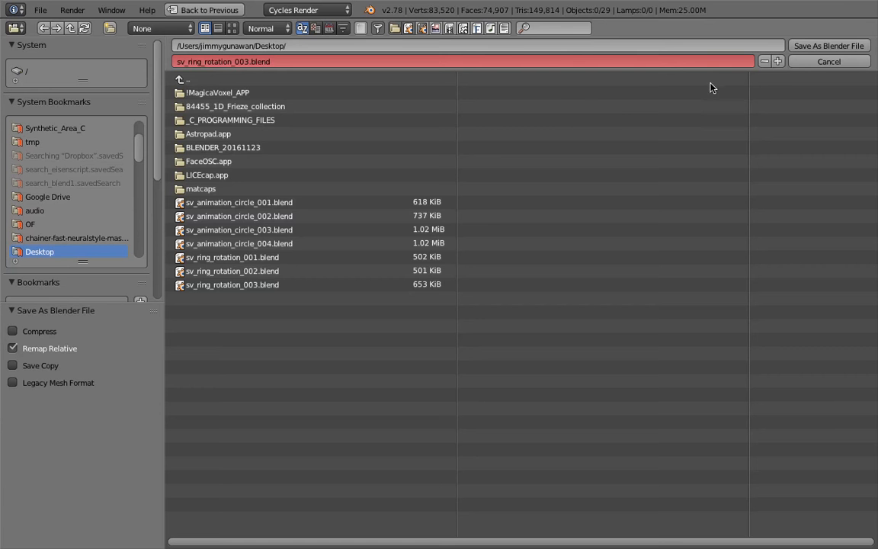
left_click(779, 62)
left_click(829, 46)
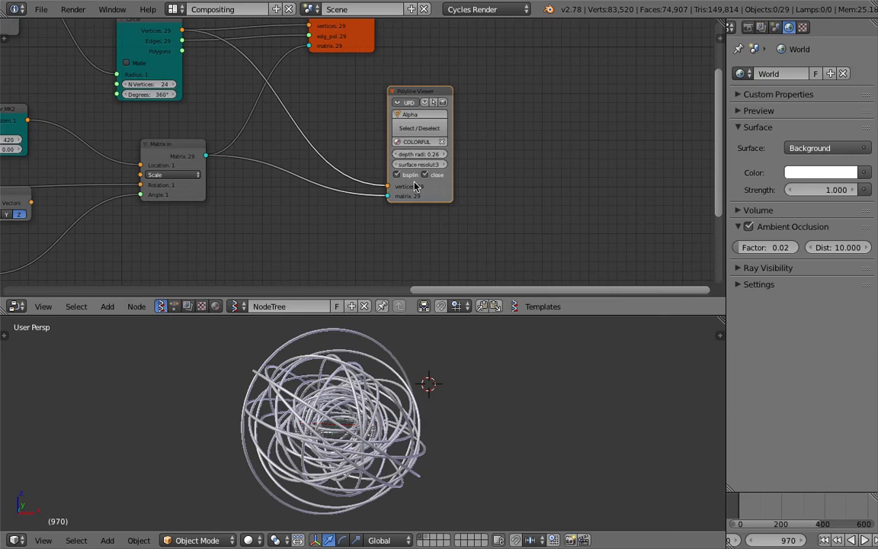
Step: Delete the Polyline Viewer node and all the ring objects in the scene
left_click_drag(427, 95, 508, 99)
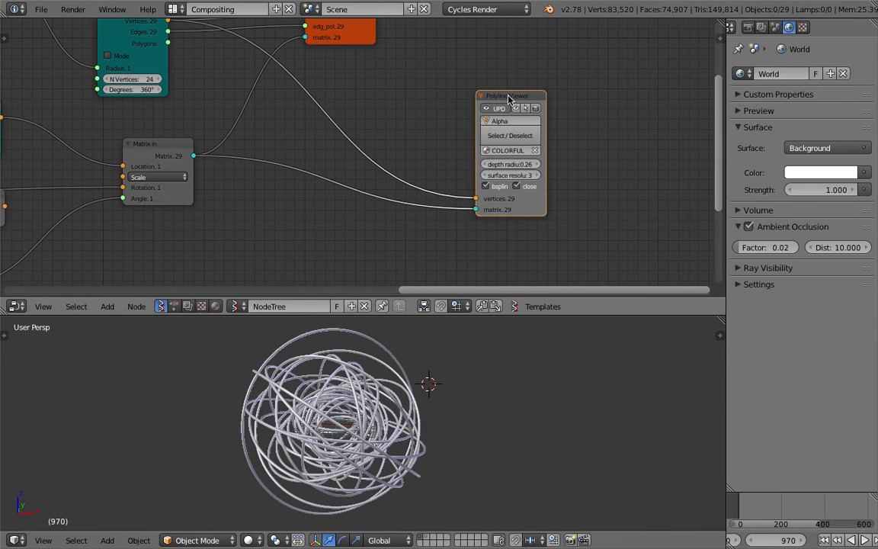
key("x")
key("a")
key("x")
key("Return")
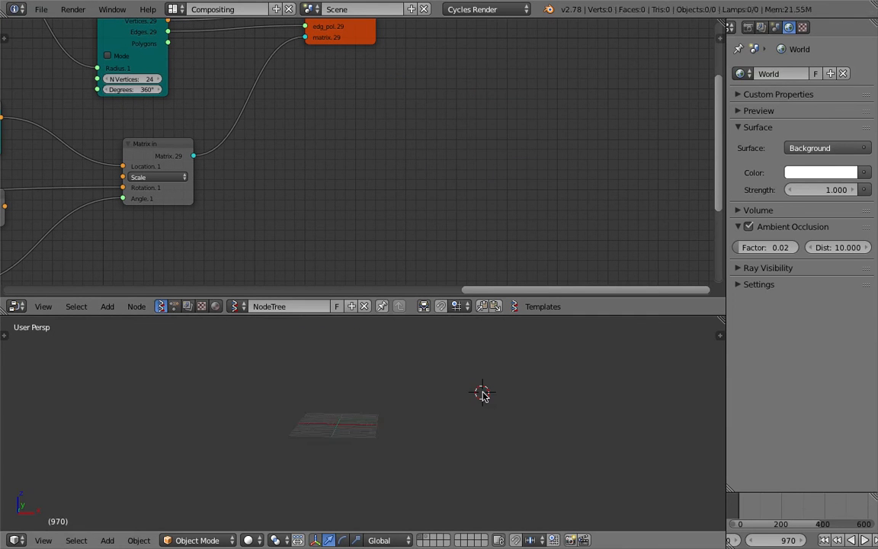
Step: Turn on the Viewer Draw node's display of the rings and save the file
scroll(368, 152, "up", 3)
mouse_move(324, 31)
middle_mouse_down()
mouse_move(367, 164)
mouse_move(439, 129)
middle_mouse_up()
left_click(378, 78)
scroll(439, 384, "up", 4)
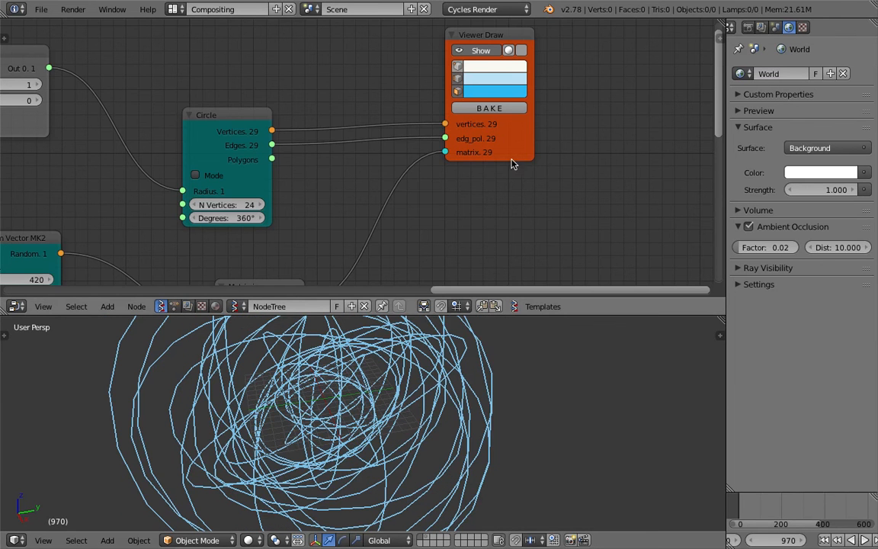
left_click_drag(504, 145, 570, 155)
key("ctrl+s")
left_click(569, 156)
key("ctrl+s")
Step: Spread the Circle and Viewer Draw nodes apart to leave room for a node between them
mouse_move(207, 120)
left_mouse_down()
mouse_move(260, 93)
mouse_move(178, 88)
left_mouse_up()
left_click(262, 98)
left_click_drag(248, 97, 228, 68)
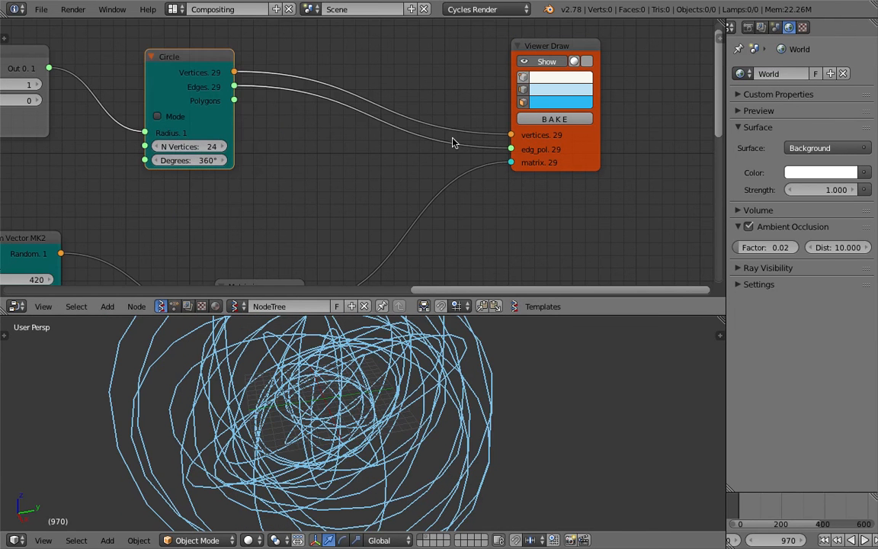
left_click_drag(551, 152, 583, 166)
middle_click_drag(269, 159, 272, 177)
key("g")
left_click(428, 174)
Step: Add a List Mask (out) node on the edges link between the Circle and Viewer Draw nodes
key("shift+a")
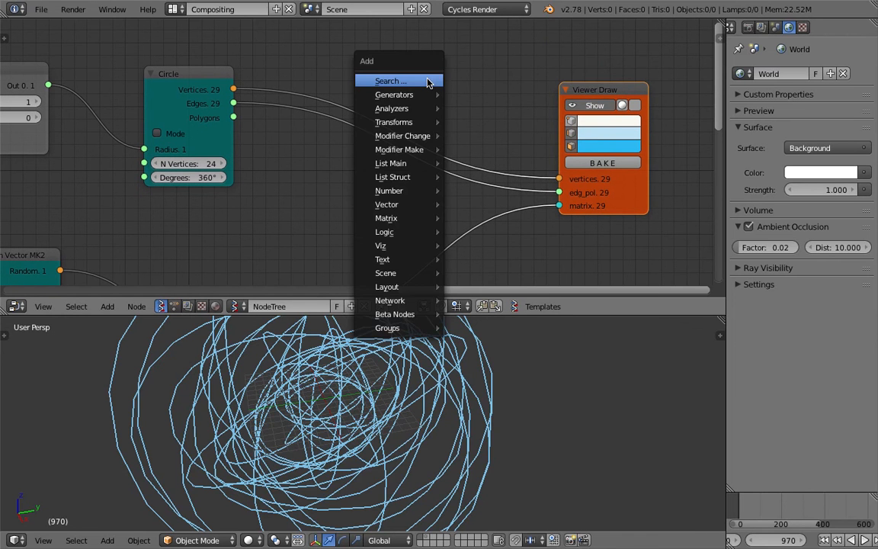
left_click(426, 80)
type("list mas")
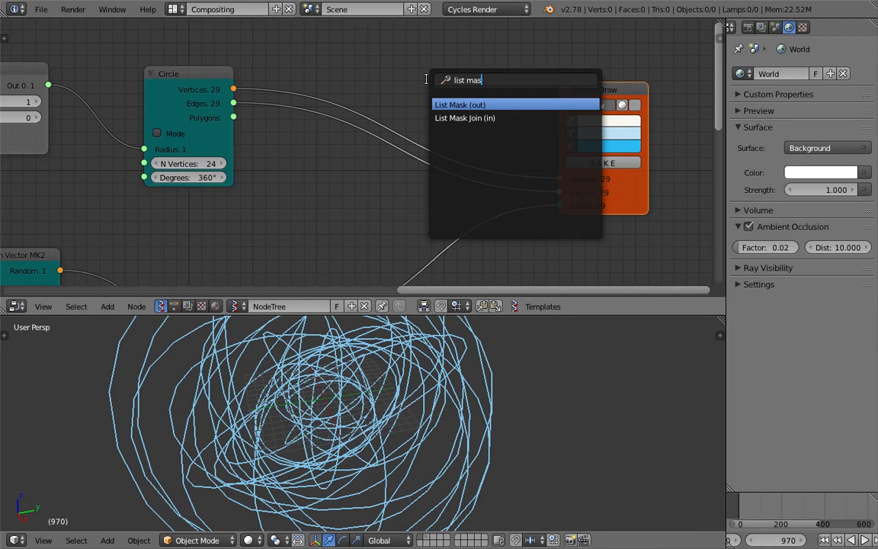
key("Down")
key("Up")
key("Return")
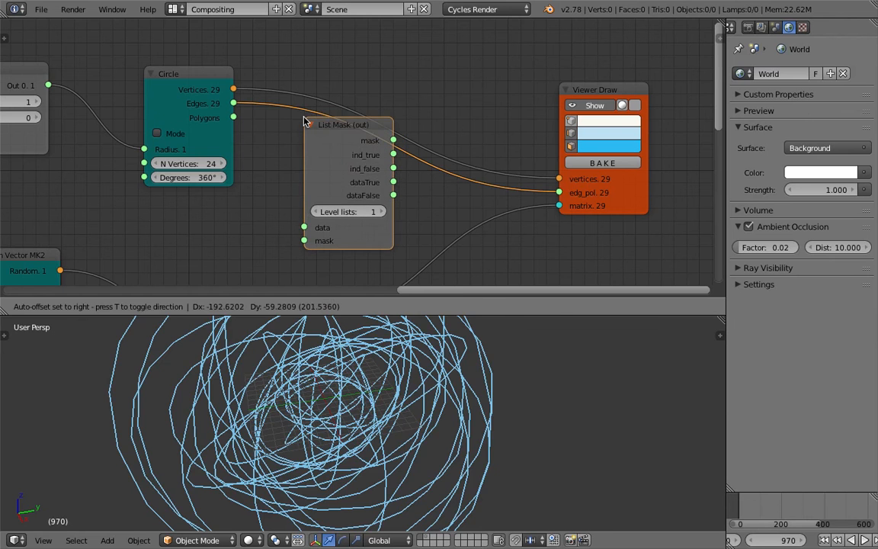
left_click(296, 121)
left_click_drag(321, 128, 308, 145)
Step: Arrange the Circle, List Mask and Viewer Draw nodes so their links are easy to read
middle_click_drag(327, 170, 382, 131)
scroll(378, 92, "up", 1)
scroll(377, 91, "down", 1)
left_click_drag(296, 50, 296, 17)
middle_click_drag(394, 169, 353, 246)
left_click_drag(364, 209, 372, 197)
left_click_drag(645, 139, 670, 104)
left_click_drag(397, 181, 414, 158)
middle_click_drag(414, 158, 422, 159)
middle_click_drag(351, 111, 493, 80)
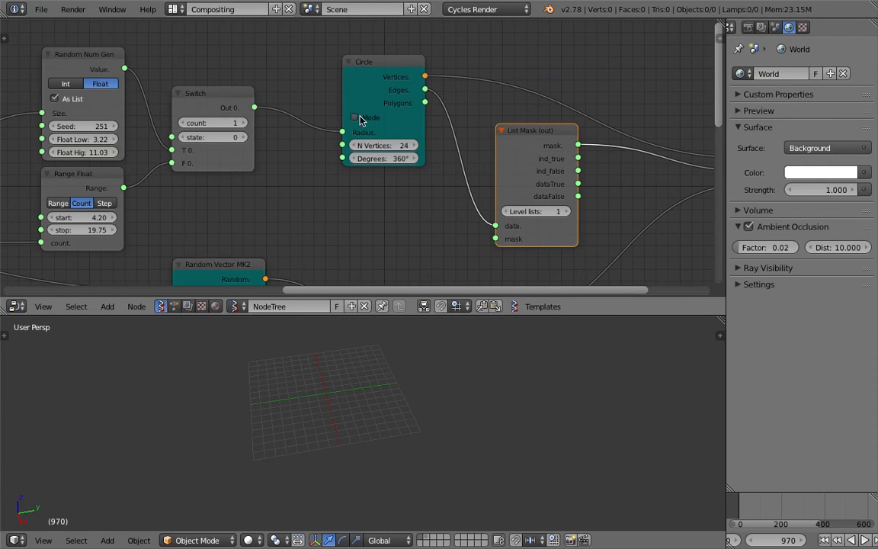
left_click_drag(368, 80, 356, 75)
Step: Set the integer that controls the number of rings to 12 and save the file
middle_click_drag(90, 163, 476, 123)
key("ctrl+s")
left_click(163, 219)
middle_click_drag(542, 114, 142, 118)
left_click_drag(508, 117, 493, 114)
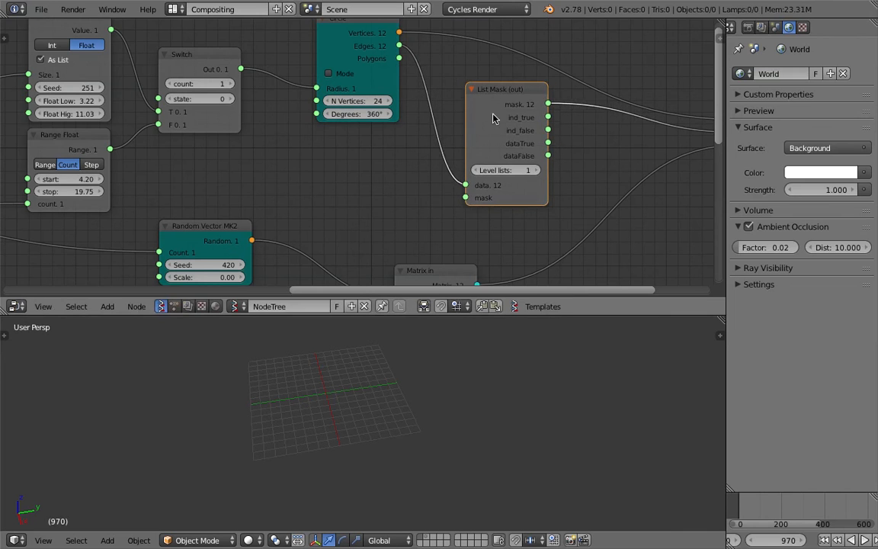
Step: Connect List Mask's dataTrue output to Viewer Draw's edg_pol input and set Level lists to 2
mouse_move(522, 140)
middle_mouse_down()
mouse_move(463, 113)
mouse_move(438, 139)
middle_mouse_up()
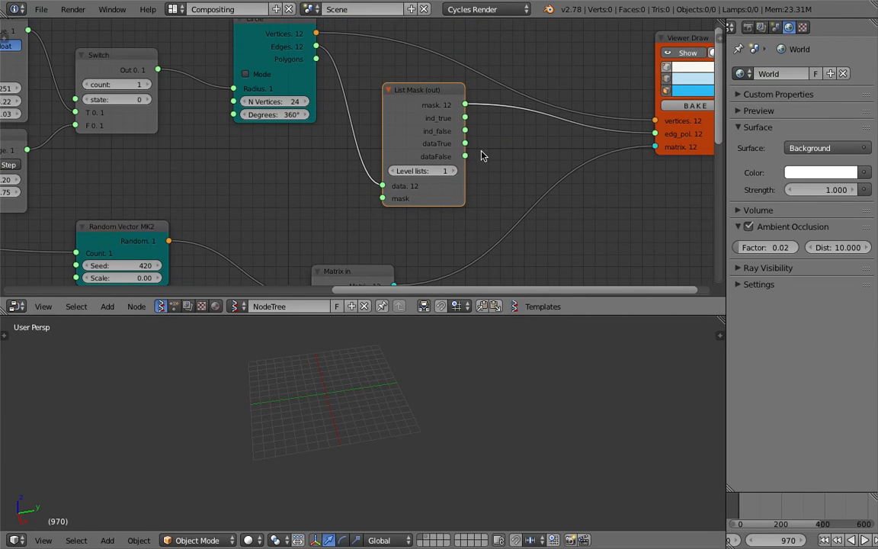
left_click_drag(470, 150, 655, 134)
key("ctrl+s")
left_click(455, 355)
left_click(455, 172)
Step: Play the animation, examine the dashed rings from several angles, and stop playback
middle_click_drag(476, 381, 541, 407)
middle_click_drag(530, 182, 486, 174)
key("alt+a")
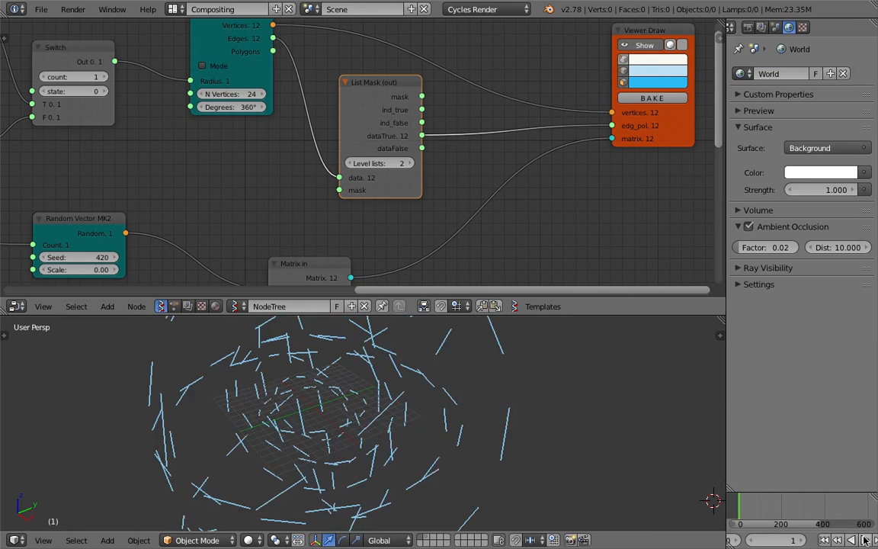
middle_click_drag(442, 447, 480, 417)
scroll(422, 419, "down", 3)
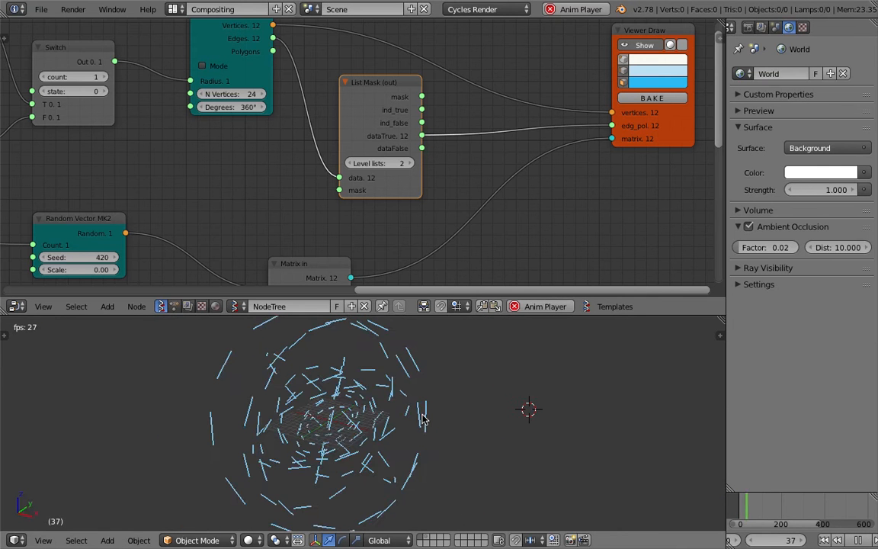
middle_click_drag(422, 419, 453, 409)
left_click(858, 540)
Step: Write the note "0,1,0,1" with the grease pencil above the List Mask node
scroll(412, 153, "up", 2)
middle_click_drag(414, 127, 410, 186)
scroll(402, 169, "up", 1)
middle_click_drag(390, 116, 352, 147)
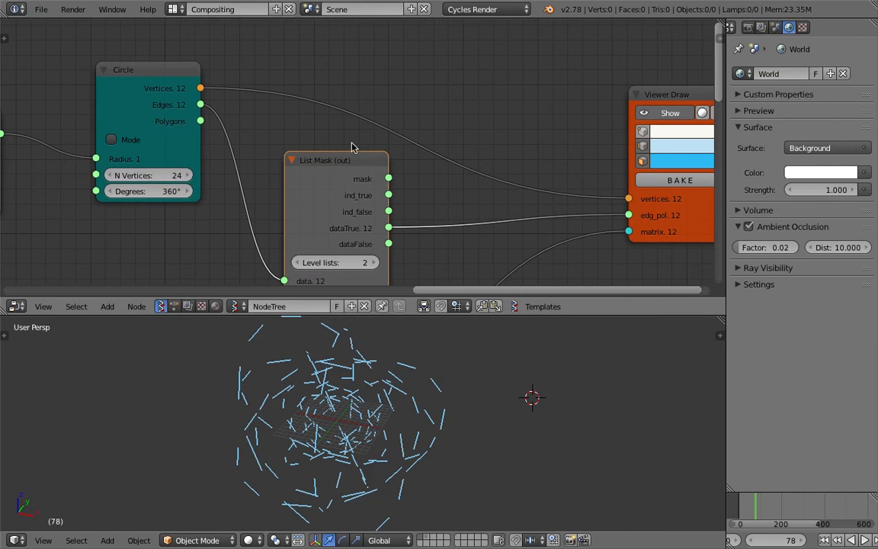
middle_click_drag(430, 116, 385, 119)
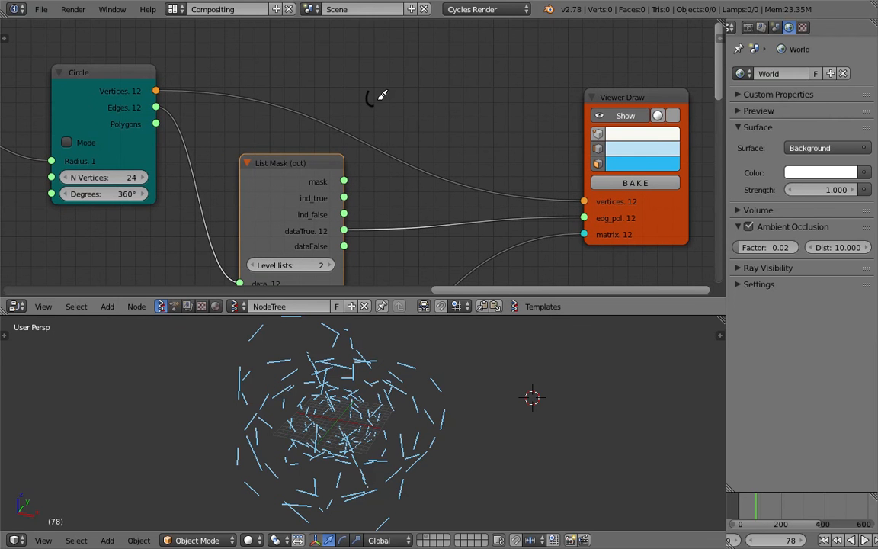
left_click_drag(400, 82, 406, 107)
mouse_move(416, 102)
left_mouse_down()
mouse_move(412, 110)
mouse_move(431, 87)
left_mouse_up()
left_click_drag(444, 99, 440, 109)
left_click_drag(462, 77, 470, 101)
middle_click_drag(340, 201, 415, 148)
middle_click_drag(284, 116, 287, 133)
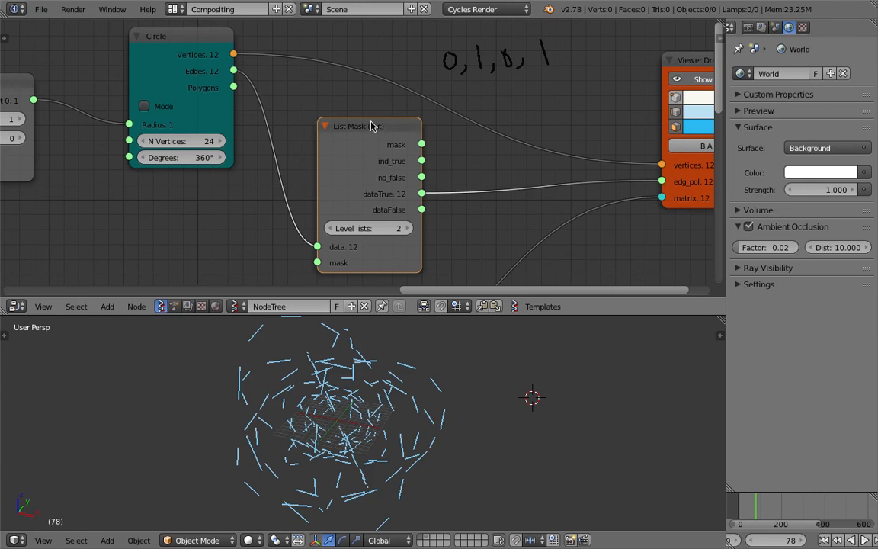
left_click_drag(369, 132, 367, 125)
middle_click_drag(367, 121, 362, 113)
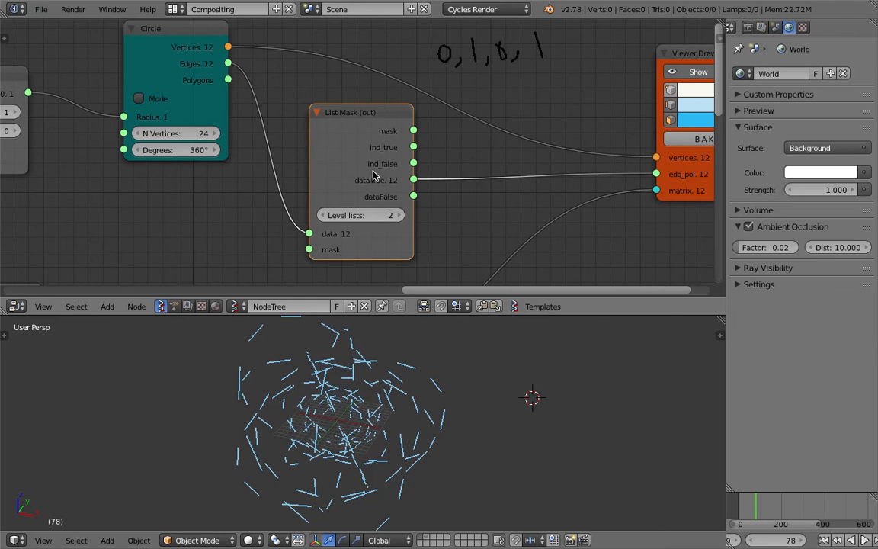
middle_click_drag(373, 171, 394, 130)
Step: Connect the Z vector node to Matrix in's Rotation input and play the animation from the first frame
middle_click_drag(416, 457, 516, 436)
middle_click_drag(533, 393, 488, 333)
scroll(388, 235, "down", 4)
middle_click_drag(186, 278, 368, 128)
left_click_drag(328, 157, 466, 134)
left_click(824, 540)
left_click(867, 540)
middle_click_drag(392, 358, 449, 476)
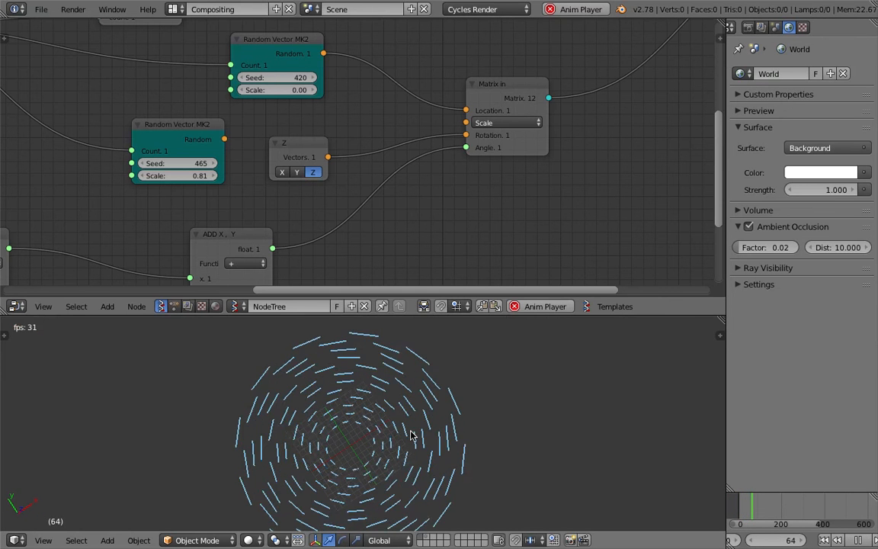
Step: Add a Random Num Gen node between the Range Float and List Mask nodes
middle_click_drag(463, 43, 403, 219)
middle_click_drag(328, 170, 333, 175)
key("shift+a")
left_click(315, 165)
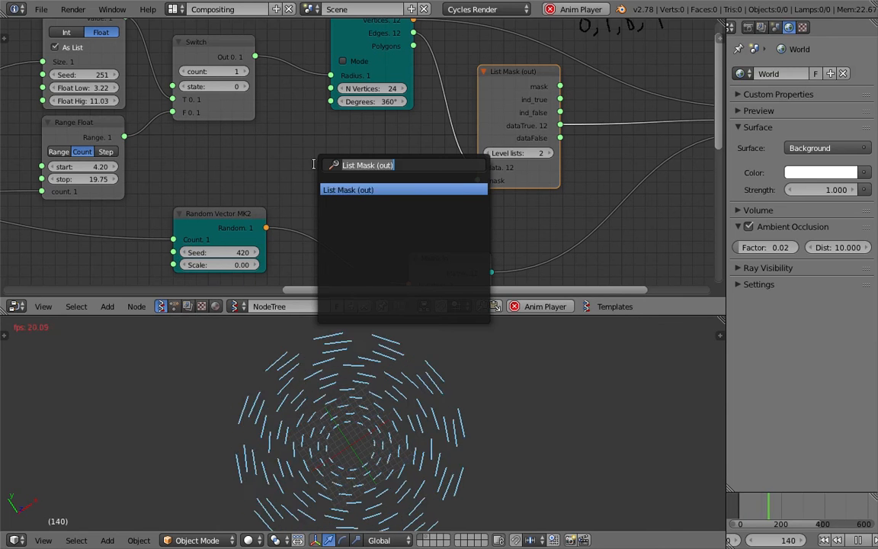
type("random")
key("Down")
key("Down")
key("Down")
key("Return")
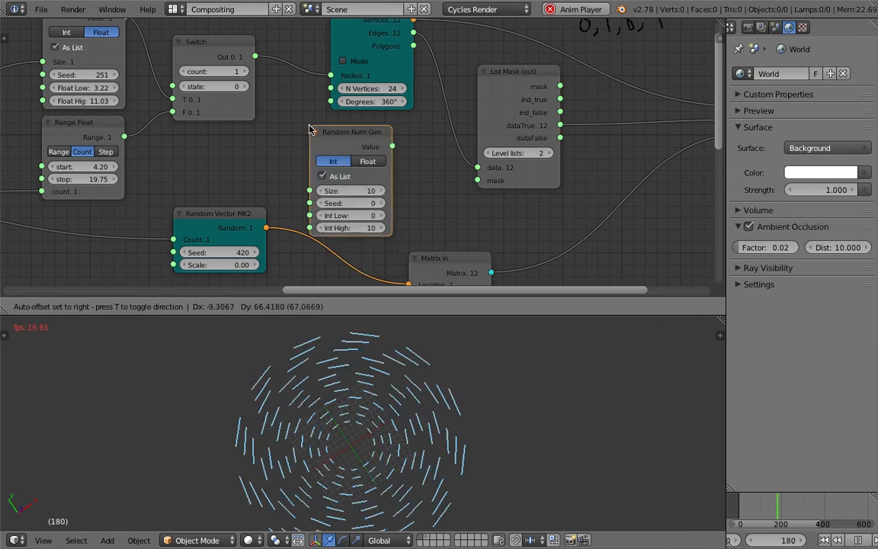
left_click(311, 124)
Step: Reposition the Random Vector MK2 and Random Num Gen nodes, and keep the number generator in Int mode
left_click_drag(227, 216, 179, 235)
left_click_drag(315, 131, 241, 142)
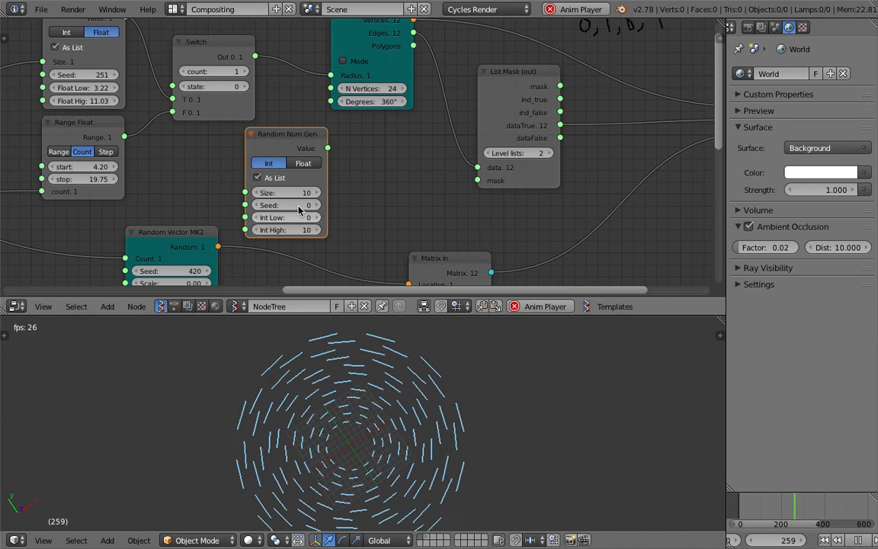
left_click(303, 164)
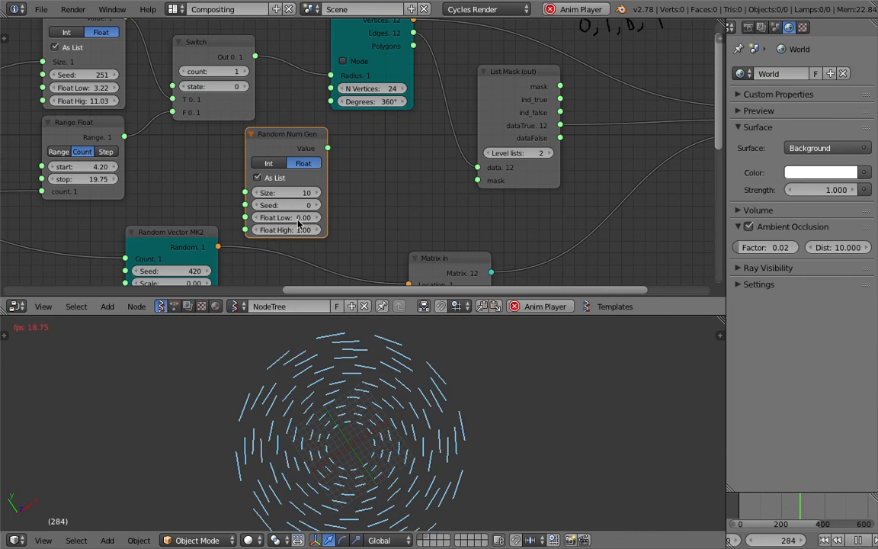
left_click(268, 163)
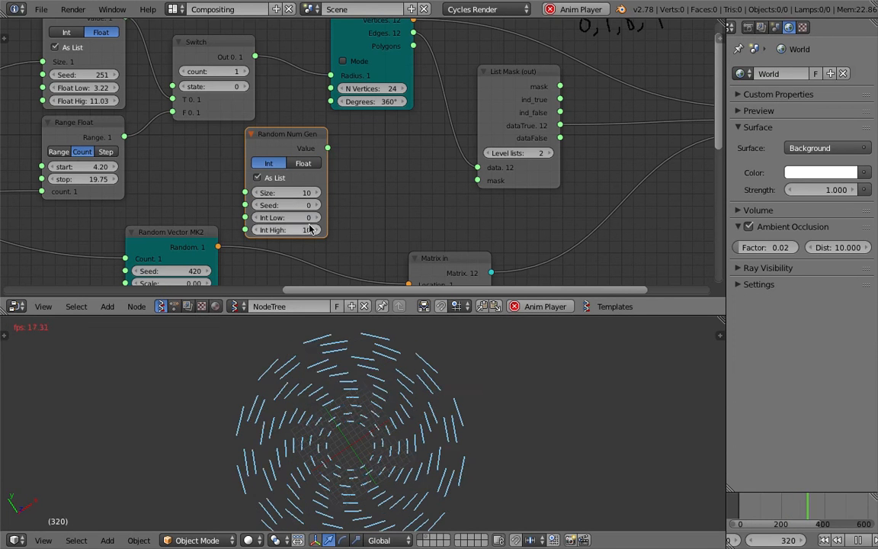
Step: Add a Stethoscope node and connect the Random Num Gen's Value output to it
key("shift+a")
left_click(365, 186)
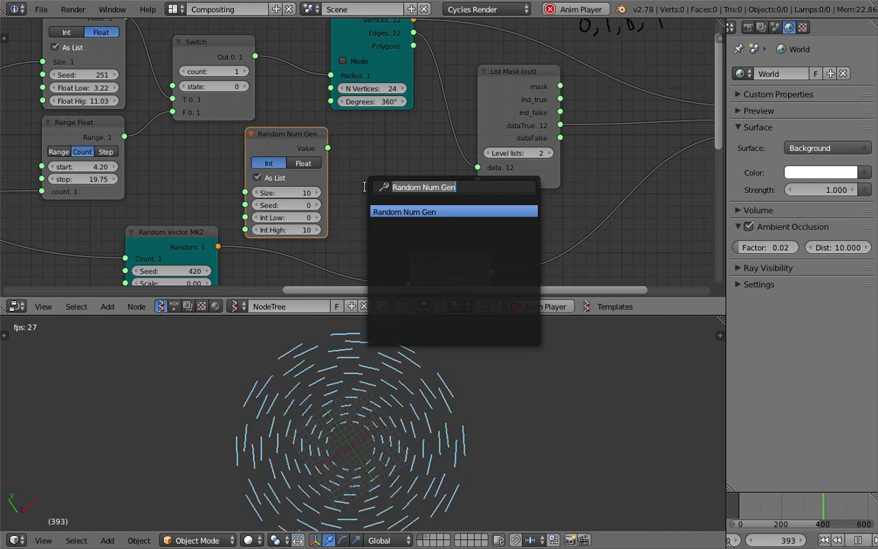
type("ste")
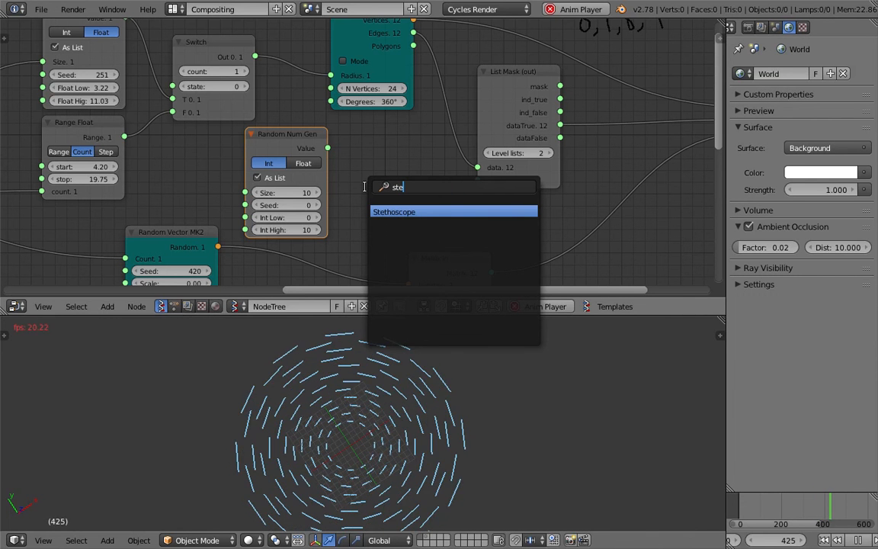
key("Return")
left_click(363, 189)
left_click_drag(327, 148, 366, 221)
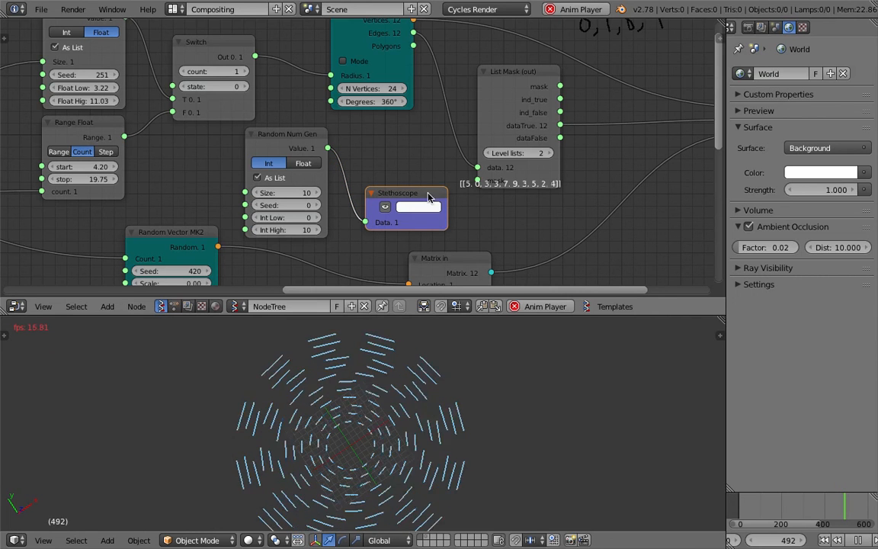
Step: Set the Random Num Gen's Int High to 1
left_click(307, 229)
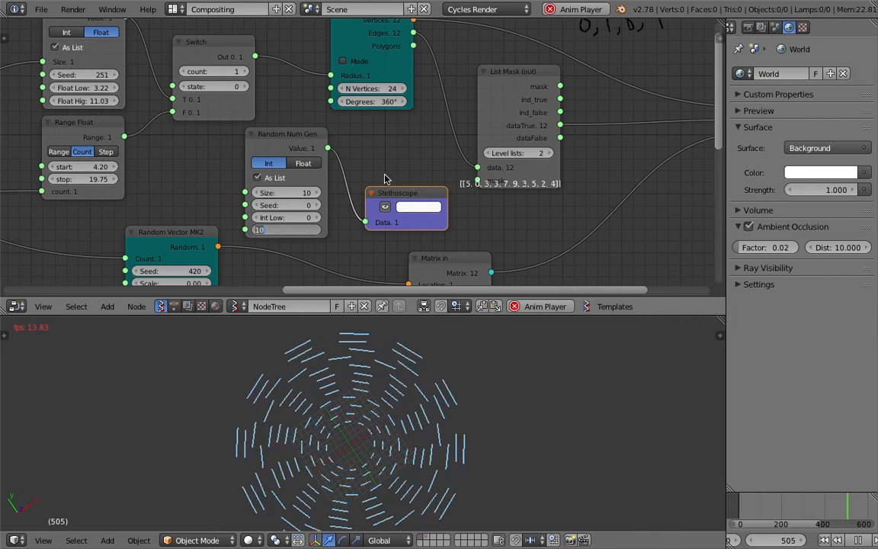
type("1")
key("Return")
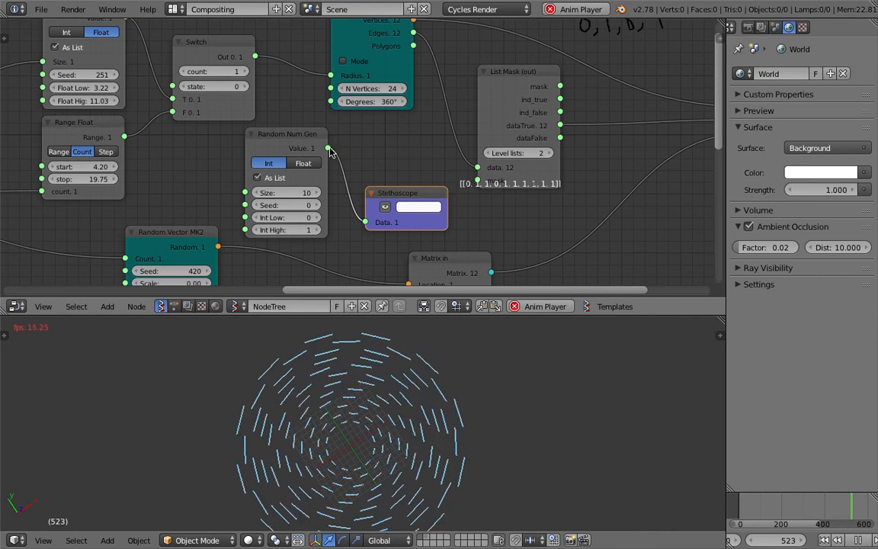
Step: Replace the Stethoscope with a link from Random Num Gen to List Mask's mask input, using size 13 and seed 29
key("x")
left_click_drag(327, 148, 477, 180)
left_click_drag(305, 192, 390, 193)
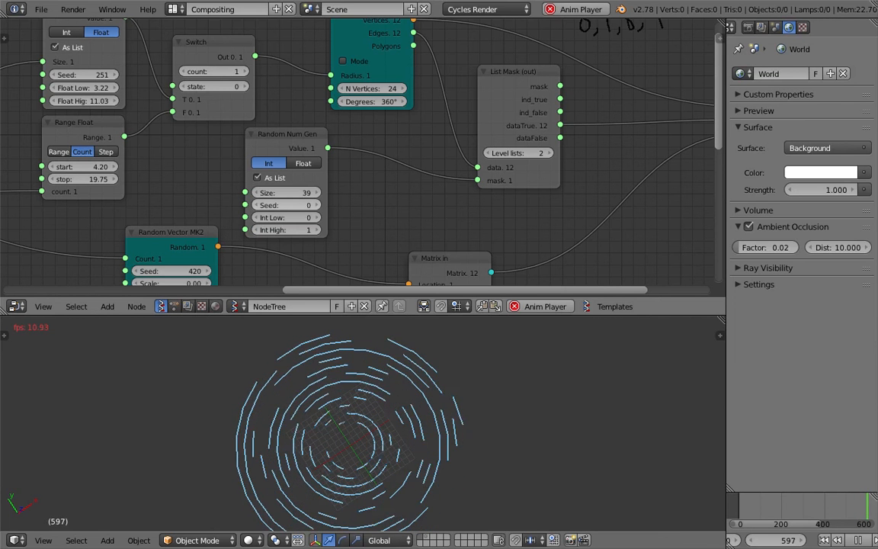
left_click_drag(309, 205, 276, 193)
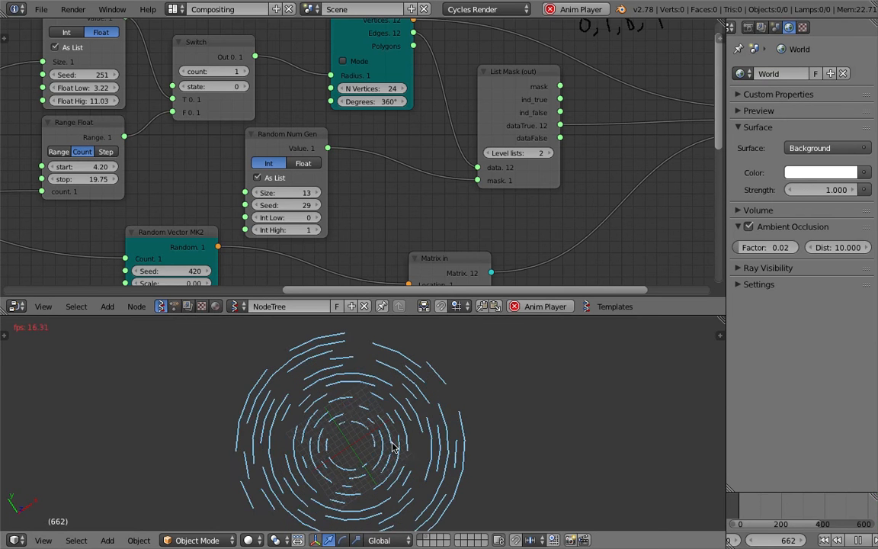
Step: Enlarge the 3D view and examine the randomly masked rings from several angles during playback
left_click(438, 340)
middle_click_drag(313, 398, 406, 398)
scroll(360, 188, "down", 3)
middle_click_drag(360, 189, 379, 144)
middle_click_drag(441, 378, 405, 439)
left_click_drag(474, 315, 474, 185)
middle_click_drag(385, 305, 400, 382)
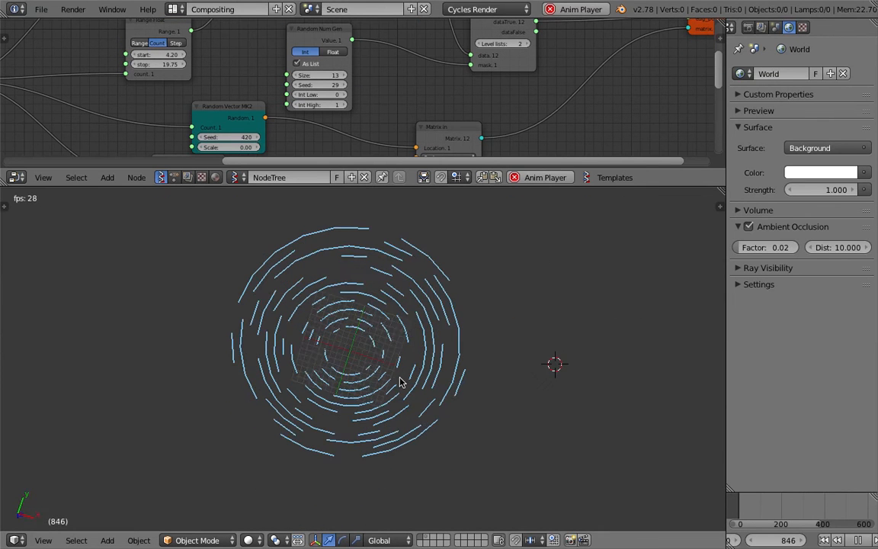
scroll(395, 326, "up", 3)
scroll(418, 349, "down", 3)
Step: Give the node editor more height again and save the file
key("ctrl+s")
left_click(413, 347)
middle_click_drag(409, 348, 446, 325, "shift")
left_click_drag(418, 170, 419, 276)
scroll(388, 318, "down", 7)
scroll(379, 366, "up", 4)
key("ctrl+s")
left_click(381, 400)
Step: Raise the integer that controls the number of rings to 33
middle_click_drag(168, 157, 54, 141, "ctrl")
middle_click_drag(30, 137, 273, 130)
scroll(274, 134, "up", 1)
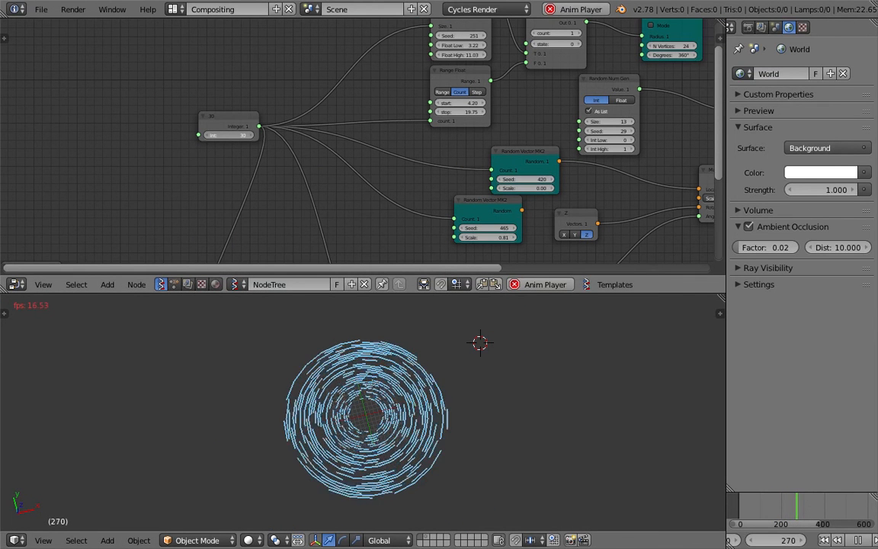
scroll(412, 387, "up", 8)
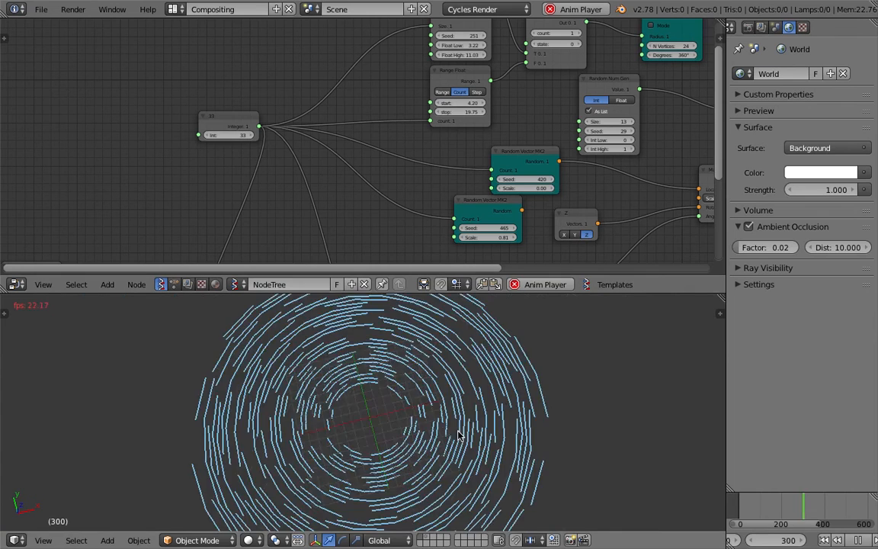
Step: Examine the denser animated ring pattern from several angles
scroll(483, 410, "down", 5)
middle_click_drag(483, 410, 533, 308)
middle_click_drag(539, 219, 182, 177)
scroll(523, 350, "down", 3)
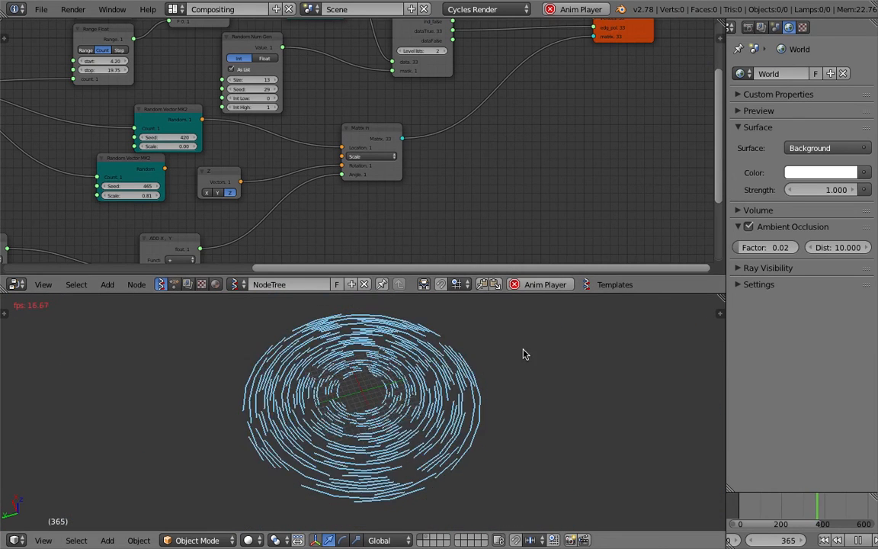
middle_click_drag(499, 378, 429, 393)
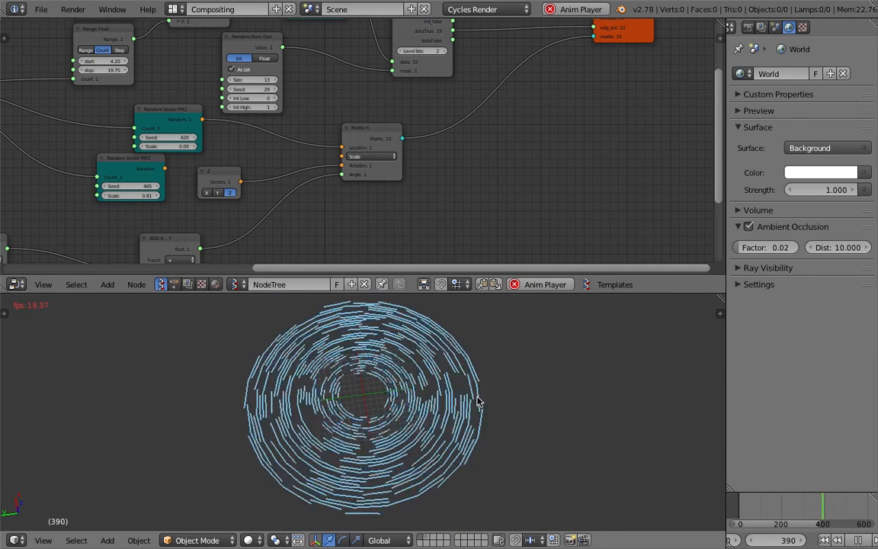
middle_click_drag(515, 392, 605, 405)
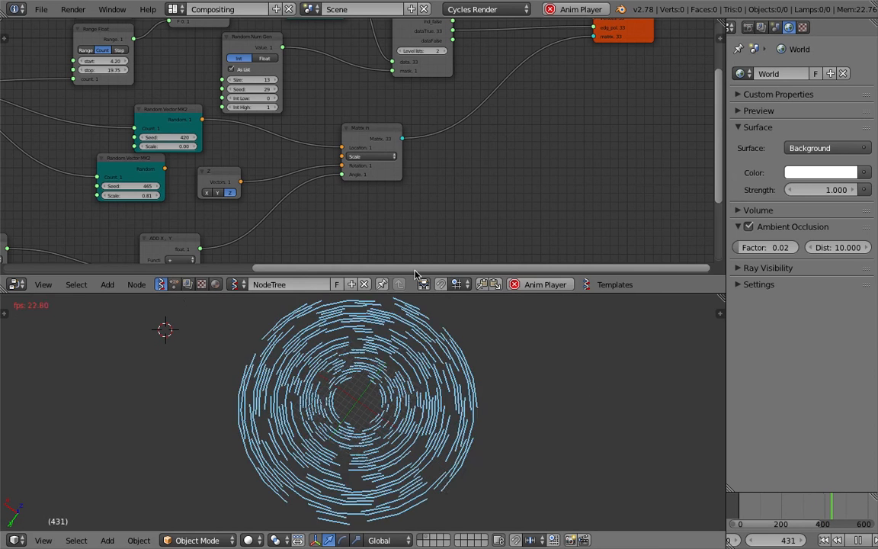
Step: Set the Float Low to 4.12 and Float High to 13.76 on the Random Num Gen node feeding the circle radii
scroll(481, 145, "down", 7)
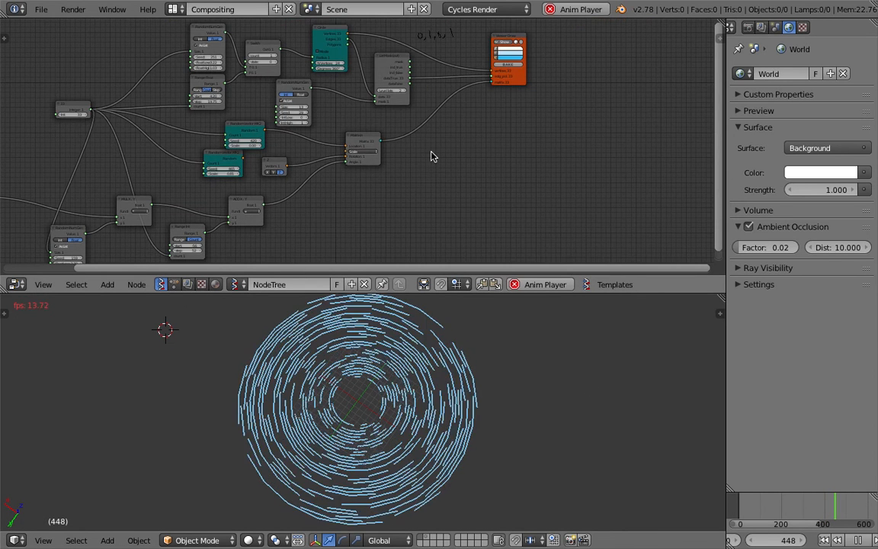
middle_click_drag(433, 155, 488, 161)
scroll(320, 118, "down", 1)
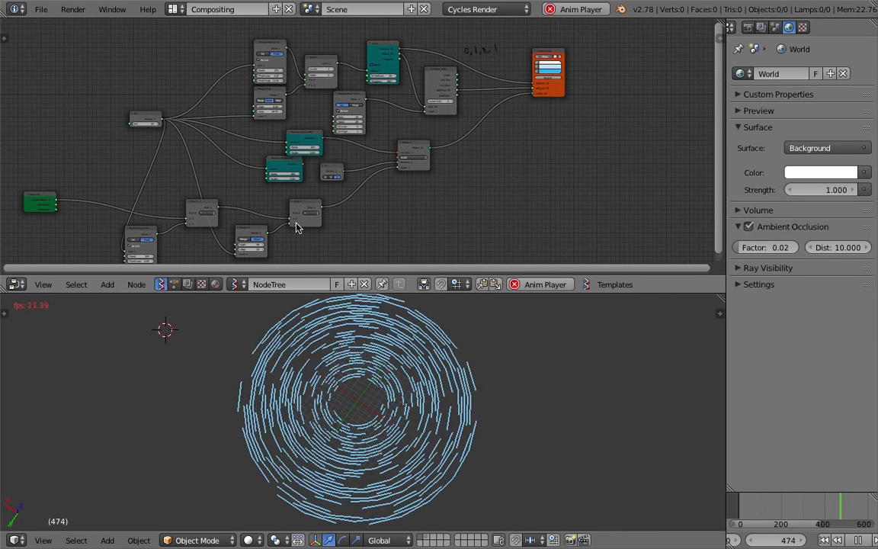
scroll(296, 217, "up", 3)
scroll(292, 205, "up", 1)
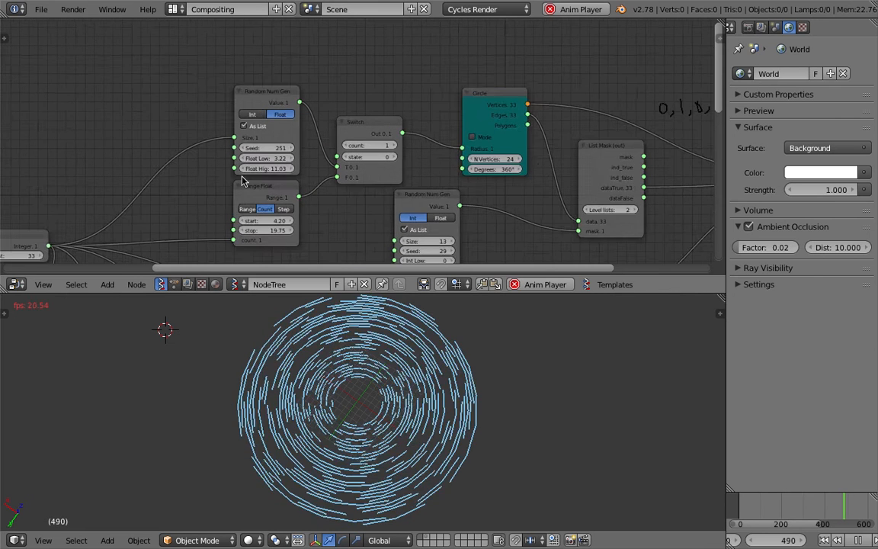
scroll(243, 181, "up", 1)
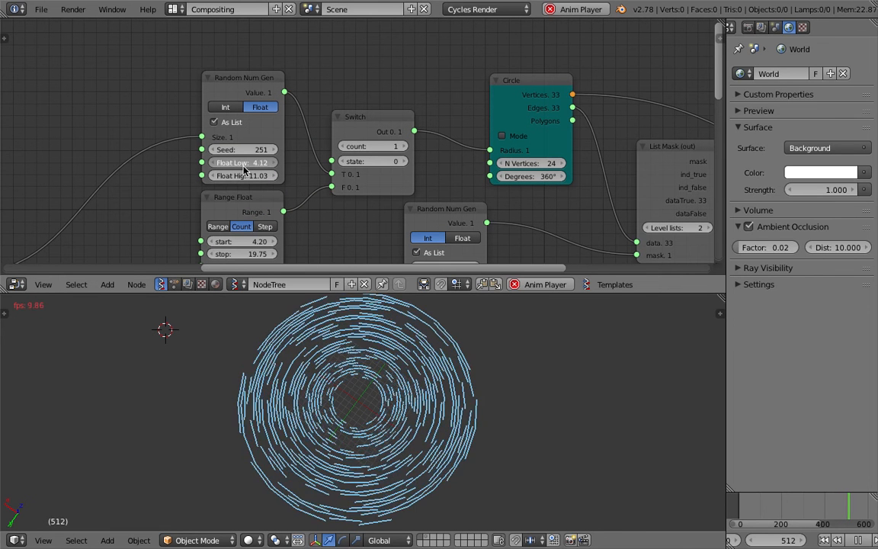
left_click_drag(242, 175, 284, 176)
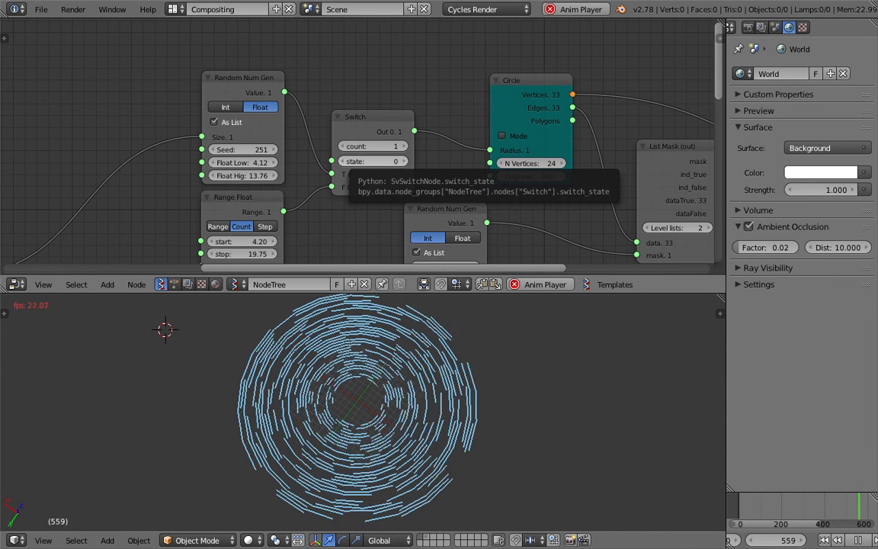
Step: Toggle the Switch node's state to 1 and back to 0, and set the Range Float start to 3.27
left_click(404, 162)
left_click(347, 163)
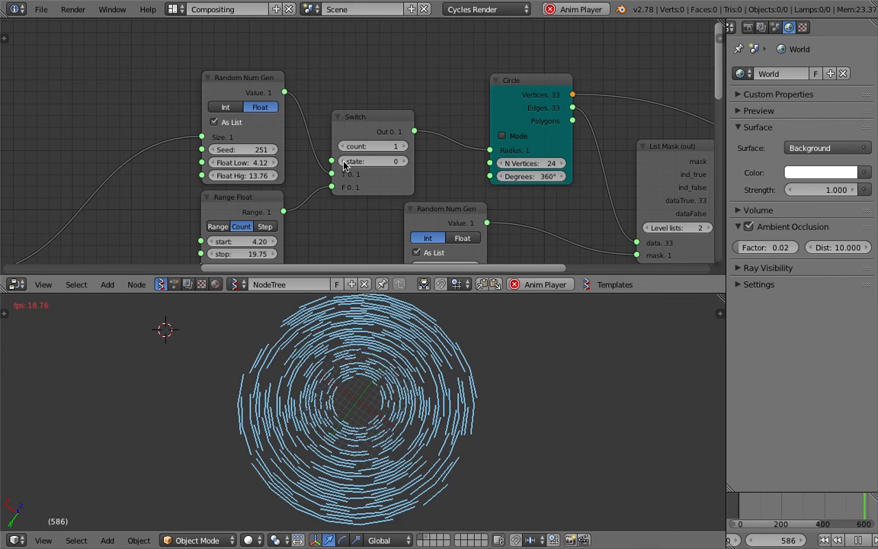
middle_click_drag(259, 224, 267, 187)
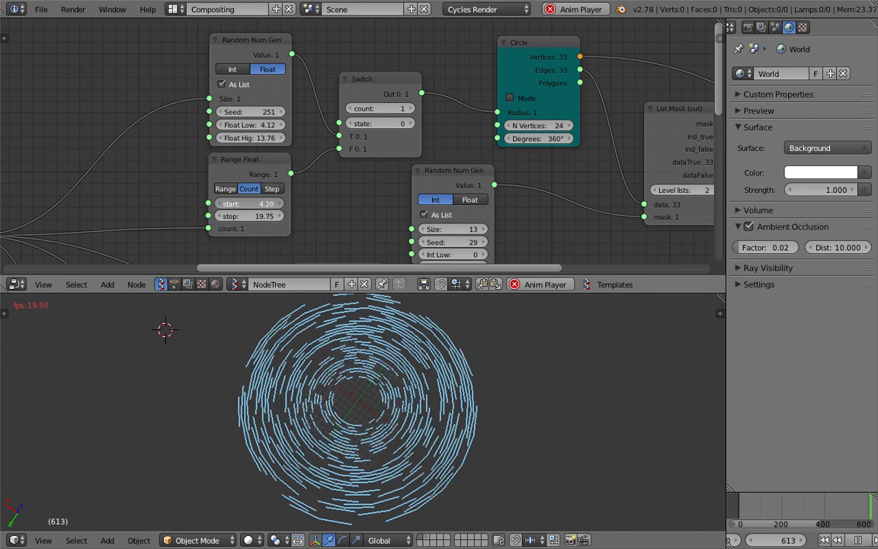
left_click_drag(263, 204, 311, 223)
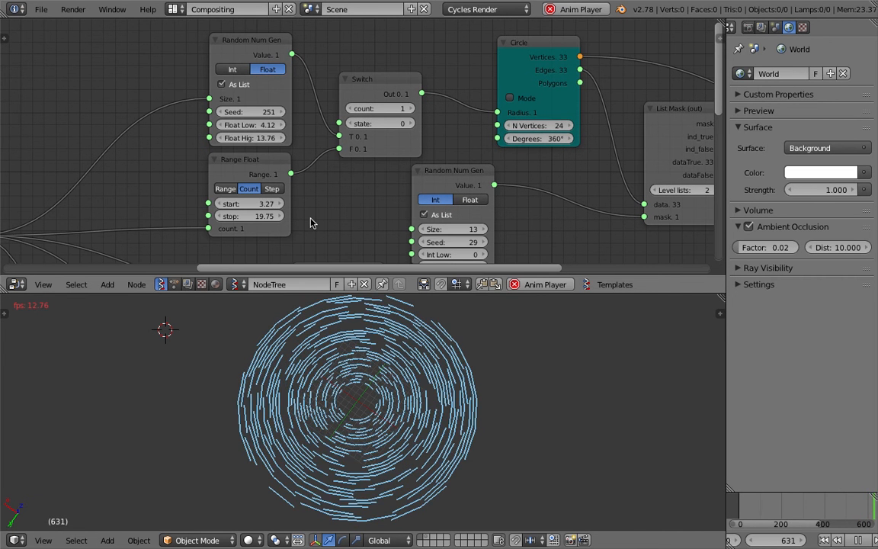
Step: Set the mask's Random Num Gen seed to 87 and the seed of the location Random Vector to 551
middle_click_drag(310, 223, 244, 148)
left_click_drag(382, 168, 438, 168)
middle_click_drag(292, 234, 298, 175)
left_click_drag(298, 175, 366, 175)
left_click_drag(263, 178, 287, 191)
middle_click_drag(239, 216, 248, 167)
left_click_drag(247, 171, 238, 189)
middle_click_drag(270, 157, 264, 142)
Step: Try the Y and X rotation axes, return to Z, and connect the lower Random Vector's output to the Matrix in node's Rotation
left_click(348, 187)
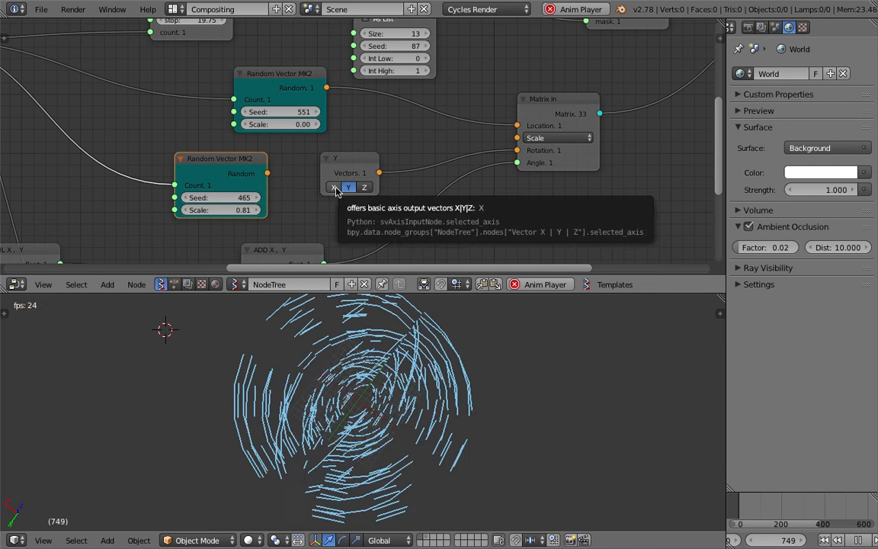
left_click(334, 188)
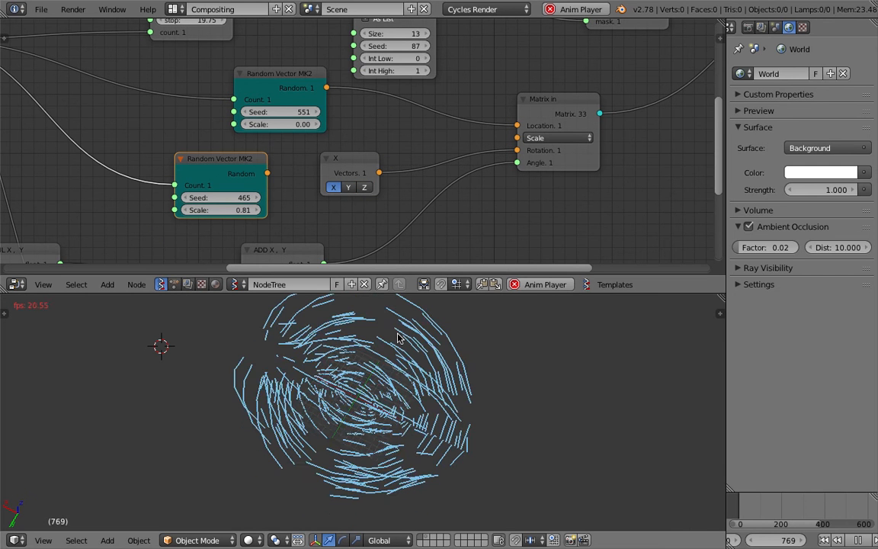
left_click(364, 188)
scroll(357, 199, "down", 2)
left_click_drag(295, 155, 492, 137)
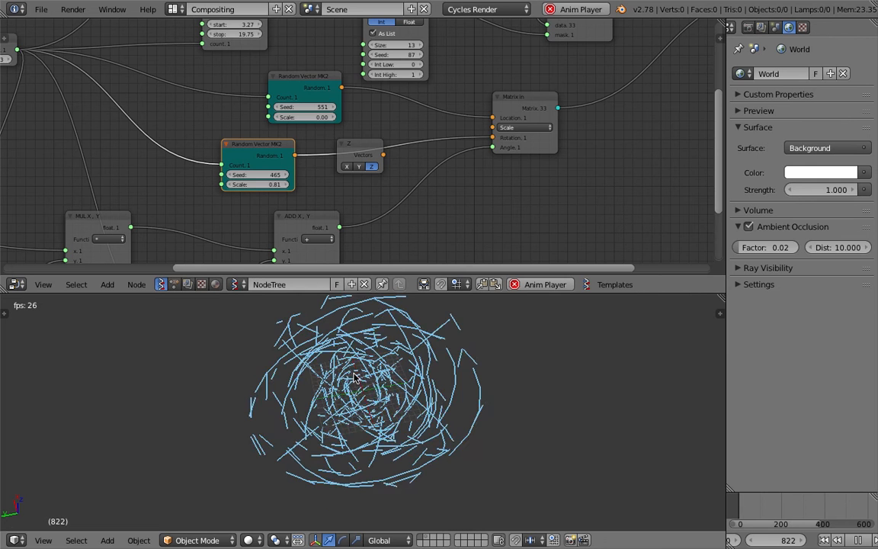
Step: Set the start value of the Range Int node feeding the angle addition to -49
middle_click_drag(347, 193, 394, 142)
middle_click_drag(330, 214, 383, 124)
scroll(384, 123, "up", 2)
left_click_drag(338, 208, 358, 208)
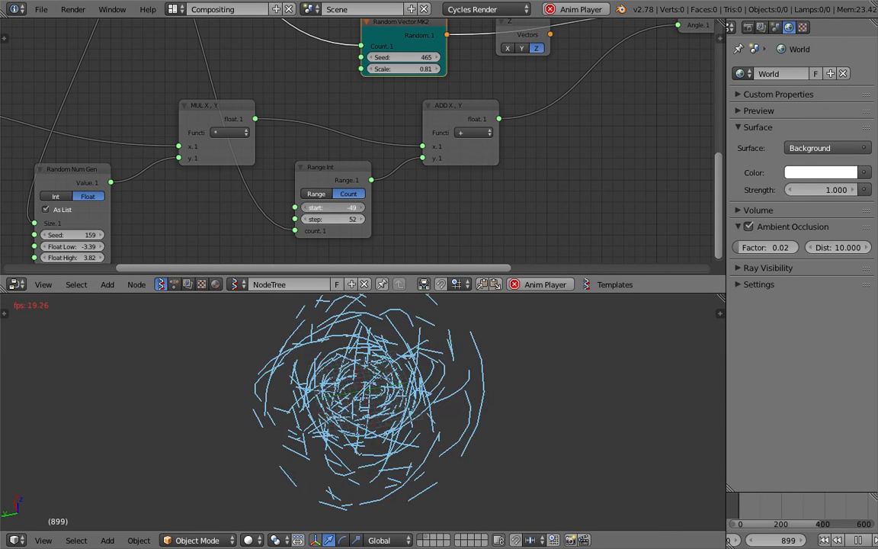
left_click(338, 207)
key("Return")
Step: Give the 3D view more height and pause the animation
left_click_drag(418, 279, 424, 254)
scroll(495, 181, "down", 2)
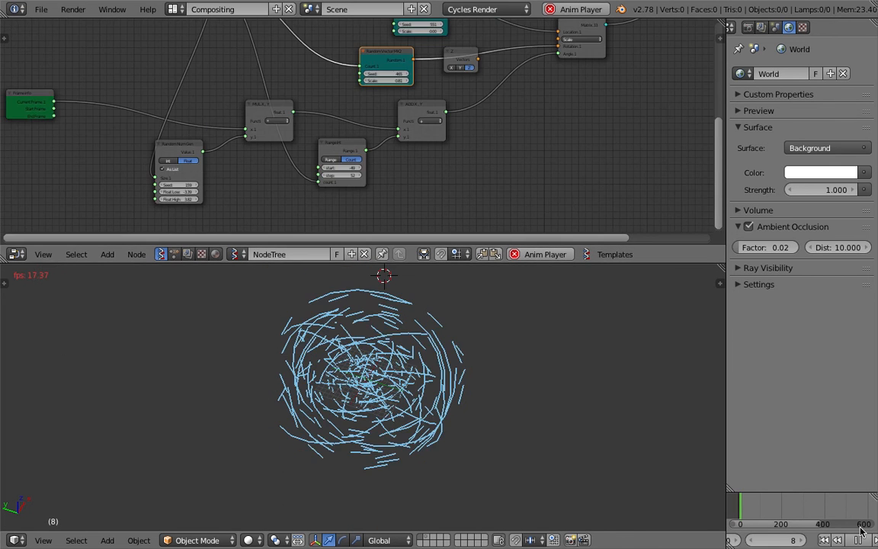
left_click(860, 539)
Step: Sketch three freehand concentric rings with short dashes and dots around them in the empty space beside the line pattern
scroll(392, 408, "down", 3, "ctrl")
mouse_move(460, 309)
left_mouse_down()
mouse_move(463, 399)
mouse_move(550, 378)
mouse_move(488, 295)
mouse_move(455, 338)
mouse_move(529, 372)
mouse_move(510, 318)
mouse_move(470, 347)
mouse_move(509, 327)
mouse_move(484, 328)
mouse_move(499, 346)
mouse_move(490, 318)
left_mouse_up()
left_click(480, 349)
left_click(485, 357)
left_click(509, 361)
left_click_drag(529, 353, 532, 358)
left_click_drag(452, 391, 442, 398)
left_click_drag(483, 394, 478, 399)
left_click_drag(459, 359, 461, 366)
left_click(461, 303)
left_click(522, 294)
mouse_move(506, 396)
middle_mouse_down()
mouse_move(477, 390)
mouse_move(478, 378)
mouse_move(350, 360)
mouse_move(325, 316)
mouse_move(300, 430)
mouse_move(415, 274)
middle_mouse_up()
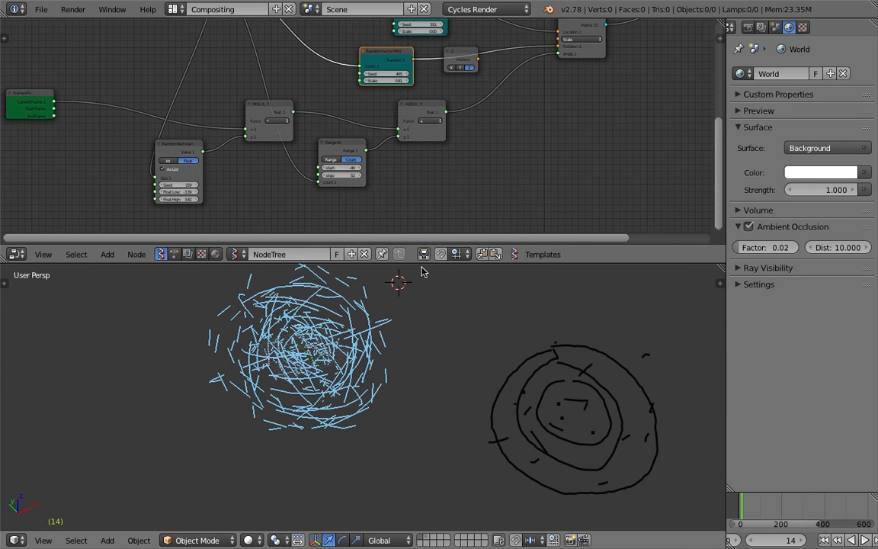
Step: Enlarge the node editor and set the Switch node's state to 1 for random radii
left_click_drag(419, 263, 426, 381)
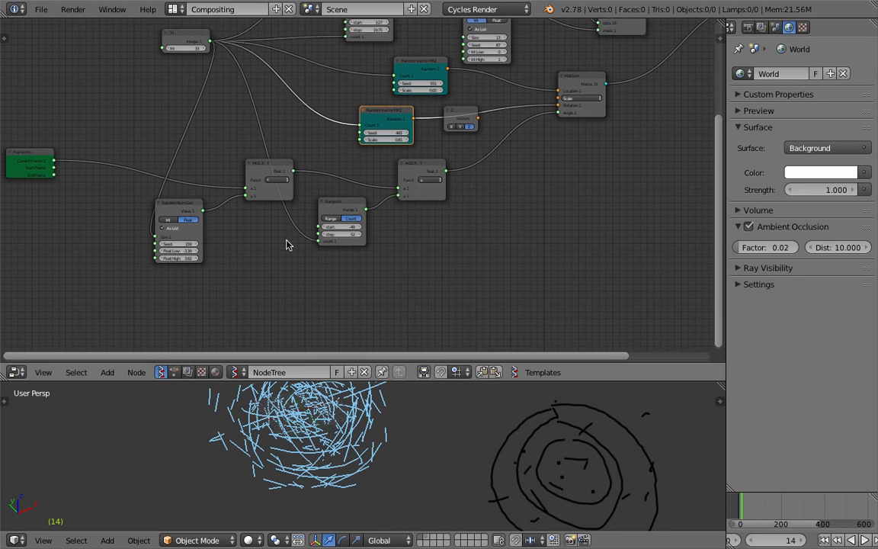
middle_click_drag(256, 103, 321, 228)
scroll(313, 238, "up", 3)
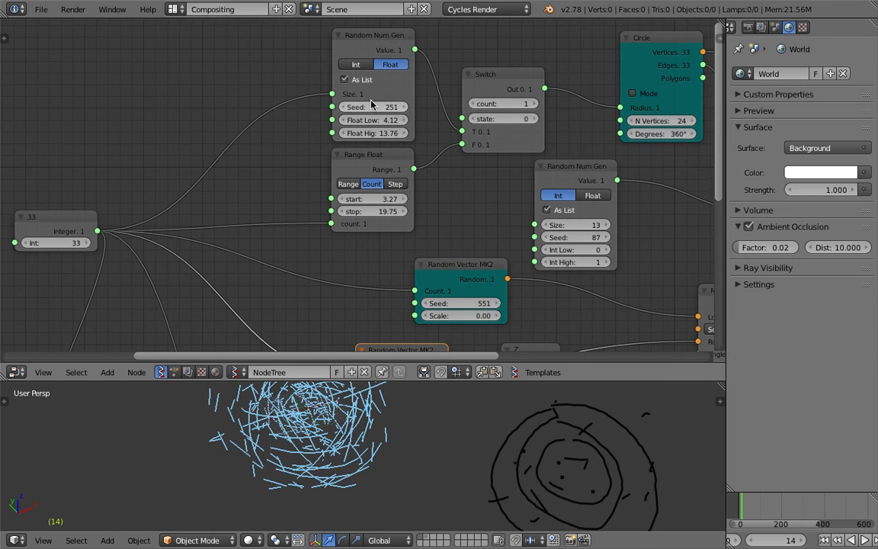
left_click(531, 119)
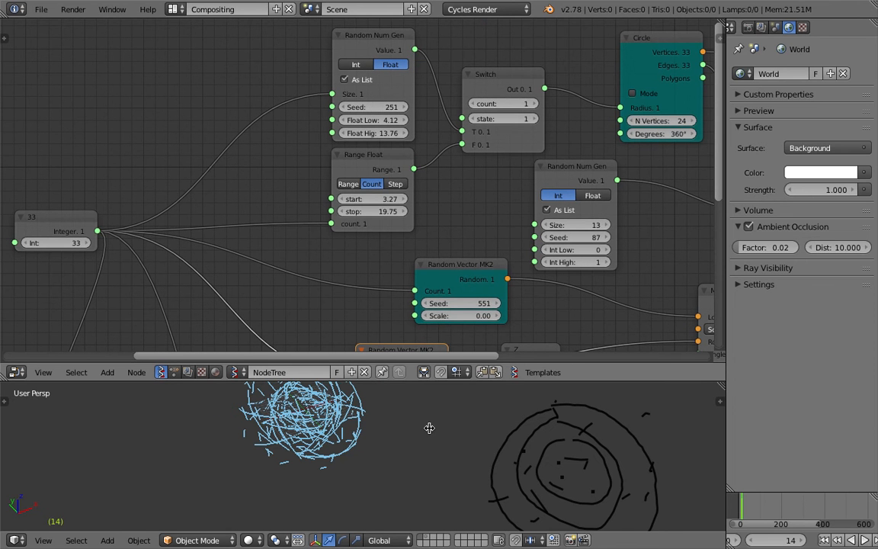
Step: Set the integer that controls the number of rings to 150
middle_click_drag(240, 160, 239, 116)
left_click(182, 190)
type("150")
key("Return")
Step: Maximize the 3D view, play the animation and examine the dense ring pattern up close and from several angles
key("shift+space")
scroll(378, 443, "up", 5)
scroll(457, 296, "down", 3)
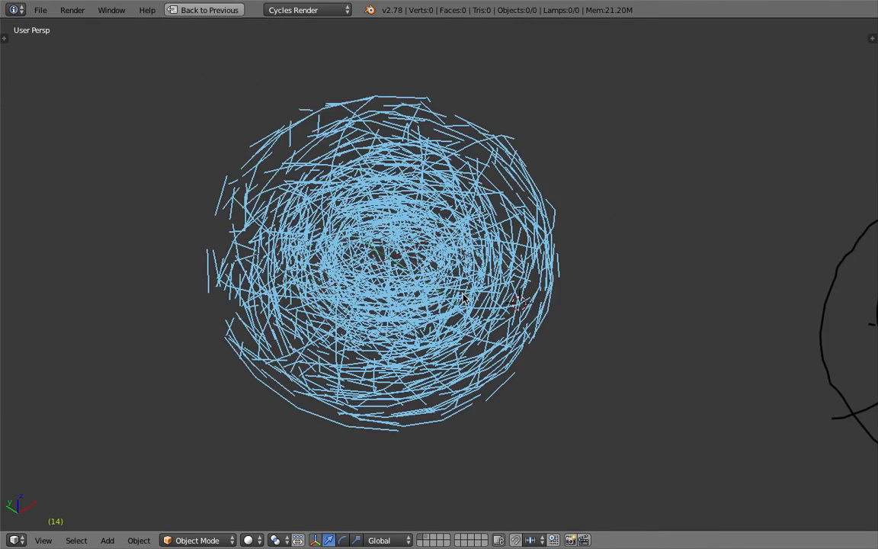
key("alt+a")
scroll(464, 298, "up", 3)
scroll(464, 292, "up", 5)
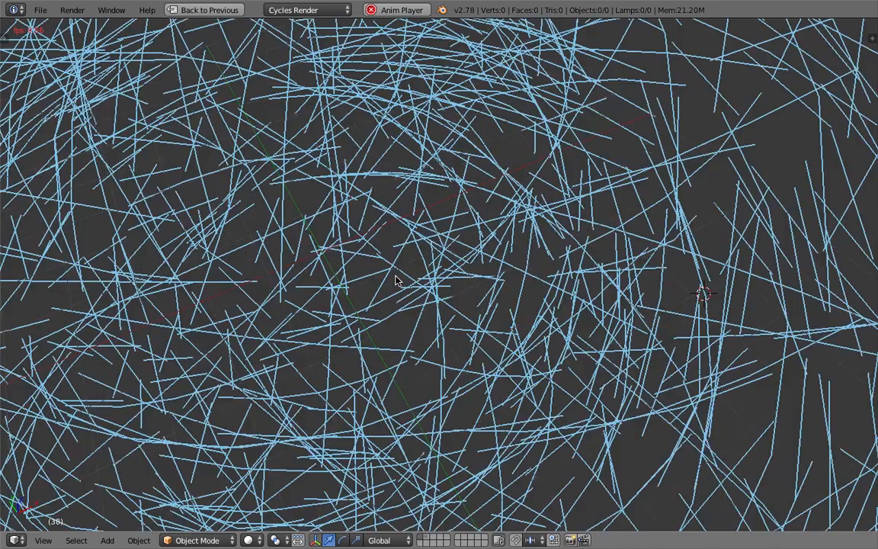
scroll(398, 297, "down", 8)
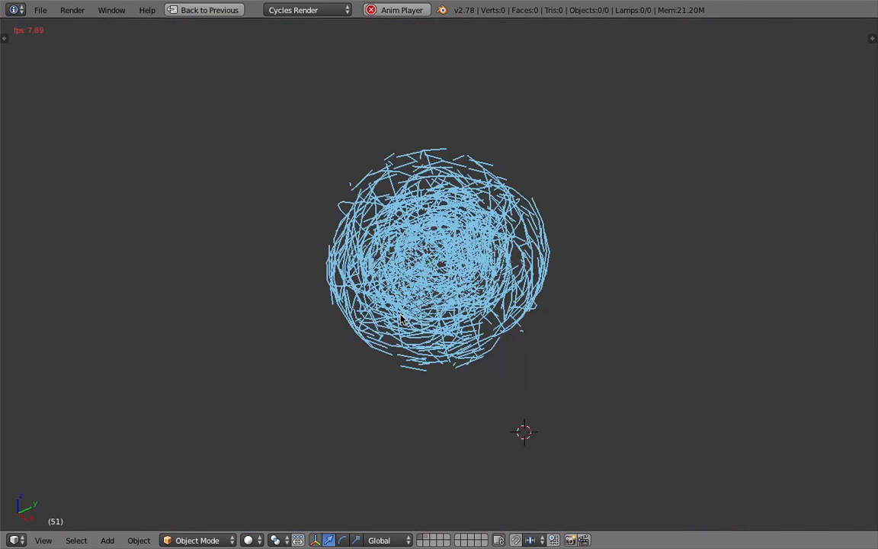
middle_click_drag(477, 298, 531, 300)
scroll(531, 300, "up", 3)
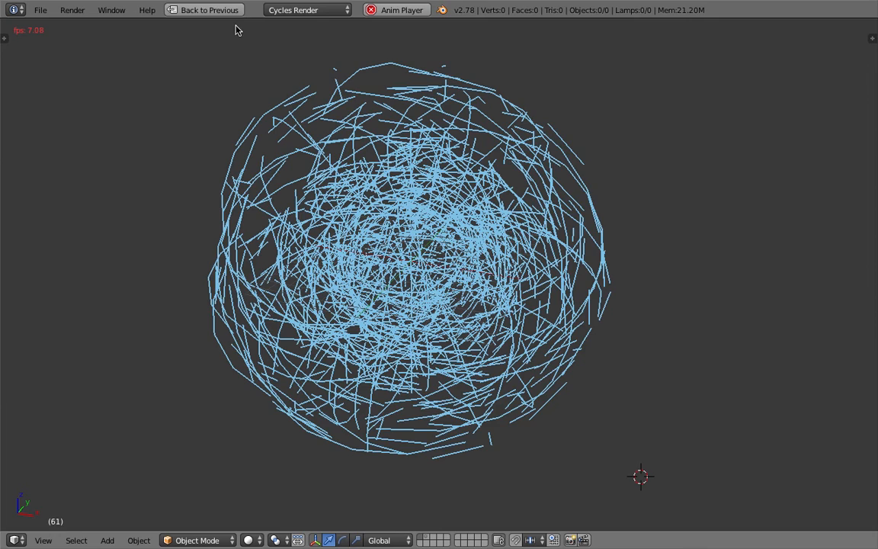
Step: Restore the split layout, pause the animation and bring the whole node tree into view
left_click(229, 13)
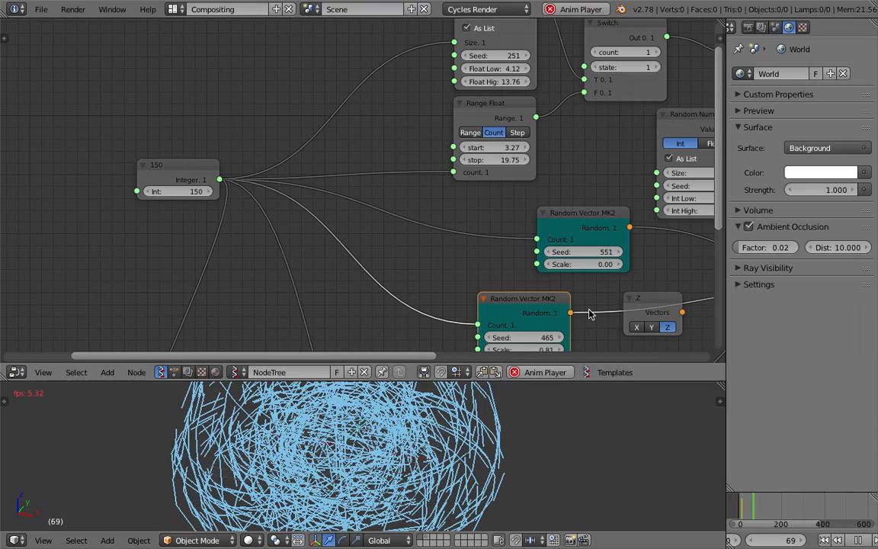
scroll(589, 314, "down", 1)
left_click(856, 542)
scroll(421, 151, "down", 2)
middle_click_drag(422, 151, 305, 105)
scroll(305, 105, "down", 2)
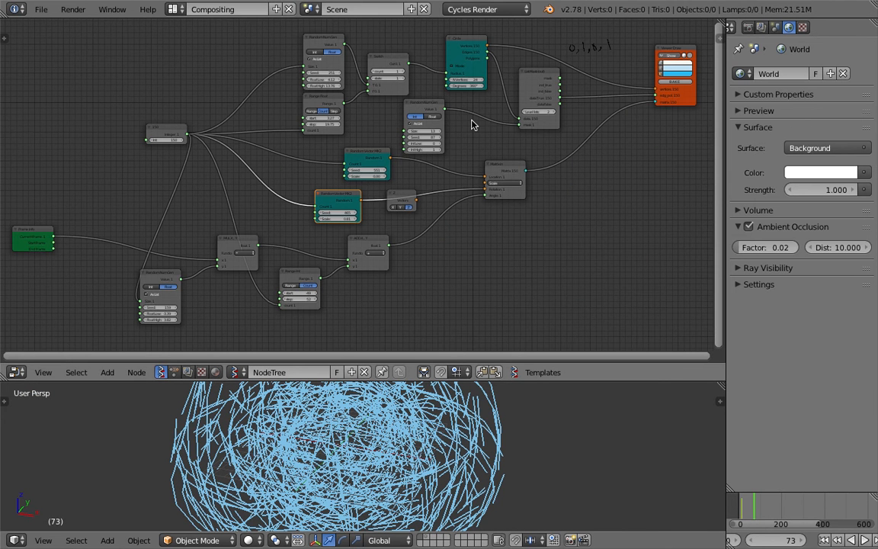
middle_click_drag(503, 135, 487, 133)
Step: Show the node editor's properties sidebar and open the Sverchok node tree export from its import/export options
key("n")
scroll(660, 246, "down", 7)
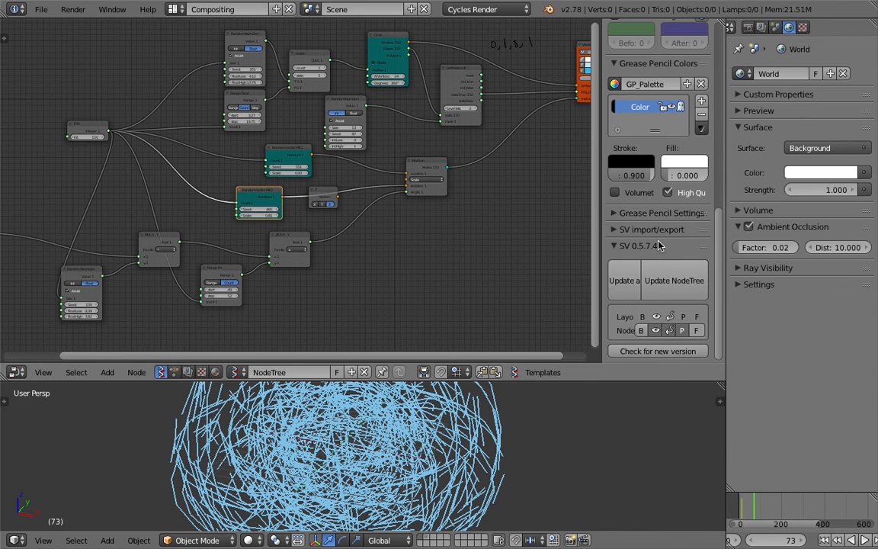
left_click(655, 231)
scroll(670, 256, "down", 2)
left_click(676, 227)
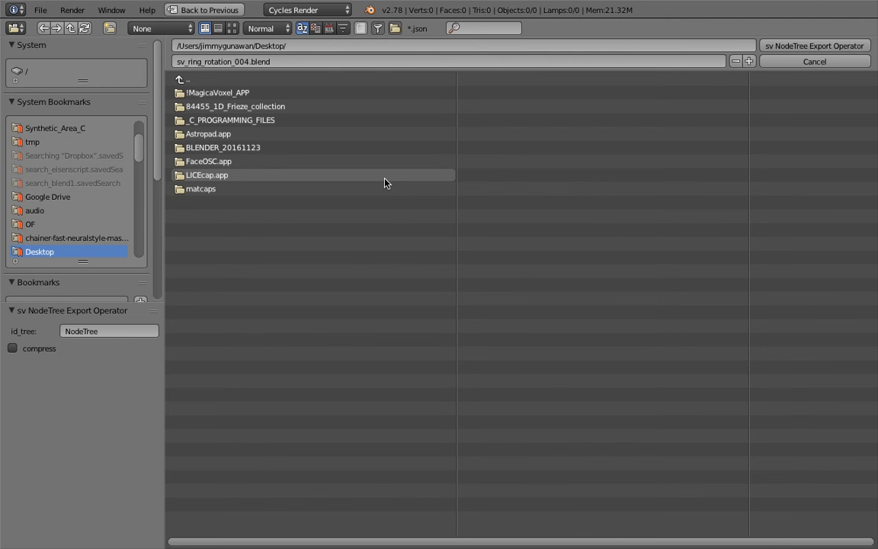
Step: Name the export file random_circles_rotating and export the node tree as JSON to the Desktop
left_click(249, 61)
left_click_drag(249, 61, 169, 61)
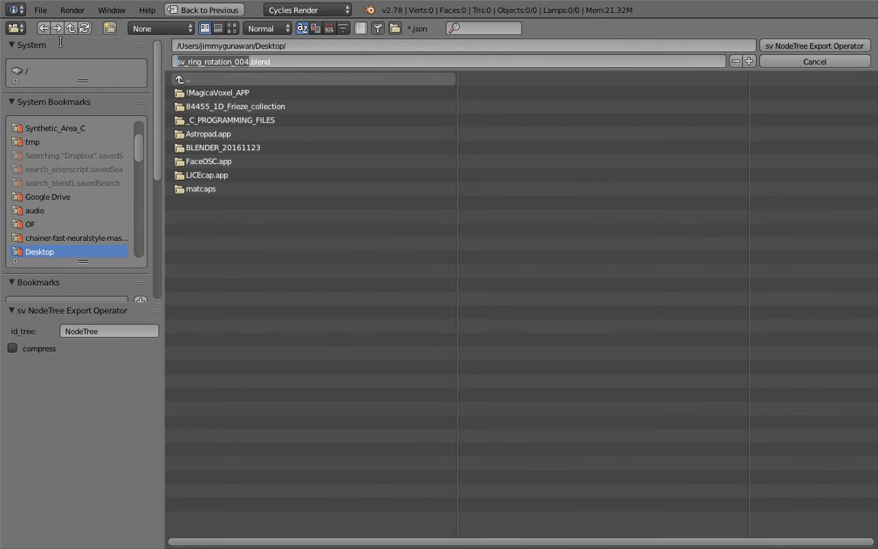
type("random_c")
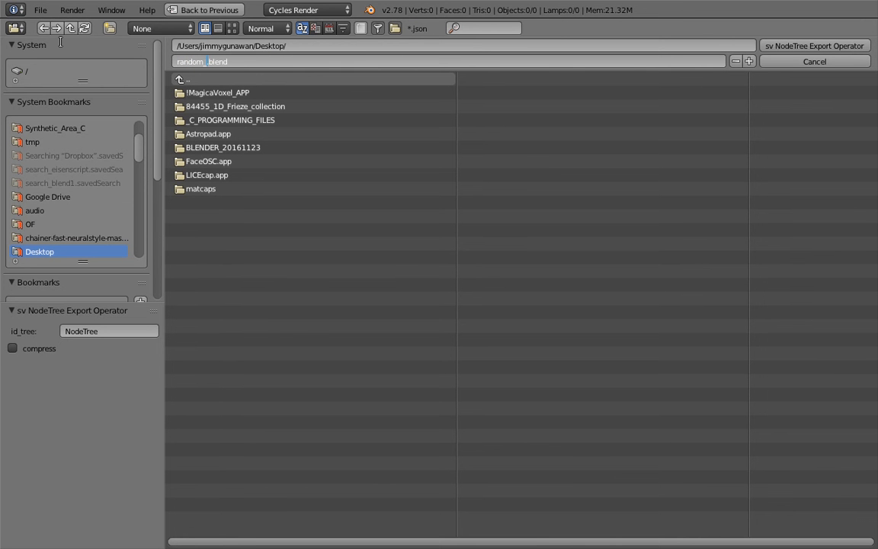
type("ircles_rita")
key("BackSpace")
key("BackSpace")
key("BackSpace")
type("otating")
key("Delete")
key("Delete")
key("Delete")
key("Delete")
key("Delete")
key("Delete")
key("Return")
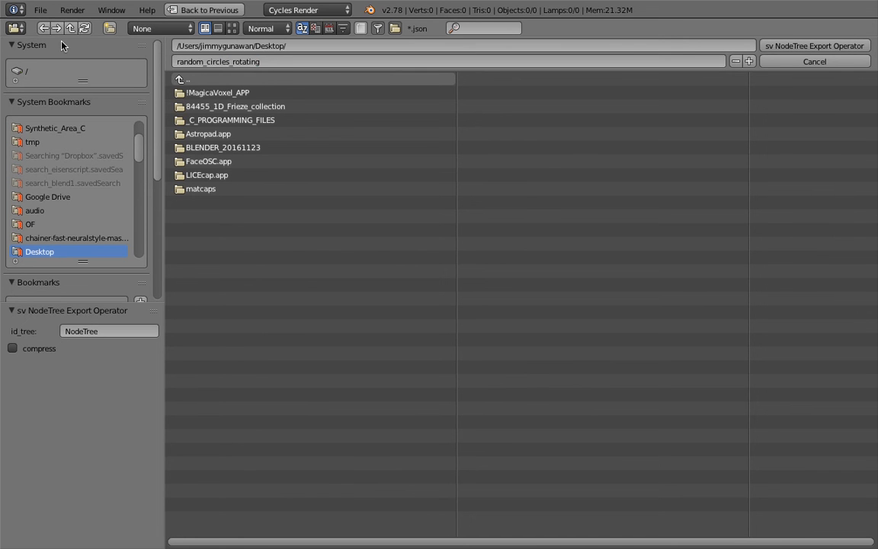
left_click(801, 47)
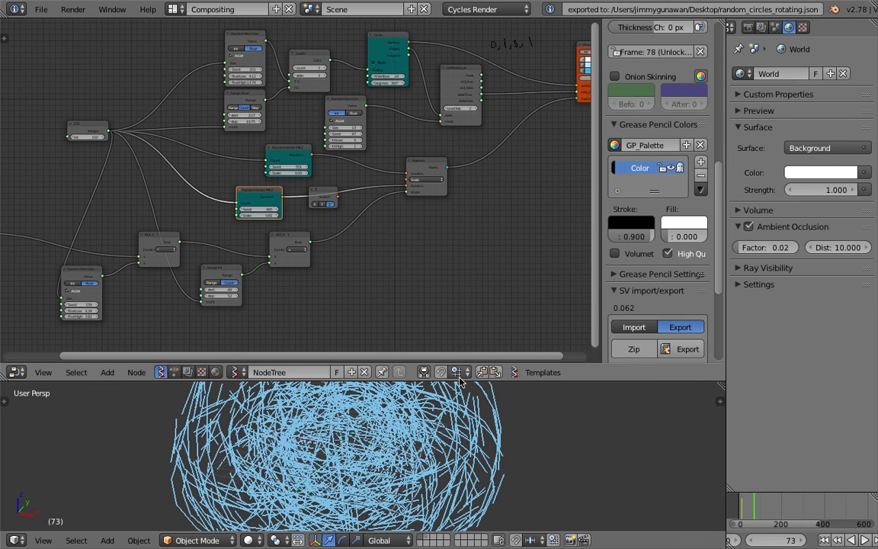
Step: Give the 3D view more height and fit the complete node tree in the smaller node editor
left_click_drag(460, 379, 465, 339)
left_click_drag(469, 244, 458, 223)
scroll(426, 134, "down", 3)
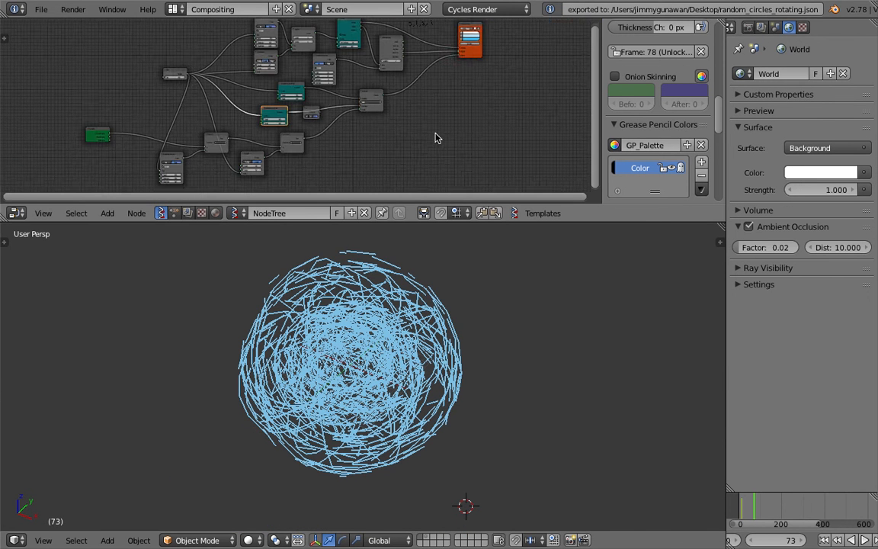
scroll(439, 141, "down", 2)
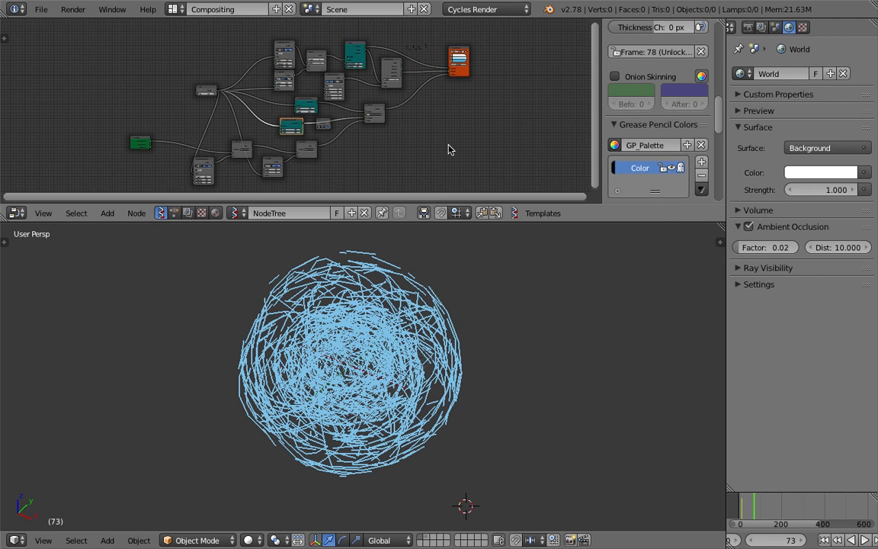